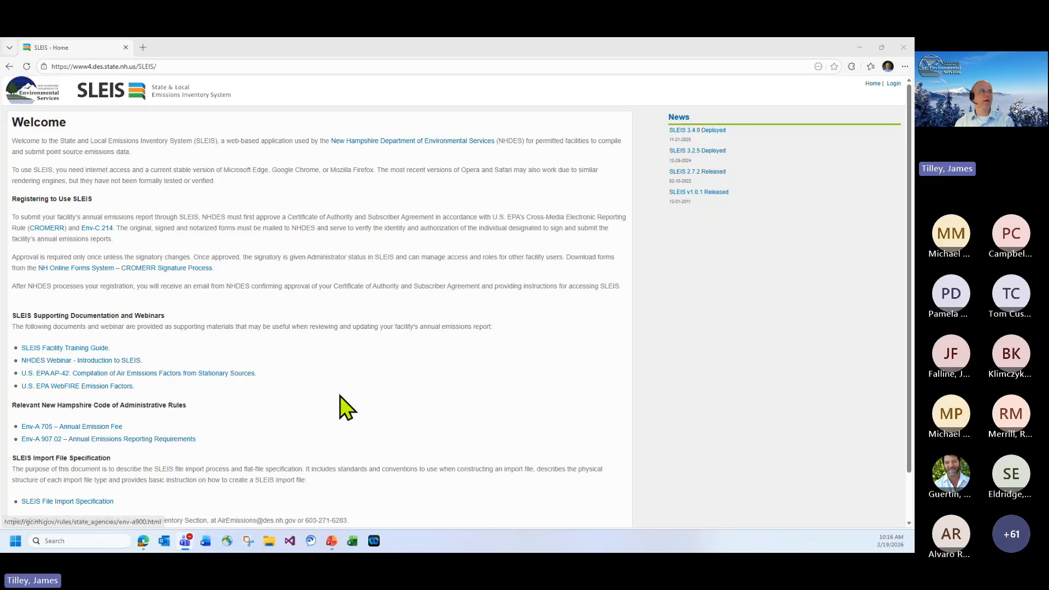
Go to the SLEIS login form and fill in the account's email address from the saved entries.
scroll(340, 397, down, 1)
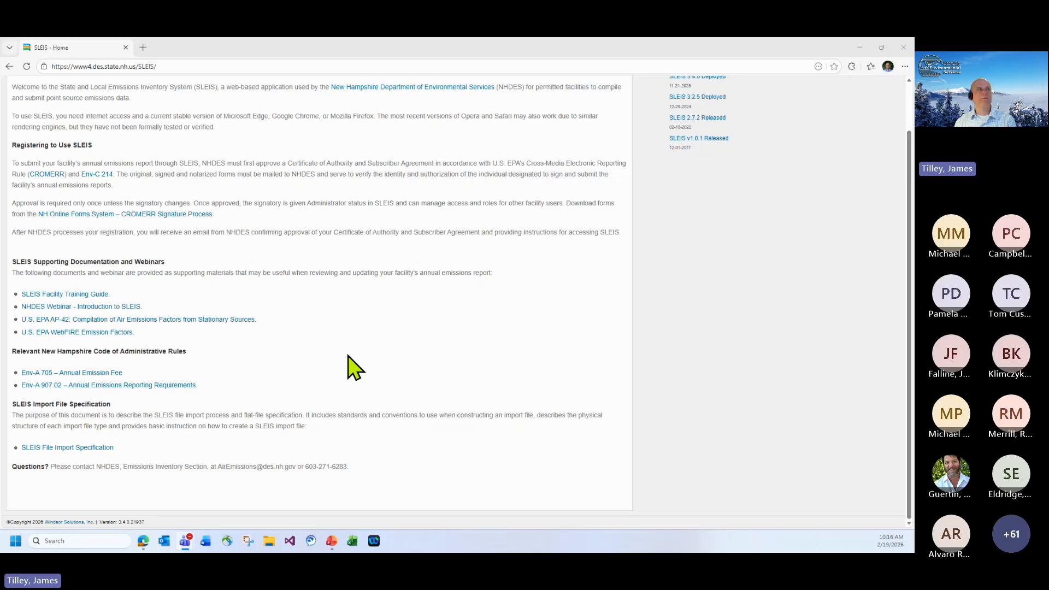
scroll(350, 367, up, 1)
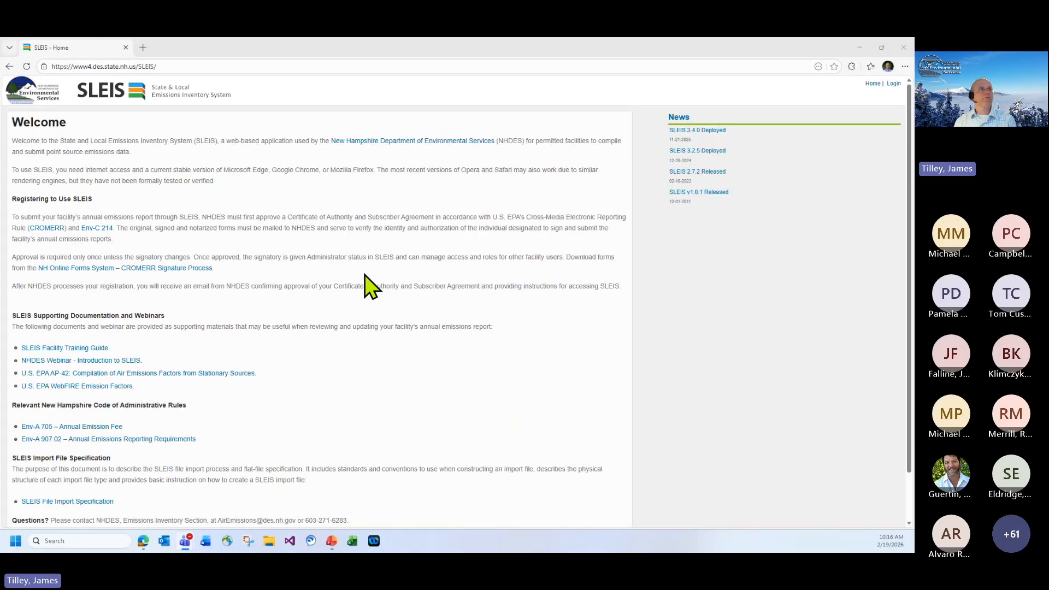
click(893, 84)
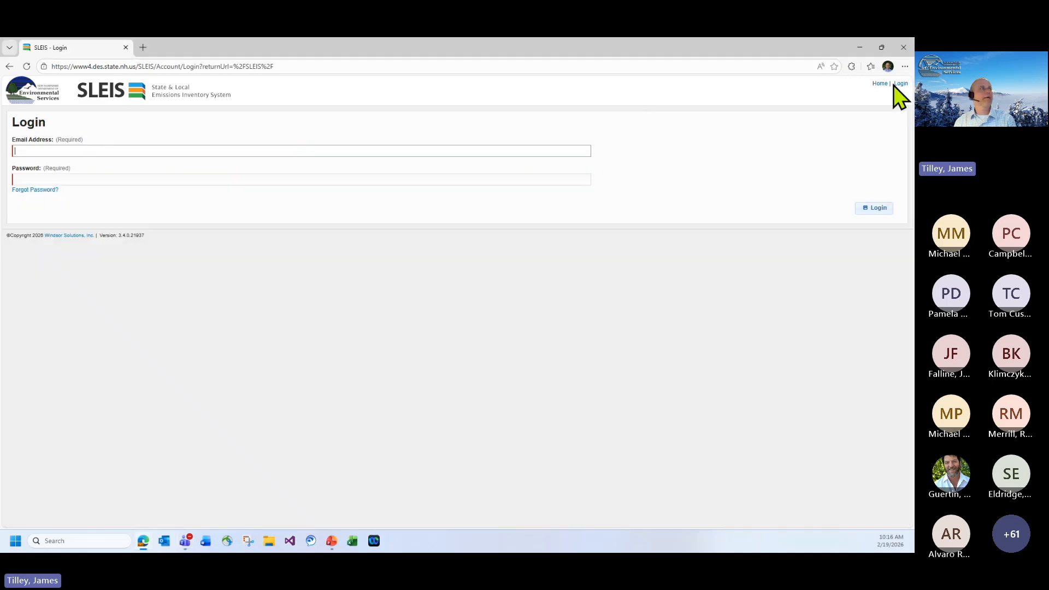
click(61, 149)
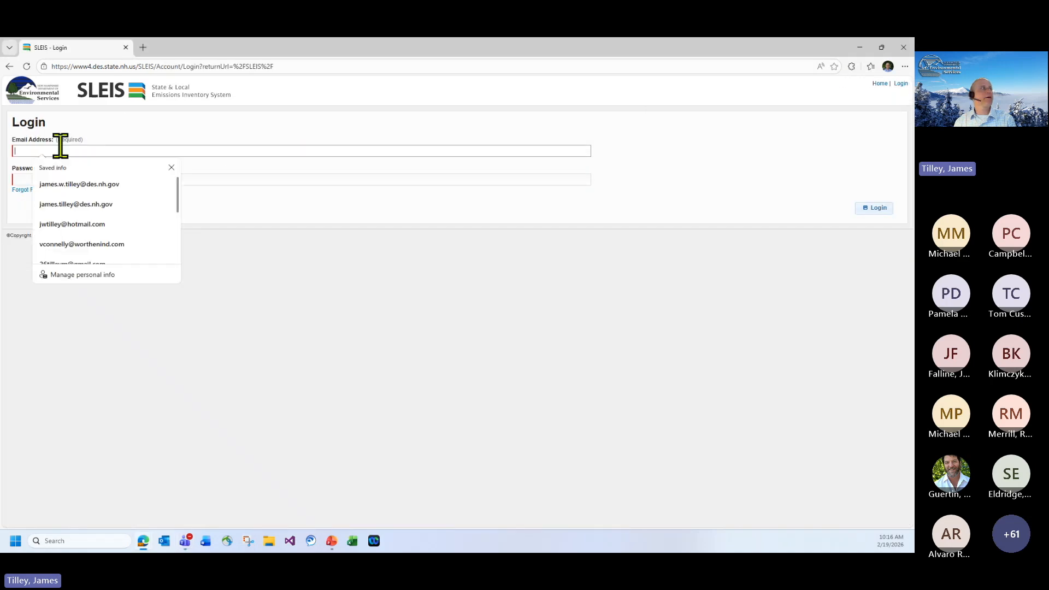
click(64, 204)
Enter the account password and log in to SLEIS.
click(43, 179)
text(••)
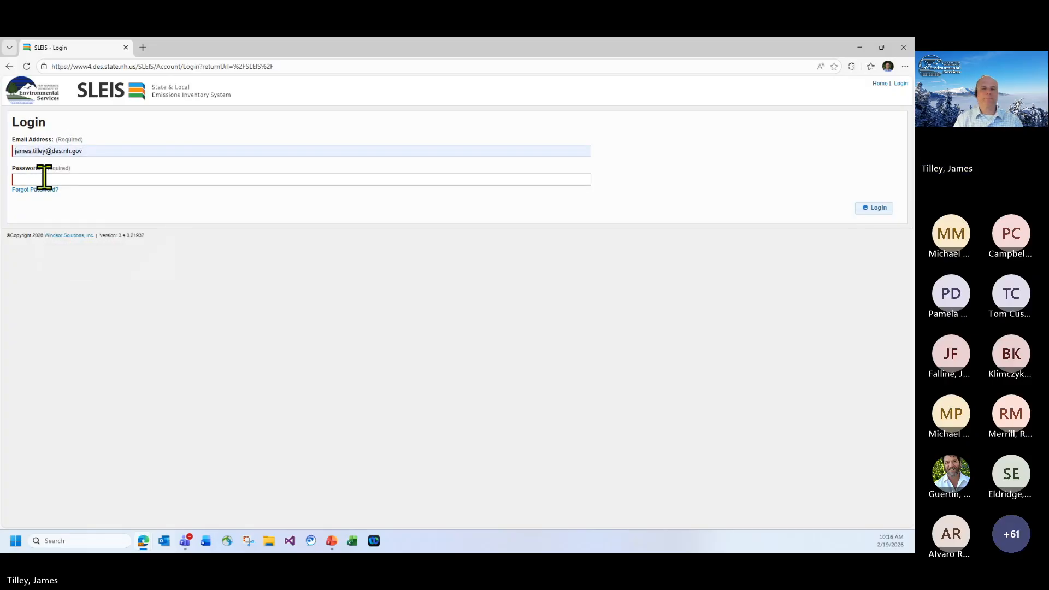
text(•••••)
key(BackSpace)
key(BackSpace)
key(BackSpace)
key(BackSpace)
key(BackSpace)
key(BackSpace)
key(BackSpace)
text(••••••••)
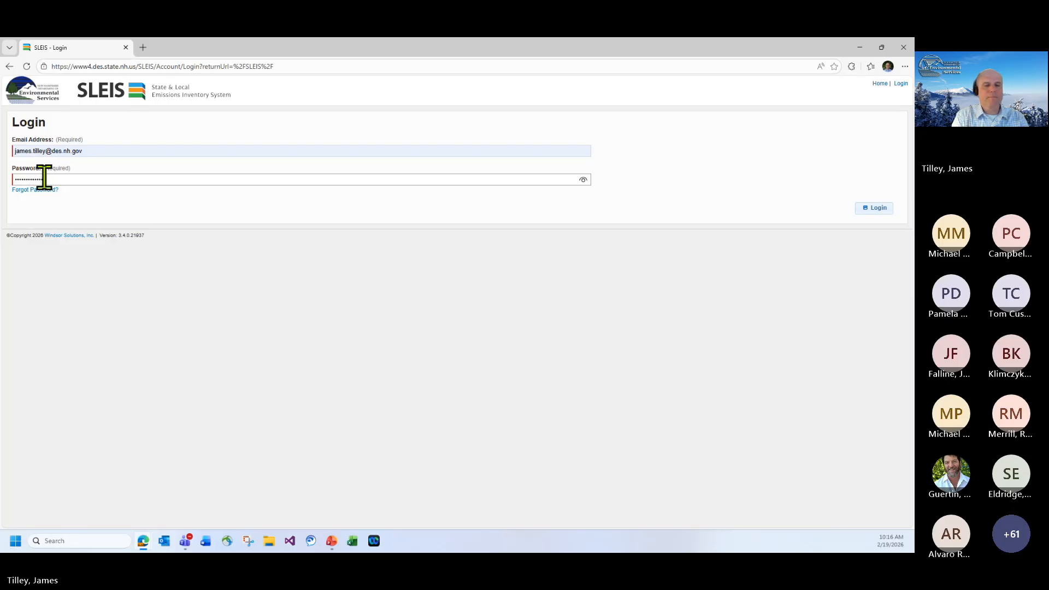
key(Return)
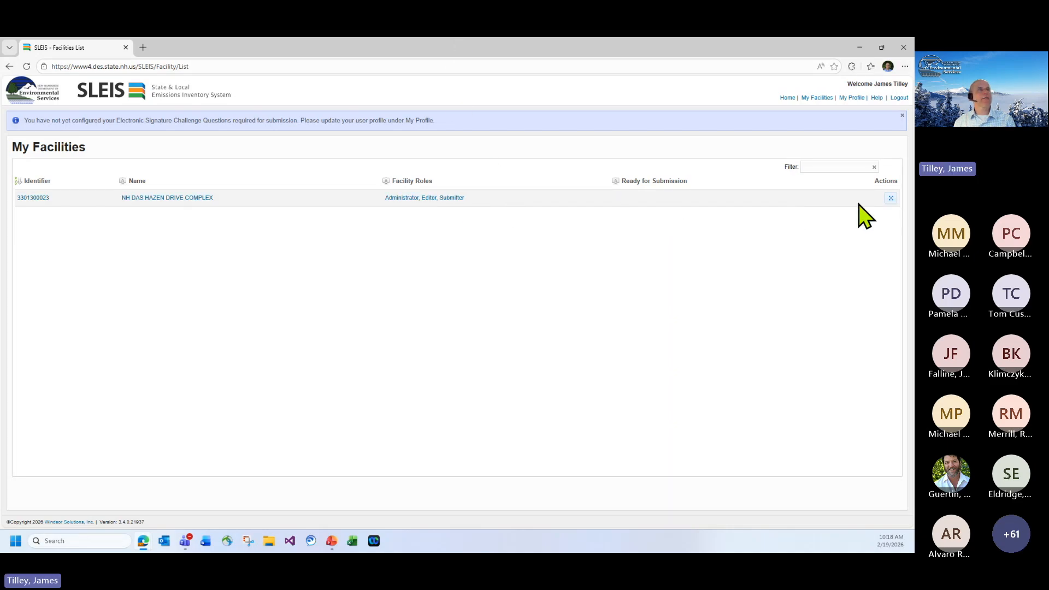
Open the 2024 emissions report of NH DAS HAZEN DRIVE COMPLEX and view its general facility information, returning to the report overview.
click(890, 199)
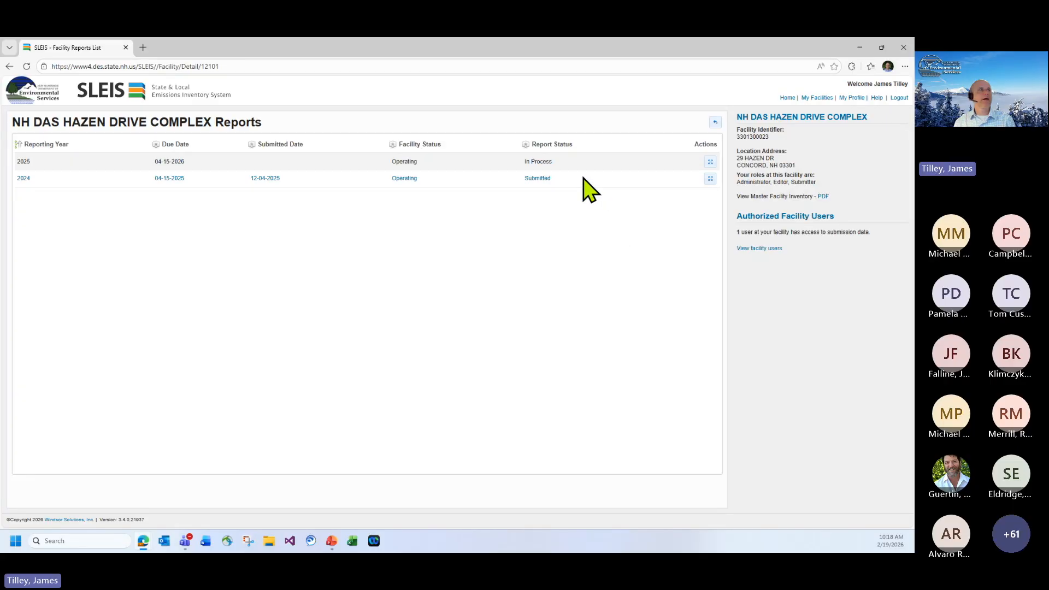
click(710, 180)
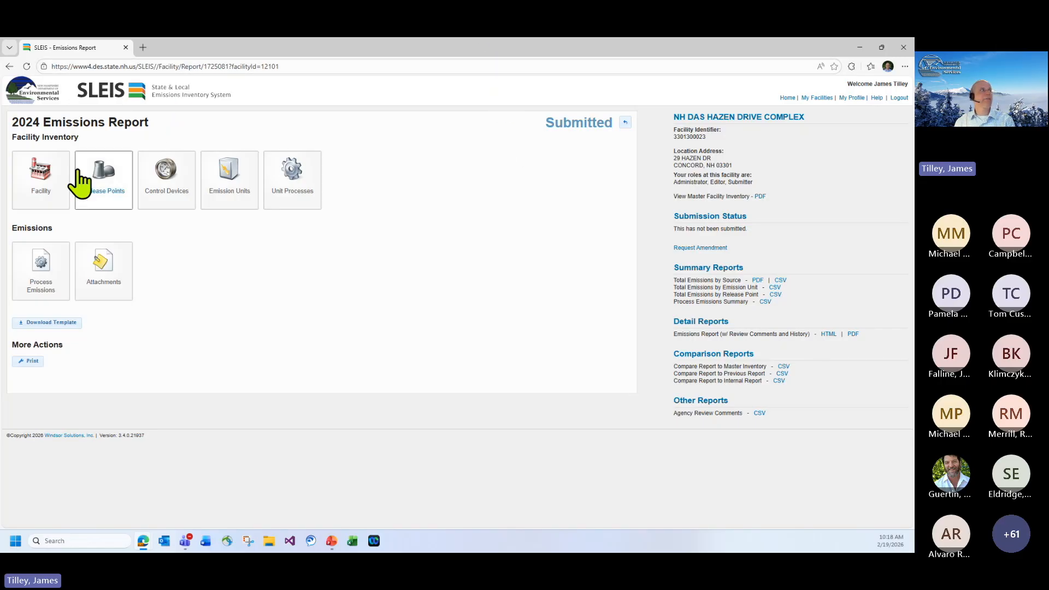
click(57, 186)
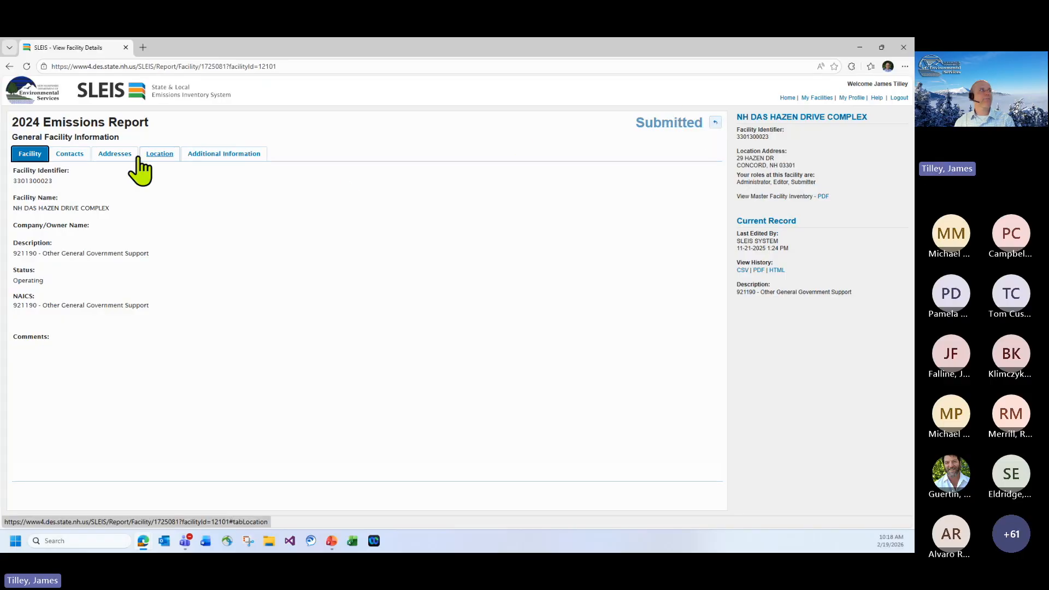
click(715, 122)
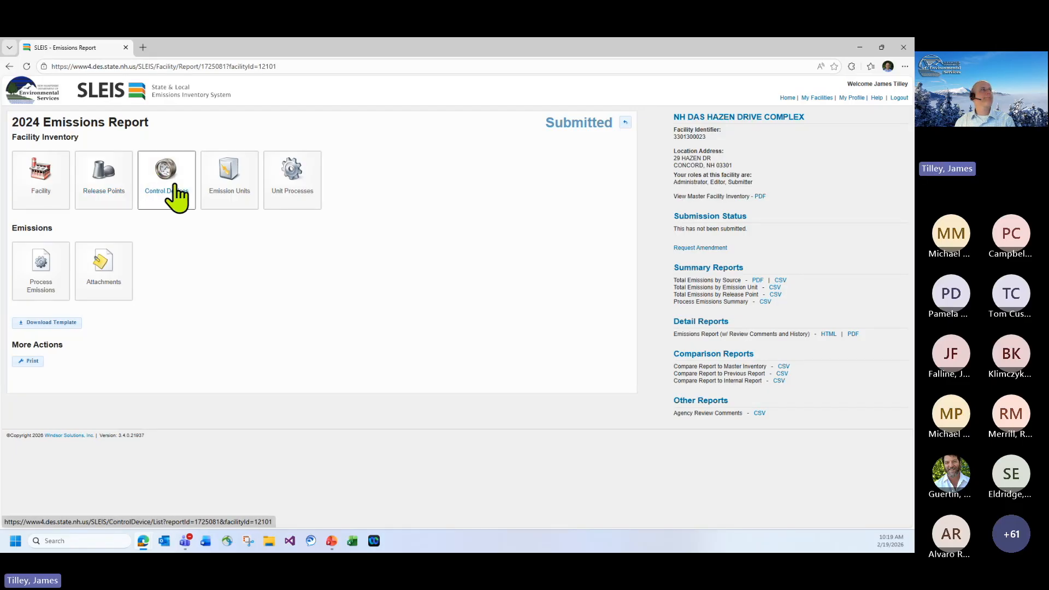
View the 2024 report's release points and control devices lists, returning to the report overview.
click(111, 192)
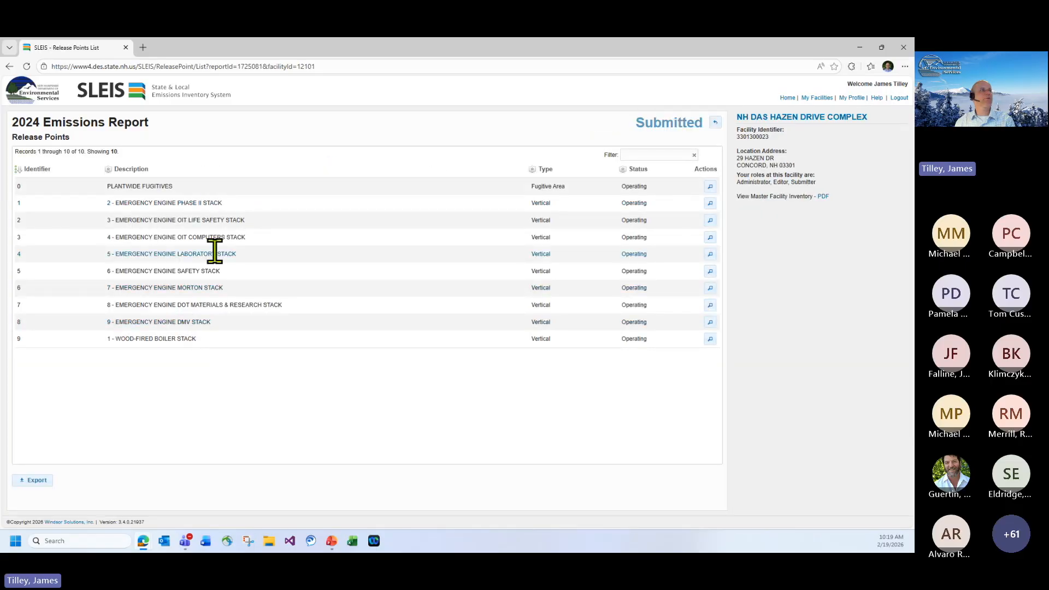
click(715, 123)
click(156, 208)
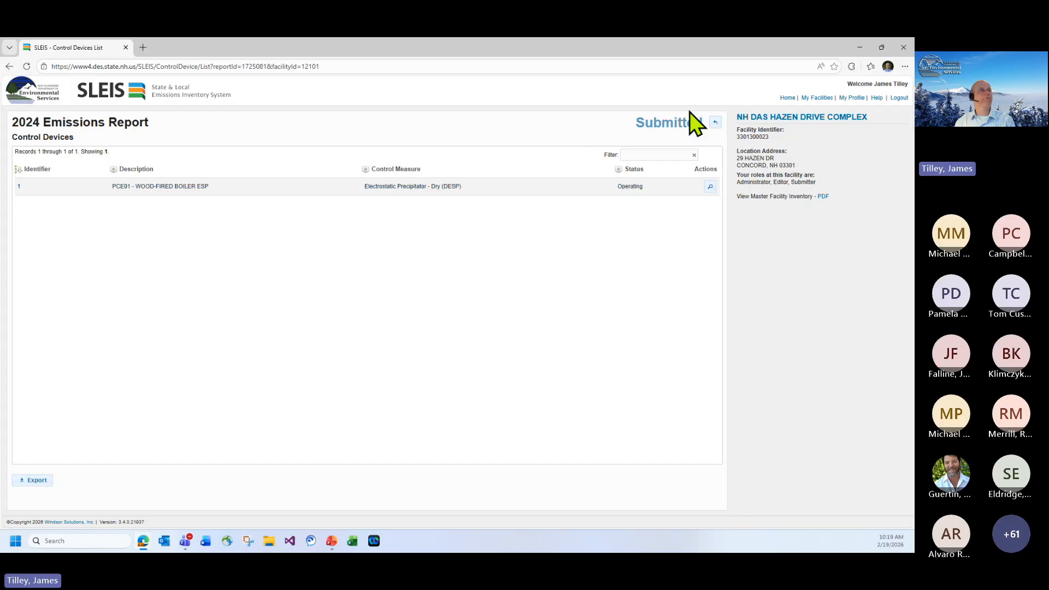
click(716, 122)
View the 2024 report's emission units and unit processes lists, returning to the report overview.
click(222, 191)
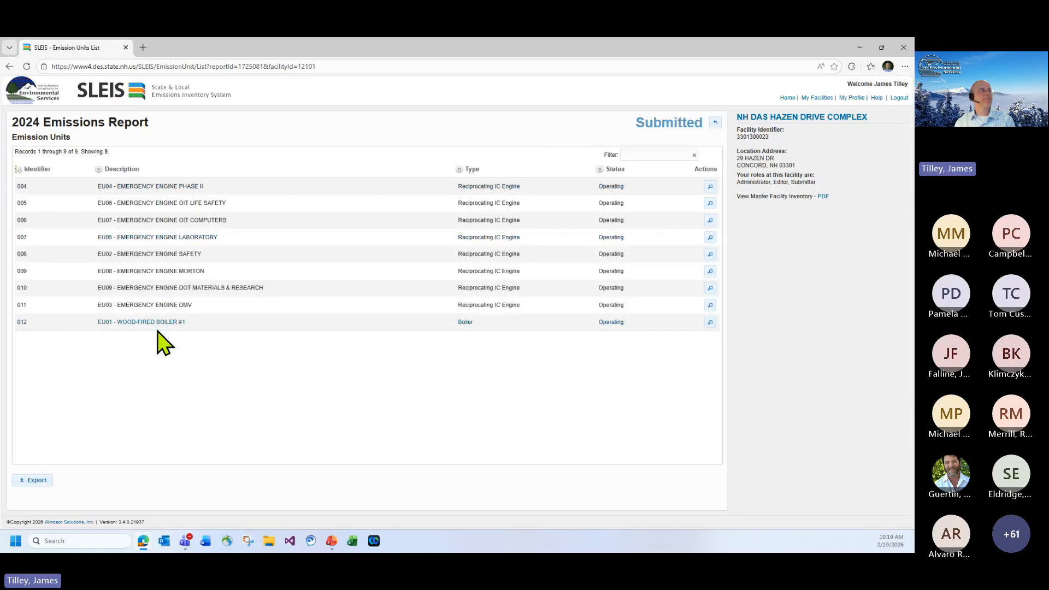
click(715, 122)
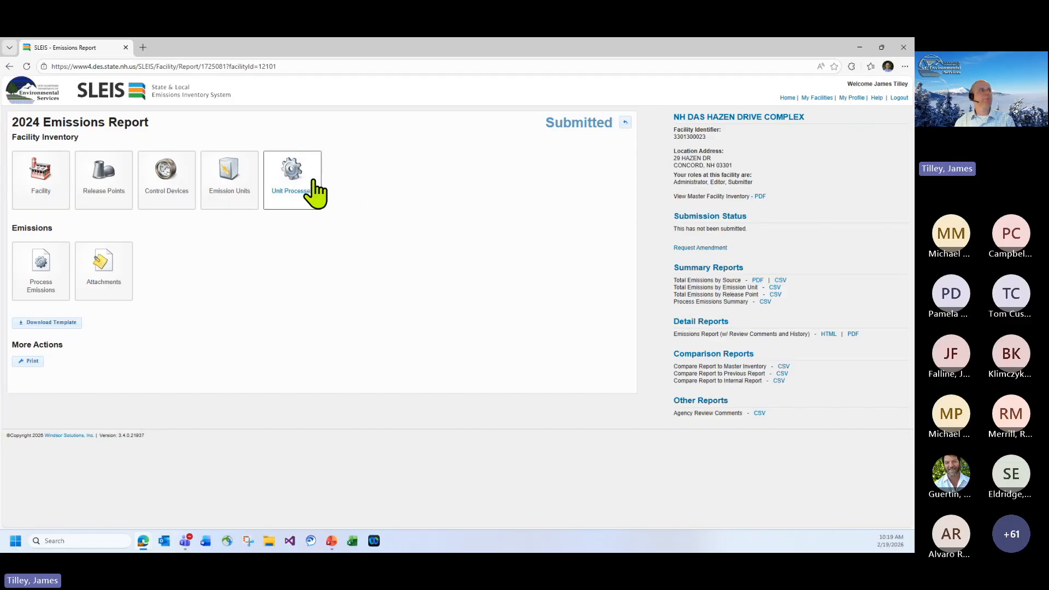
click(312, 181)
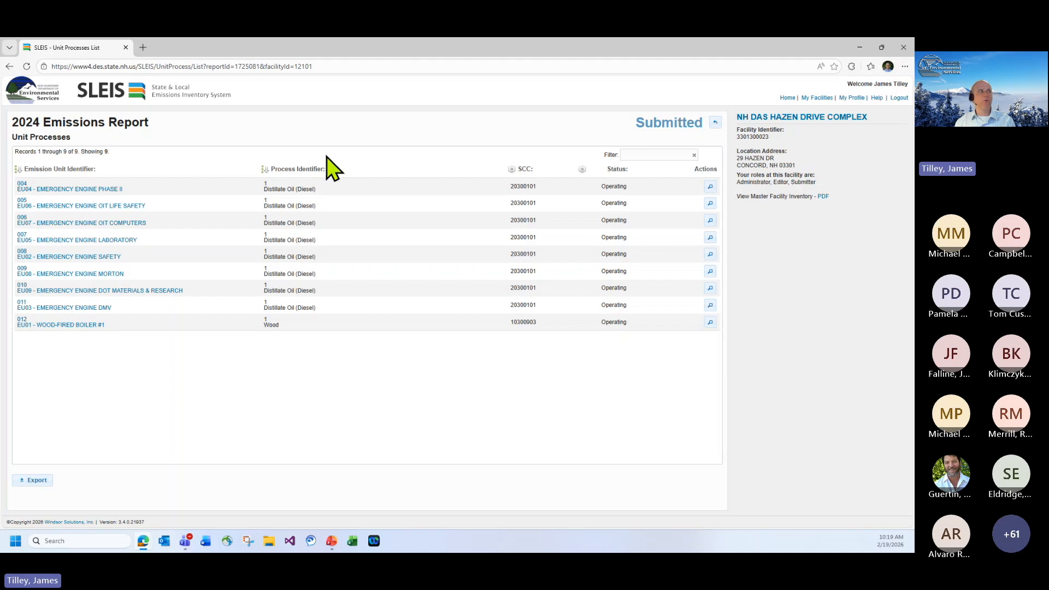
click(715, 123)
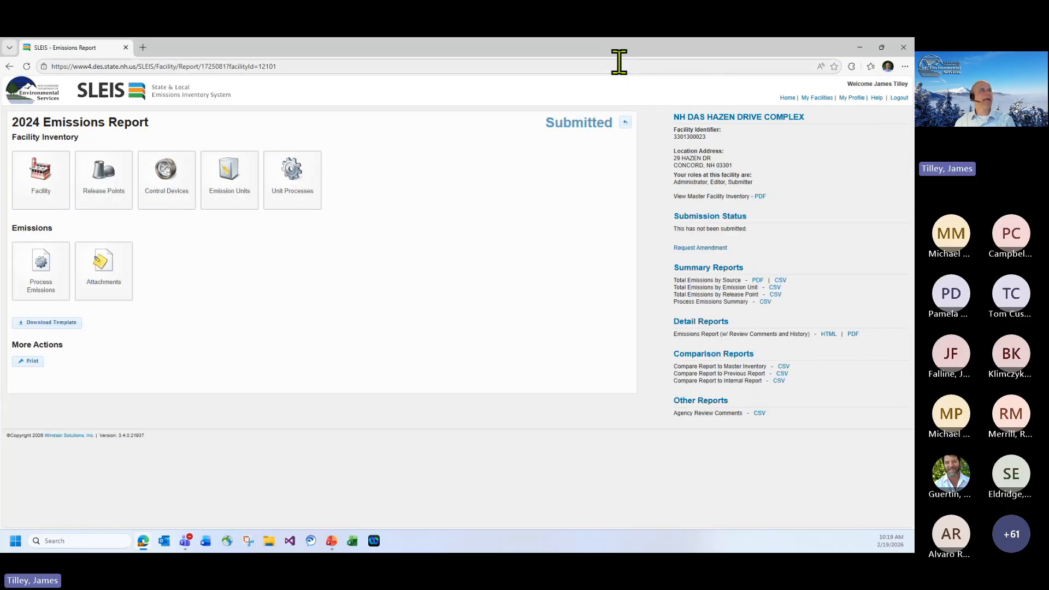
Examine the process emissions record of EU04 - EMERGENCY ENGINE PHASE II, including throughput details and pollutant emissions, and return to the list.
click(53, 284)
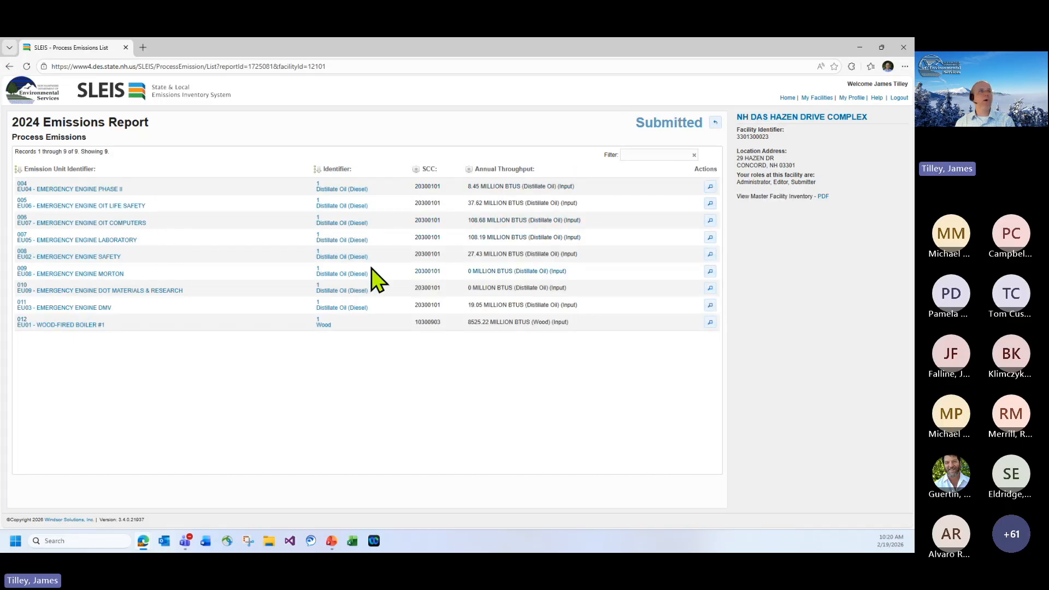
click(710, 186)
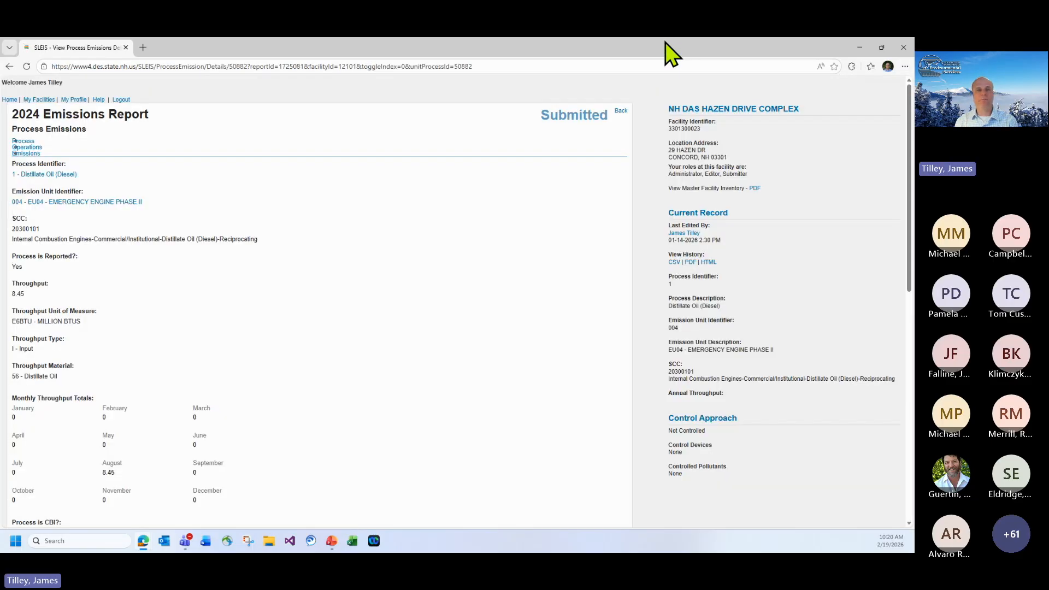
scroll(257, 284, down, 3)
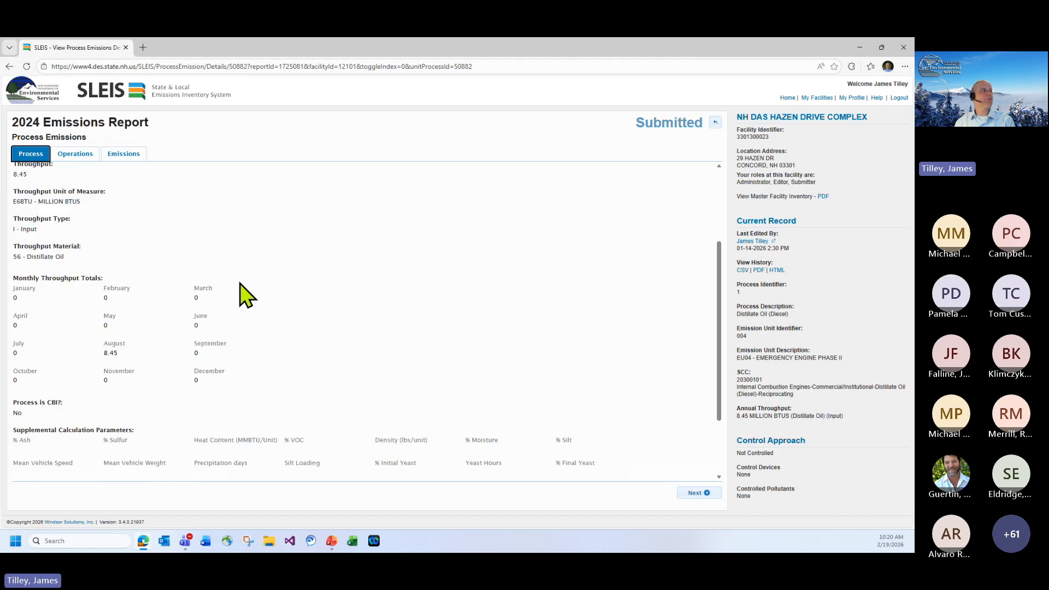
scroll(134, 326, up, 3)
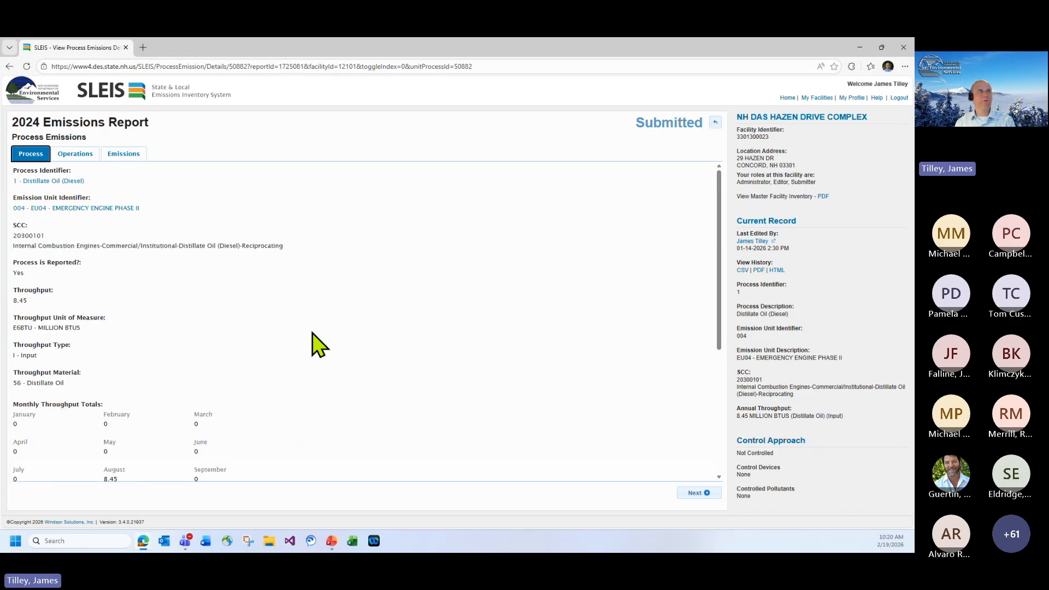
scroll(313, 332, down, 5)
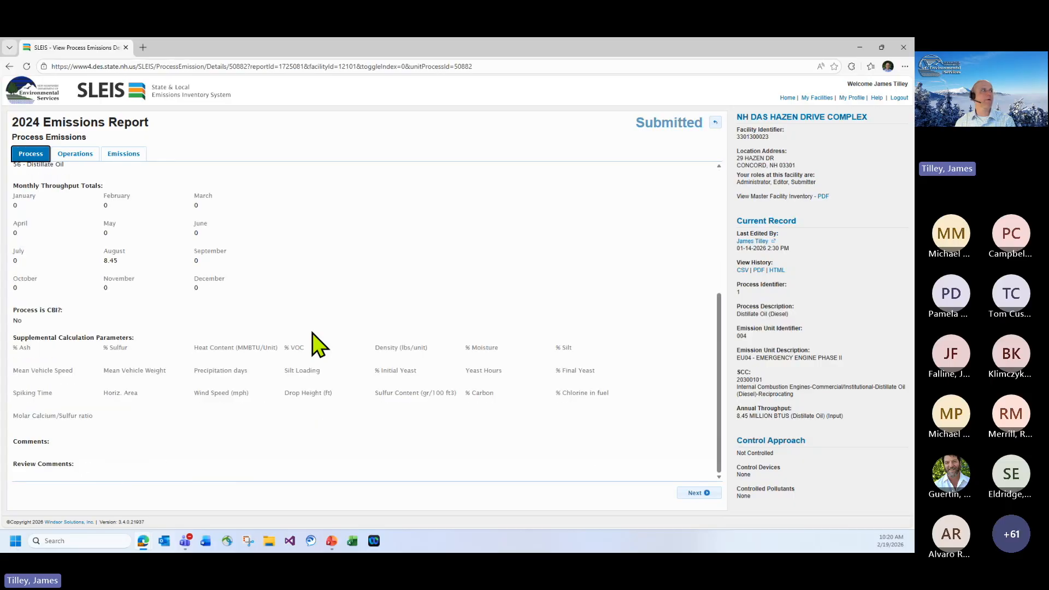
scroll(313, 342, up, 3)
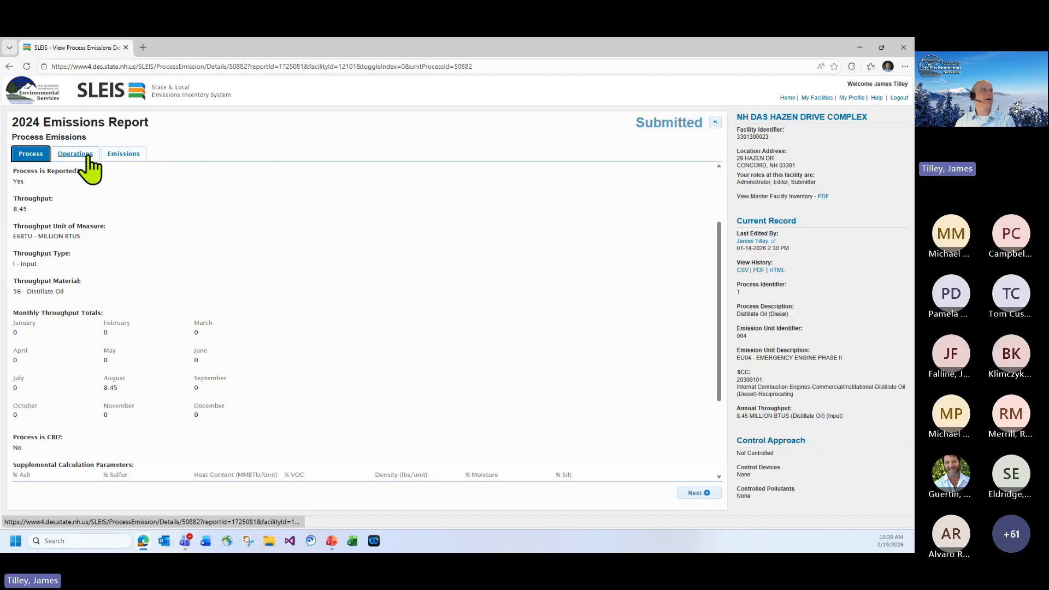
click(131, 155)
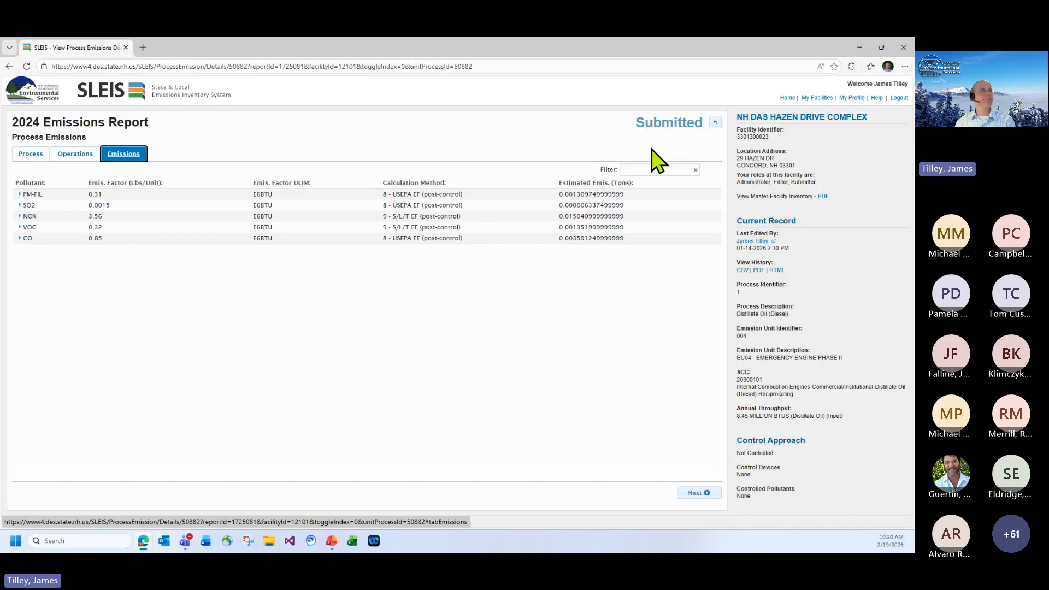
click(714, 122)
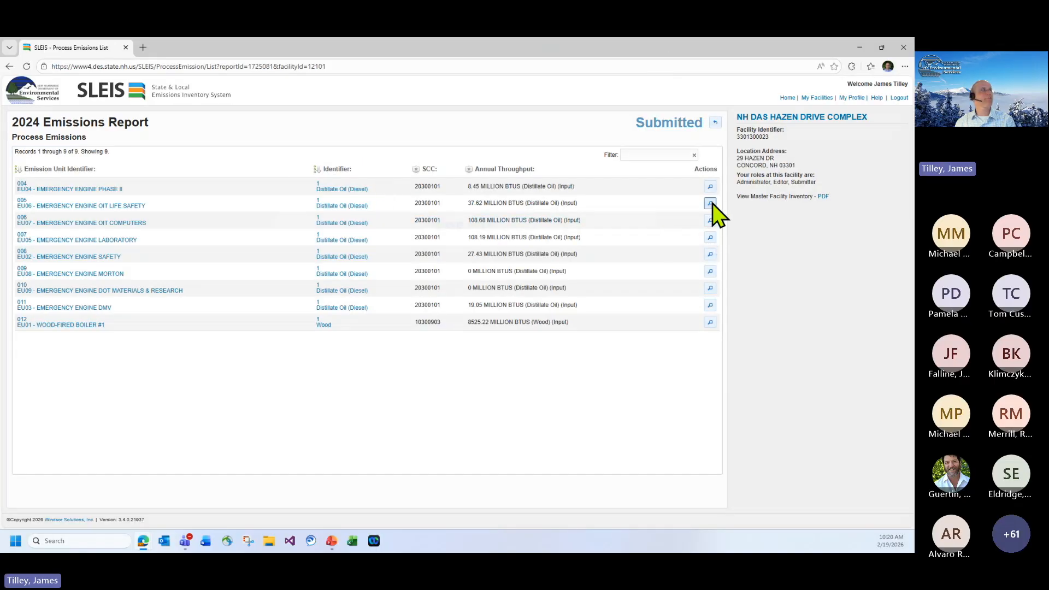
Inspect the PM-FIL emission details for EU06 - EMERGENCY ENGINE OIT LIFE SAFETY, and return to the facility's reports list.
click(710, 203)
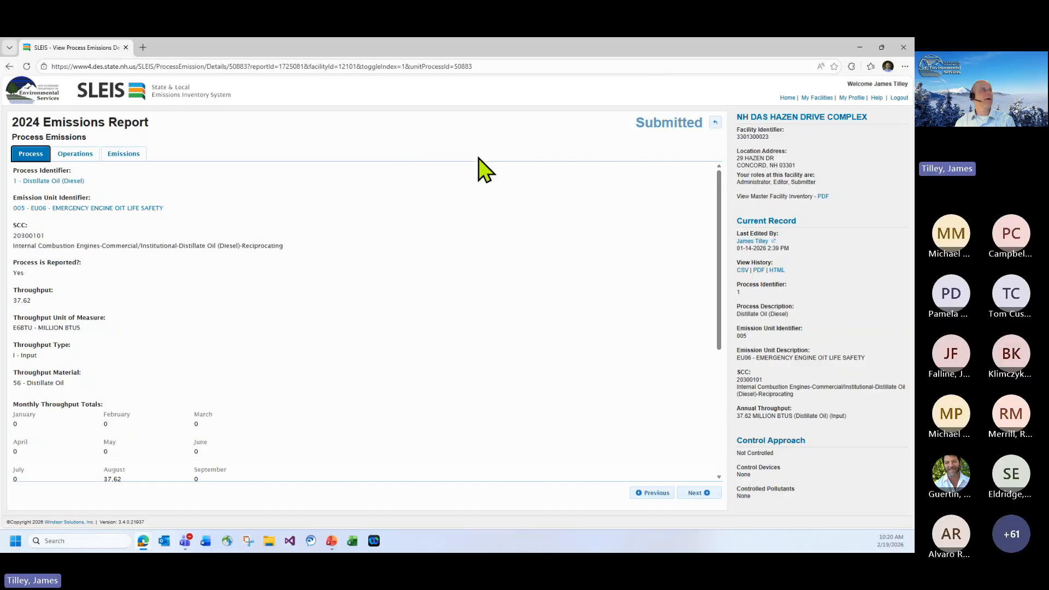
click(122, 155)
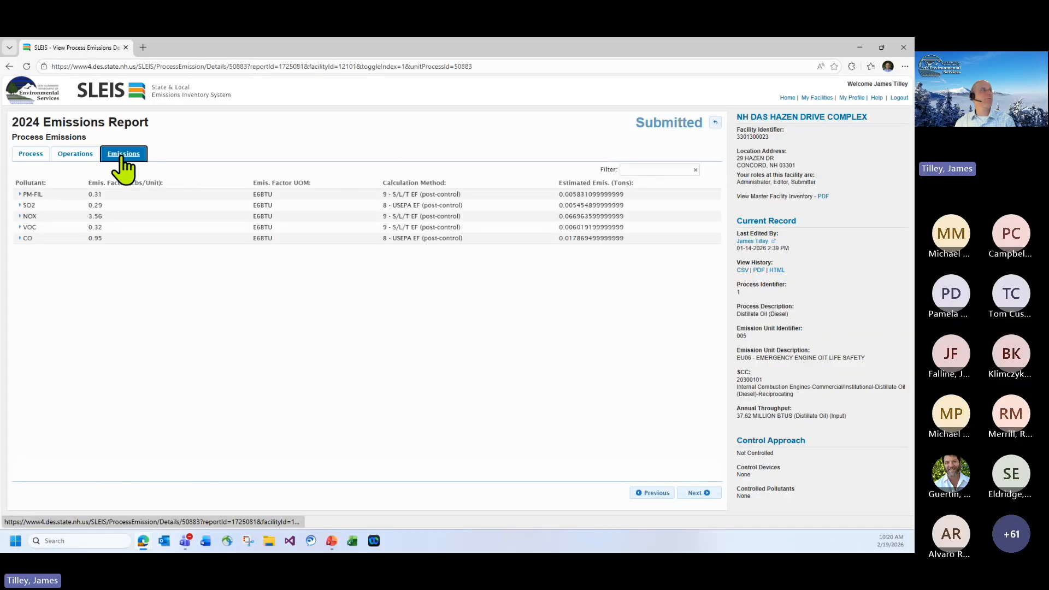
click(19, 194)
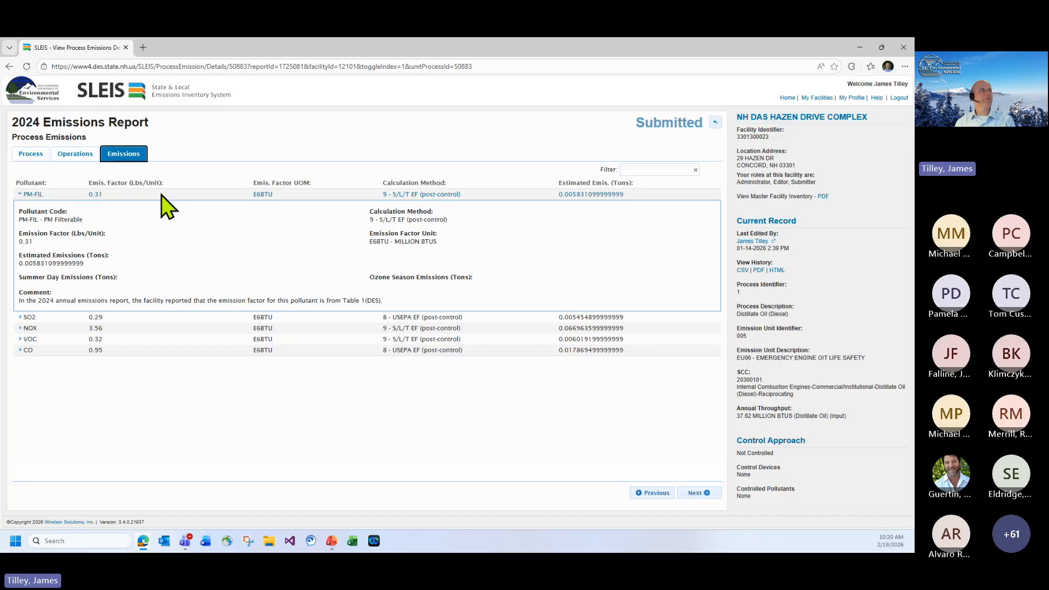
click(716, 125)
click(716, 126)
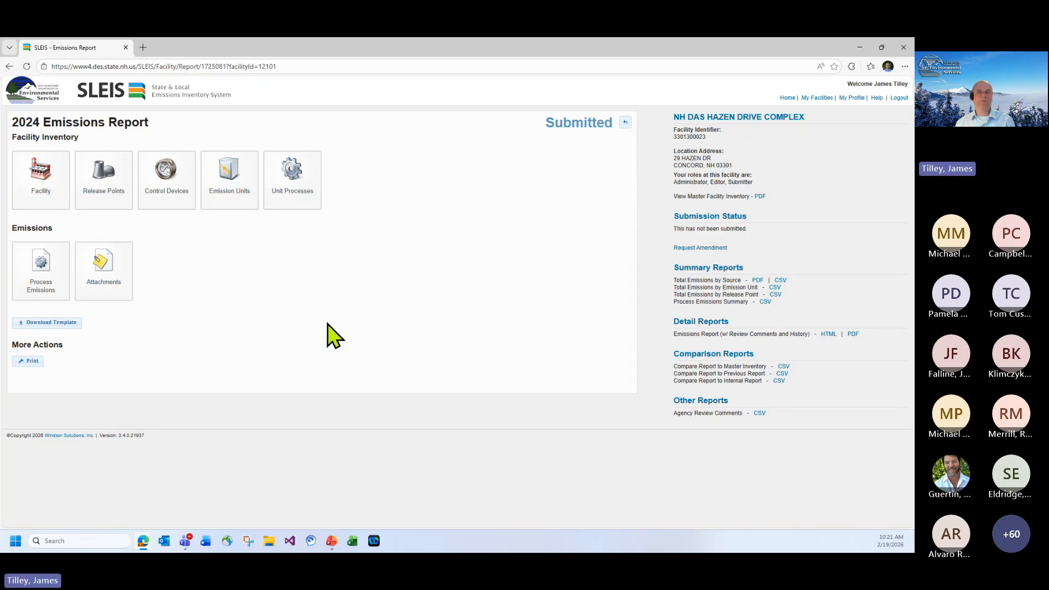
click(626, 123)
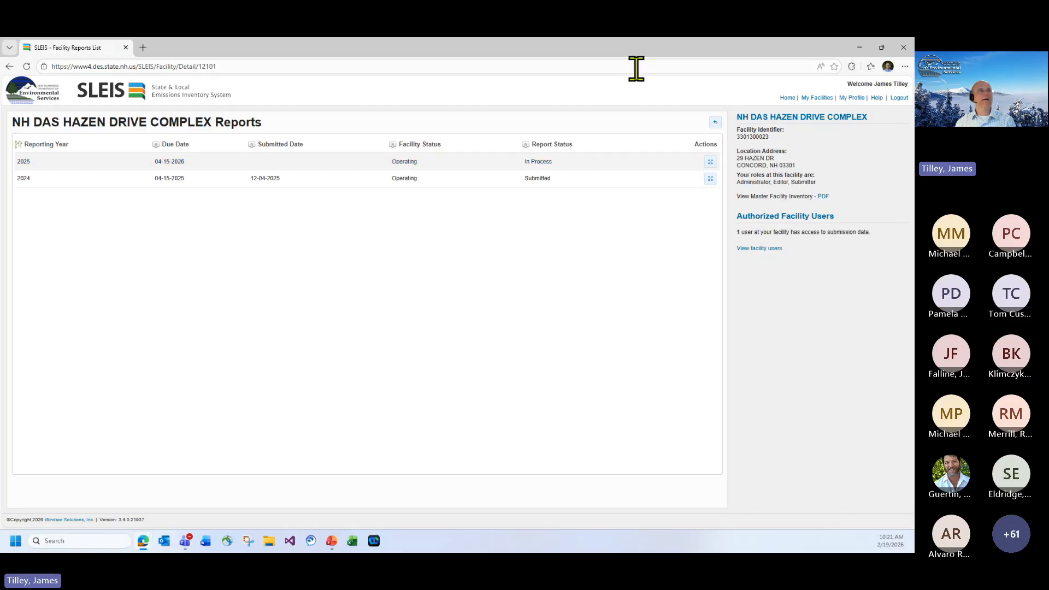
Switch to the browser window with the SLEIS test site, maximize it and open the WEBINAR FACILITY reports list.
drag(632, 48, 914, 383)
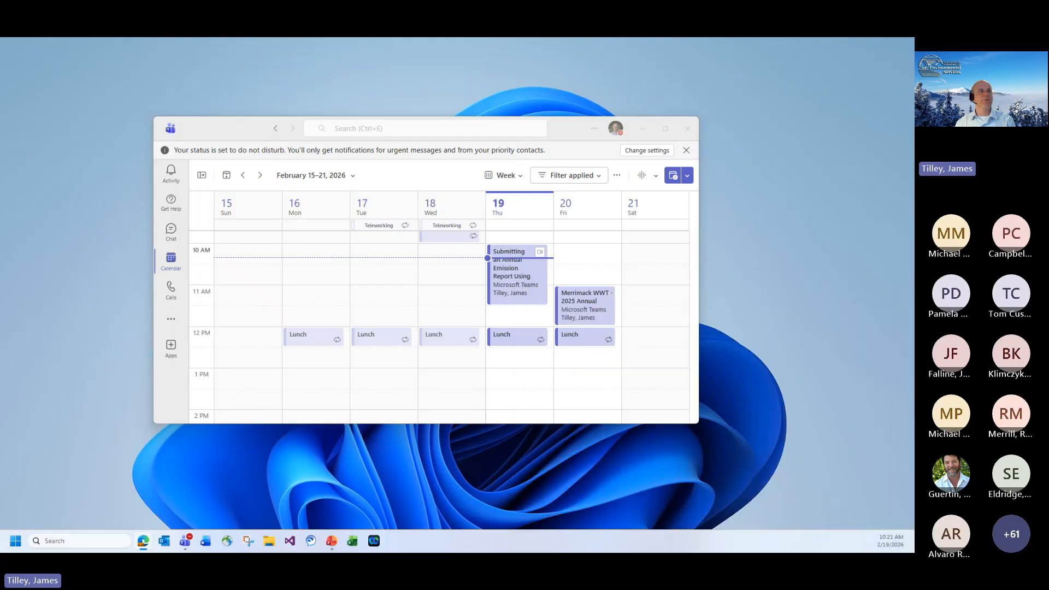
click(642, 129)
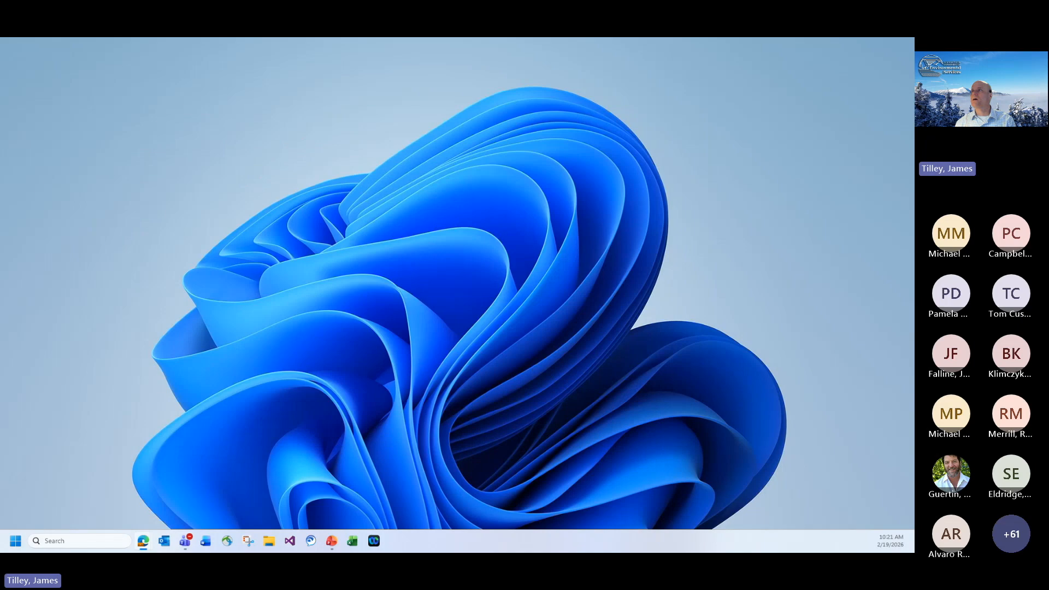
drag(914, 118, 469, 112)
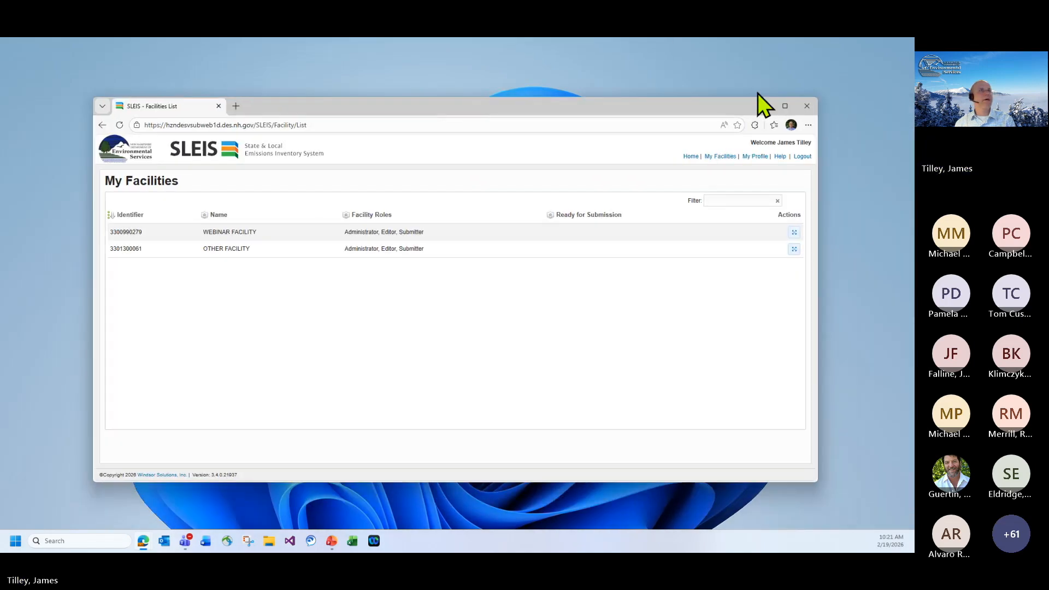
click(785, 106)
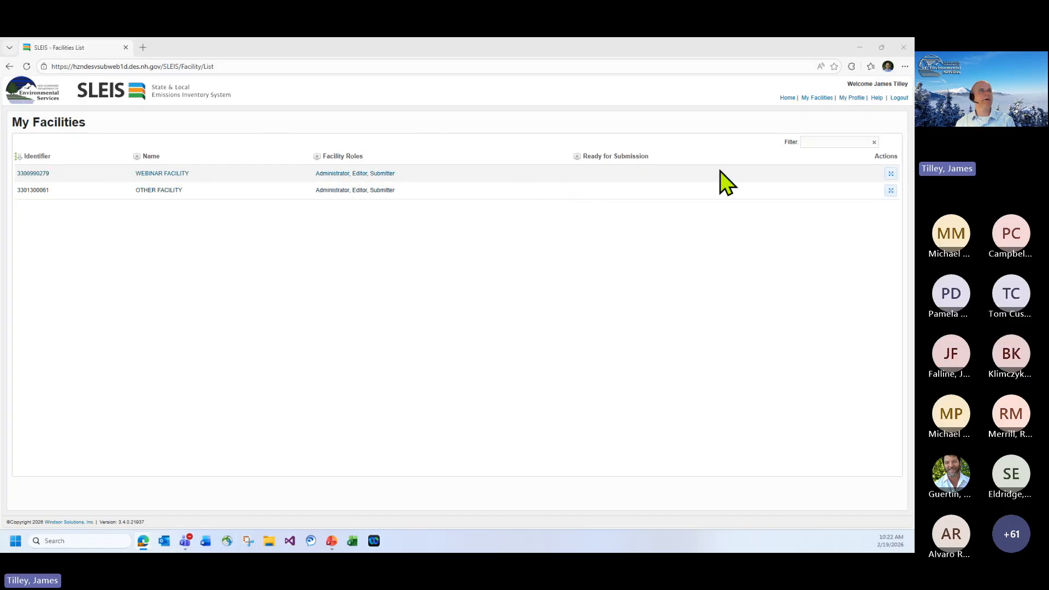
click(892, 175)
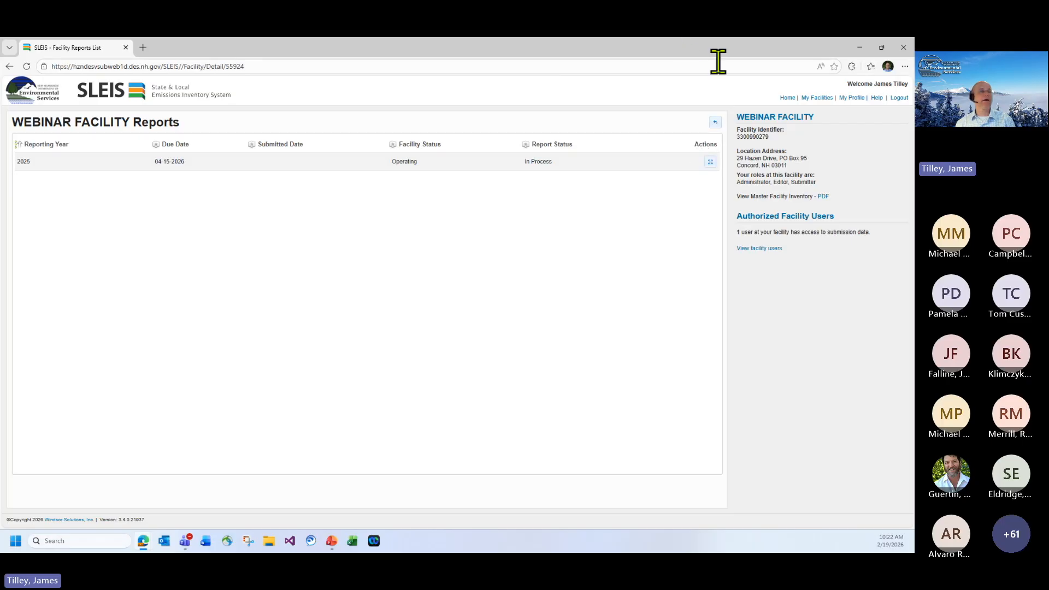
View the facility's authorized users, and open the 2025 emissions report to review its unit processes list, returning to the report overview.
click(759, 248)
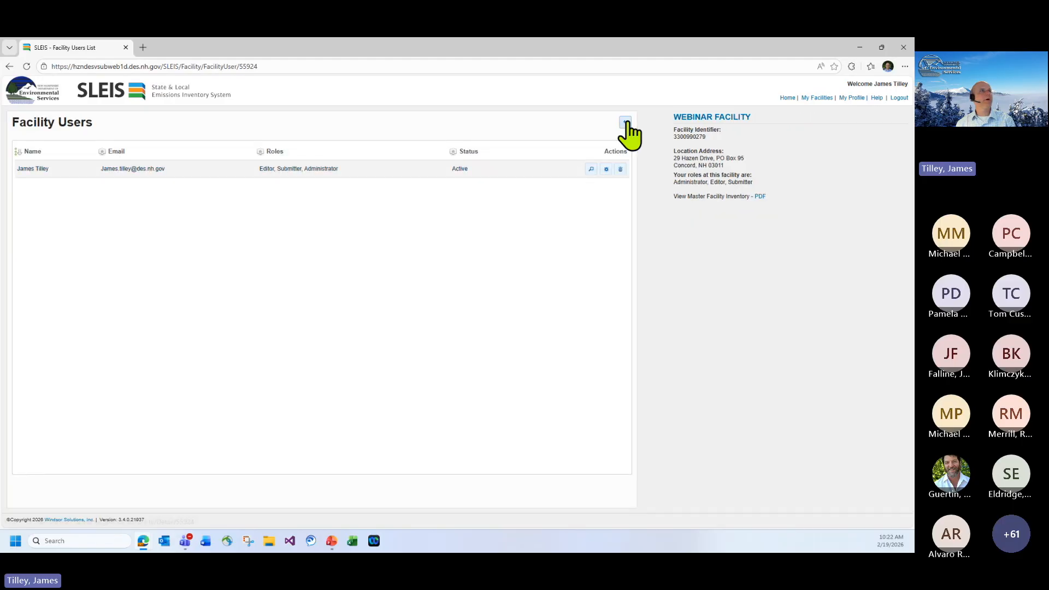
click(625, 123)
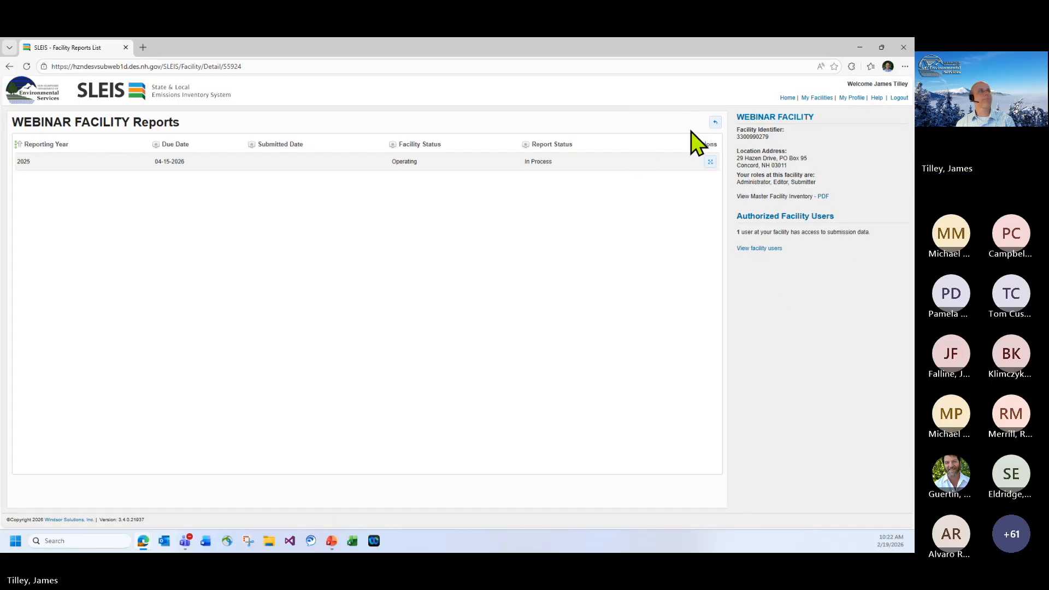
click(710, 159)
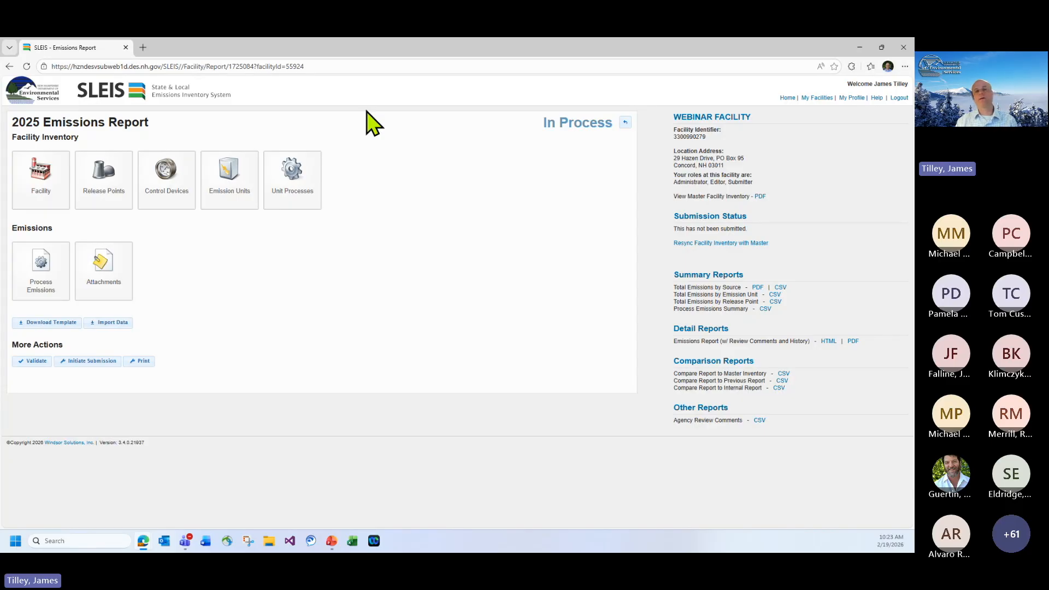
click(295, 176)
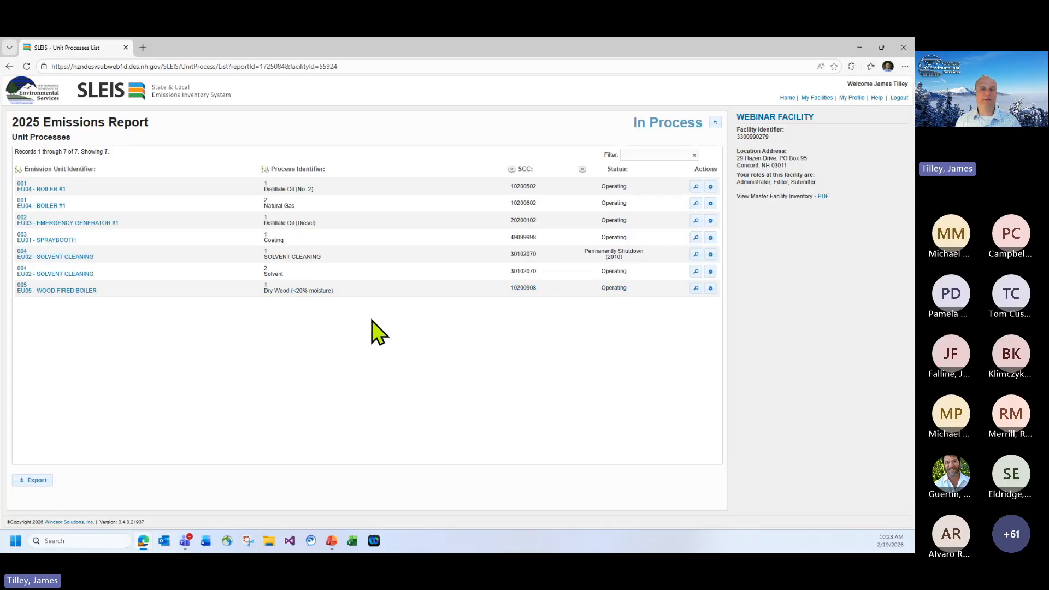
click(715, 124)
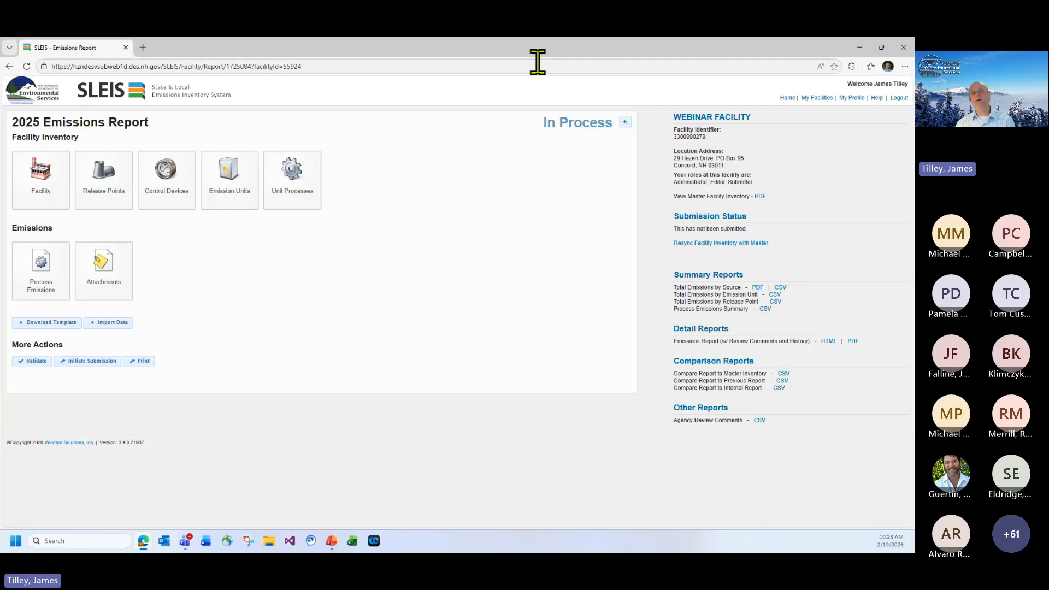
Resync the 2025 report's facility inventory with the Master Facility Inventory.
click(716, 243)
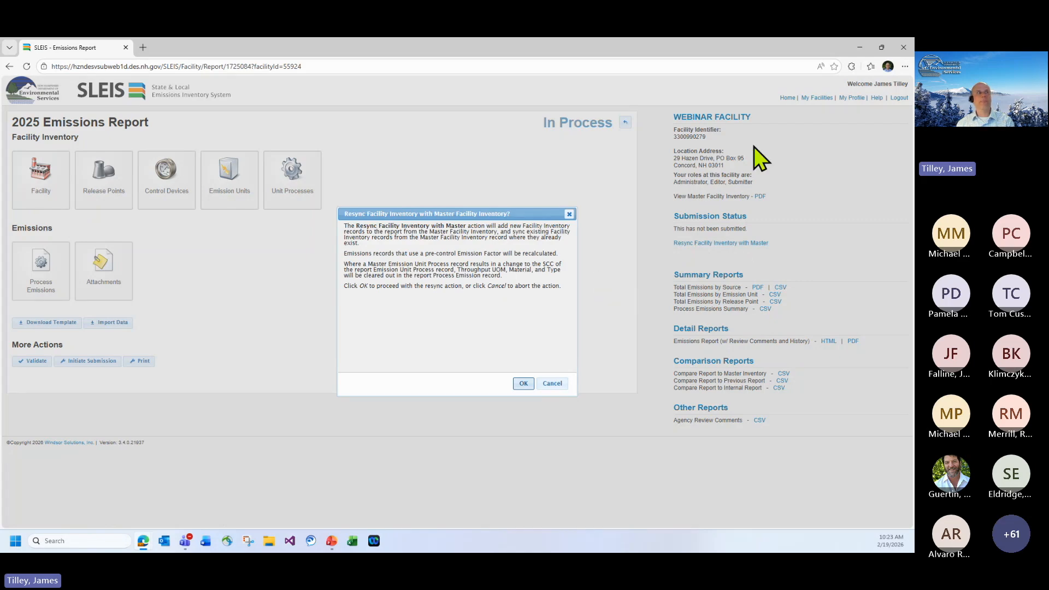
click(523, 384)
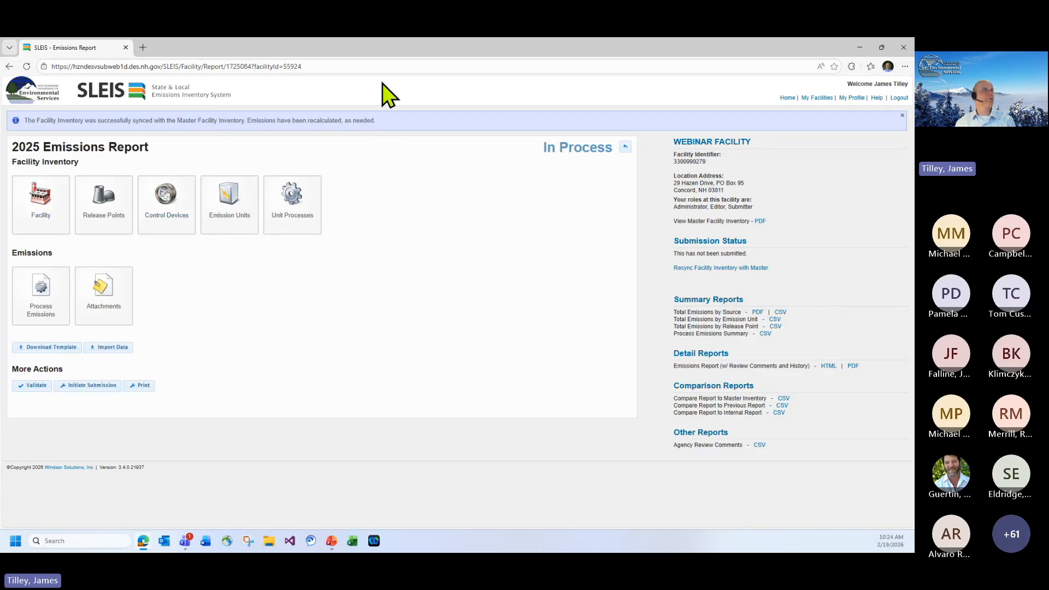
Open the process emissions record of EU04 - BOILER #1, Distillate Oil (No. 2), for editing and review its emission factors and throughput fields.
click(56, 293)
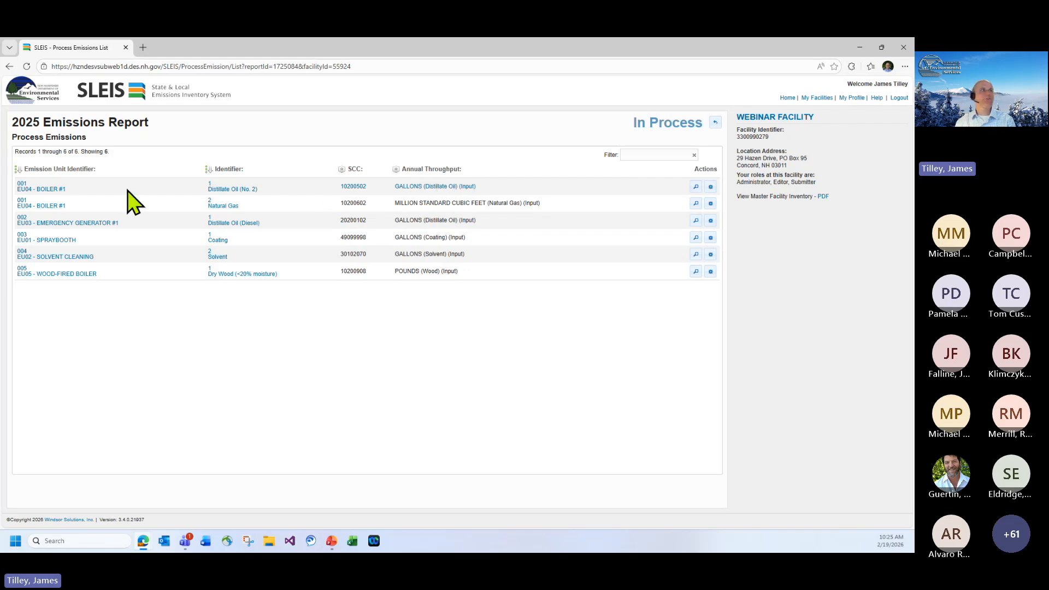
click(711, 187)
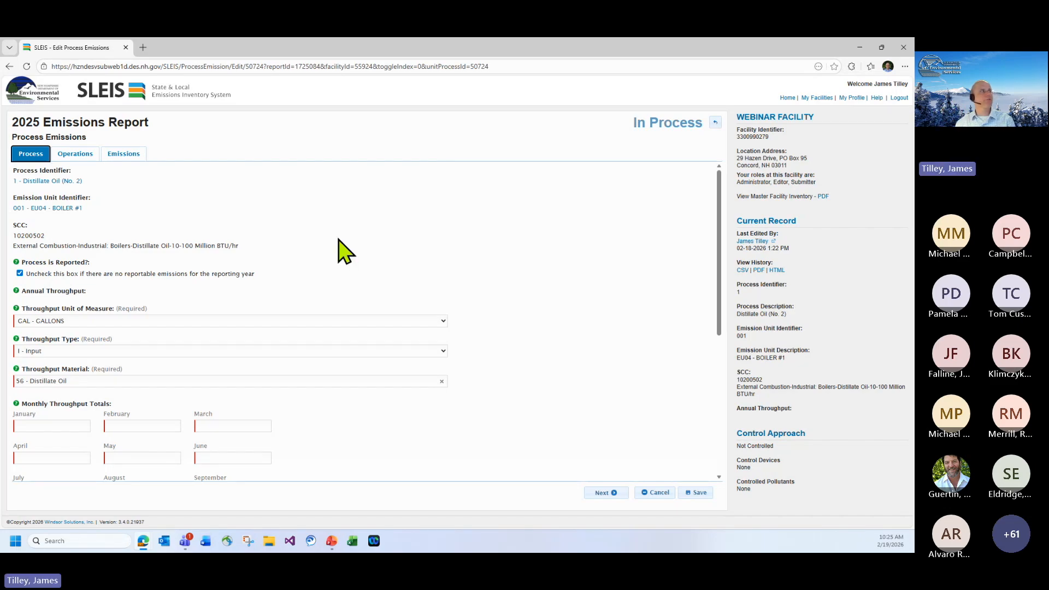
click(125, 157)
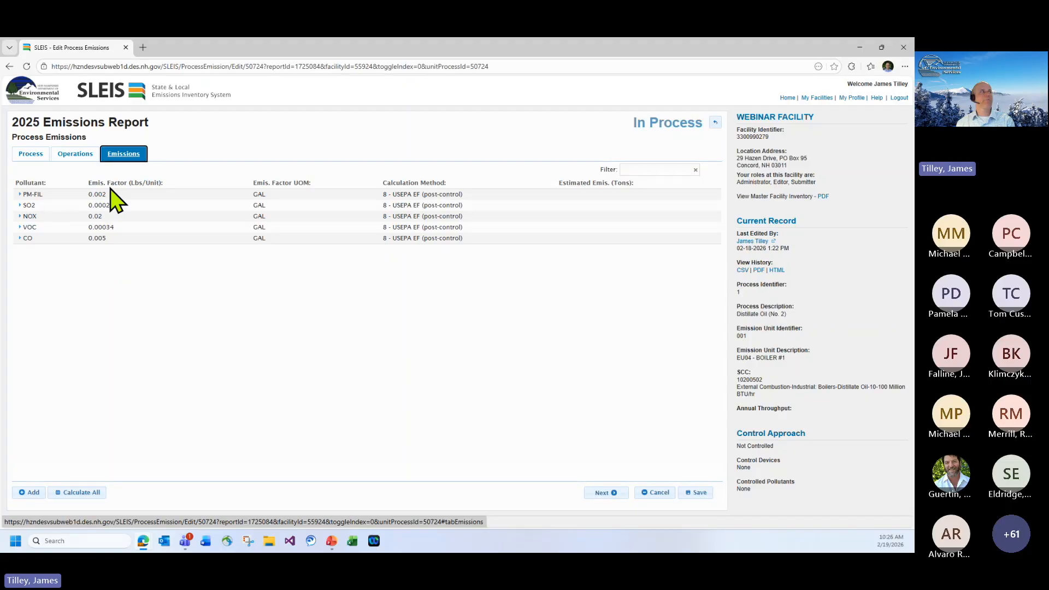
click(37, 155)
scroll(293, 227, down, 3)
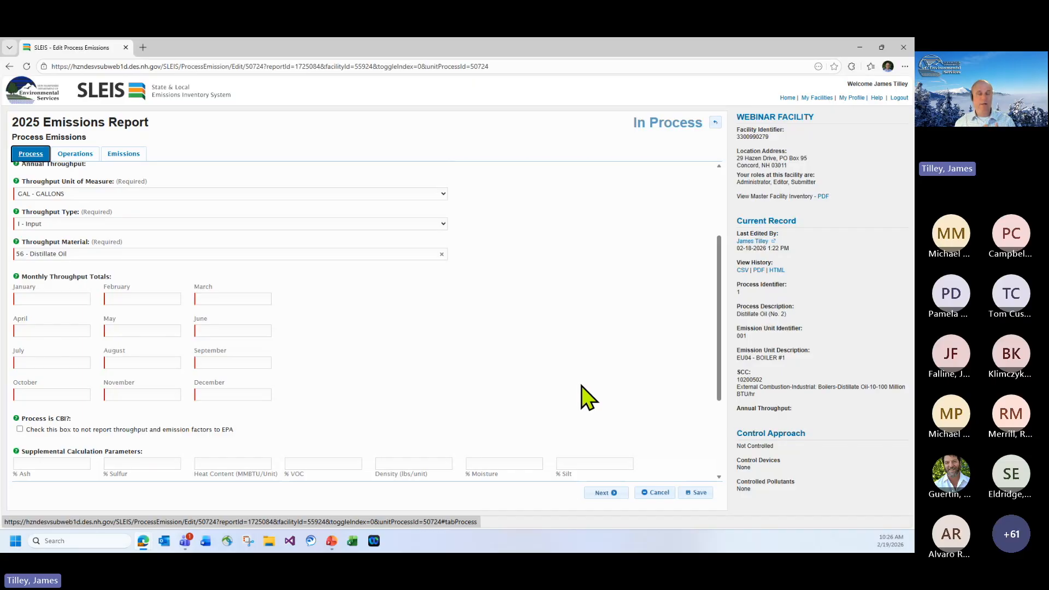
scroll(581, 386, up, 2)
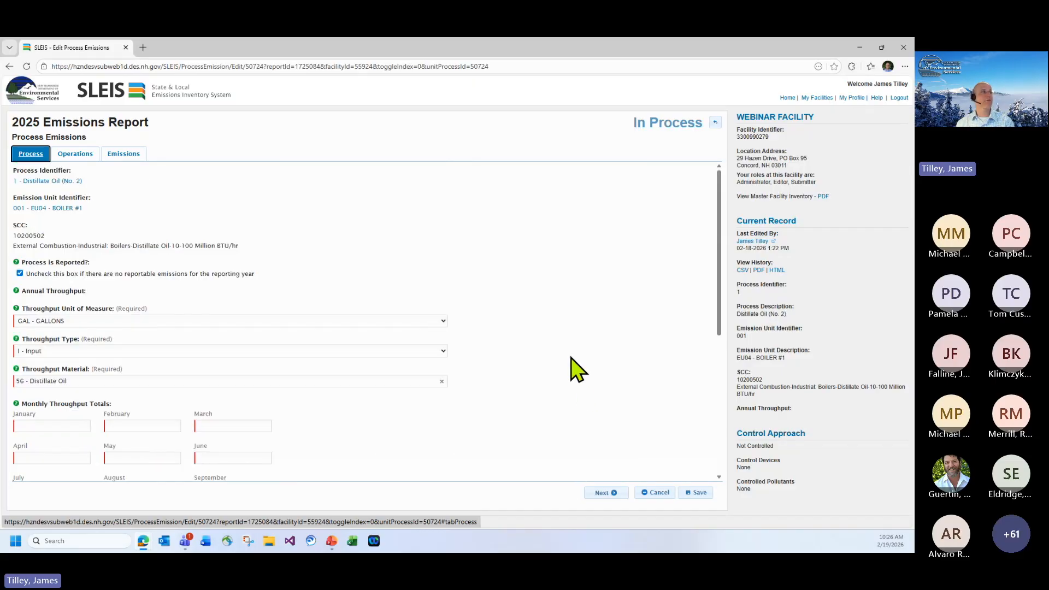
Browse the throughput unit of measure options for the distillate oil process and cancel the attempted unit change.
click(130, 320)
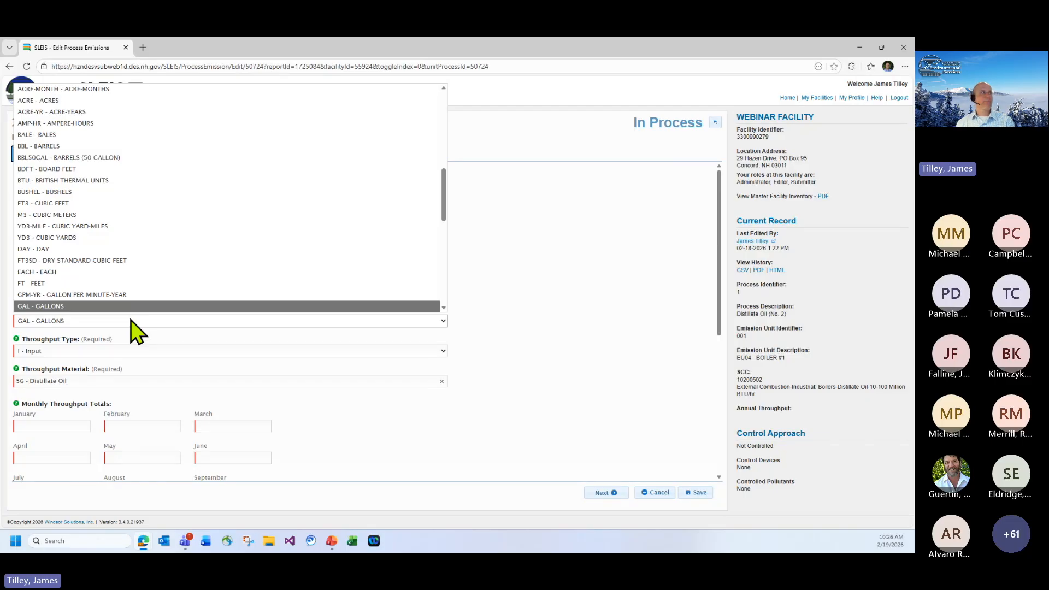
scroll(162, 257, down, 10)
scroll(164, 268, up, 15)
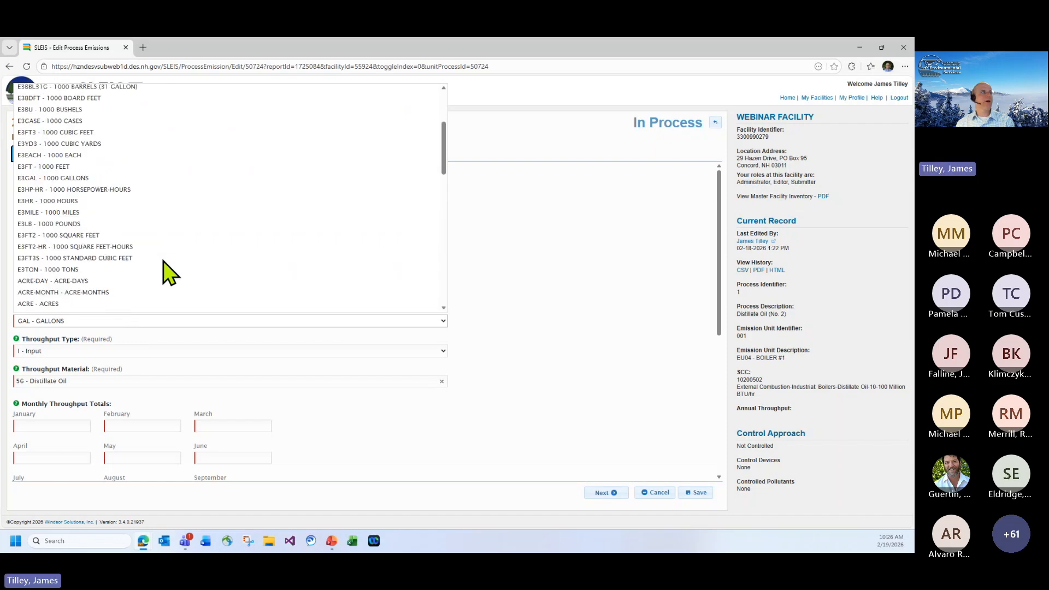
scroll(168, 273, down, 10)
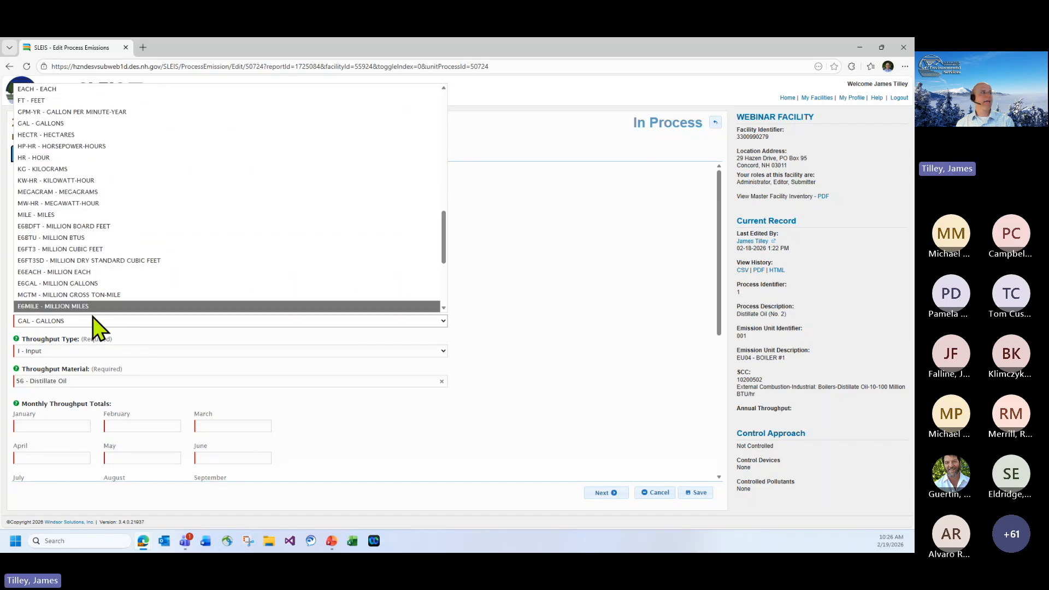
click(91, 319)
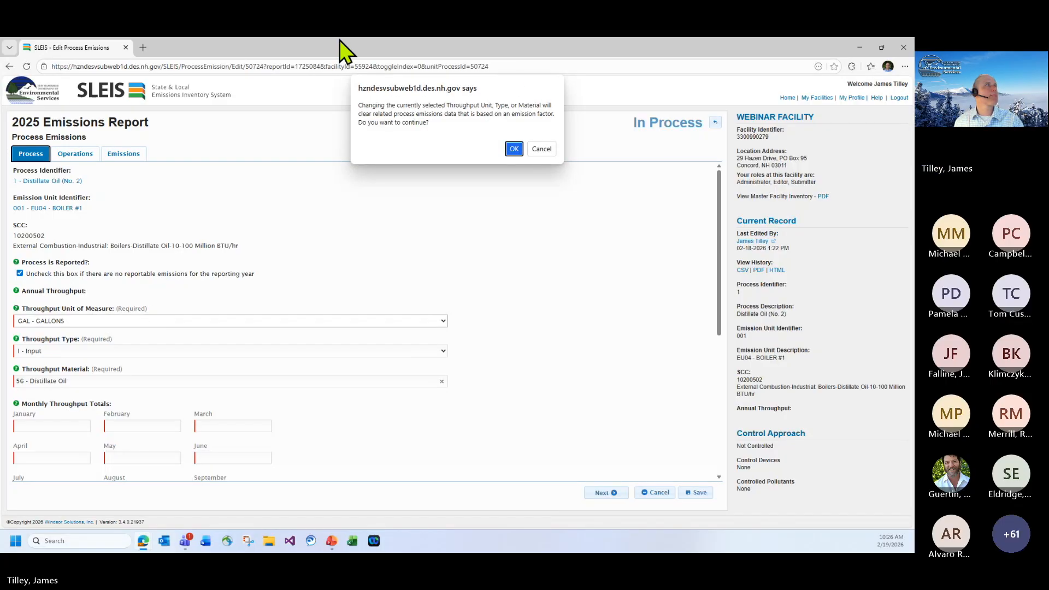
click(541, 146)
Try to set the throughput unit of measure to TON-MILE - TON-MILES, and cancel the change.
click(46, 319)
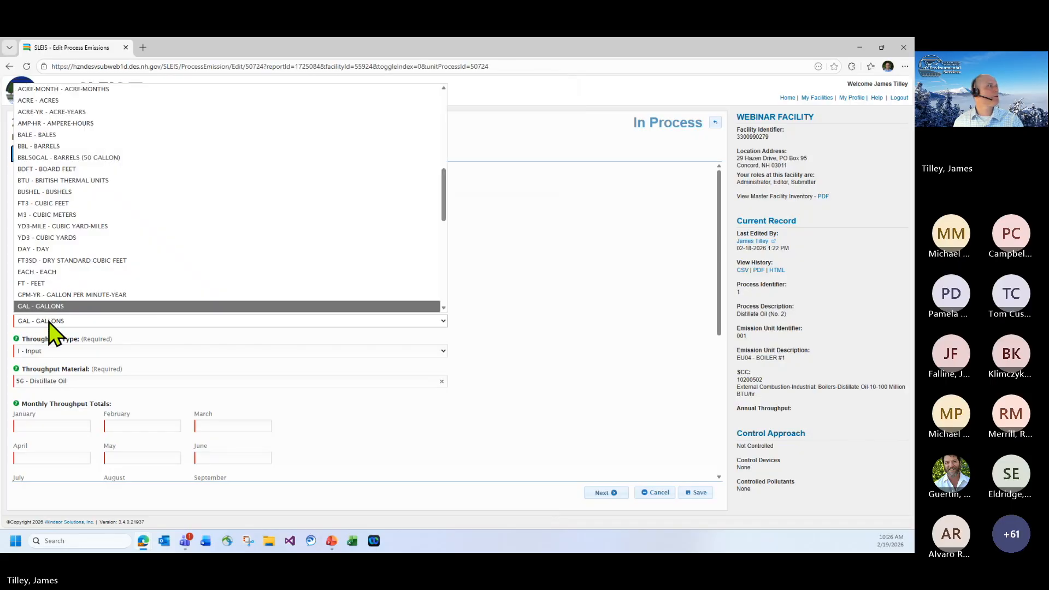
key(t)
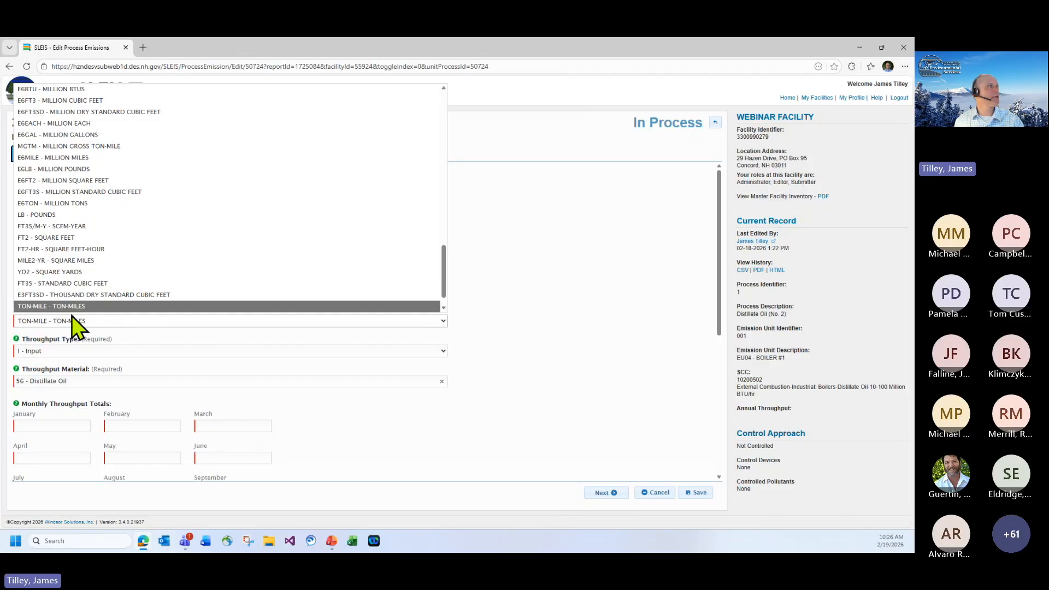
scroll(84, 287, down, 1)
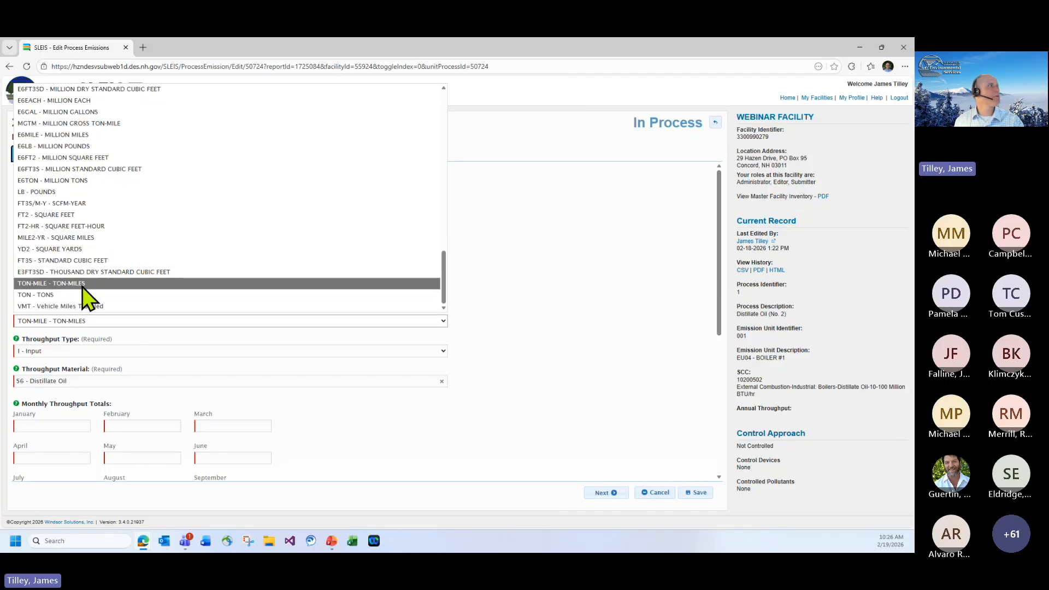
click(80, 320)
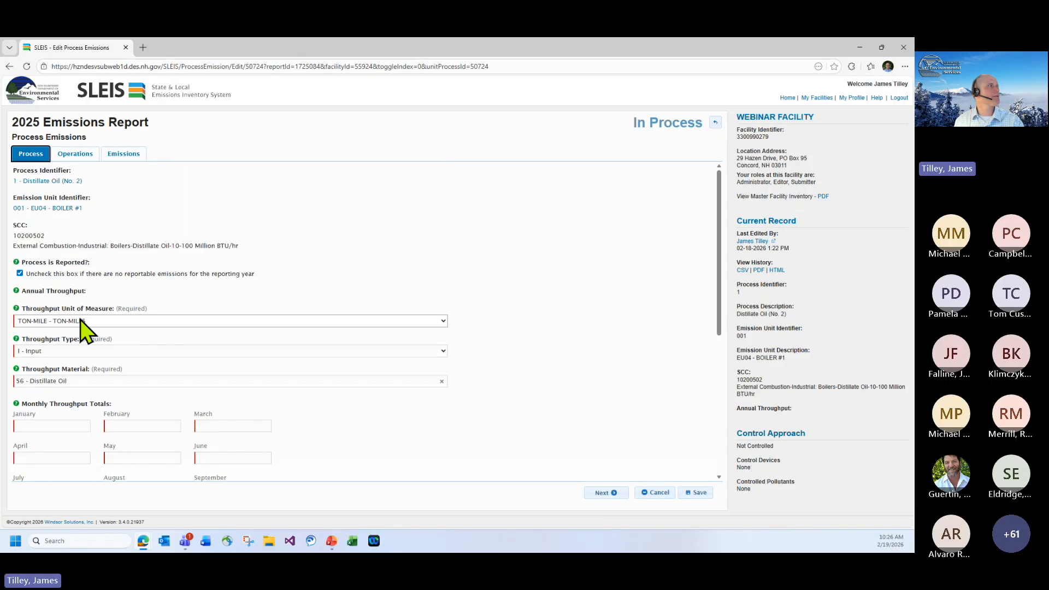
click(541, 149)
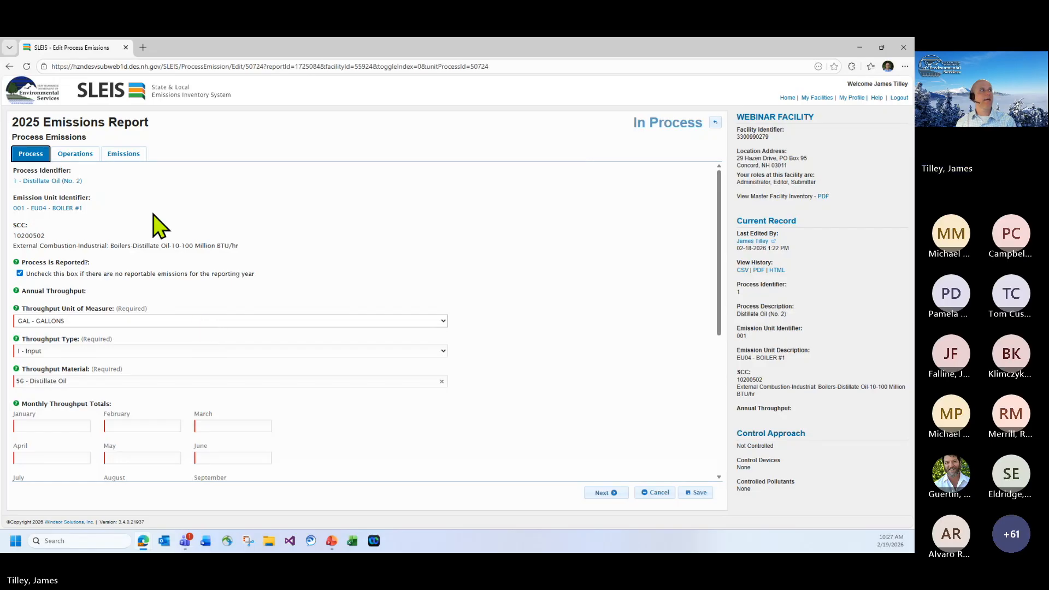
Review the pollutants' emission factor units, and check the throughput type options and material, keeping I - Input as the type.
click(125, 153)
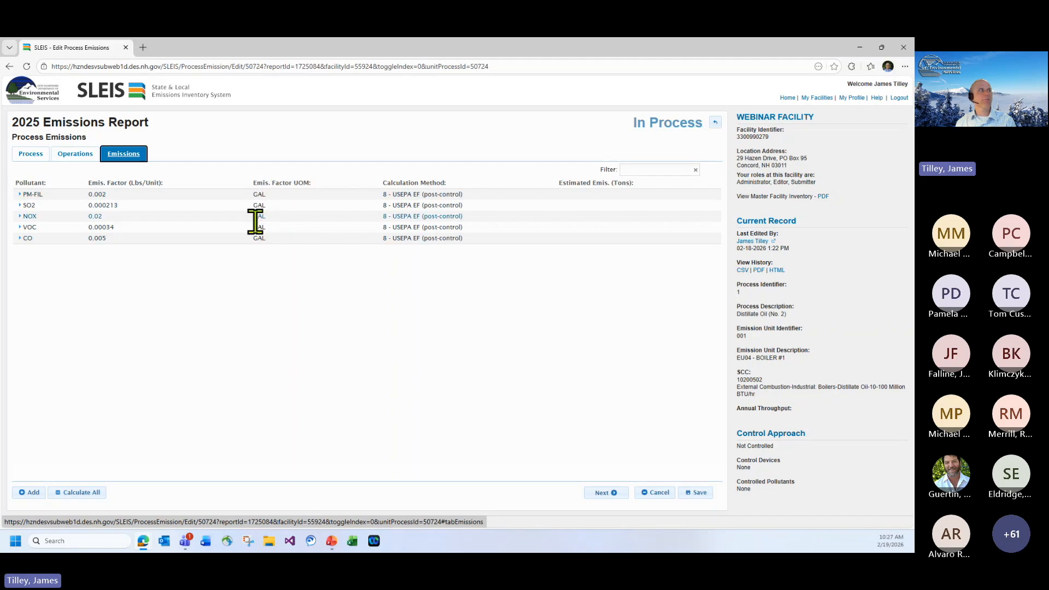
click(39, 155)
scroll(147, 186, down, 5)
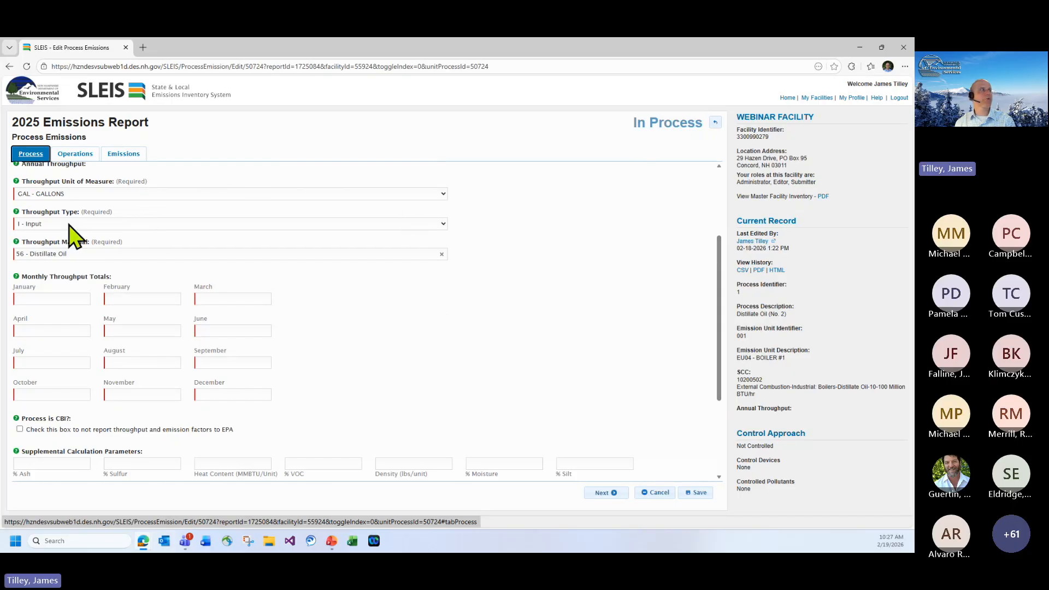
click(90, 224)
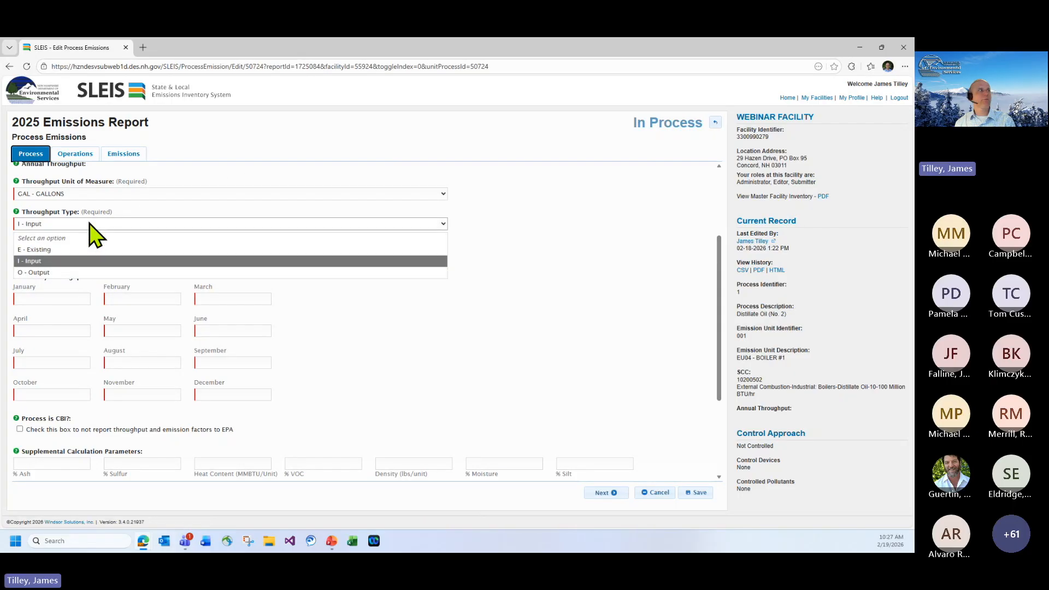
click(79, 261)
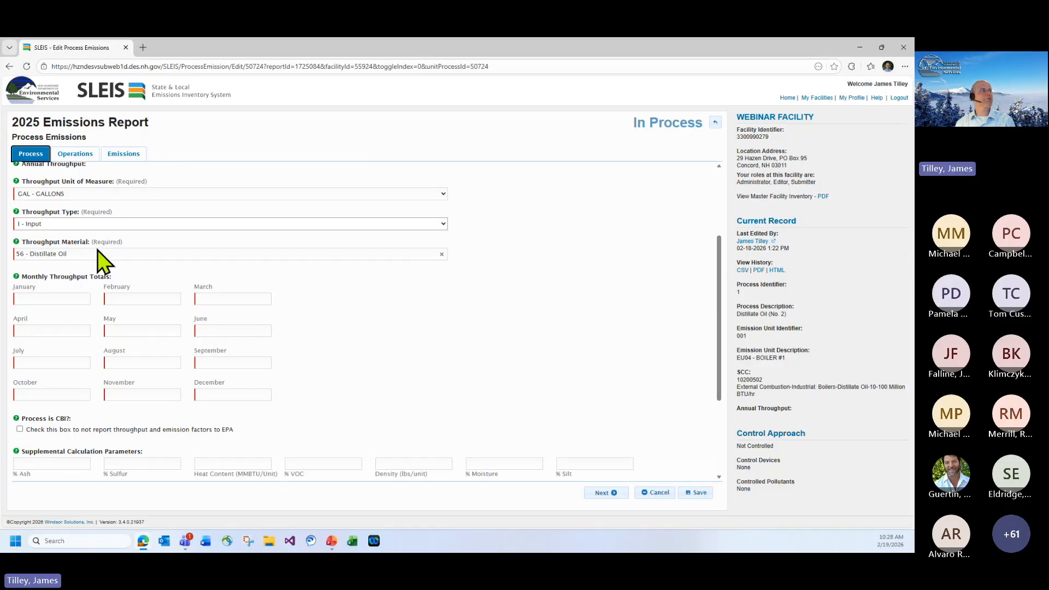
click(111, 255)
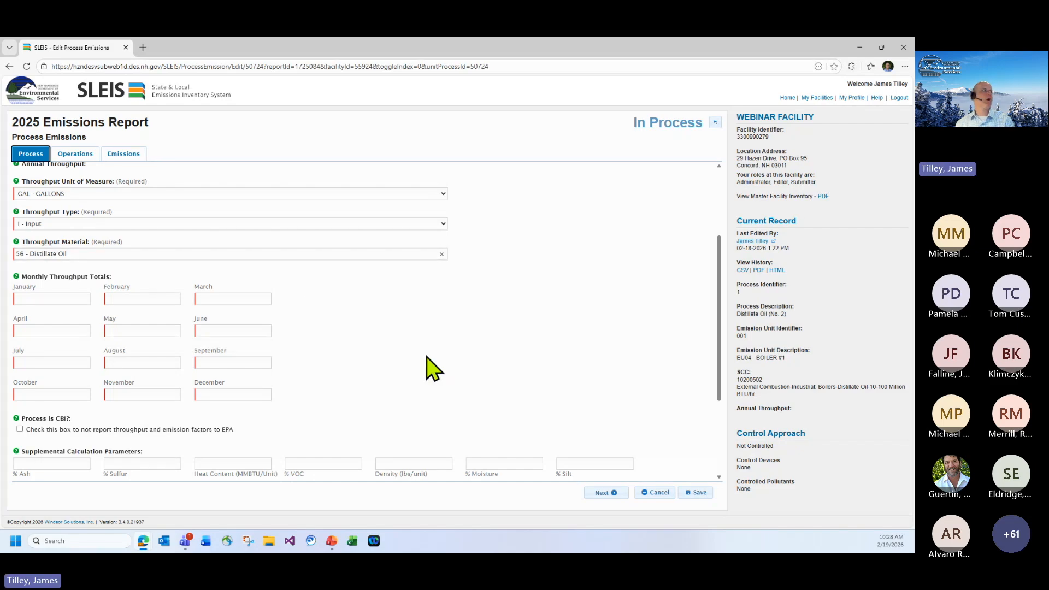
Enter monthly throughput totals of 12423 for January, 10 for February and 0 for March.
scroll(425, 356, down, 3)
scroll(426, 356, up, 3)
scroll(425, 357, down, 3)
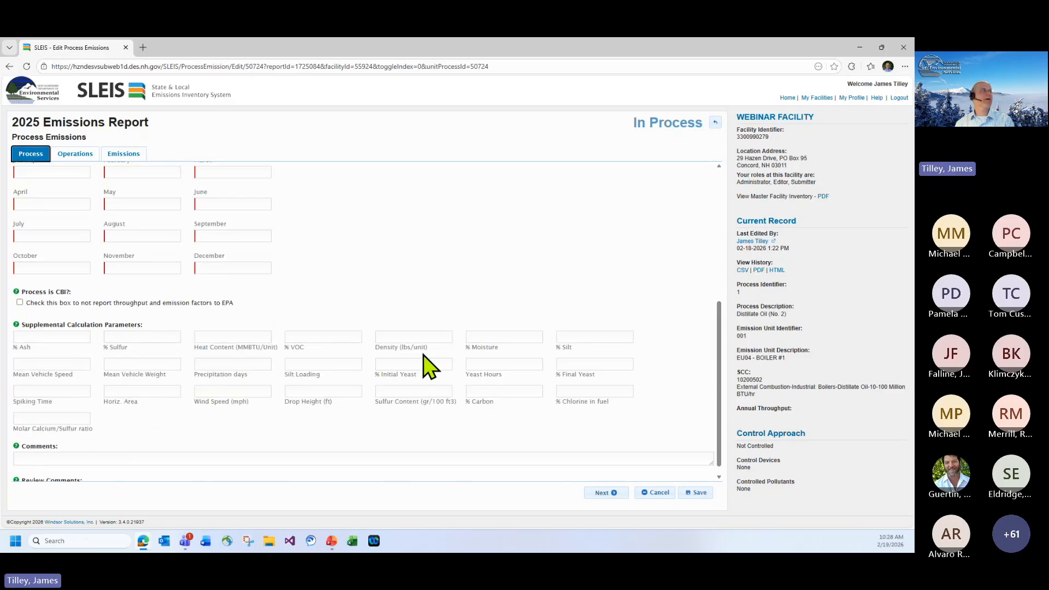
scroll(424, 354, up, 3)
click(29, 297)
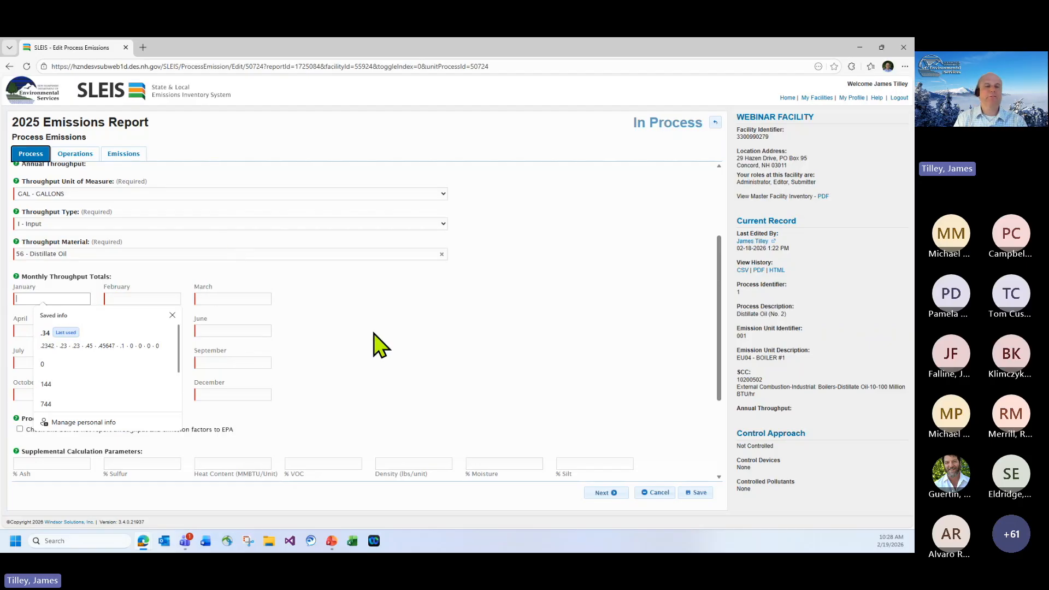
text(12)
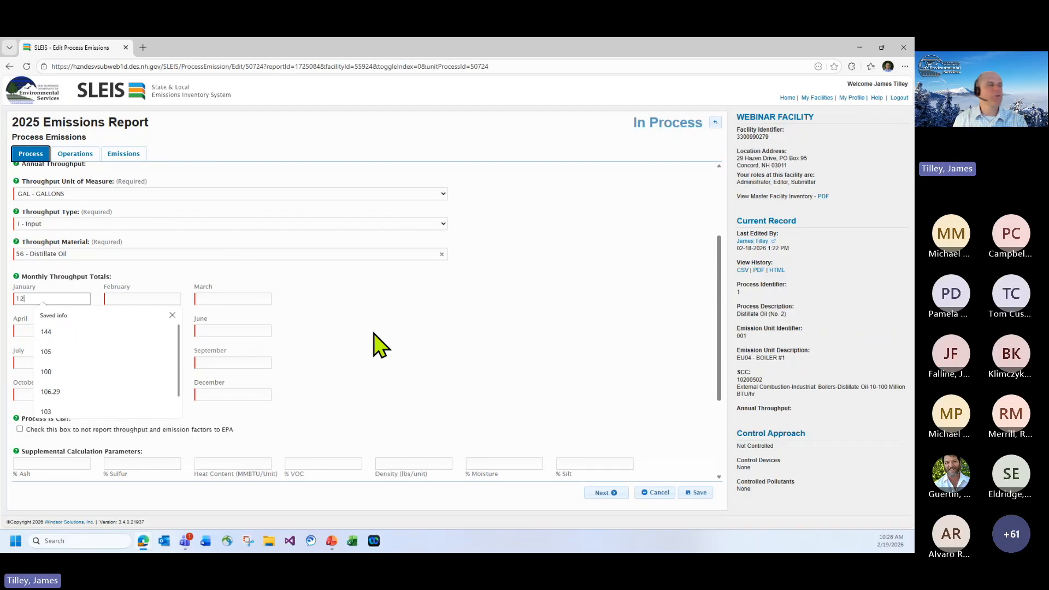
text(423)
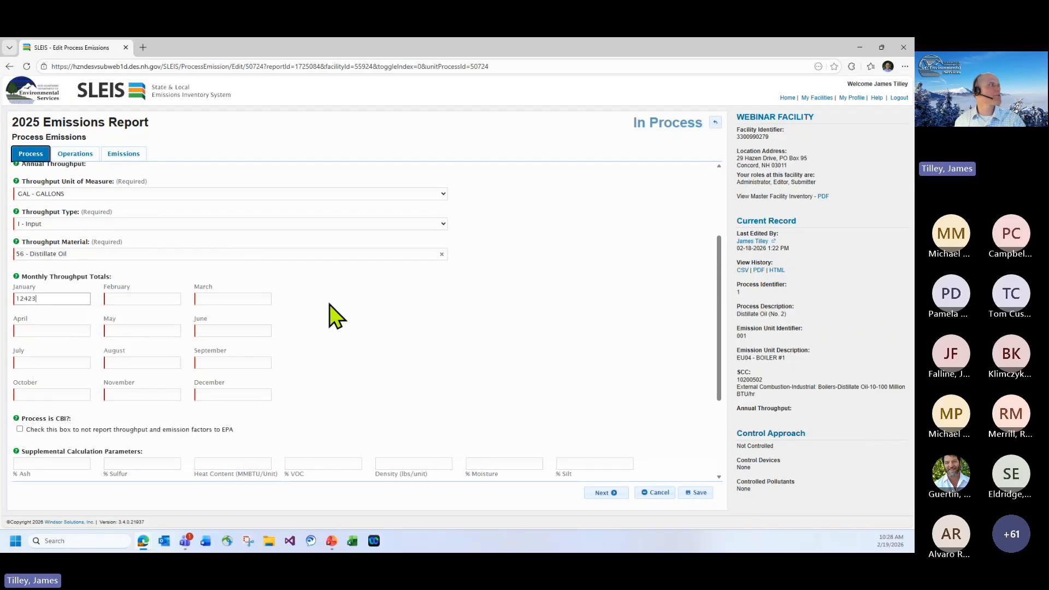
click(115, 300)
text(10)
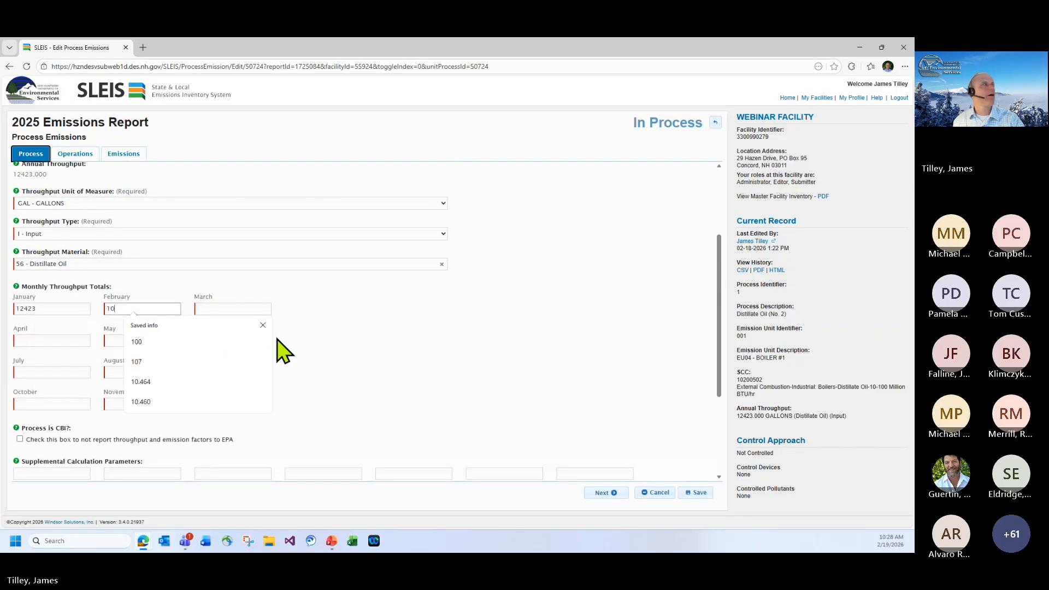
click(240, 309)
text(0)
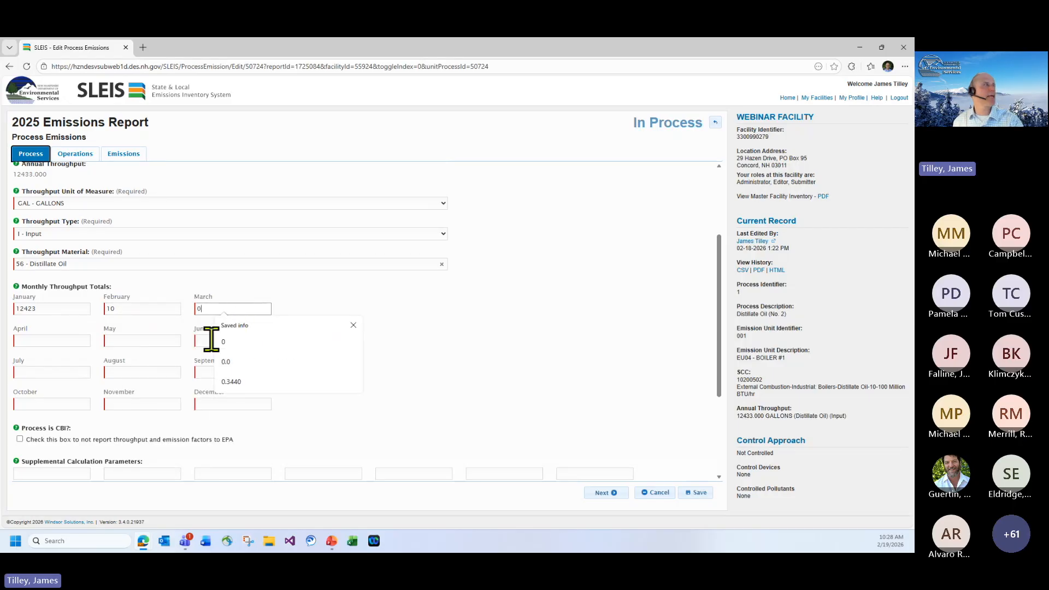
Enter monthly throughput totals of 342 for April, 2525 for May and 252 for June.
click(79, 341)
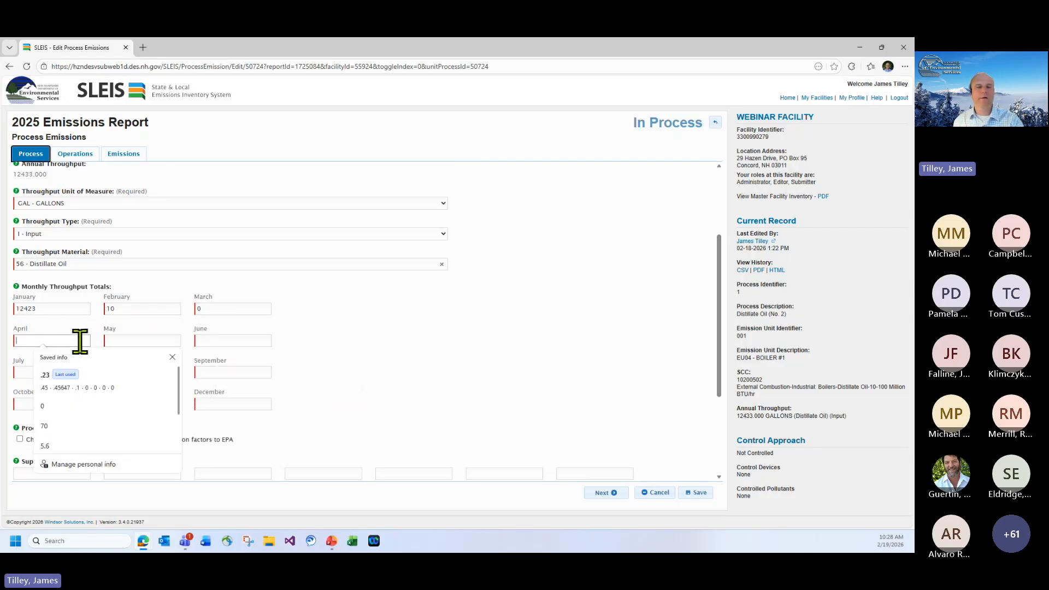
text(342)
click(120, 340)
text(2525)
click(198, 339)
text(252)
Enter monthly throughput totals of 2525 for July, 252 for August and 252 for September.
click(82, 372)
text(2525)
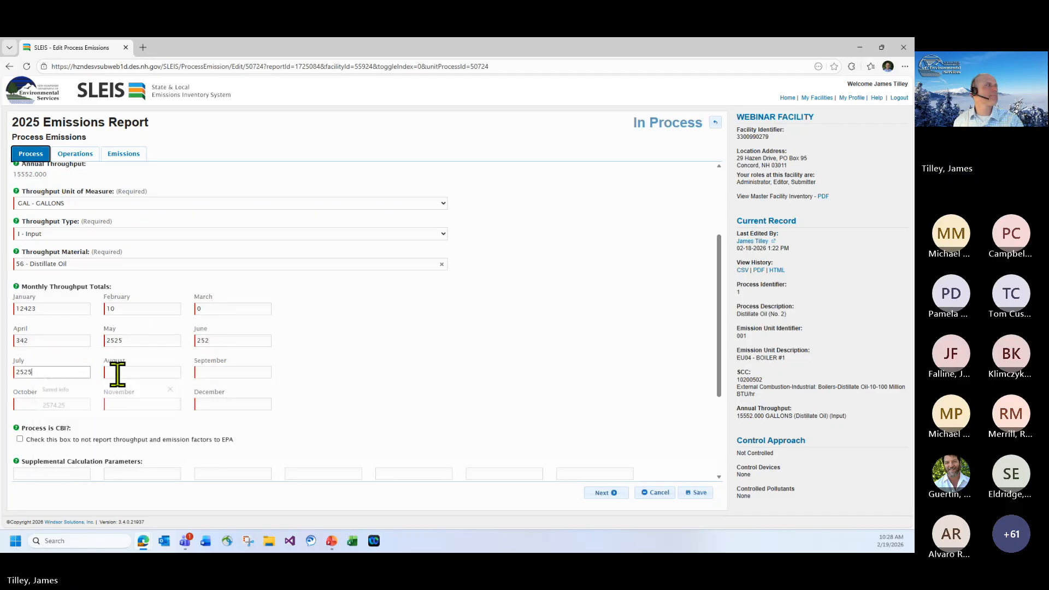
click(123, 373)
text(252)
click(211, 372)
text(252)
Enter monthly throughput totals of 65 for October, 0 for November and 0 for December.
click(63, 404)
text(65)
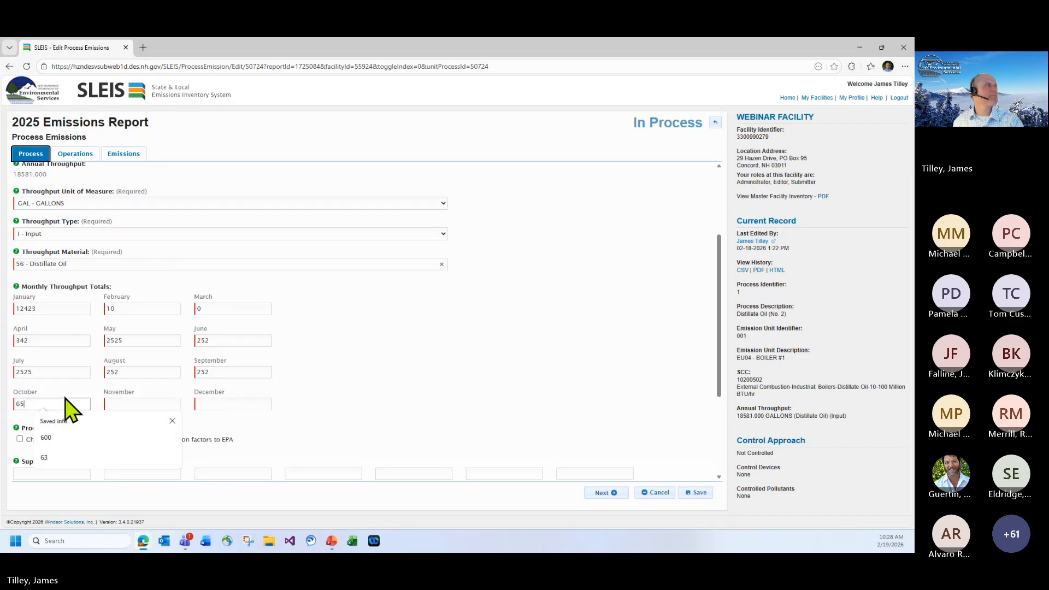
click(118, 401)
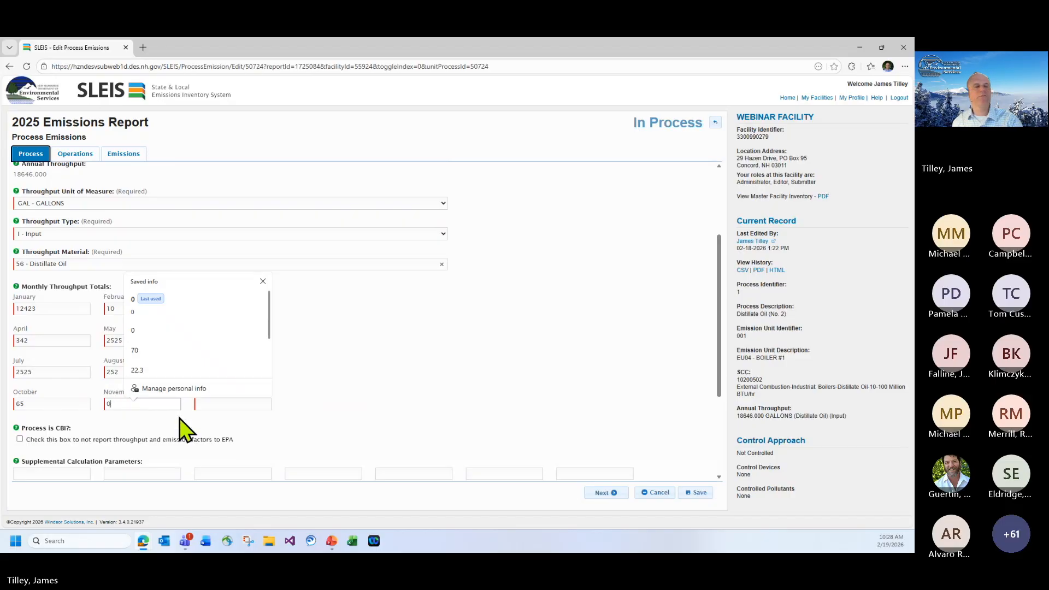
text(0)
click(208, 405)
text(0)
click(424, 383)
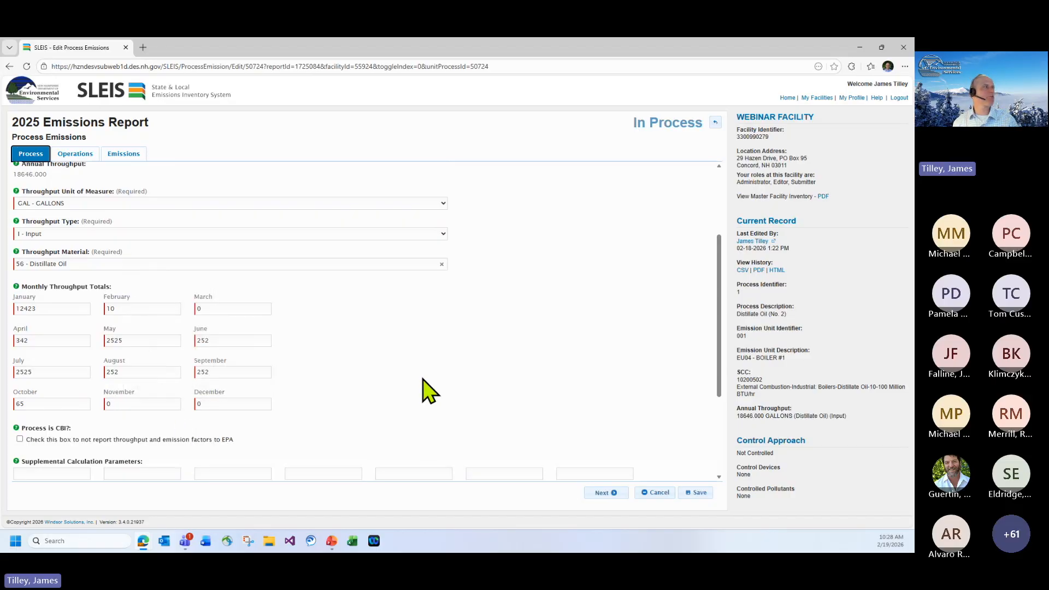
Review the process's annual throughput, monthly totals, CBI option, supplemental calculation parameters and comments field.
scroll(422, 378, up, 3)
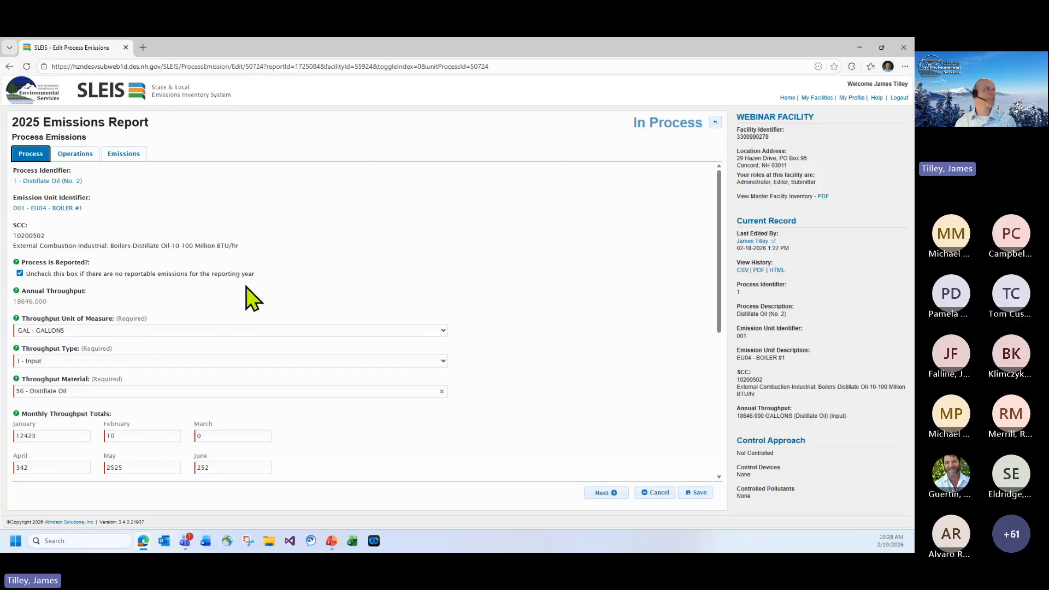
scroll(262, 322, down, 2)
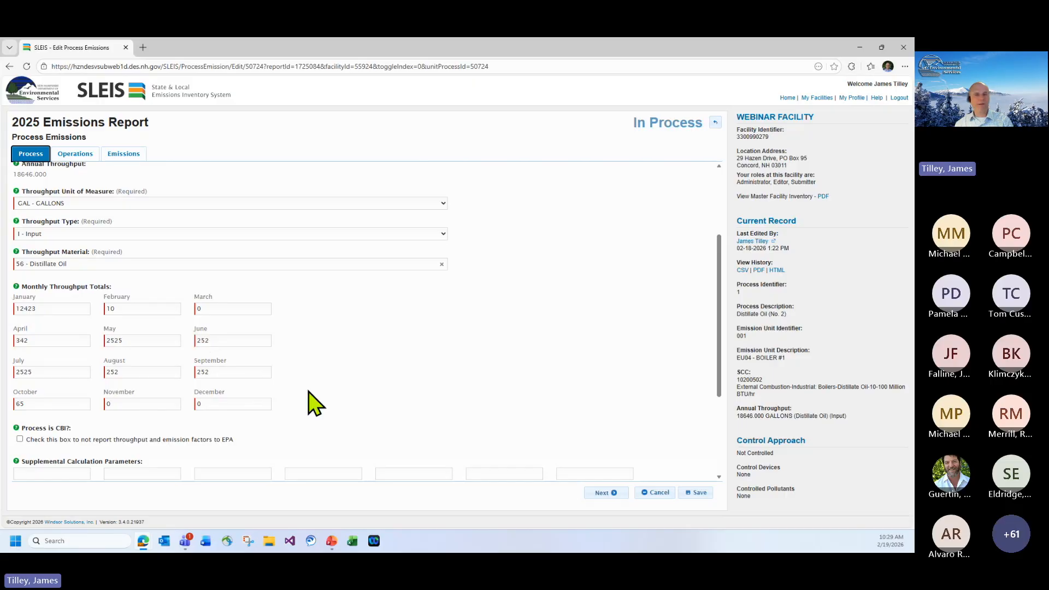
scroll(480, 371, down, 3)
scroll(481, 372, up, 5)
scroll(481, 369, down, 5)
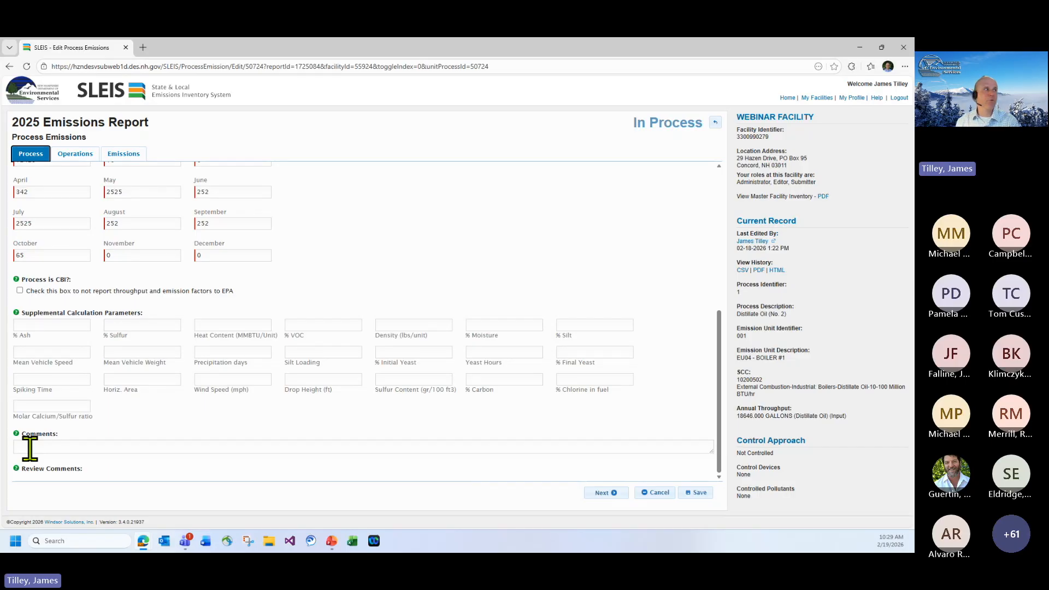
scroll(45, 432, up, 3)
scroll(47, 440, down, 3)
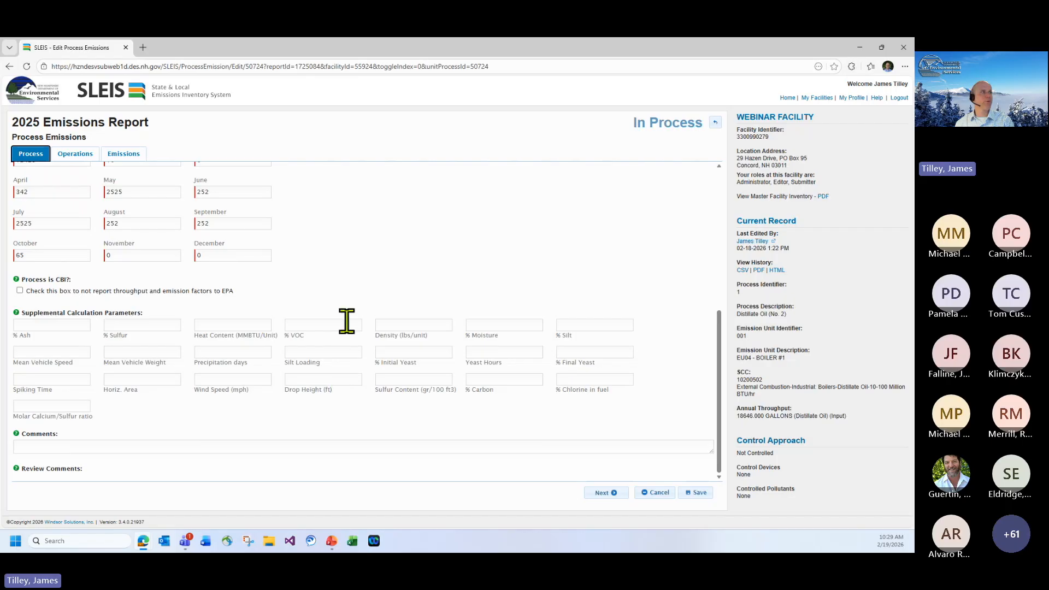
scroll(349, 310, up, 2)
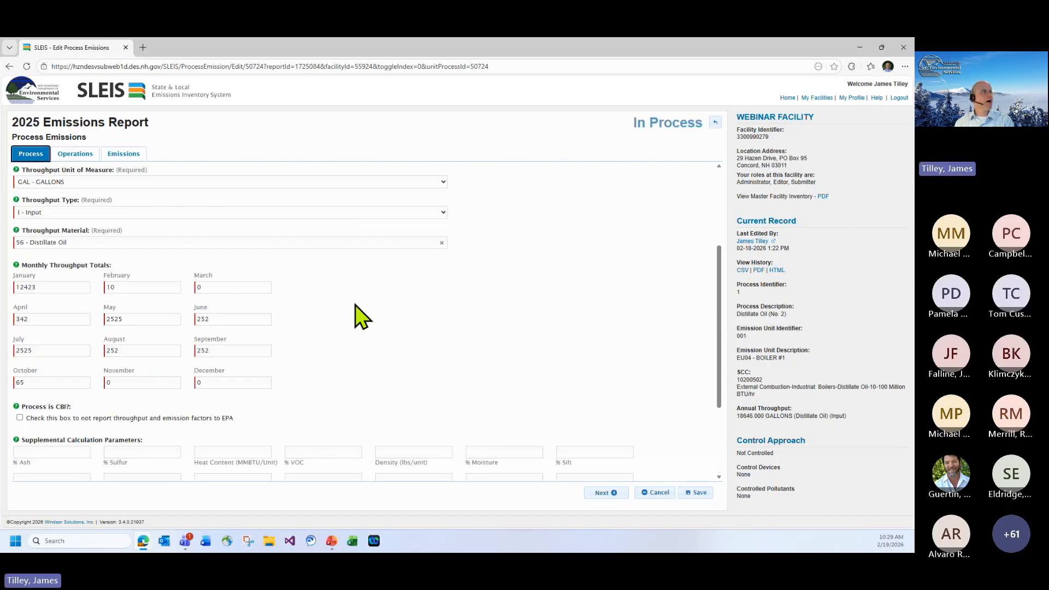
scroll(355, 305, down, 2)
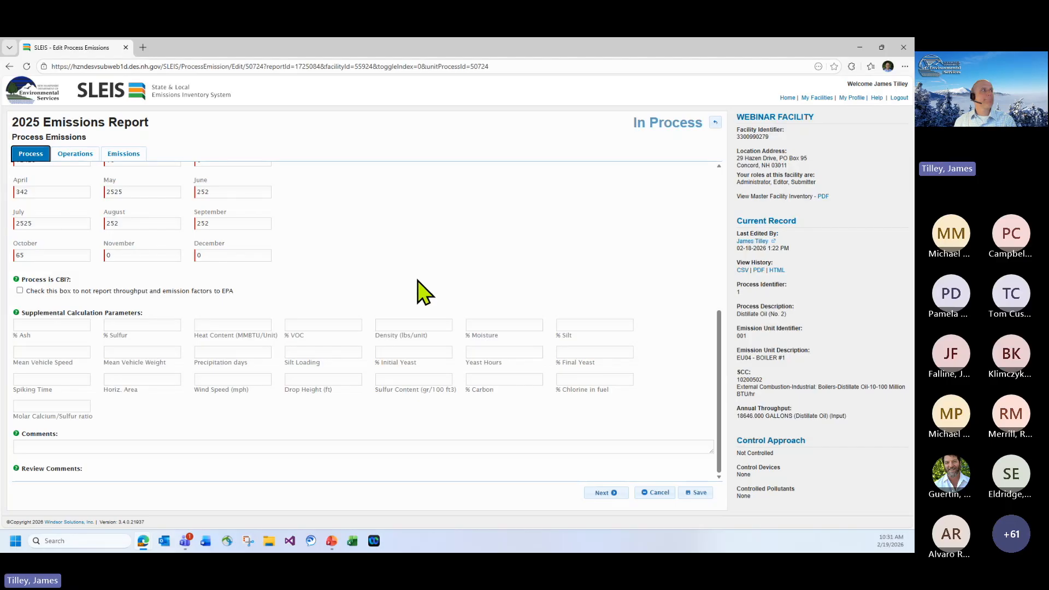
Look over the process's operations fields and its pollutant emissions list, and return to the process details.
click(78, 159)
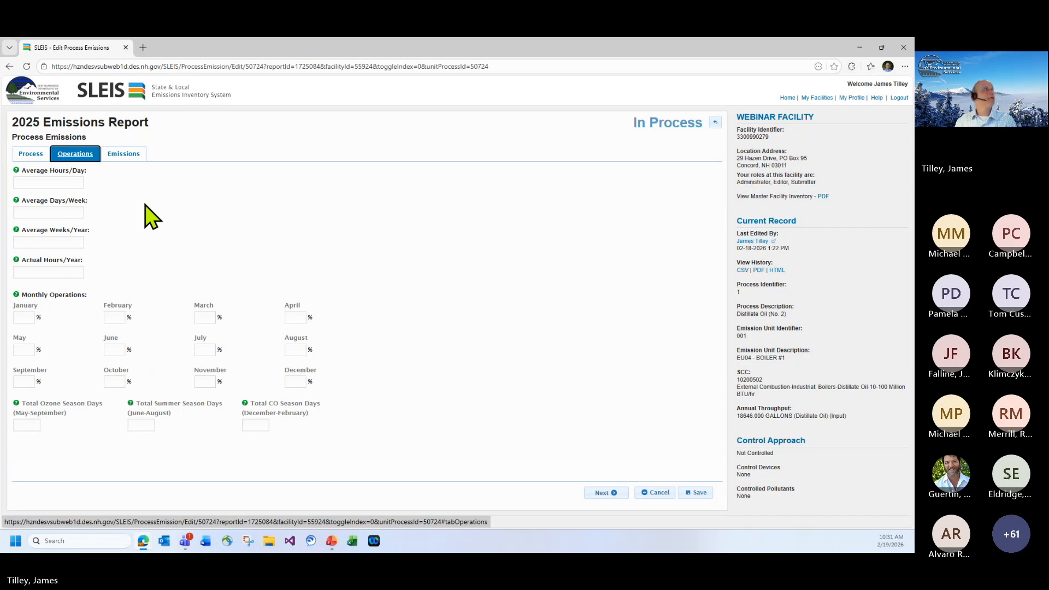
click(130, 155)
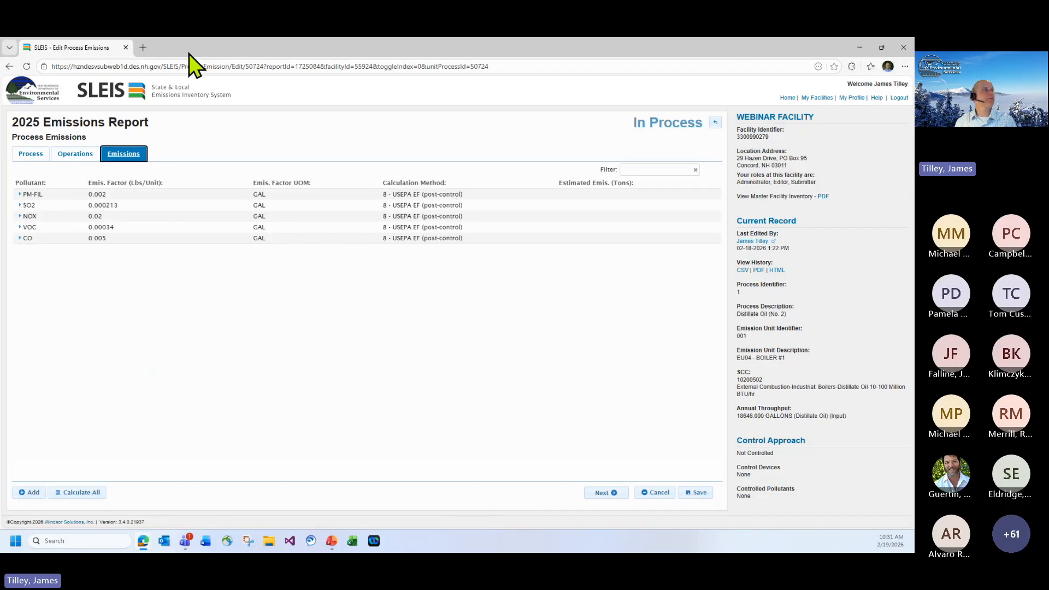
click(38, 160)
scroll(44, 423, down, 1)
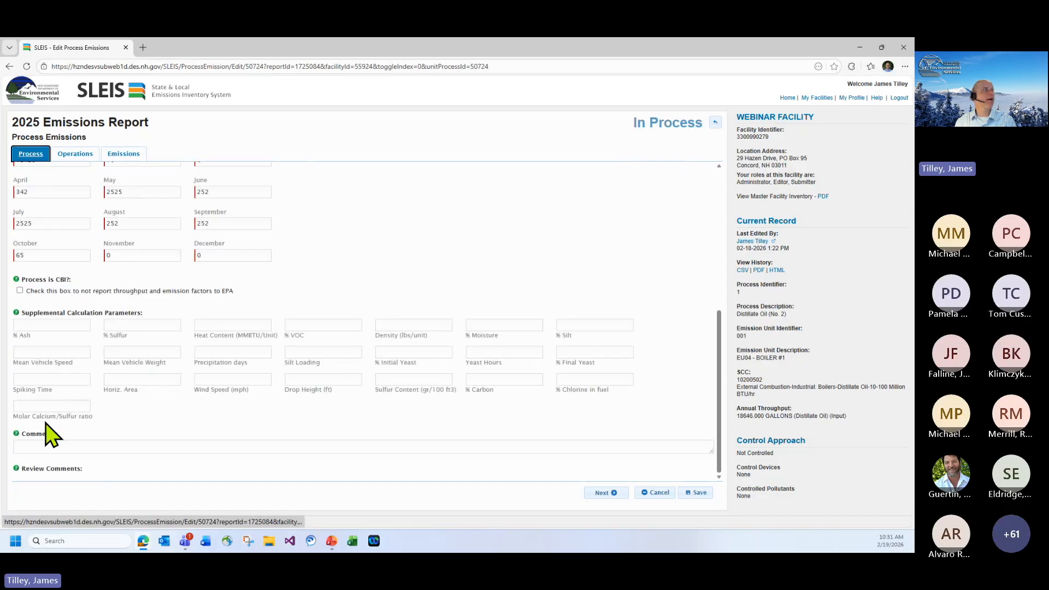
Calculate the estimated emissions for all pollutants of the process, and inspect the PM-FIL record's emission factor details.
click(123, 155)
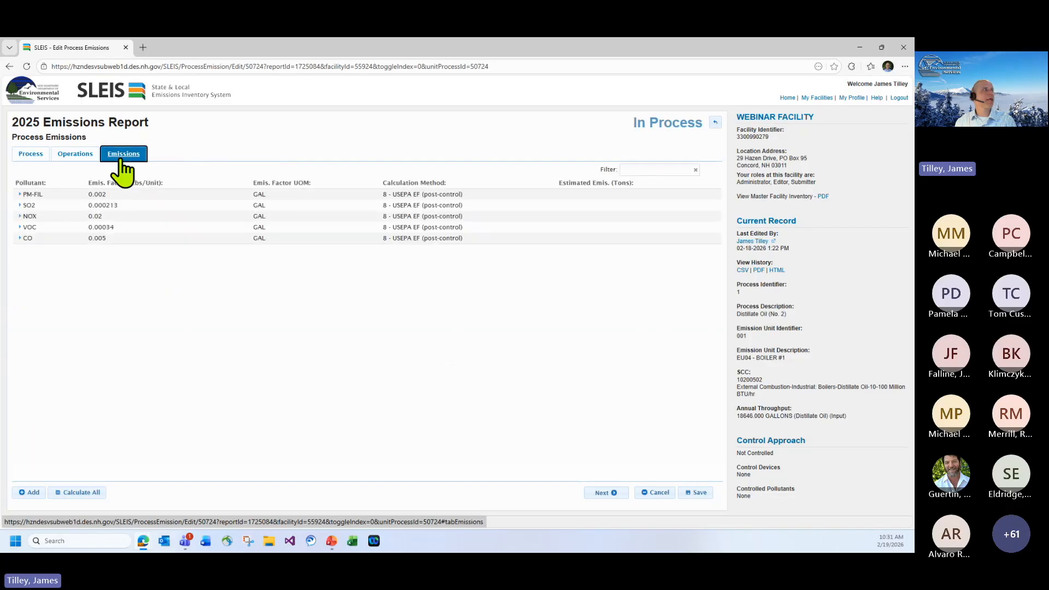
click(86, 493)
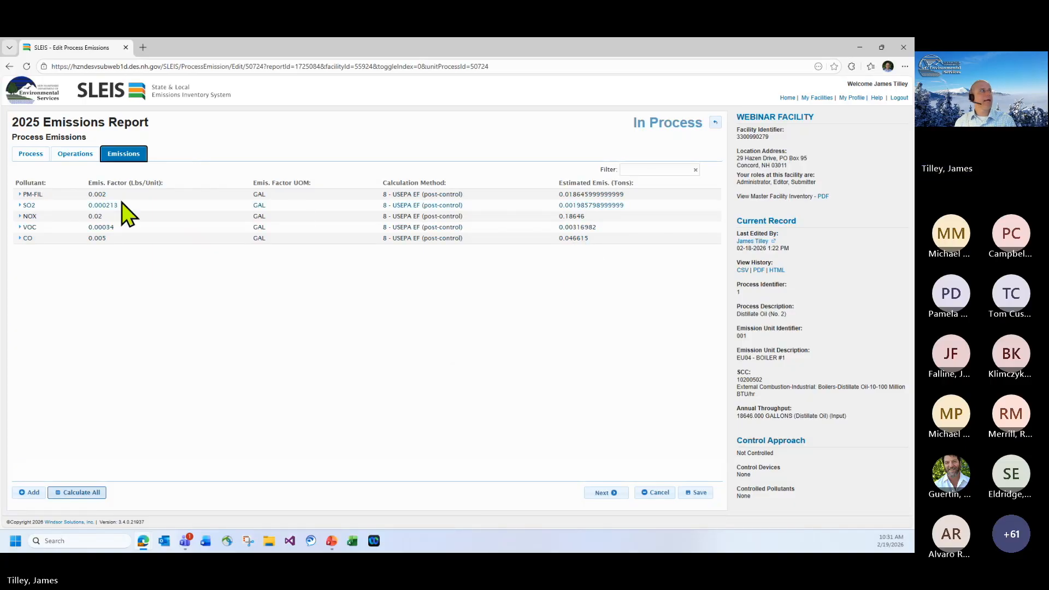
click(20, 195)
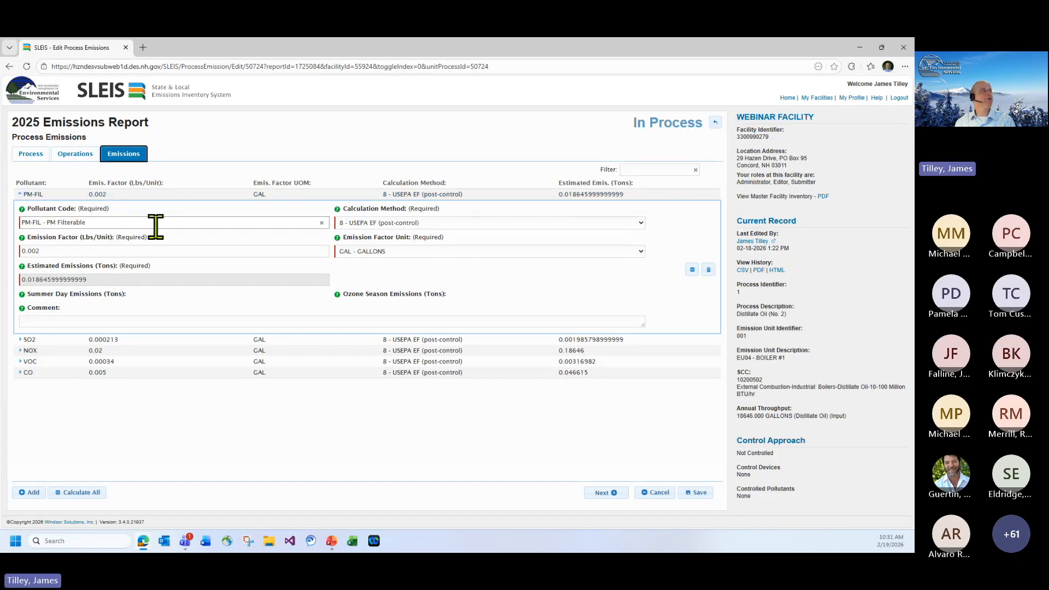
click(72, 252)
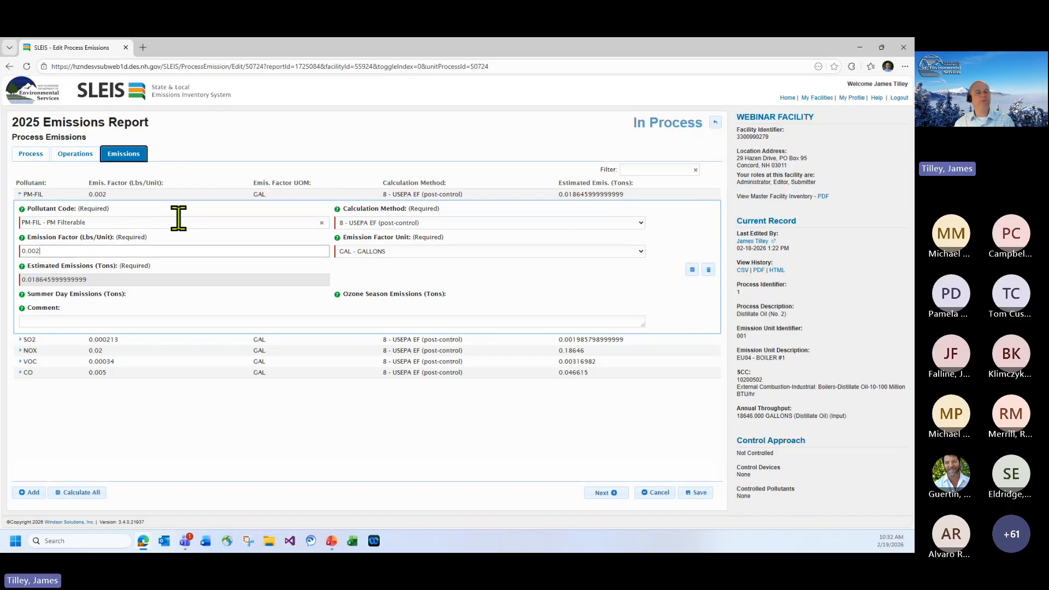
click(21, 192)
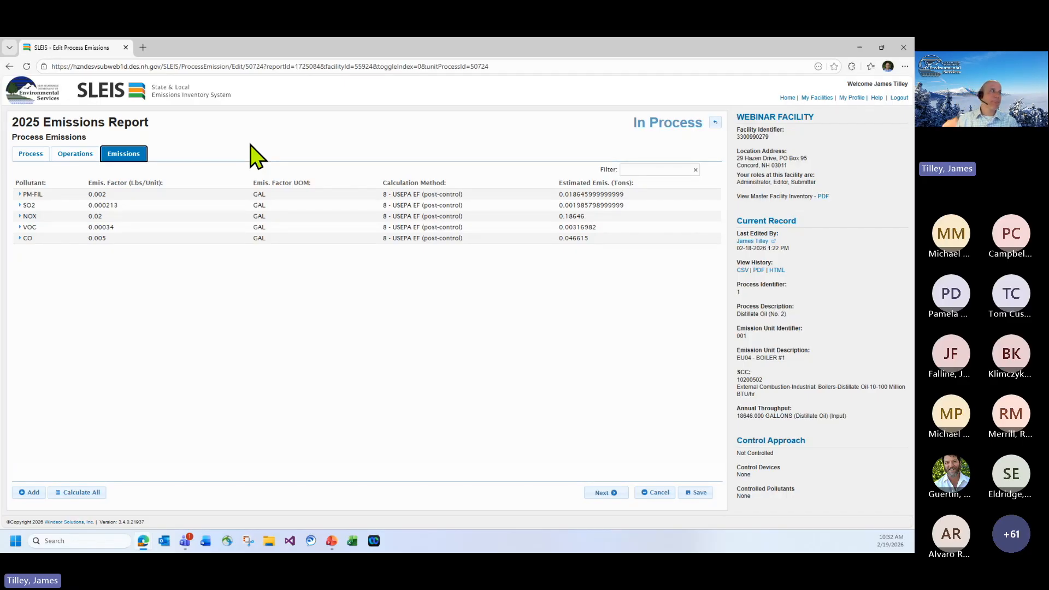
Try searching the pollutant codes for "alum" in the PM-FIL record, and select PM-FIL - PM Filterable again.
click(22, 195)
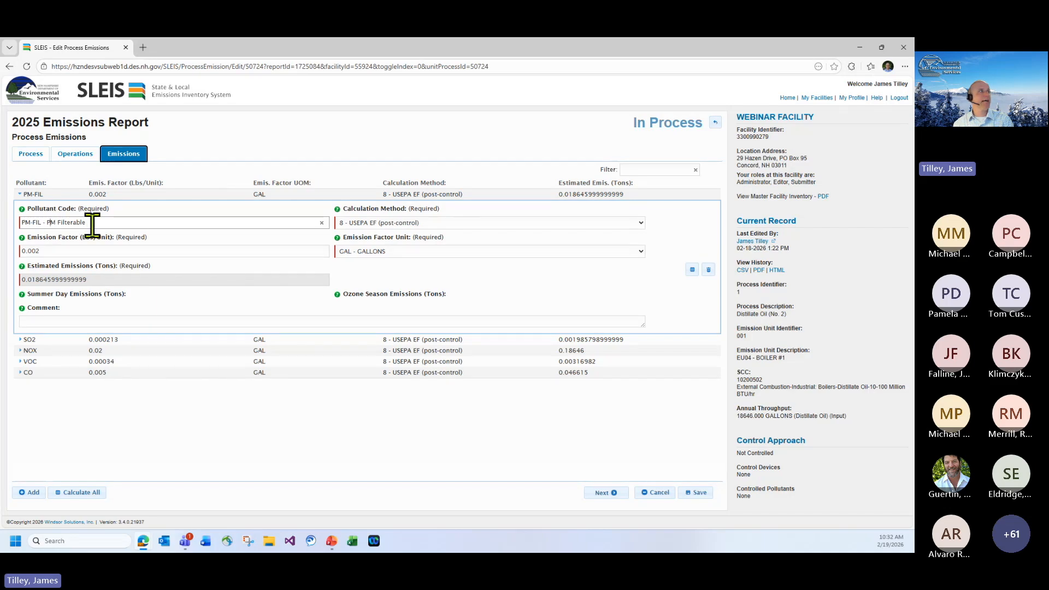
drag(90, 223, 18, 224)
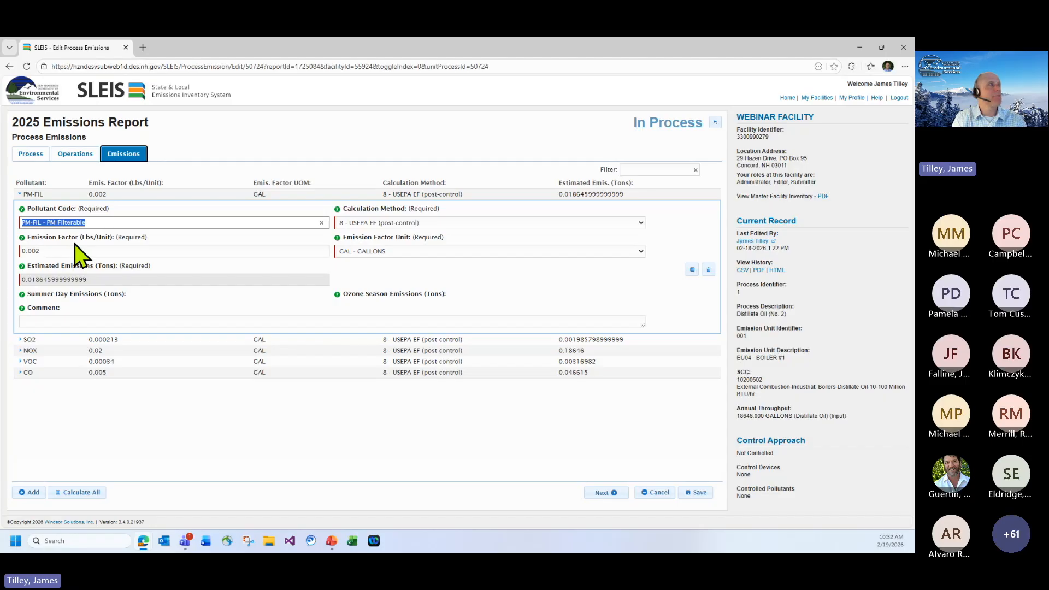
text(alum)
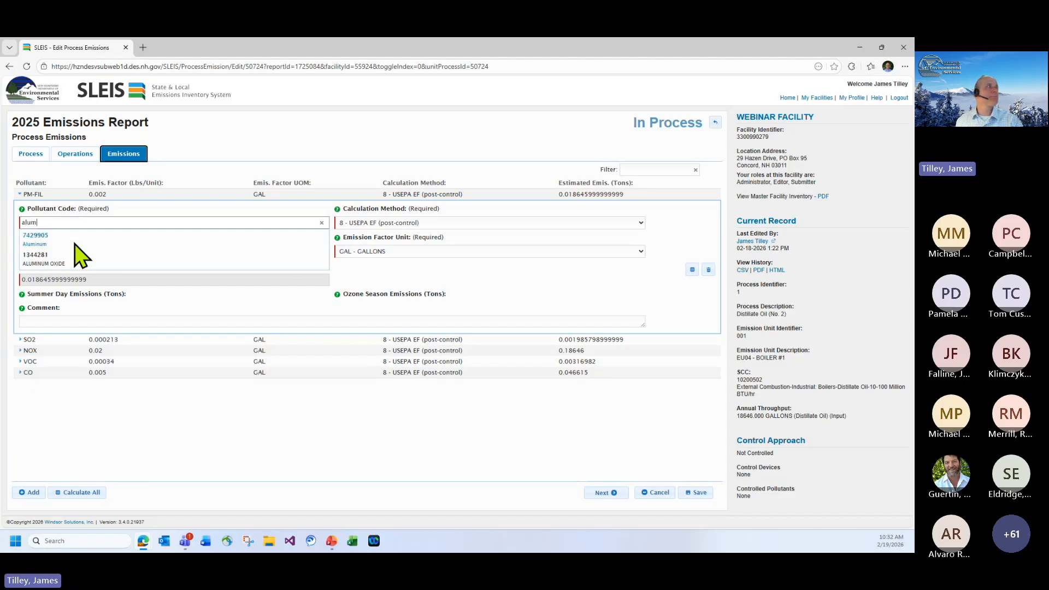
key(BackSpace)
key(BackSpace)
key(BackSpace)
key(BackSpace)
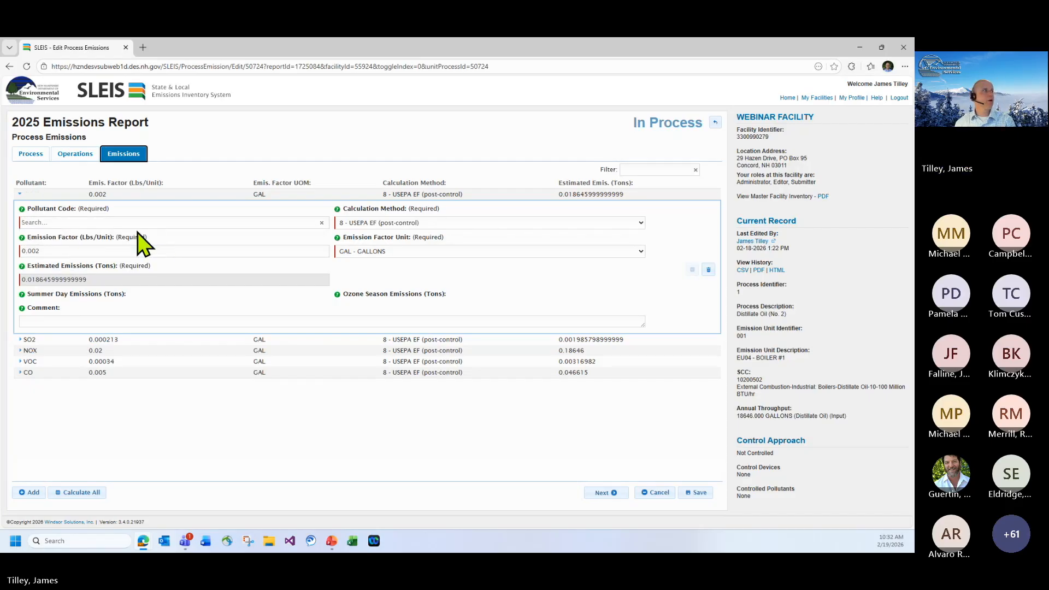
text(pm)
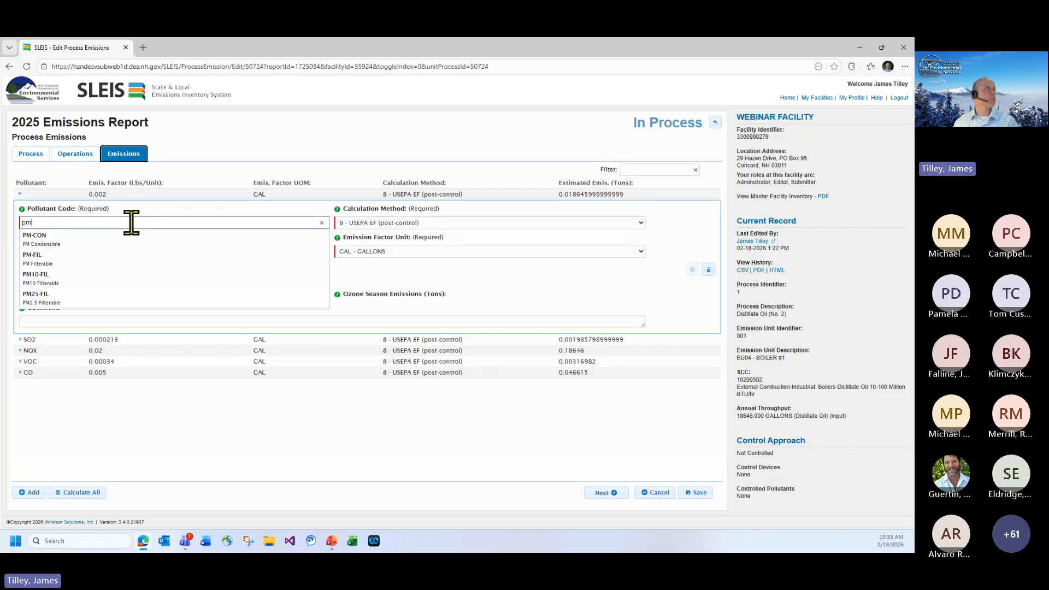
click(112, 255)
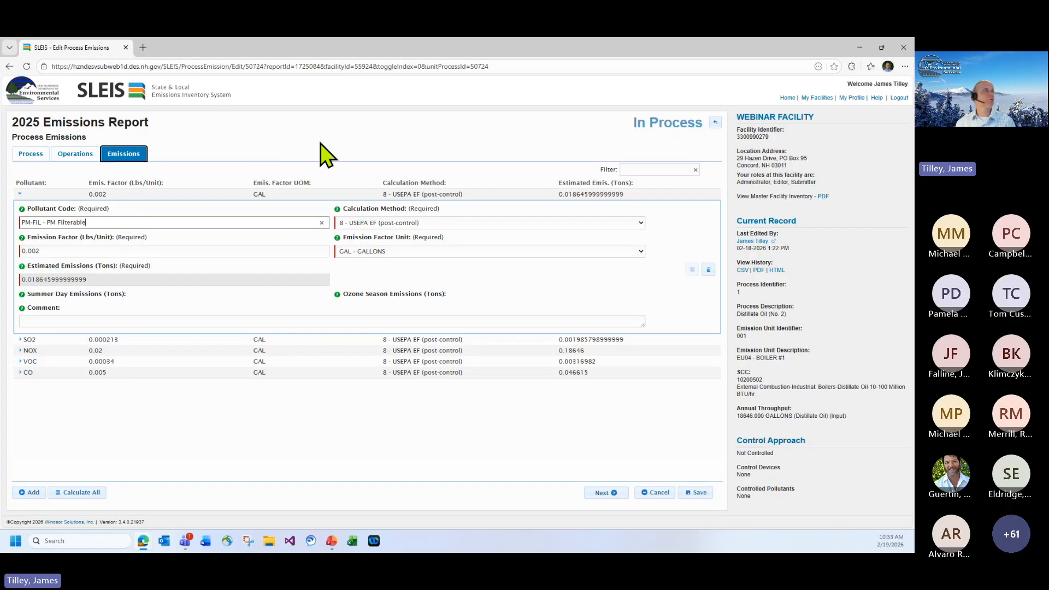
Review the calculation methods available for PM-FIL and set the method to 4 - Stack Test EF (post-control).
click(372, 224)
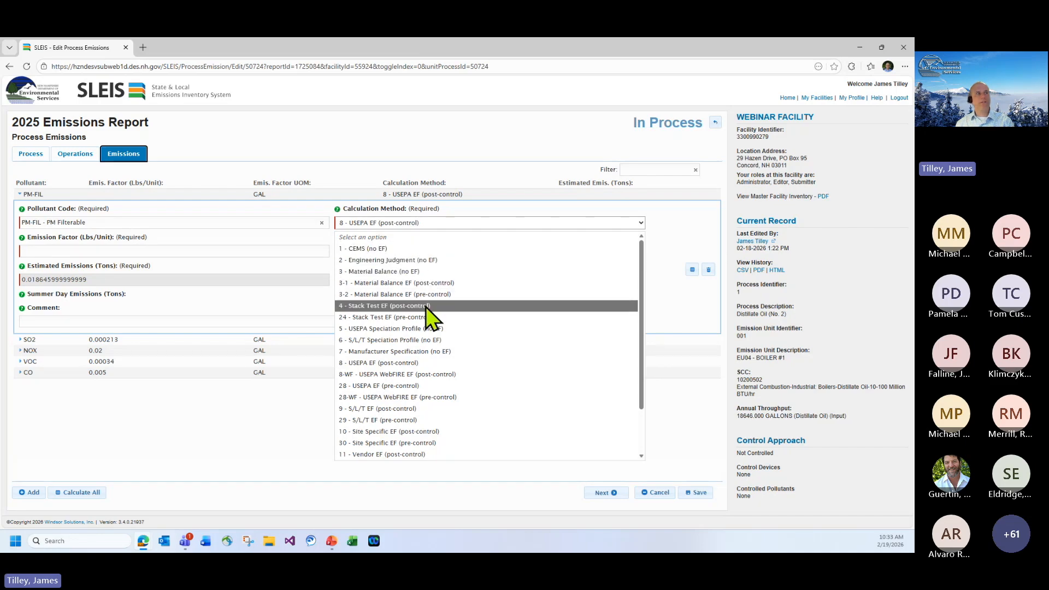
scroll(425, 307, down, 3)
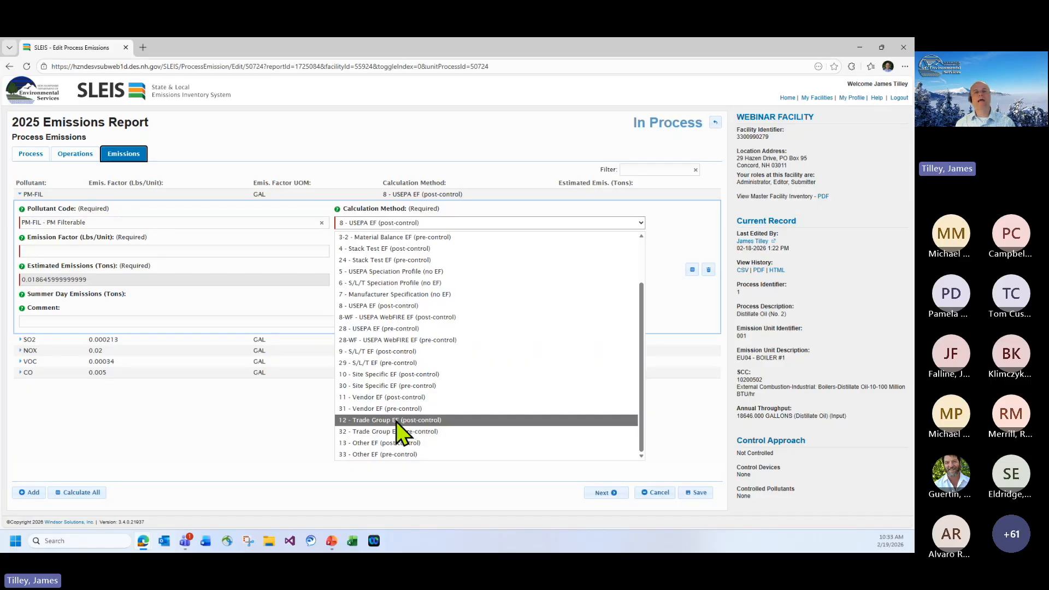
scroll(395, 417, up, 2)
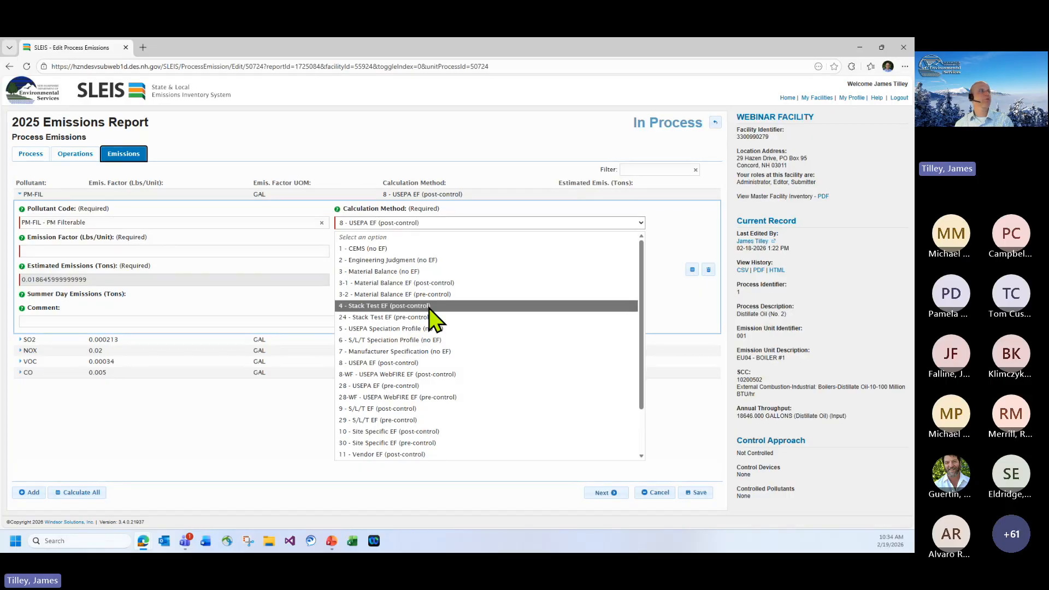
click(428, 306)
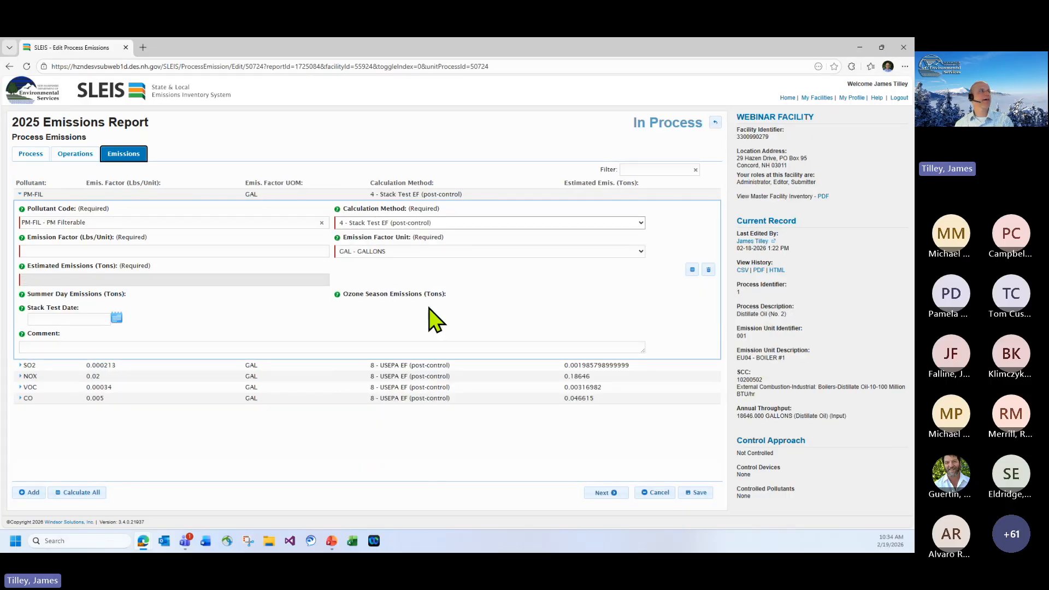
Check the stack test date and comment fields of the PM-FIL record, and the comments field in the process details.
click(80, 318)
click(79, 318)
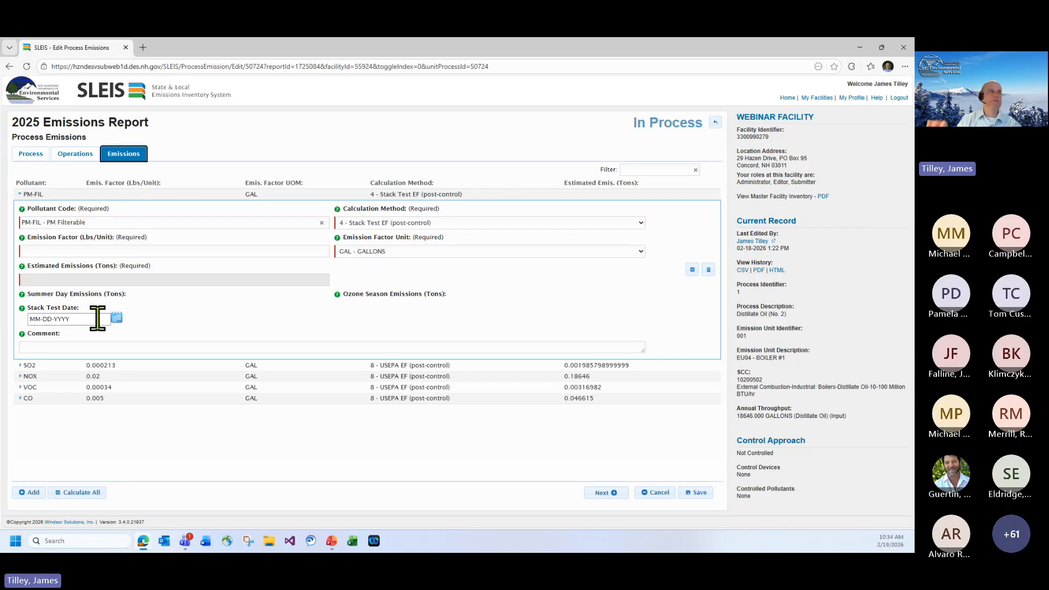
click(65, 346)
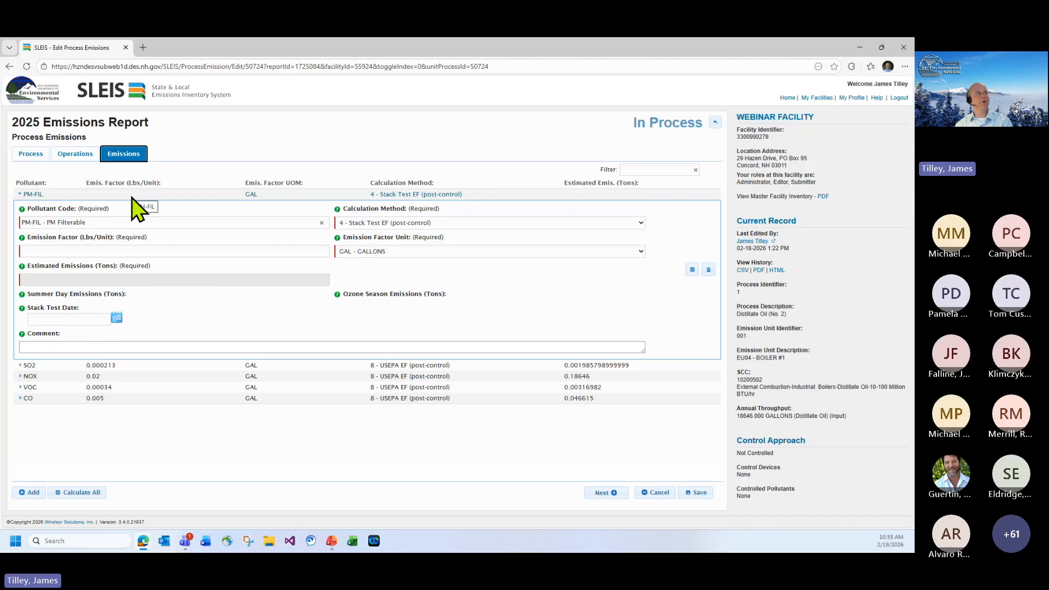
click(31, 154)
scroll(65, 404, down, 10)
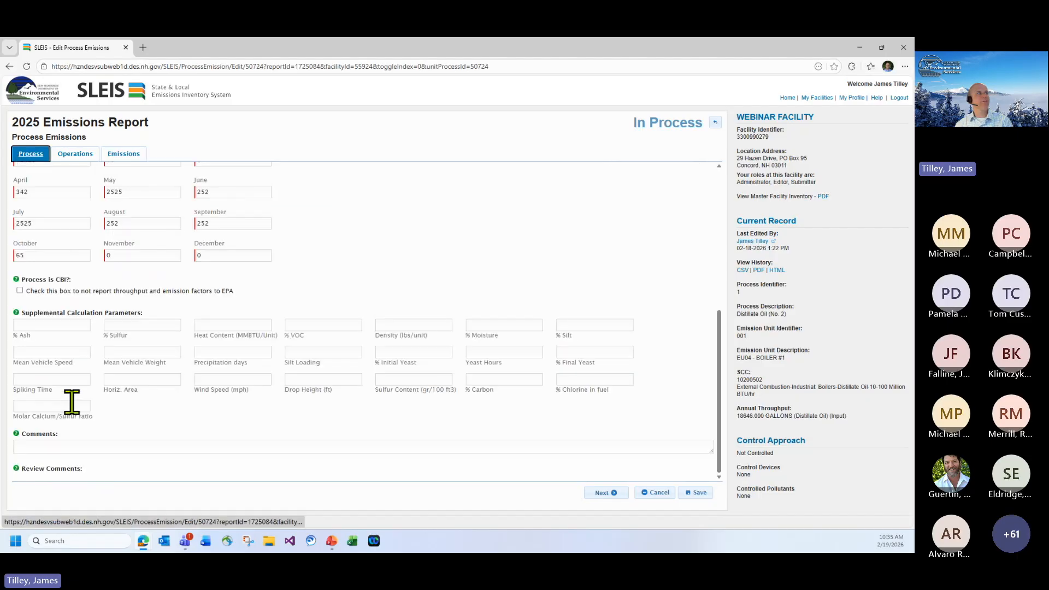
click(44, 447)
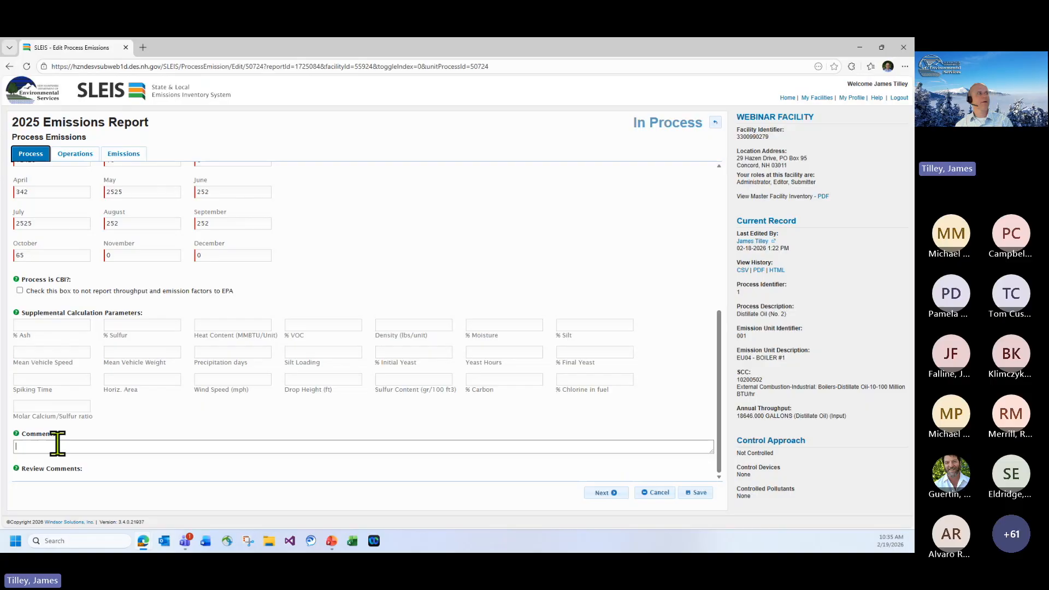
click(124, 154)
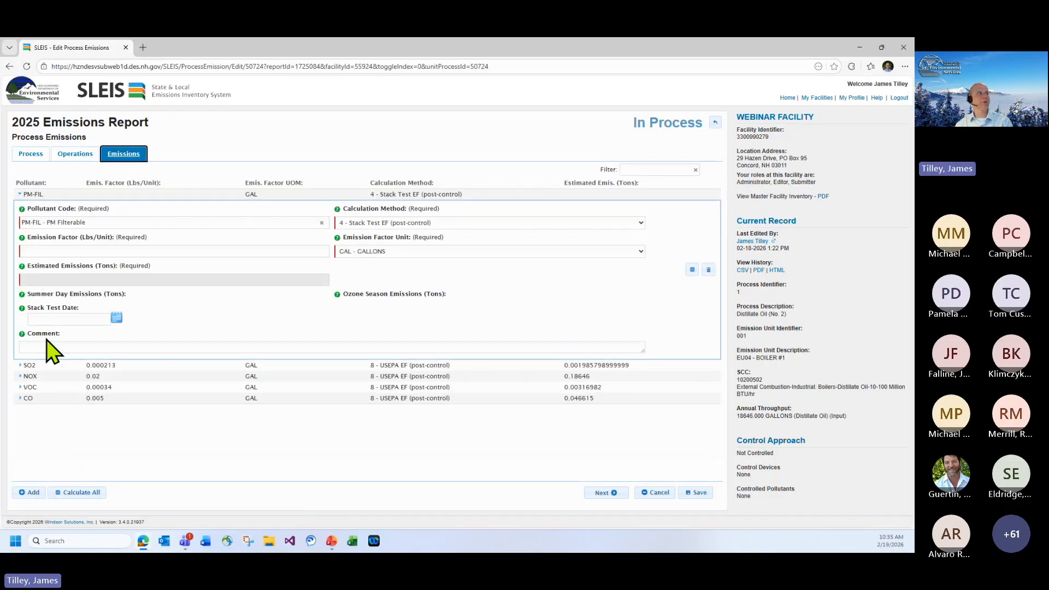
Review the calculation methods for PM-FIL and try setting the method to 8-WF - USEPA WebFIRE EF (post-control).
click(390, 224)
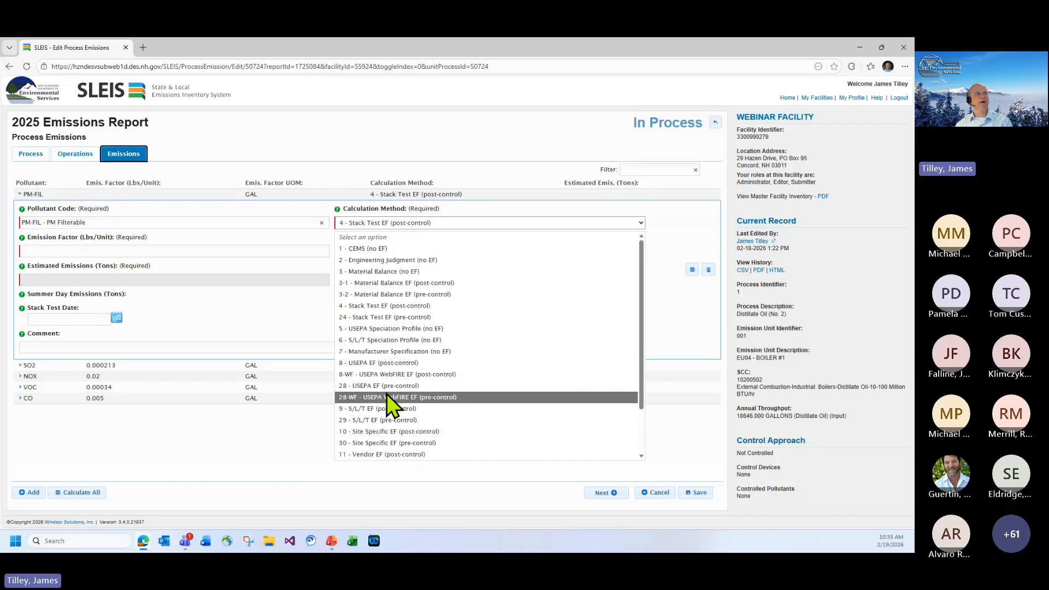
scroll(387, 394, down, 2)
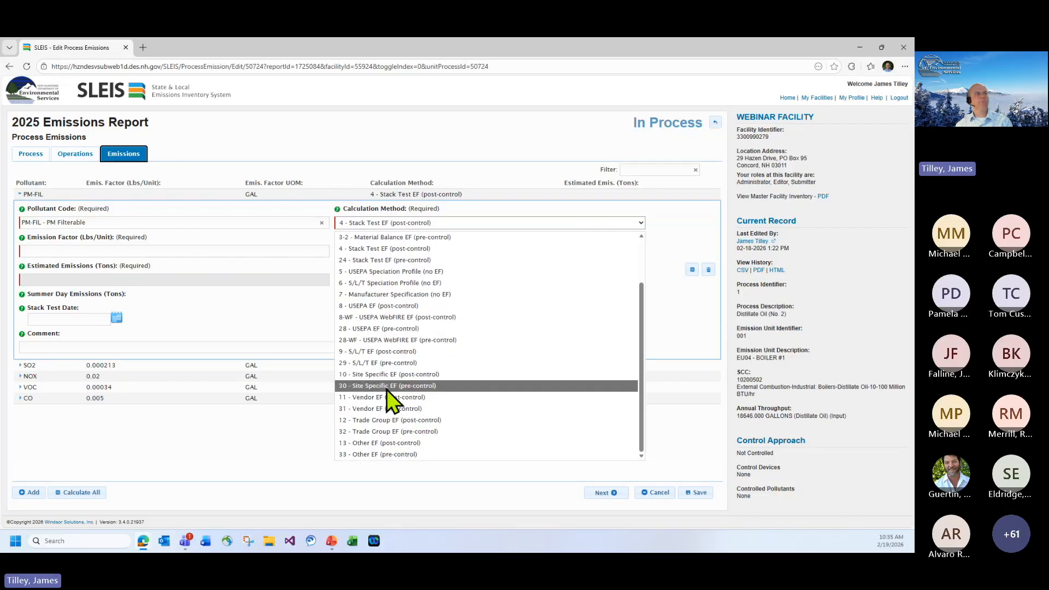
click(395, 316)
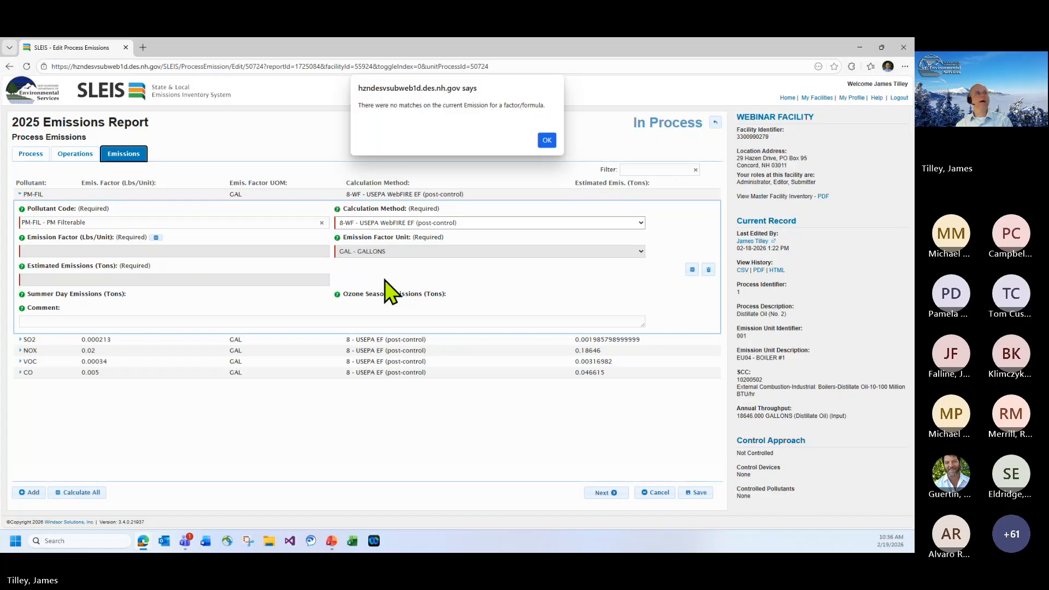
click(546, 140)
Set PM-FIL's calculation method to 8 - USEPA EF (post-control), and discard the process edits.
click(394, 223)
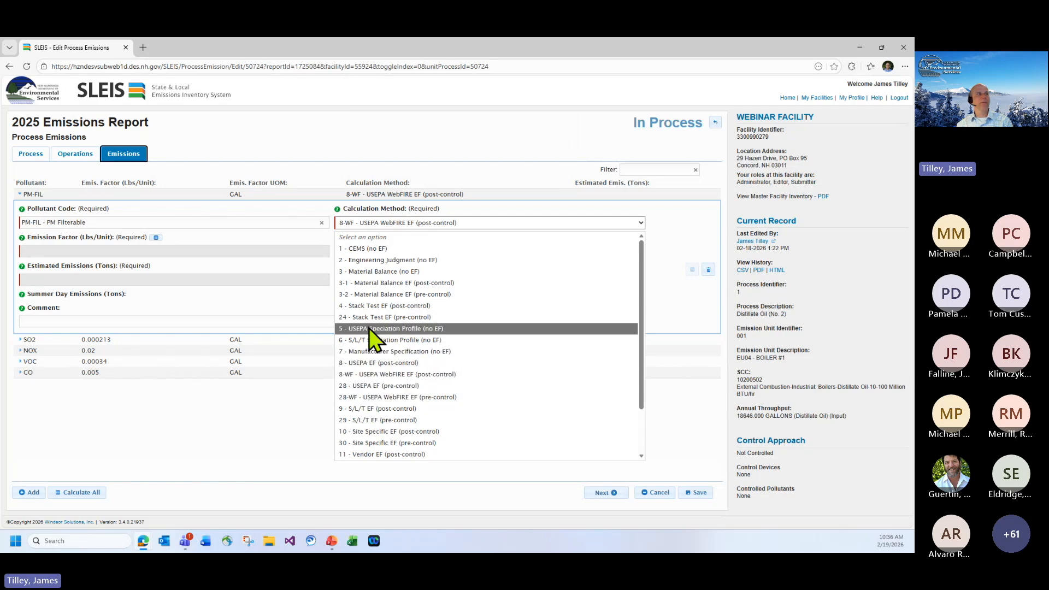
click(376, 363)
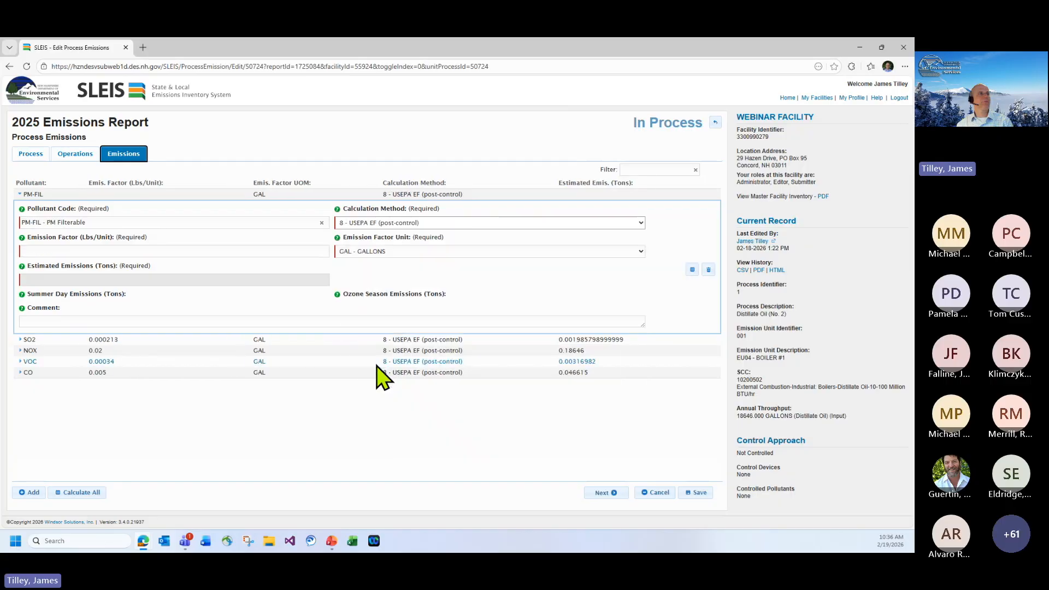
click(98, 250)
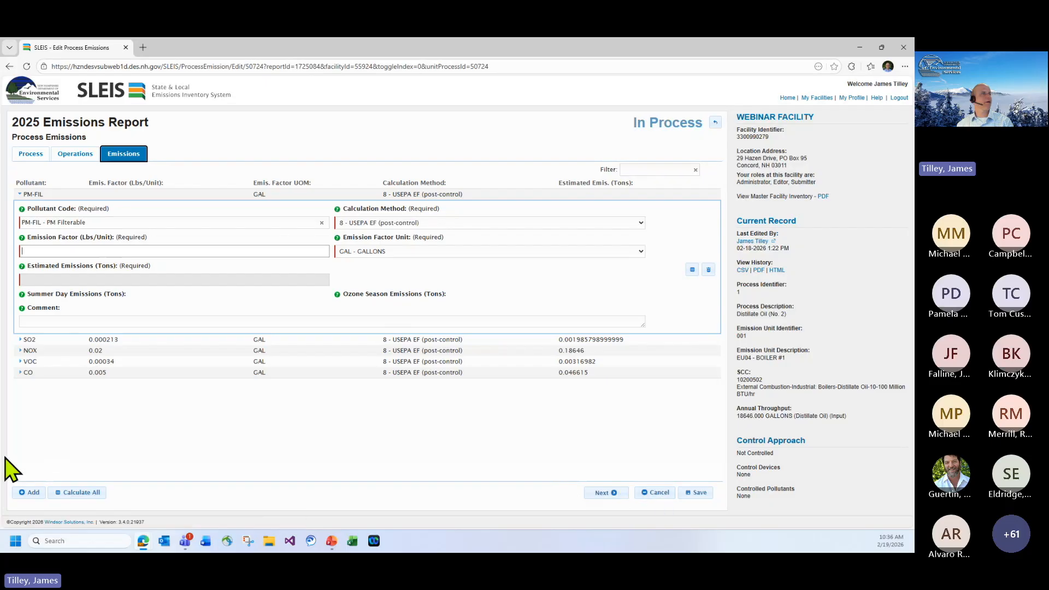
click(666, 492)
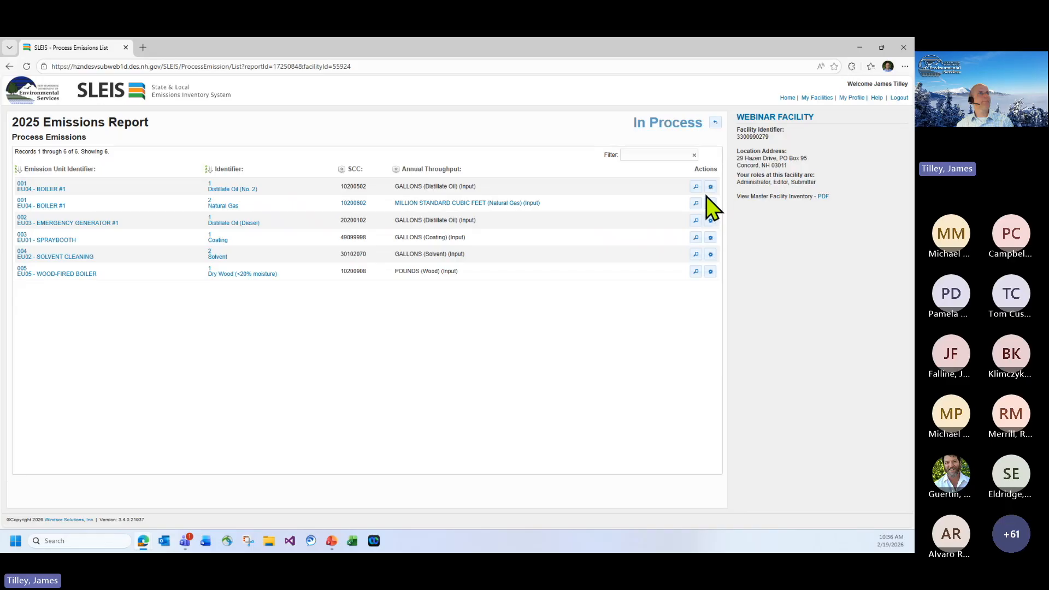
Reopen EU04 - BOILER #1's Distillate Oil (No. 2) process and enter January–December throughputs: 105, 10, 0, 342, 2525, 252, 2525, 252, 252, 65, 0, 0.
click(710, 187)
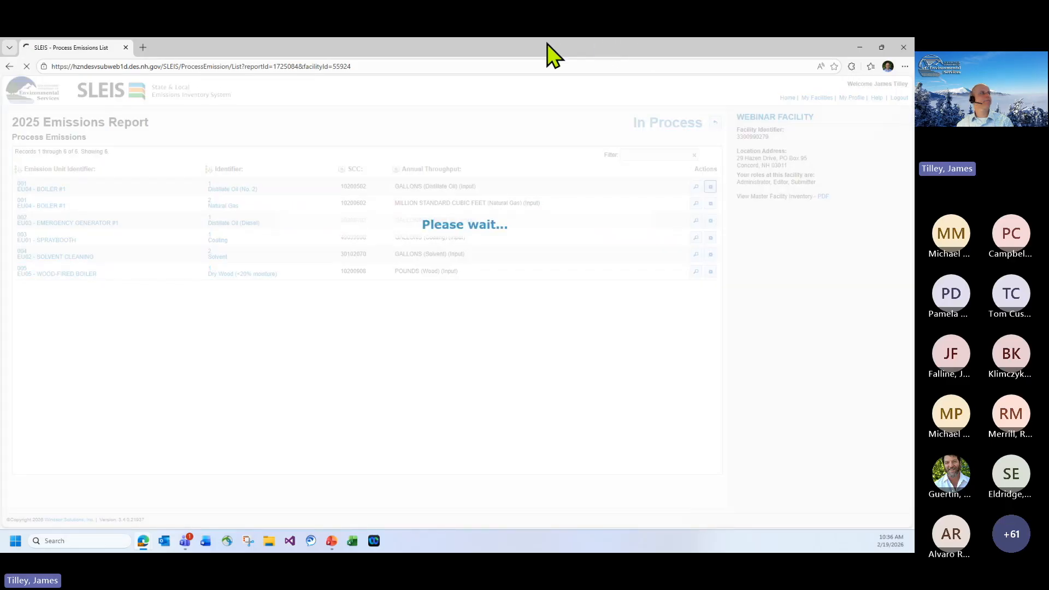
scroll(159, 257, down, 3)
click(43, 298)
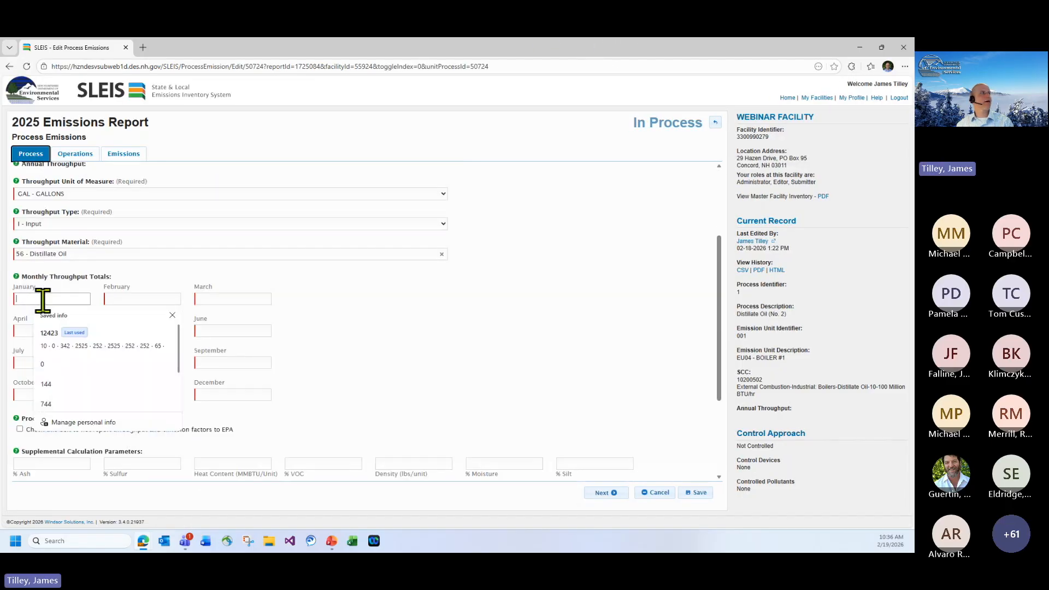
text(105)
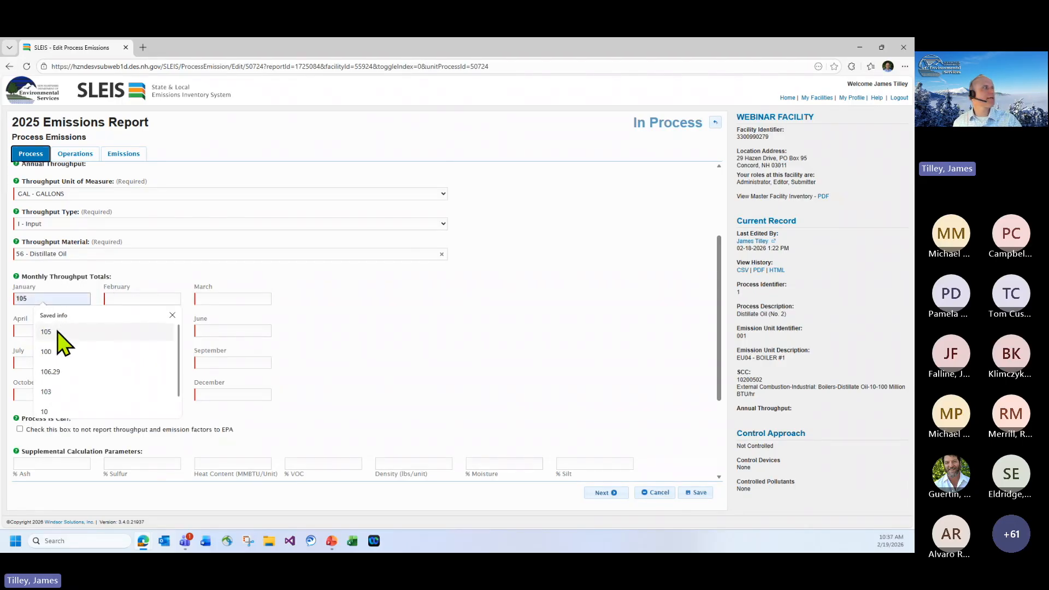
click(57, 332)
click(109, 309)
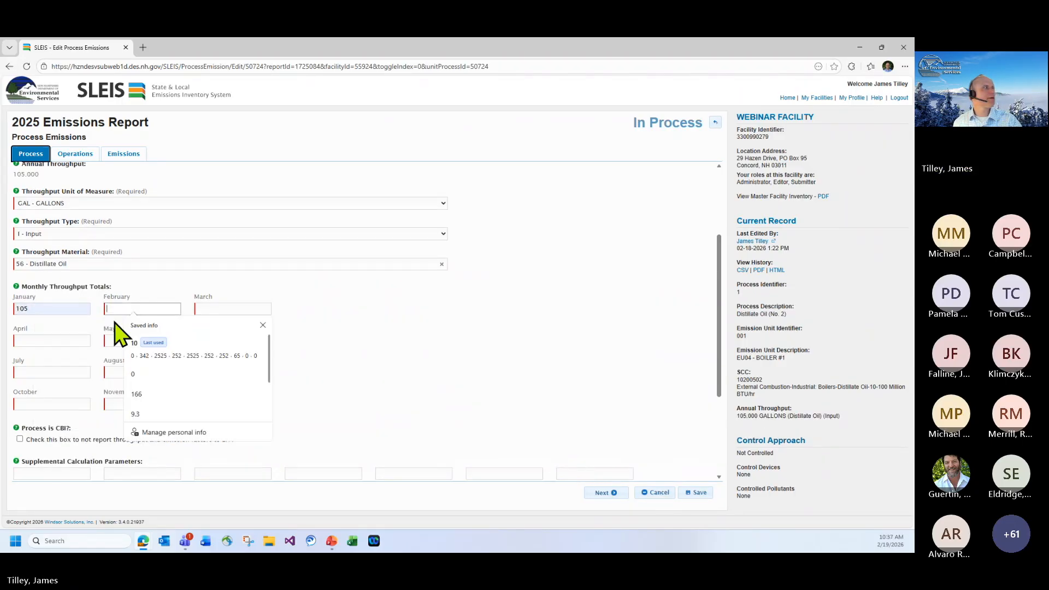
click(159, 358)
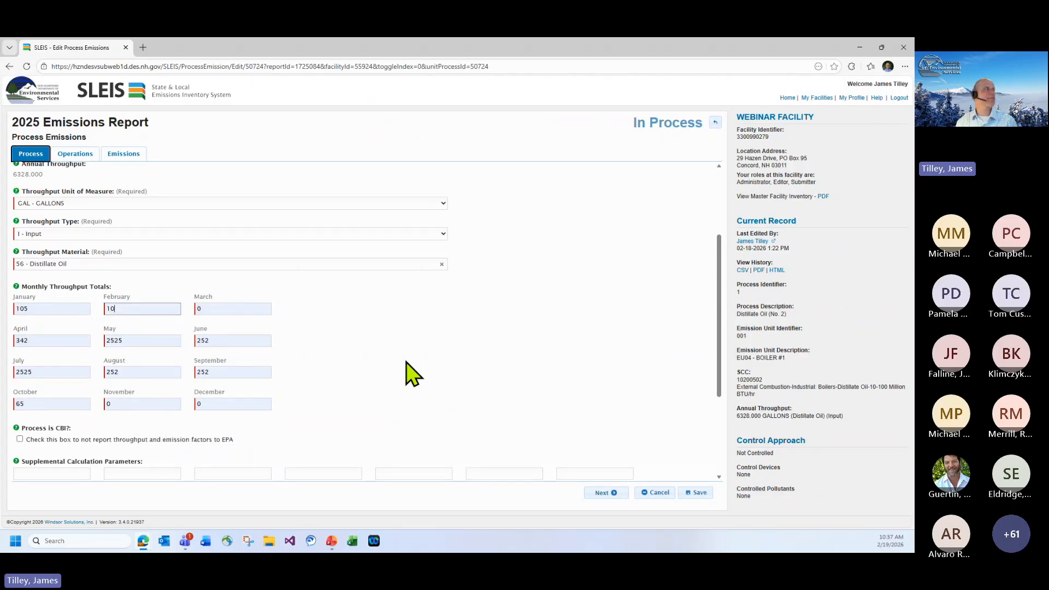
Calculate all pollutant emissions for the Distillate Oil (No. 2) process, save it, and return to the process emissions list.
scroll(406, 362, down, 3)
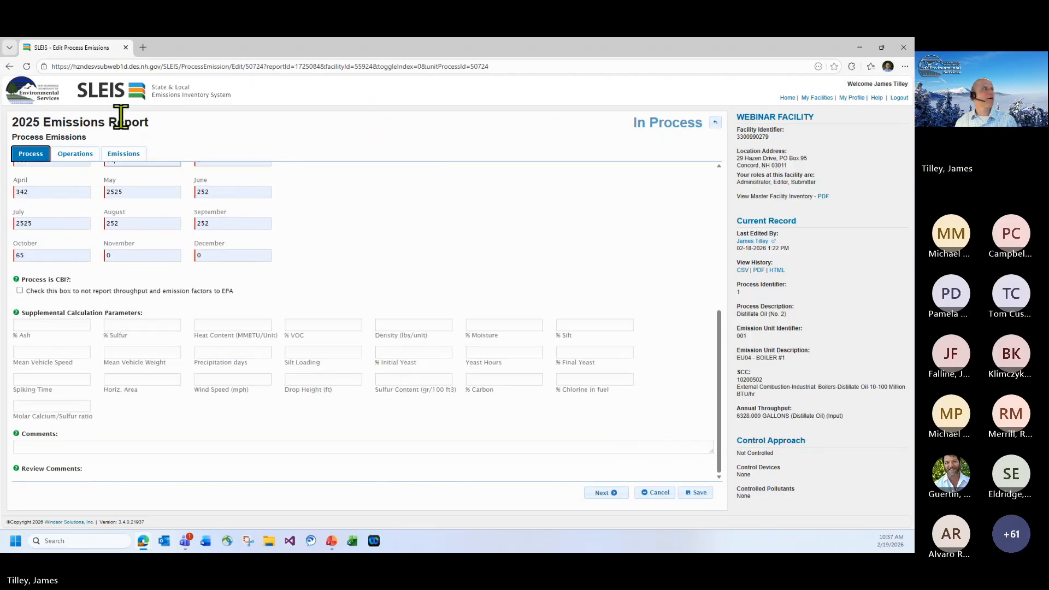
click(121, 154)
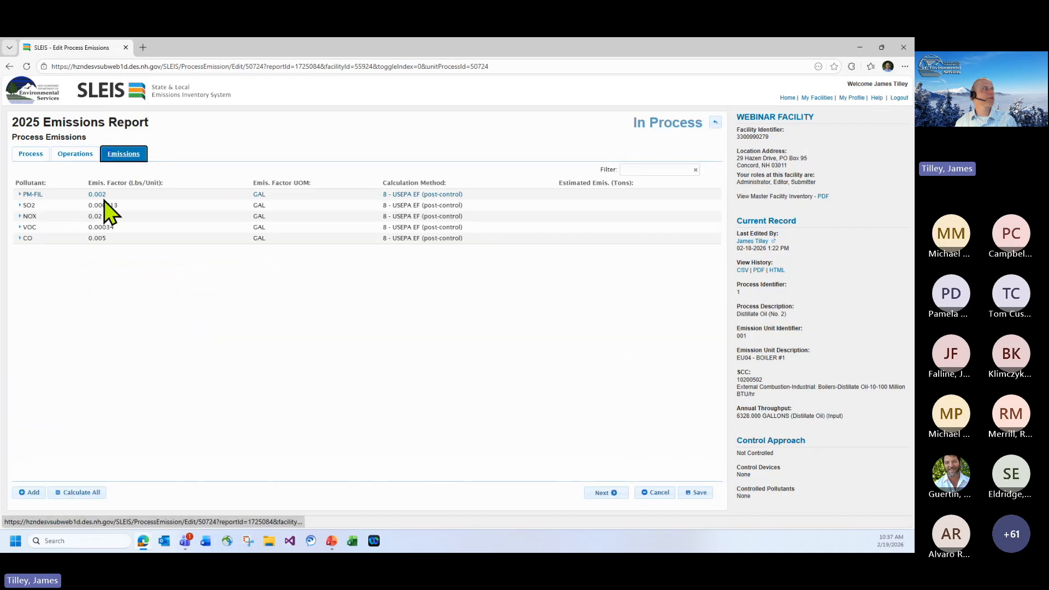
click(87, 494)
click(701, 493)
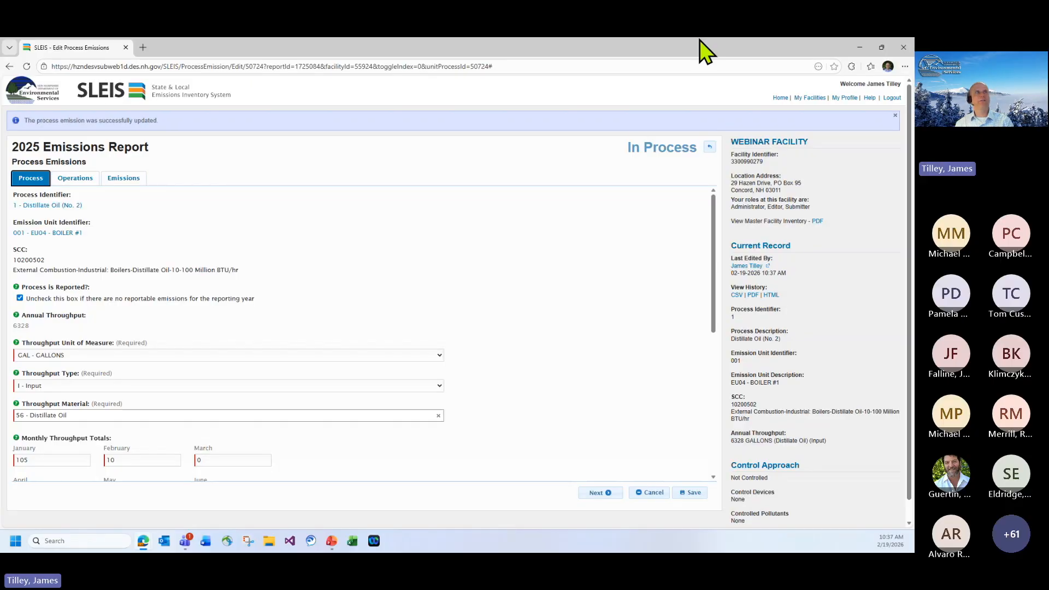
click(709, 152)
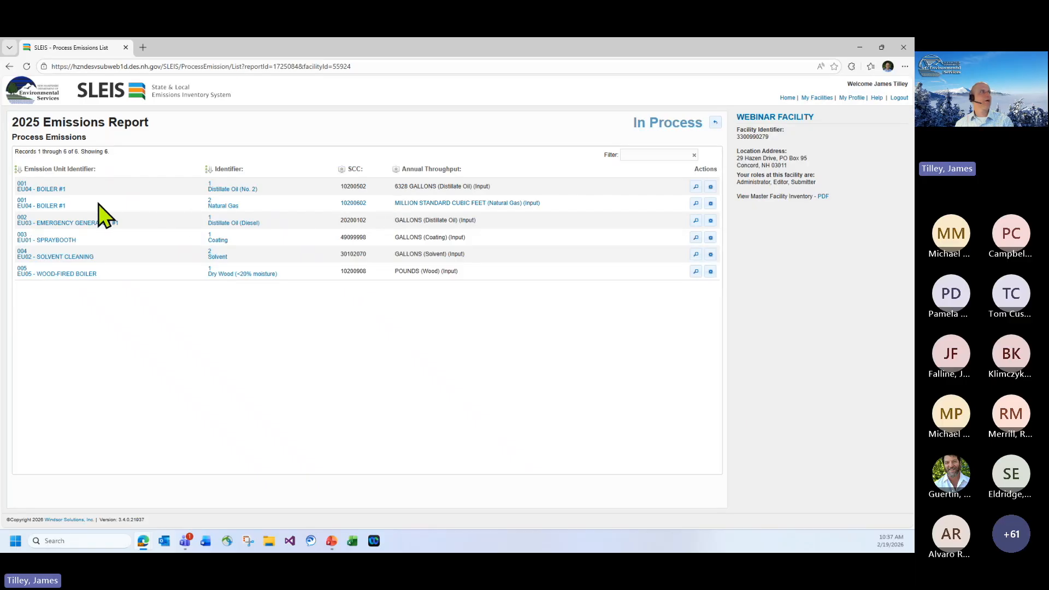
Open EU04 - BOILER #1's Natural Gas process for editing, enter a January throughput of .234255, and copy that value.
click(711, 204)
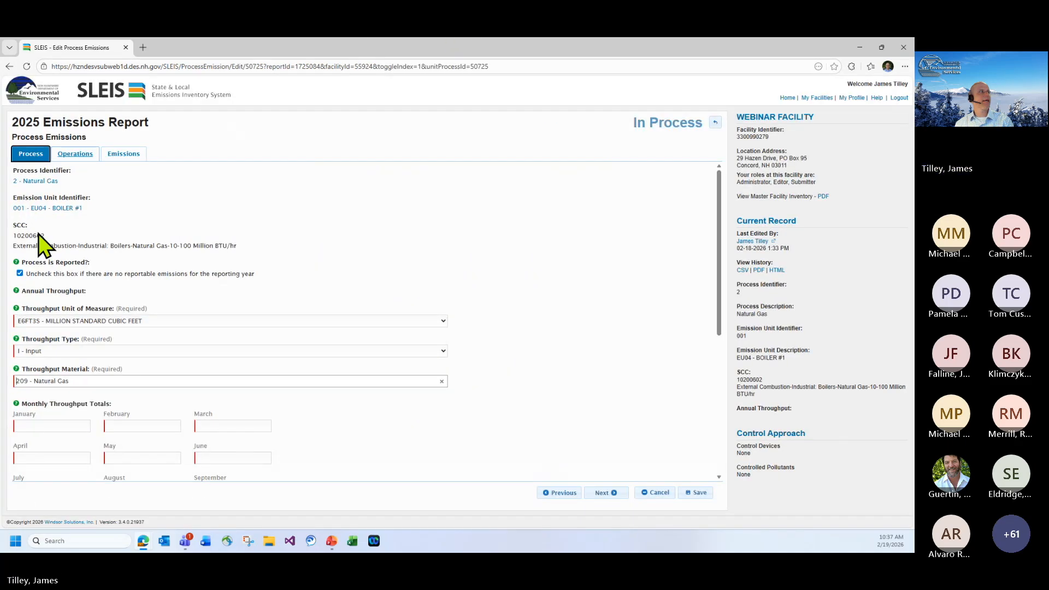
click(25, 426)
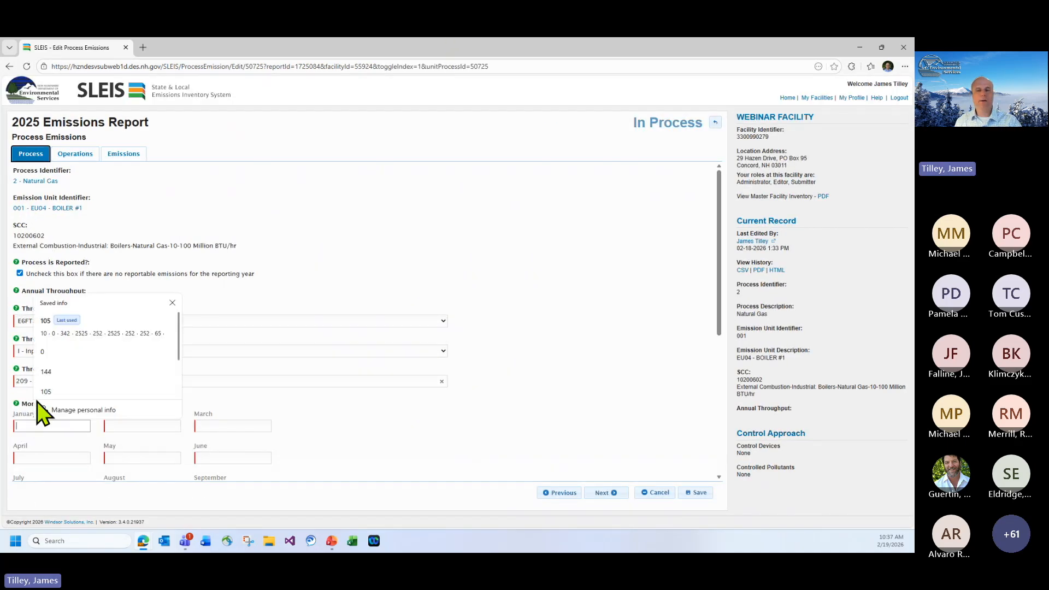
text(.234255)
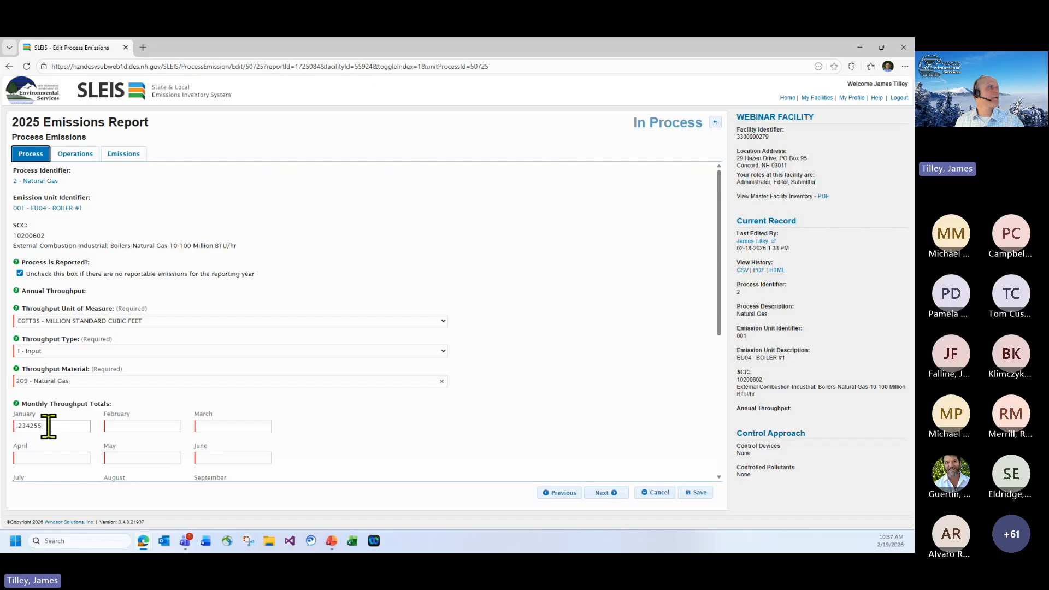
drag(48, 426, 19, 425)
key(ctrl+c)
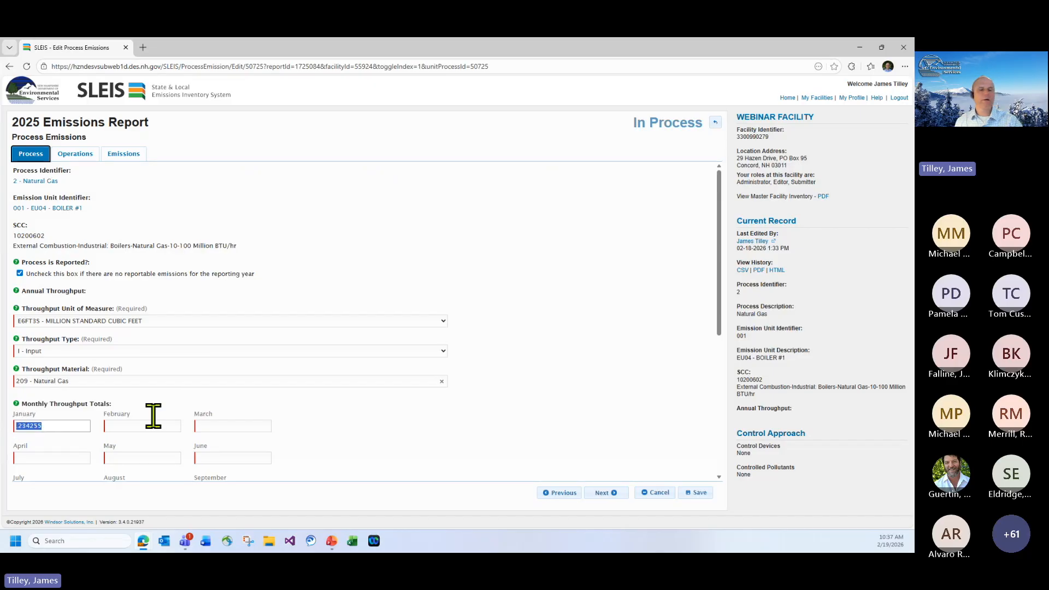
Fill in the Natural Gas process's monthly throughputs for February through December with the copied .234255 value.
click(121, 428)
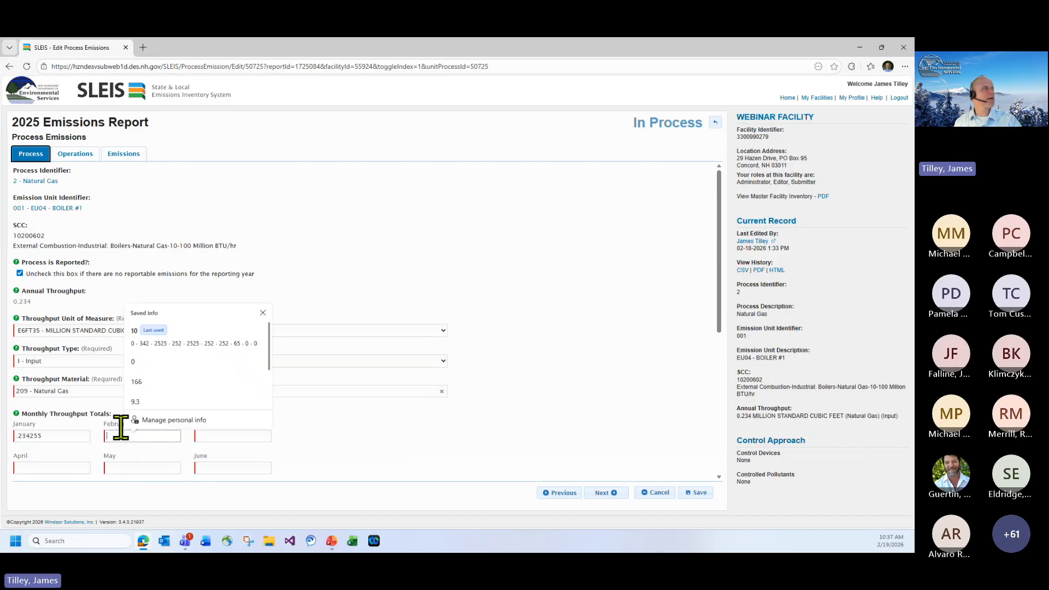
key(ctrl+v)
click(203, 435)
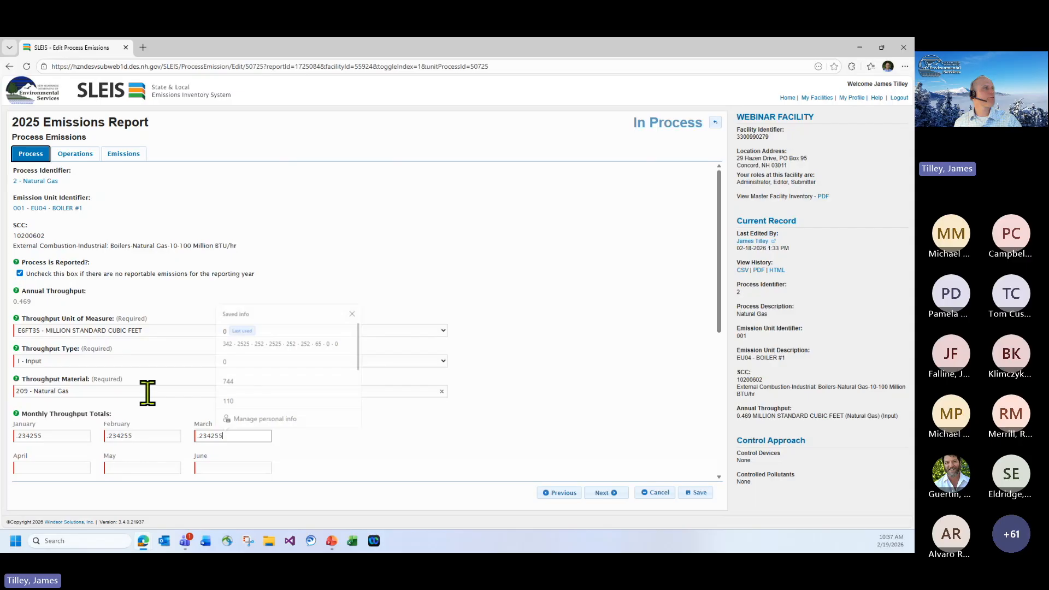
key(ctrl+v)
scroll(82, 382, down, 5)
click(31, 214)
key(ctrl+v)
click(118, 214)
key(ctrl+v)
click(206, 214)
key(ctrl+v)
click(42, 245)
key(ctrl+v)
click(115, 244)
key(ctrl+v)
click(208, 244)
key(ctrl+v)
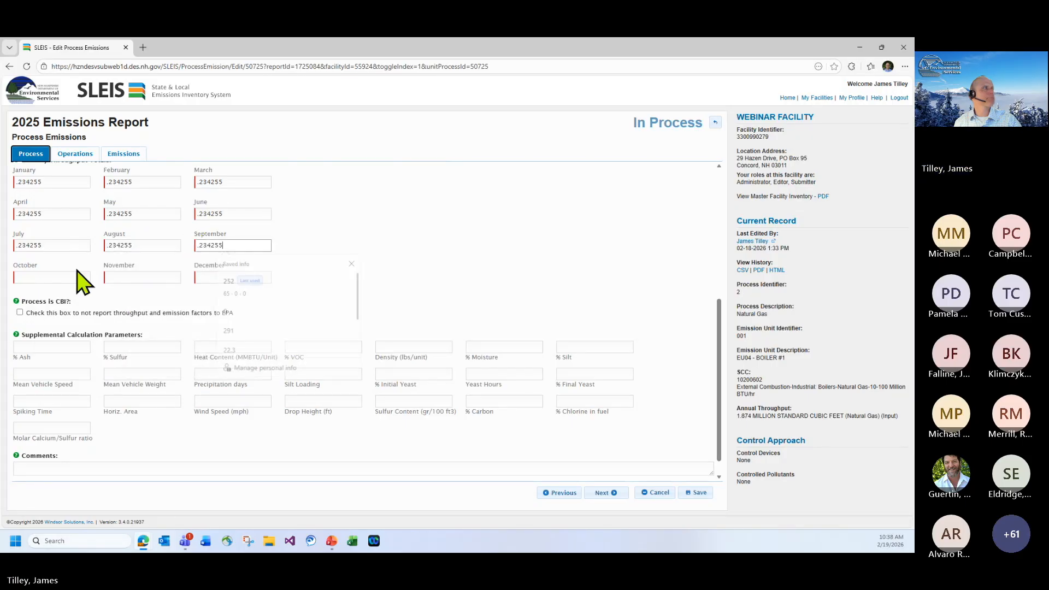
click(55, 276)
key(ctrl+v)
click(112, 276)
key(ctrl+v)
click(218, 276)
key(ctrl+v)
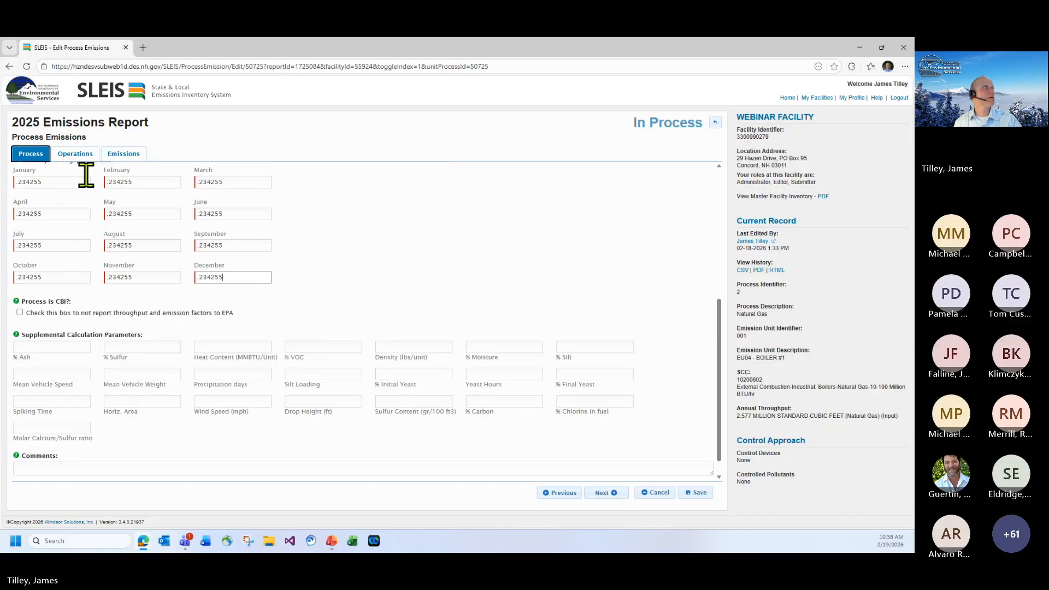
Calculate all pollutant emissions for the Natural Gas process and save the process.
click(128, 154)
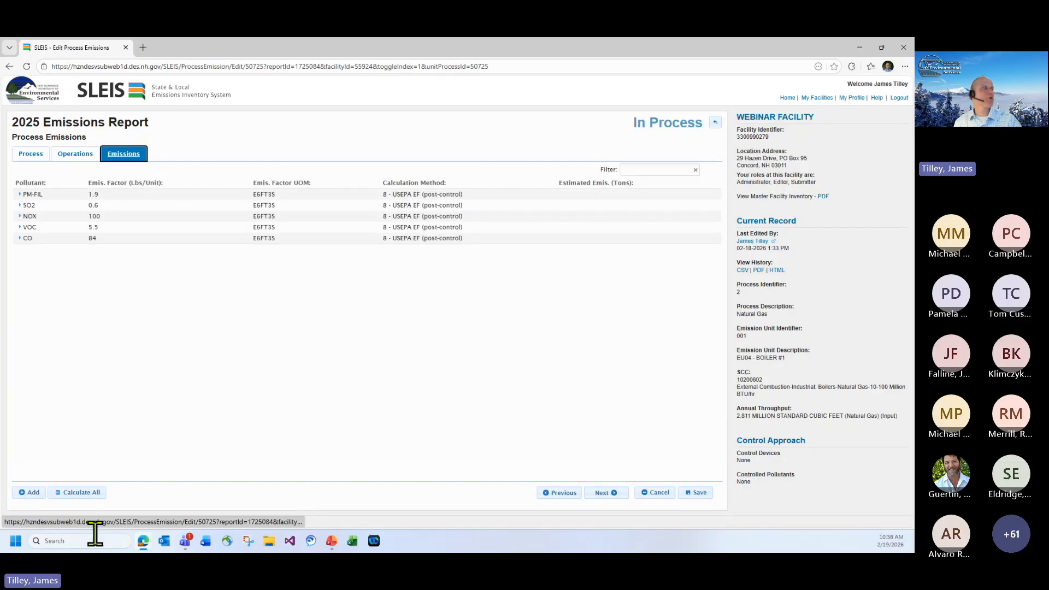
click(86, 492)
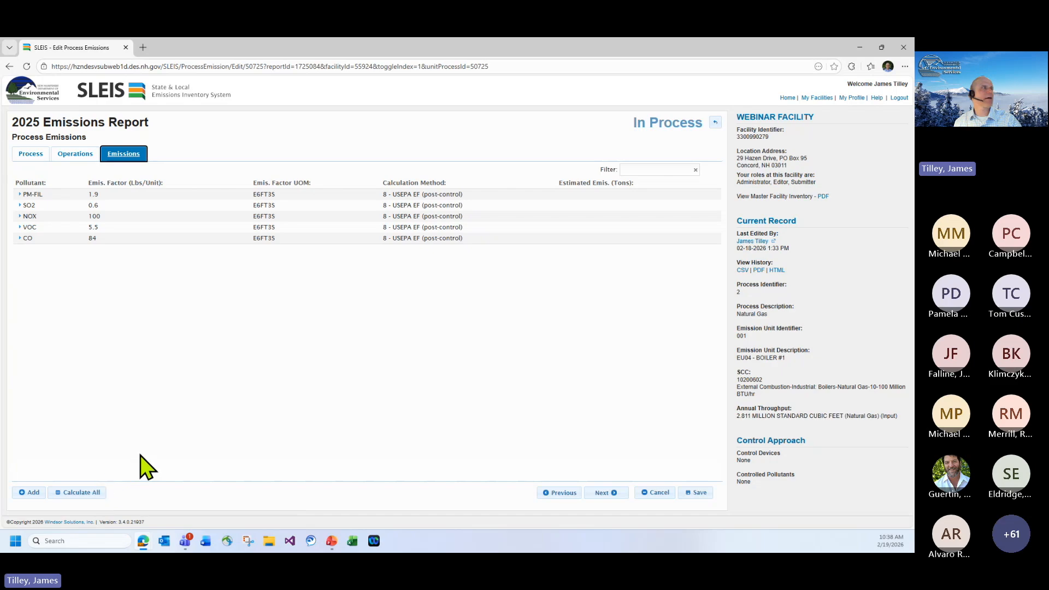
click(698, 493)
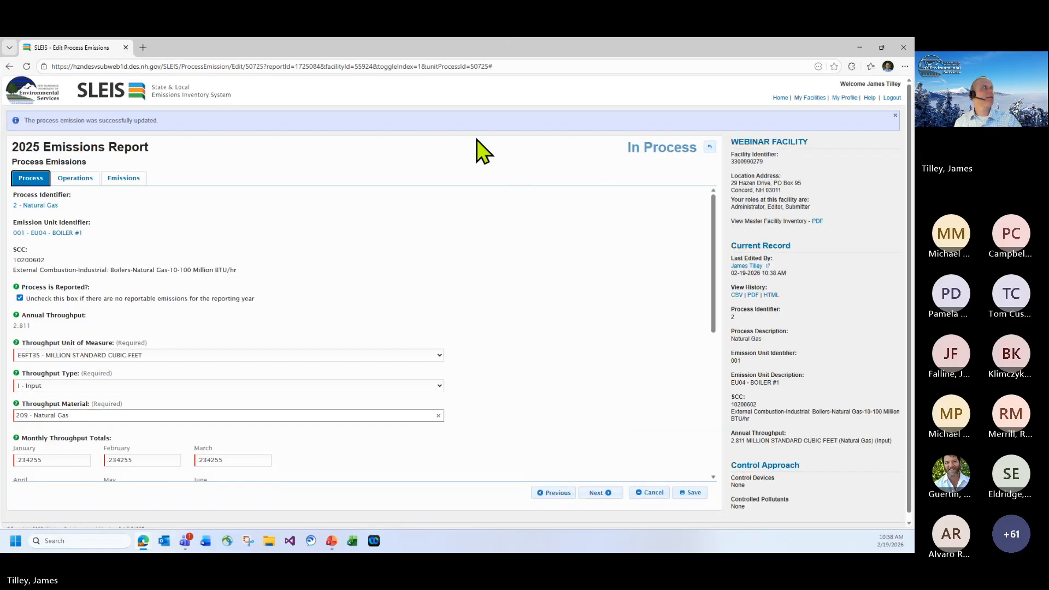
Expand the VOC record in the Natural Gas process's emissions and set its calculation method to 4 - Stack Test EF (post-control).
click(123, 178)
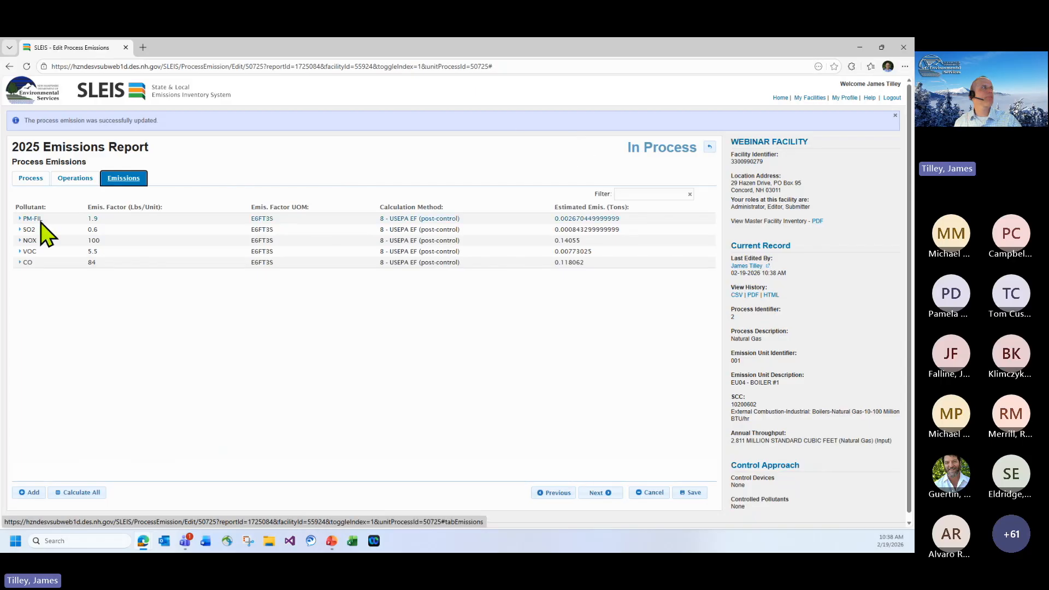
click(19, 252)
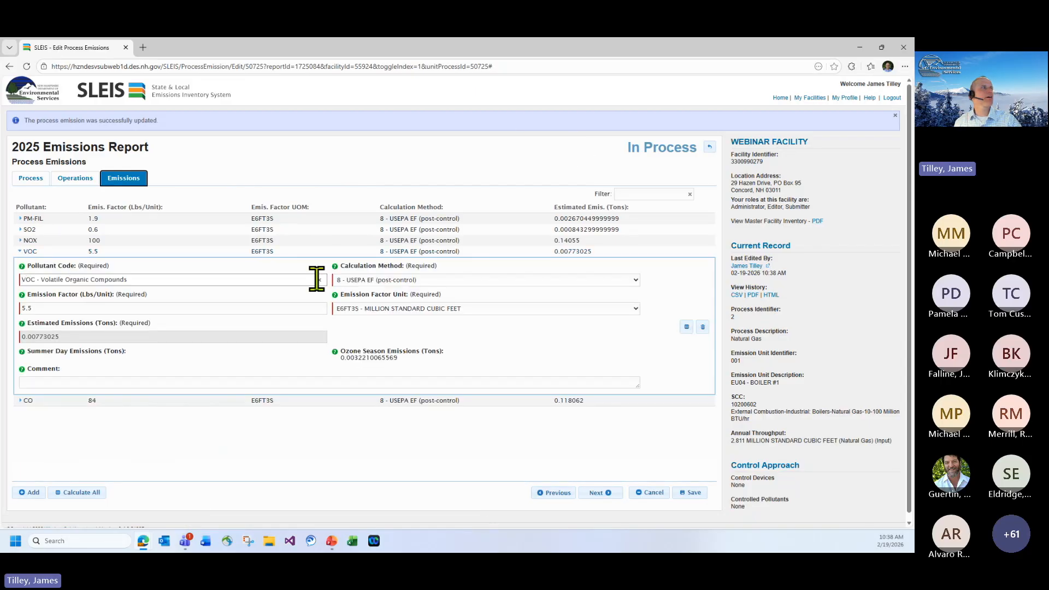
click(360, 280)
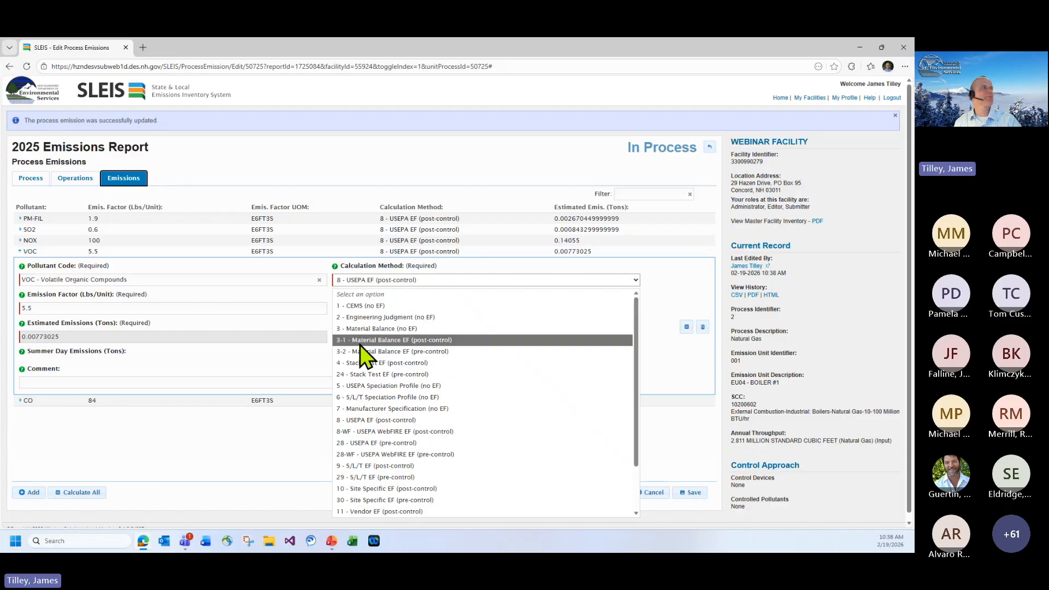
click(363, 362)
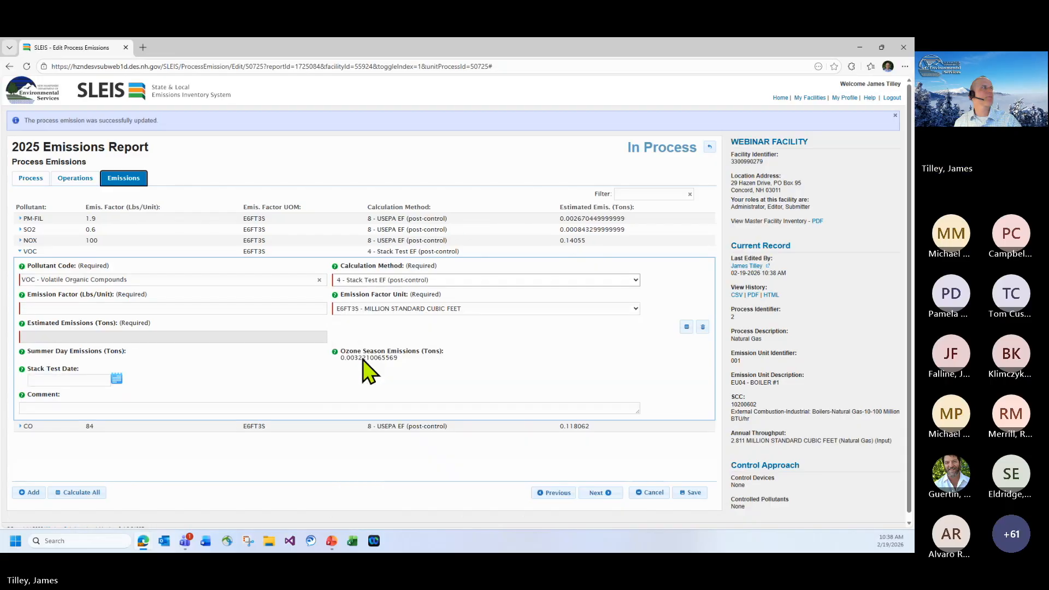
Enter a stack test date of 02-22-2025 and an emission factor of .23 in the VOC record.
click(88, 309)
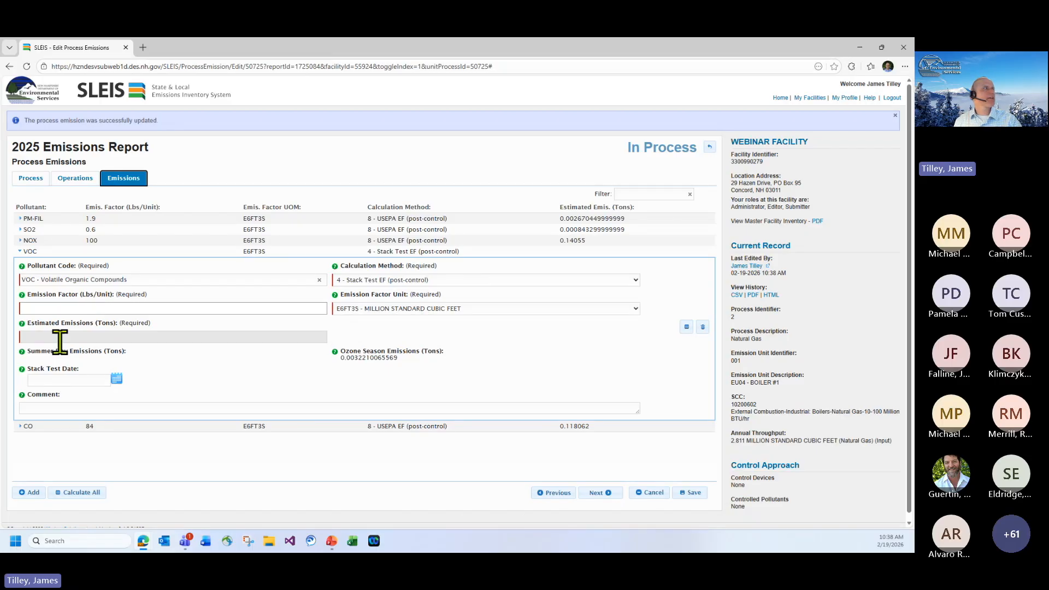
click(53, 376)
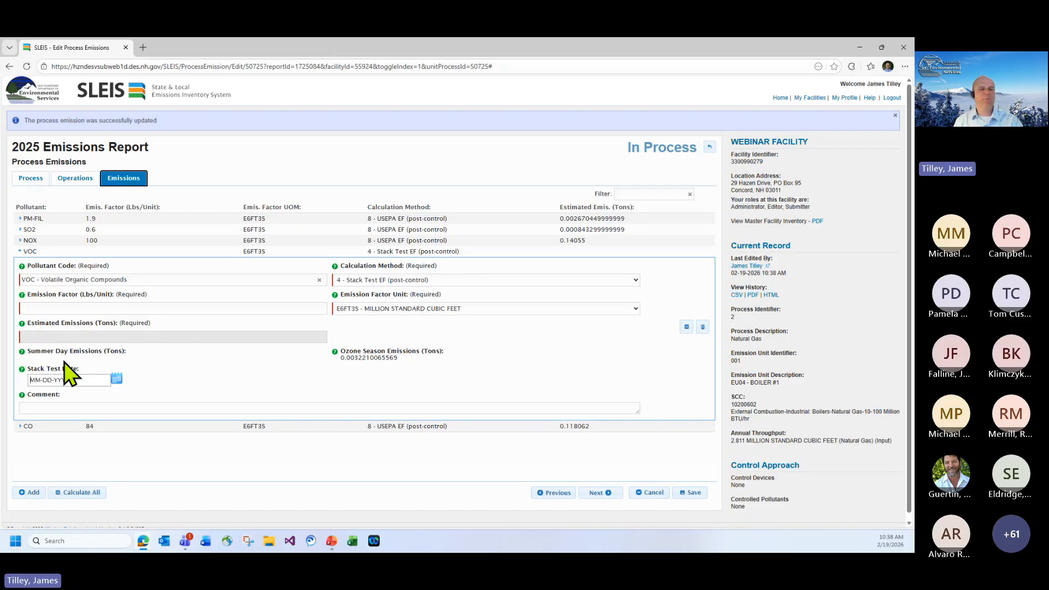
text(02-22-2025)
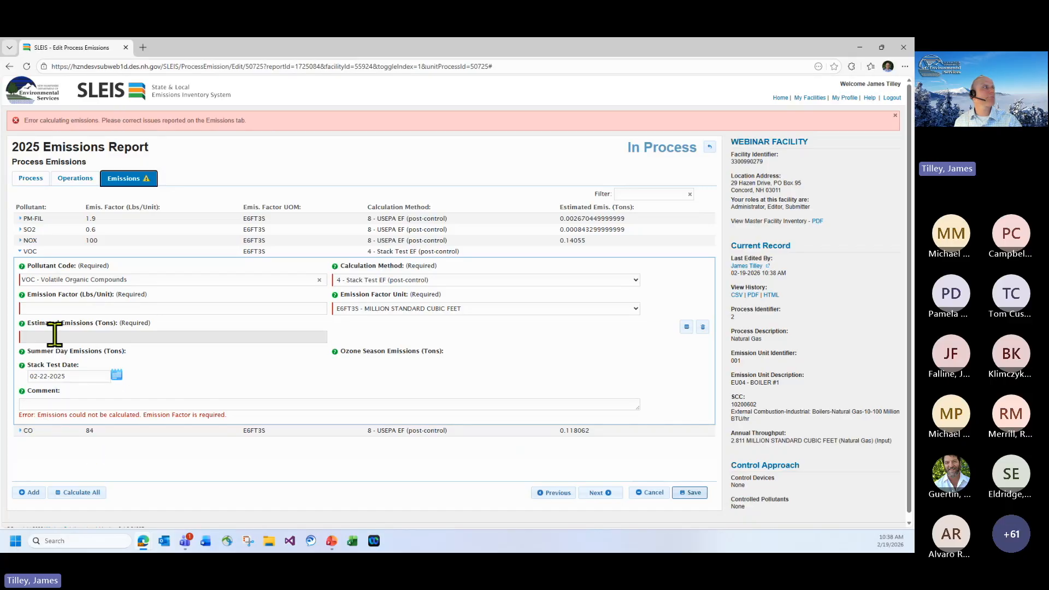
click(57, 308)
text(.23)
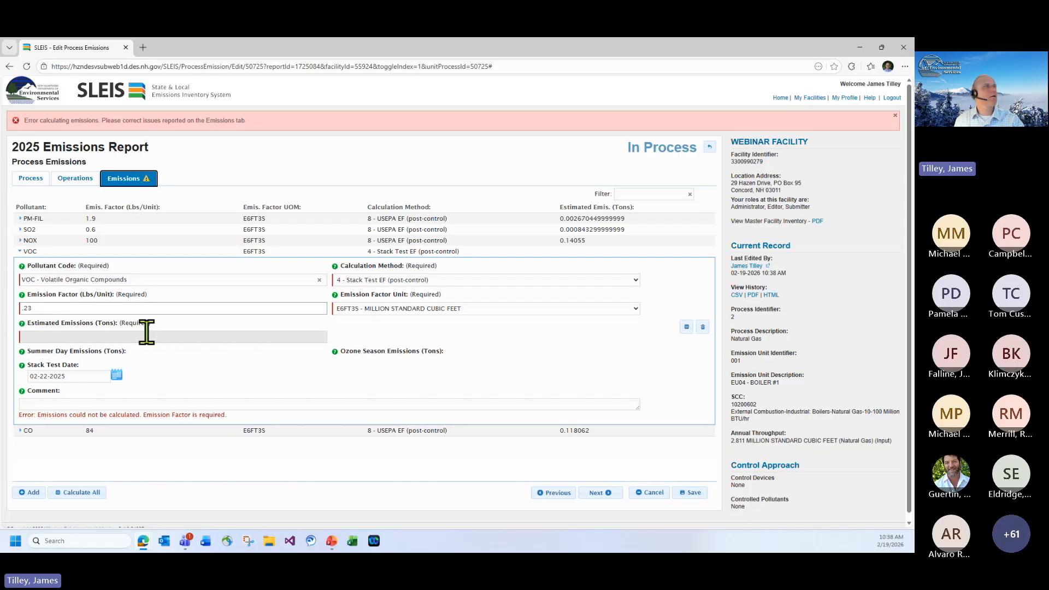
Save the Natural Gas process with its stack-test VOC record and return to the process emissions list.
click(687, 491)
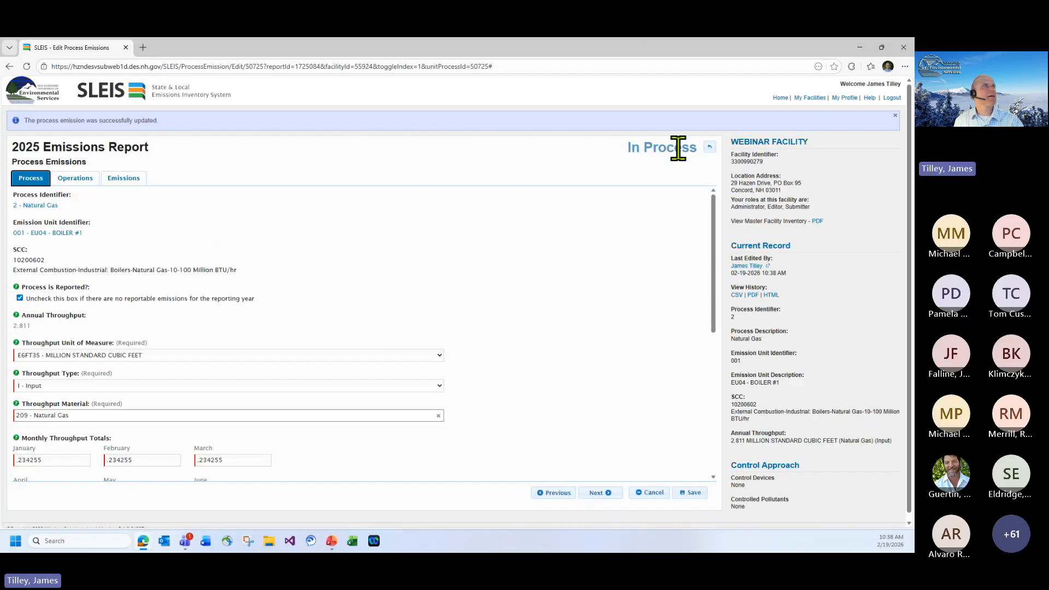
click(710, 147)
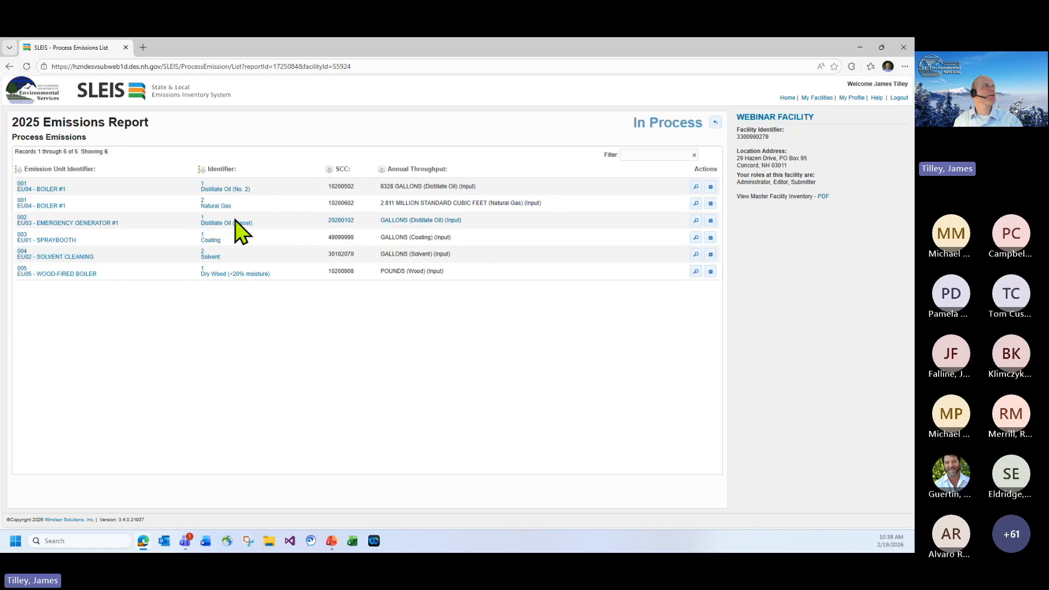
Open EU03 - EMERGENCY GENERATOR #1's Distillate Oil (Diesel) process and set the January, February and March throughputs to 10 gallons each.
click(710, 221)
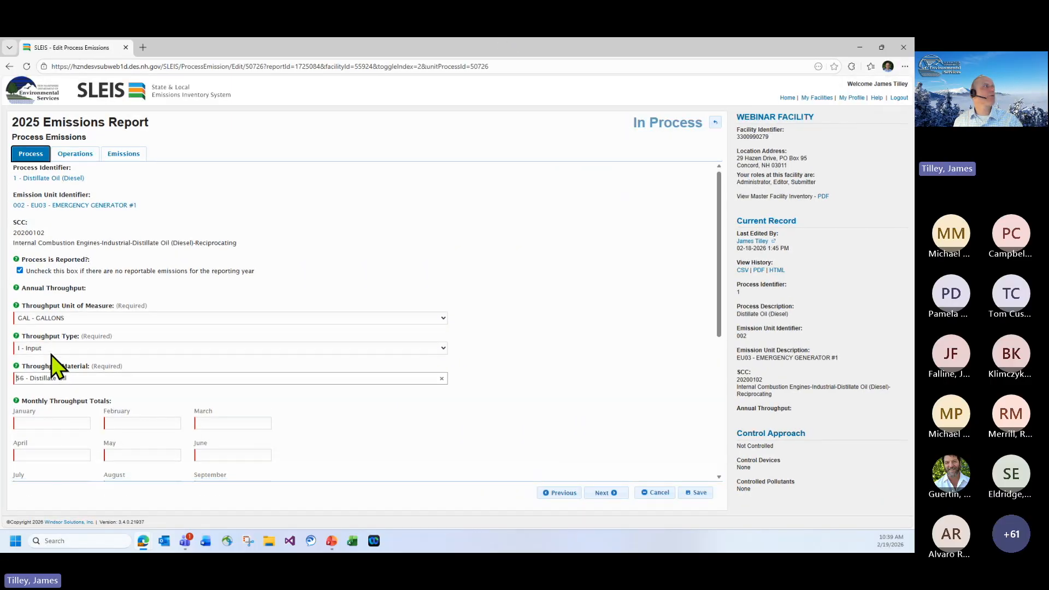
scroll(52, 355, down, 2)
click(61, 299)
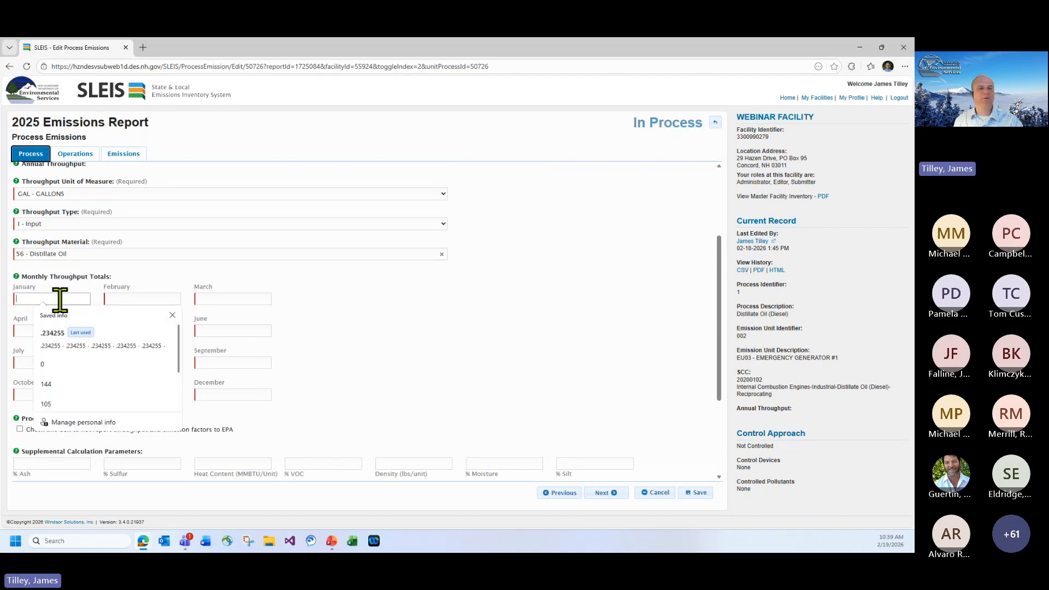
text(10)
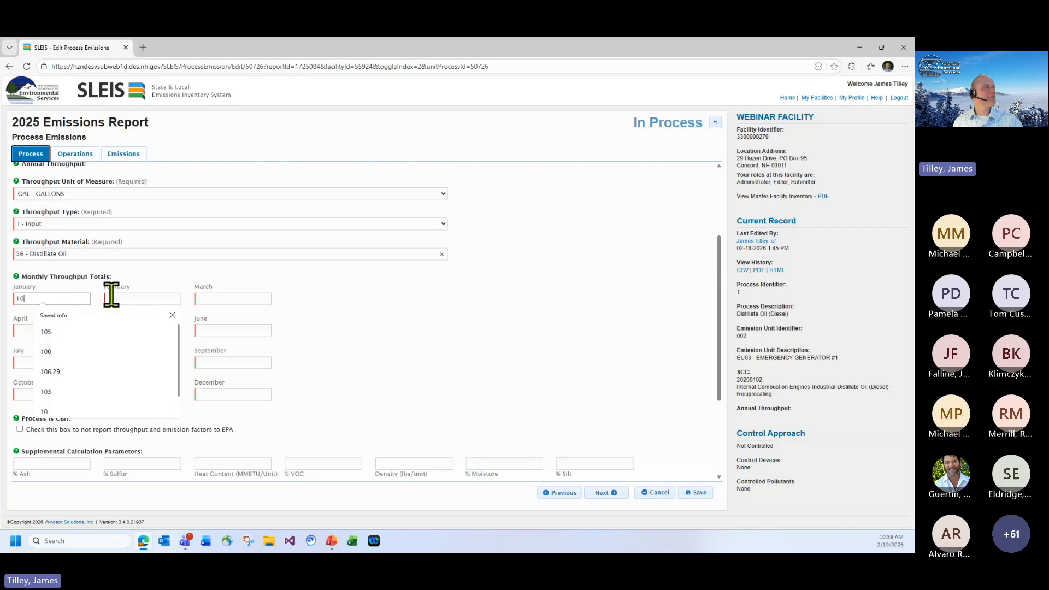
click(112, 296)
text(10)
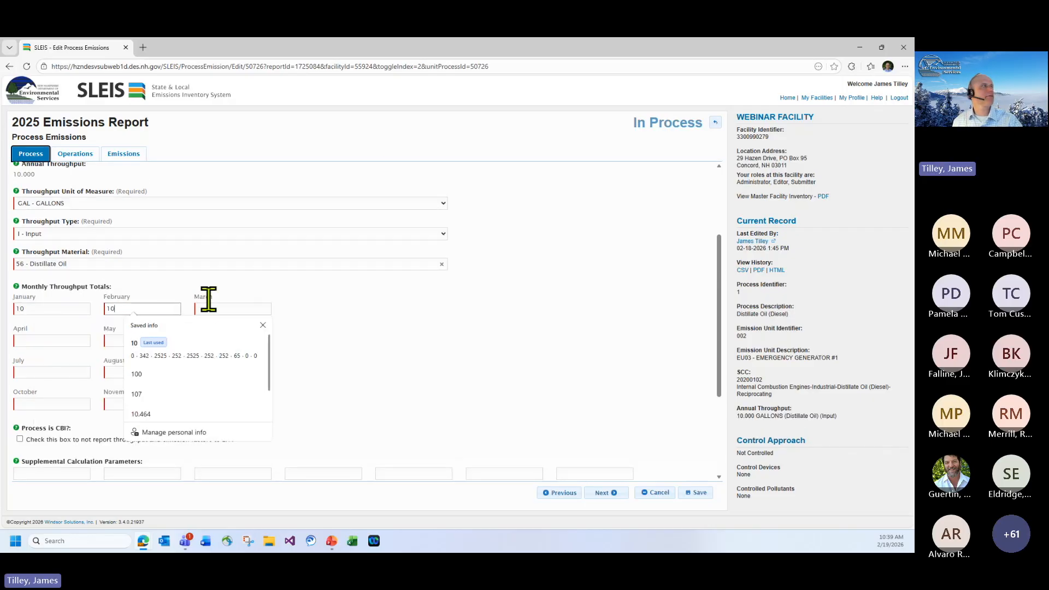
click(210, 308)
text(106)
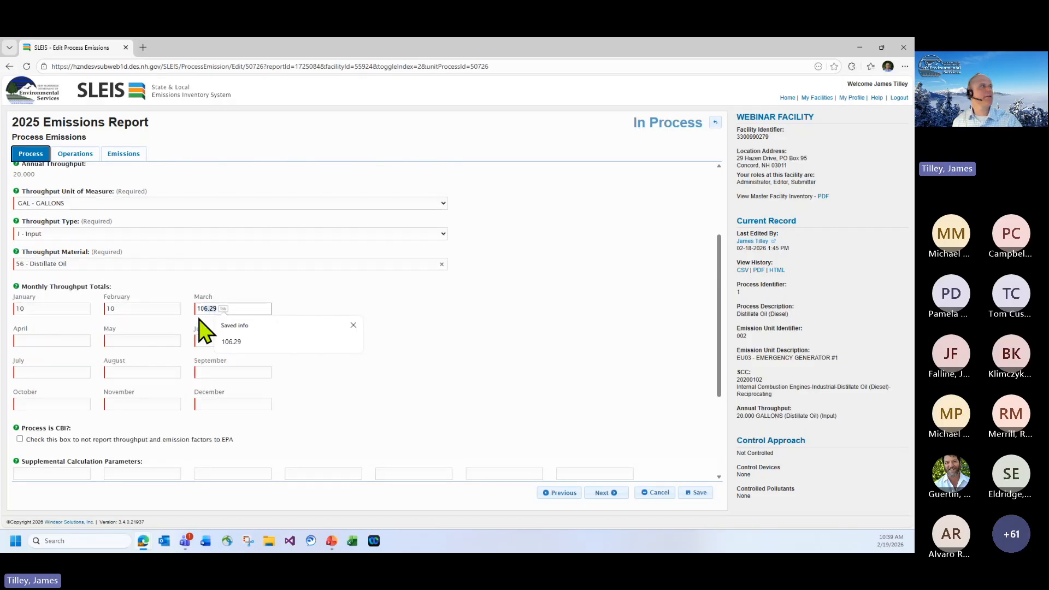
click(177, 312)
click(210, 311)
key(BackSpace)
Copy the February throughput of 10 into April through December of the Distillate Oil (Diesel) process.
click(147, 306)
drag(107, 309, 144, 309)
key(ctrl+c)
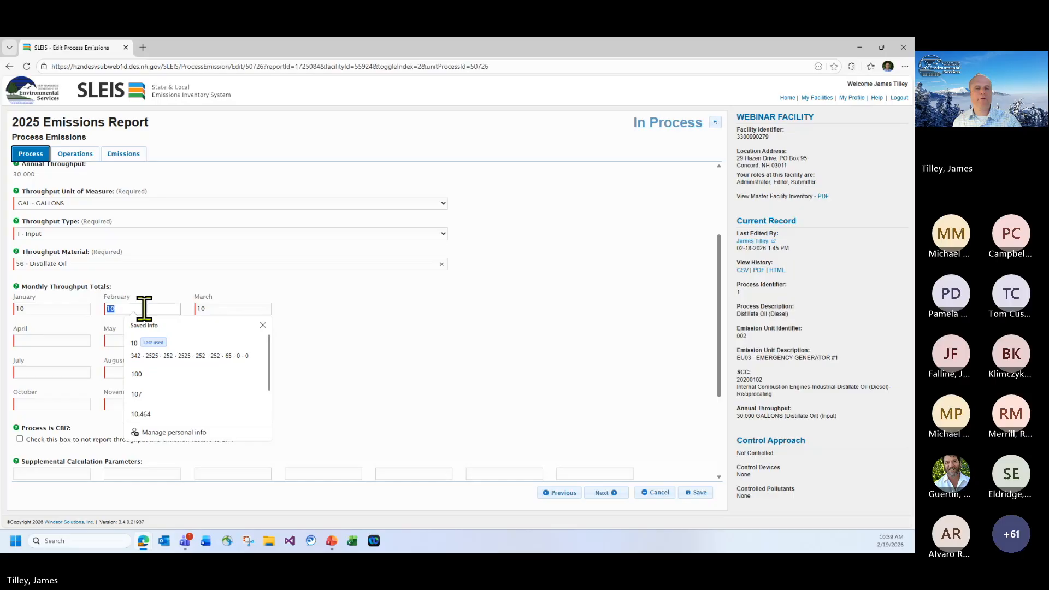
click(30, 340)
key(ctrl+v)
click(112, 340)
key(ctrl+v)
click(203, 339)
key(ctrl+v)
click(22, 370)
key(ctrl+v)
click(112, 371)
key(ctrl+v)
click(202, 371)
key(ctrl+v)
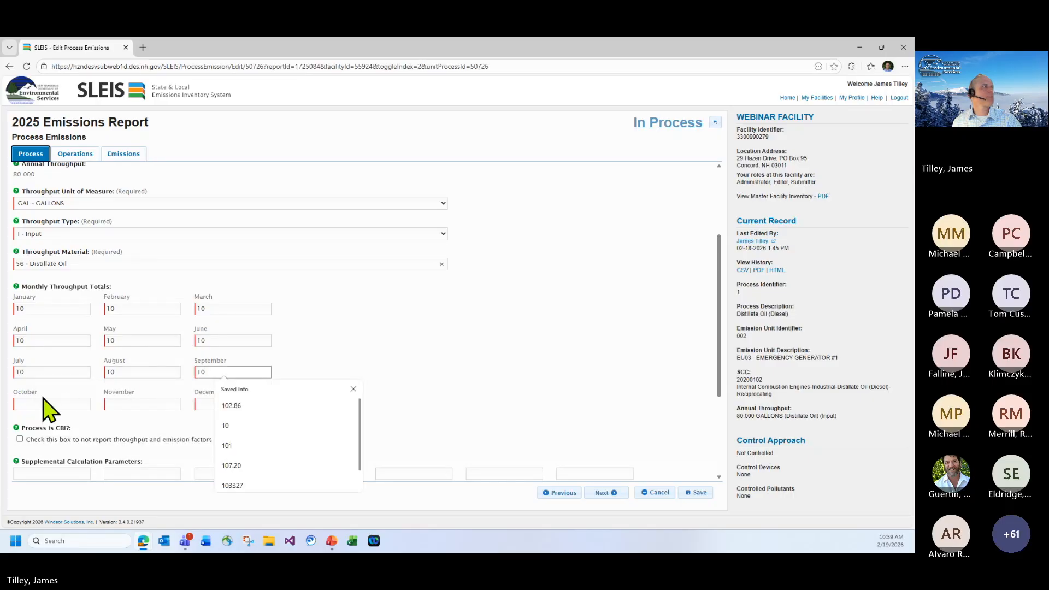
click(41, 403)
key(ctrl+v)
click(122, 403)
key(ctrl+v)
click(214, 405)
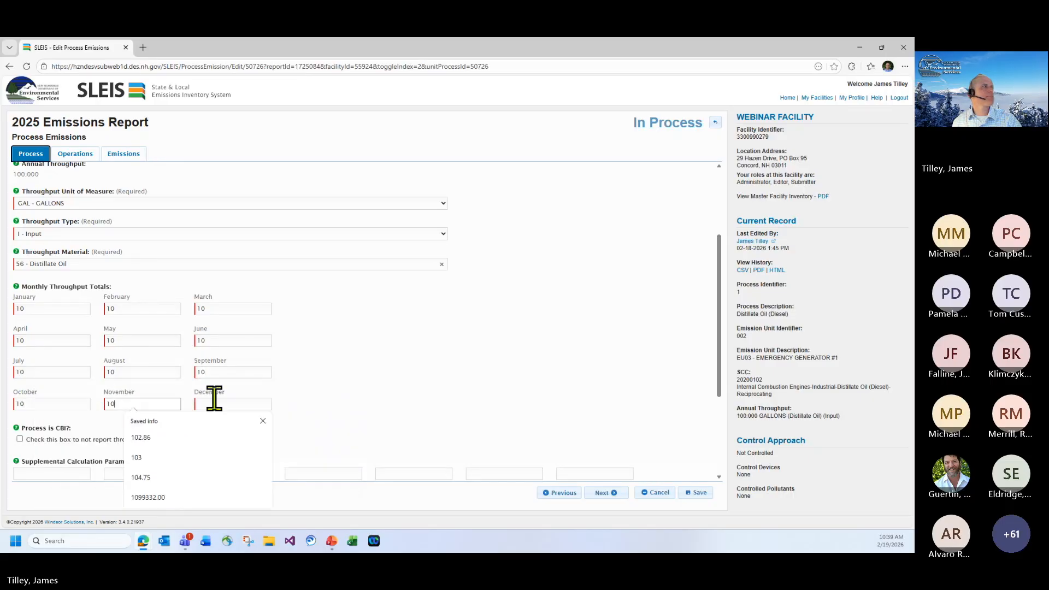
key(ctrl+v)
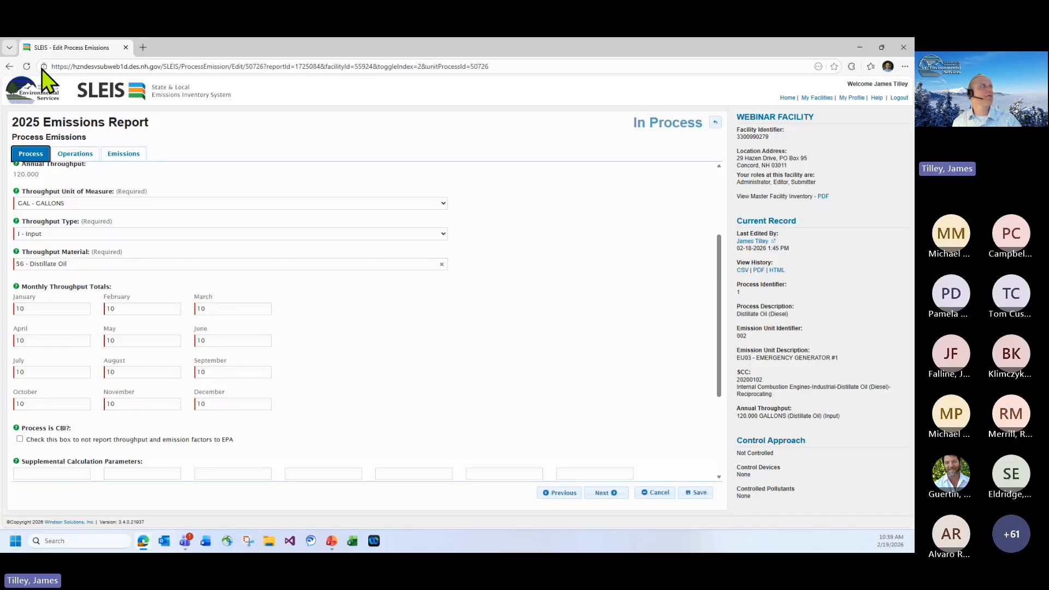
Save the emergency generator's Distillate Oil (Diesel) process and check its calculated pollutant emissions.
click(697, 492)
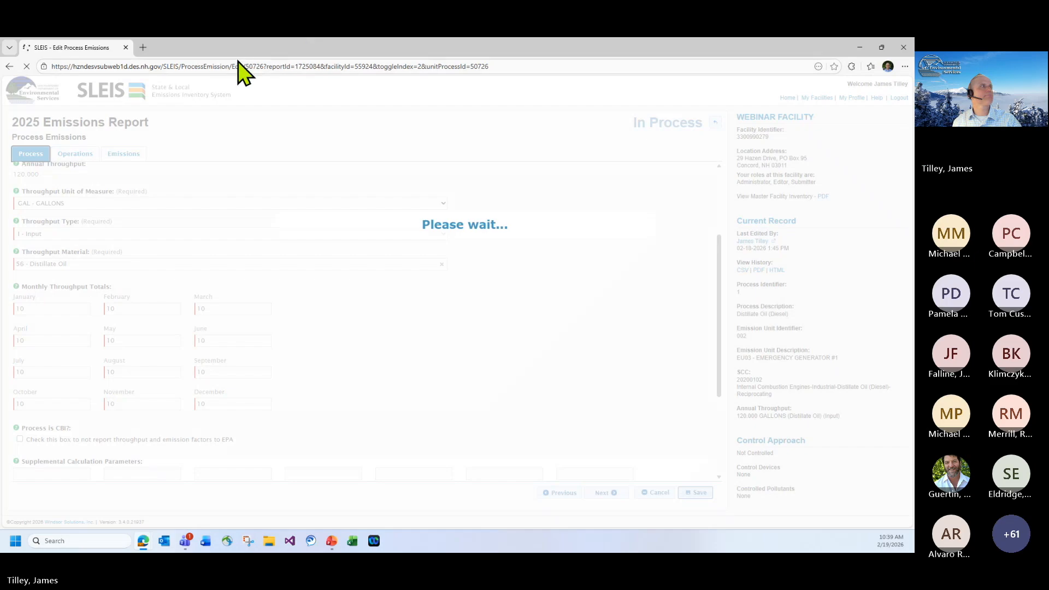
click(122, 179)
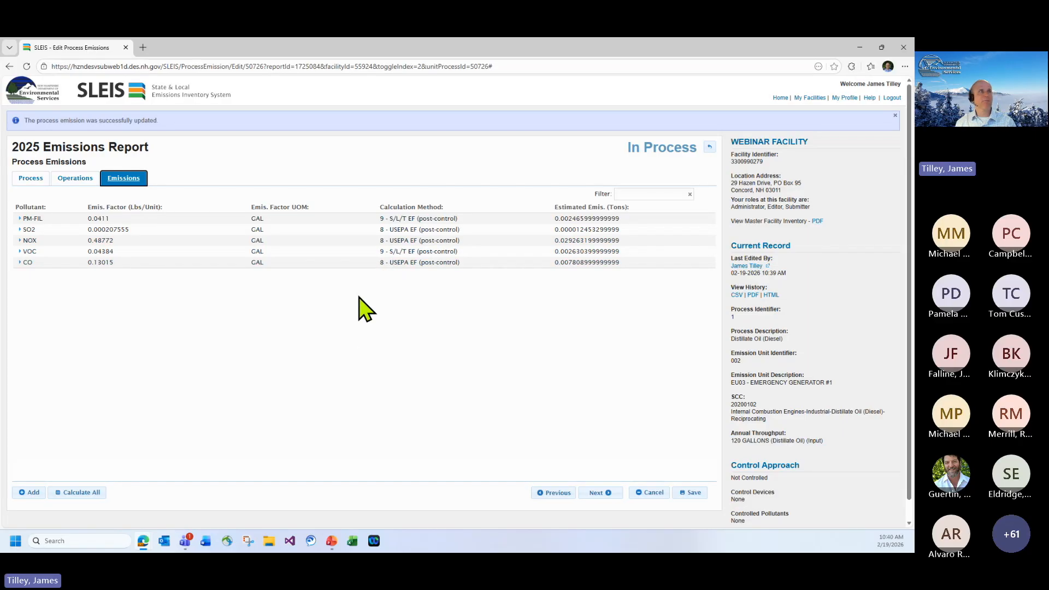
click(711, 146)
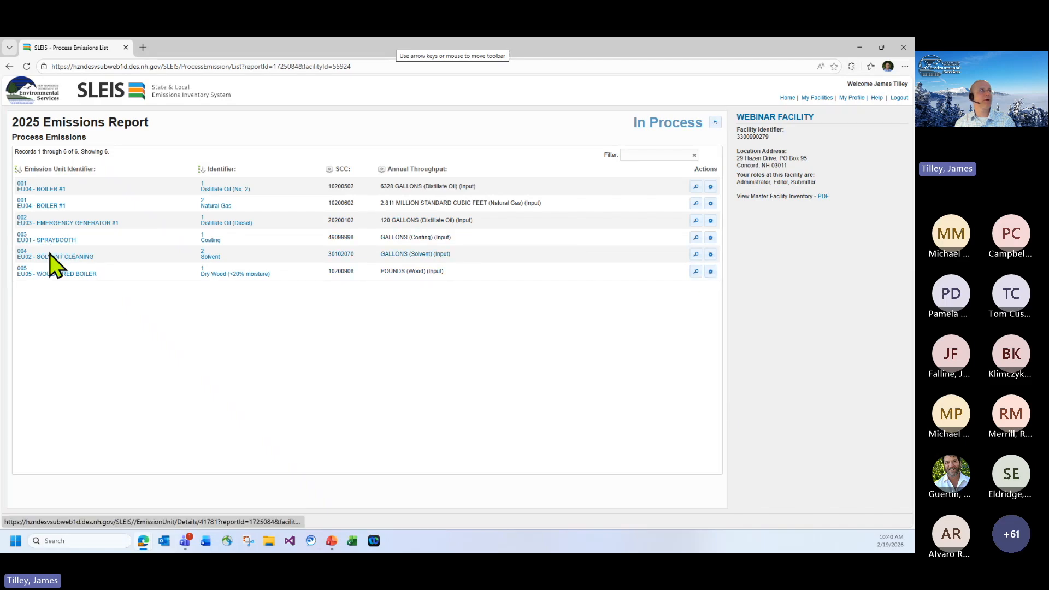
Open EU05 - WOOD-FIRED BOILER's Dry Wood process and set the January throughput to 1000 pounds.
click(710, 272)
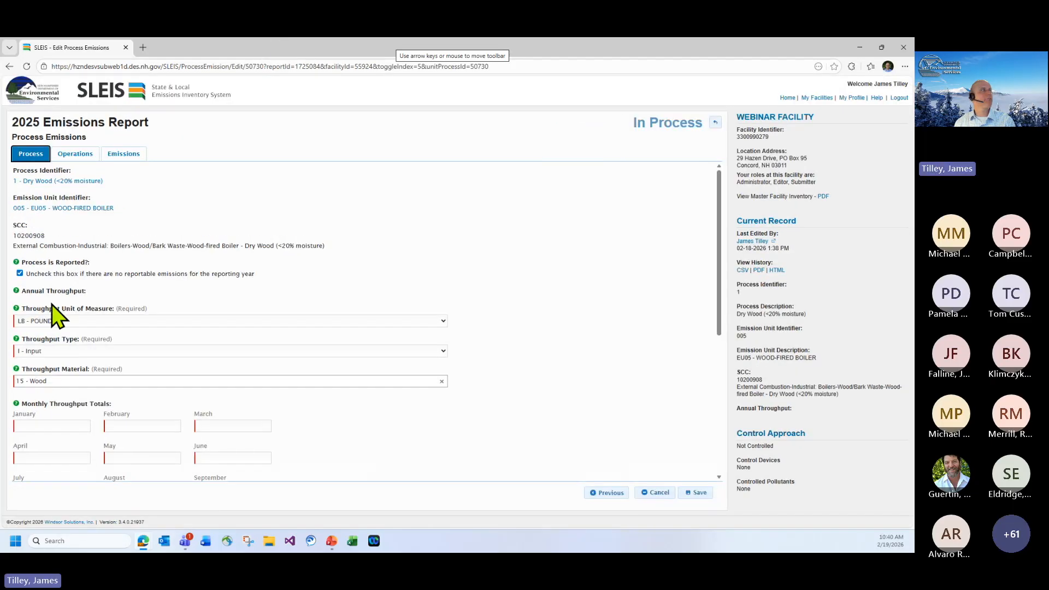
scroll(78, 283, down, 2)
click(25, 298)
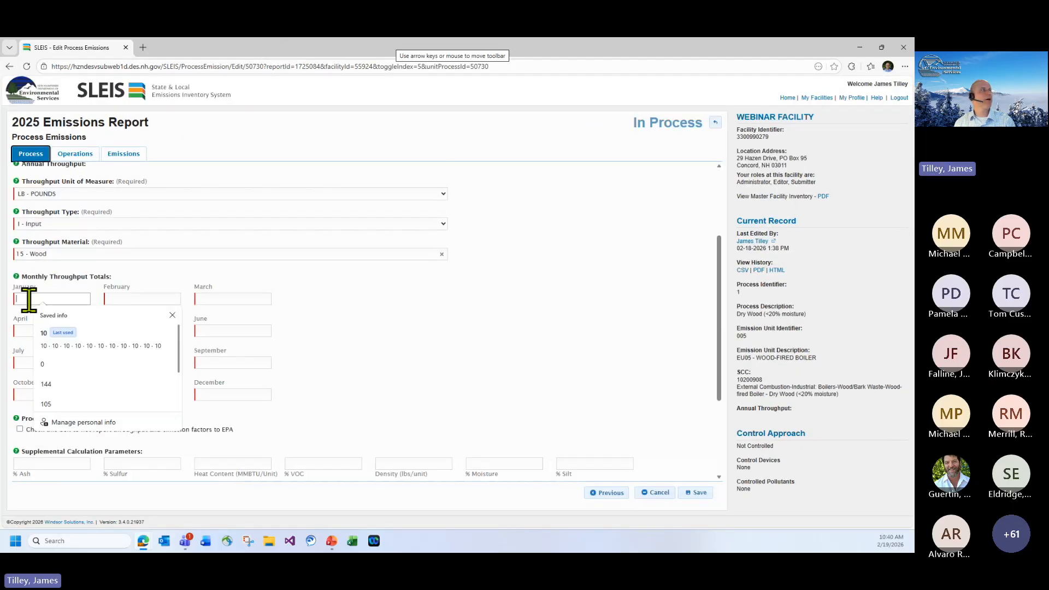
text(1000)
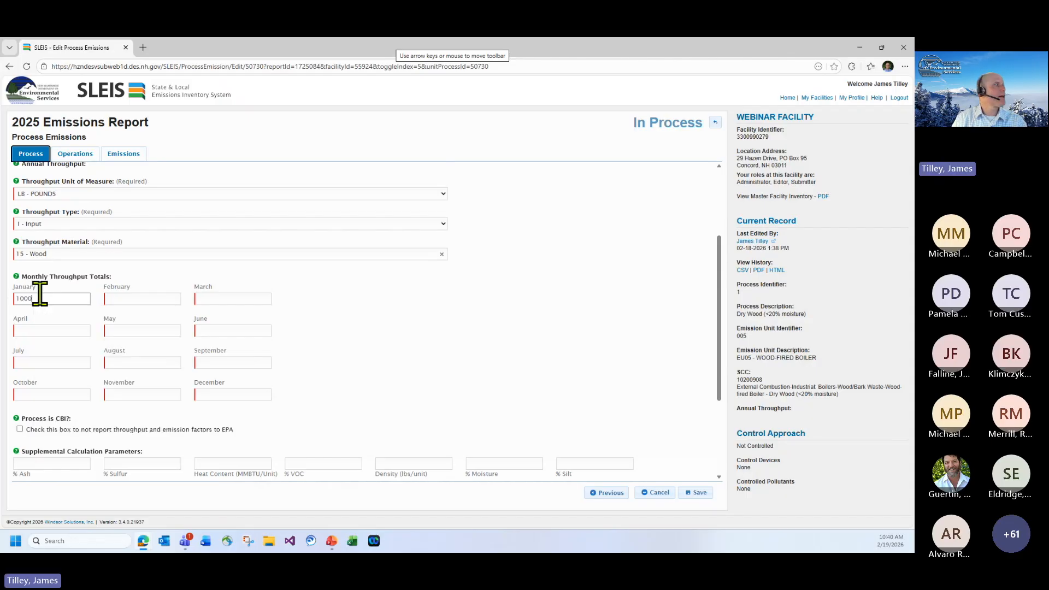
Copy the January throughput of 1000 into February through December of the Dry Wood process.
drag(40, 294, 8, 311)
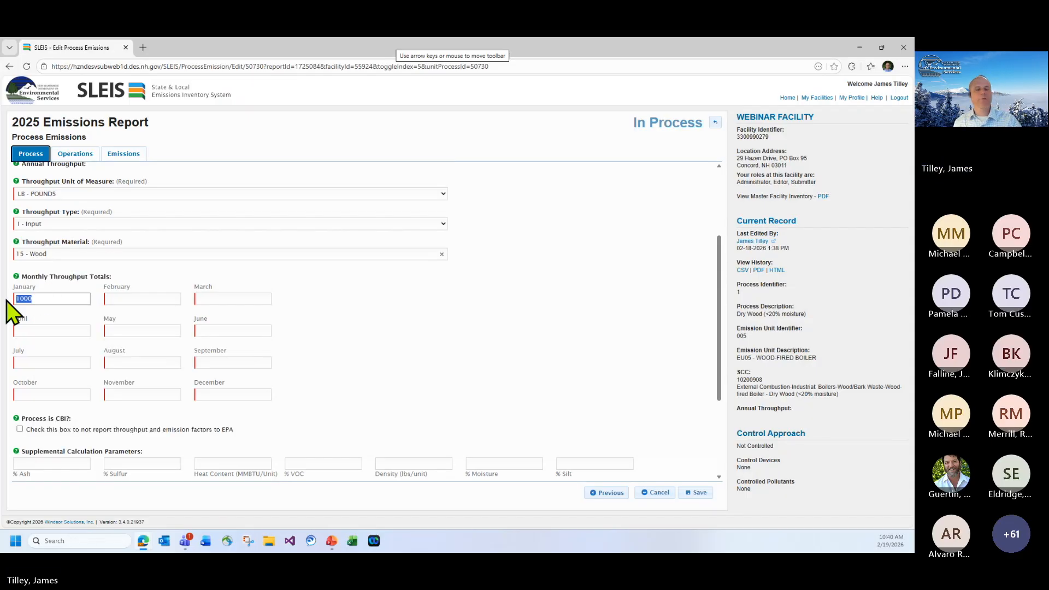
key(ctrl+c)
click(124, 301)
key(ctrl+v)
click(211, 309)
key(ctrl+v)
click(82, 340)
key(ctrl+v)
click(134, 340)
key(ctrl+v)
click(202, 340)
key(ctrl+v)
click(47, 370)
key(ctrl+v)
click(122, 372)
key(ctrl+v)
click(207, 372)
key(ctrl+v)
click(29, 403)
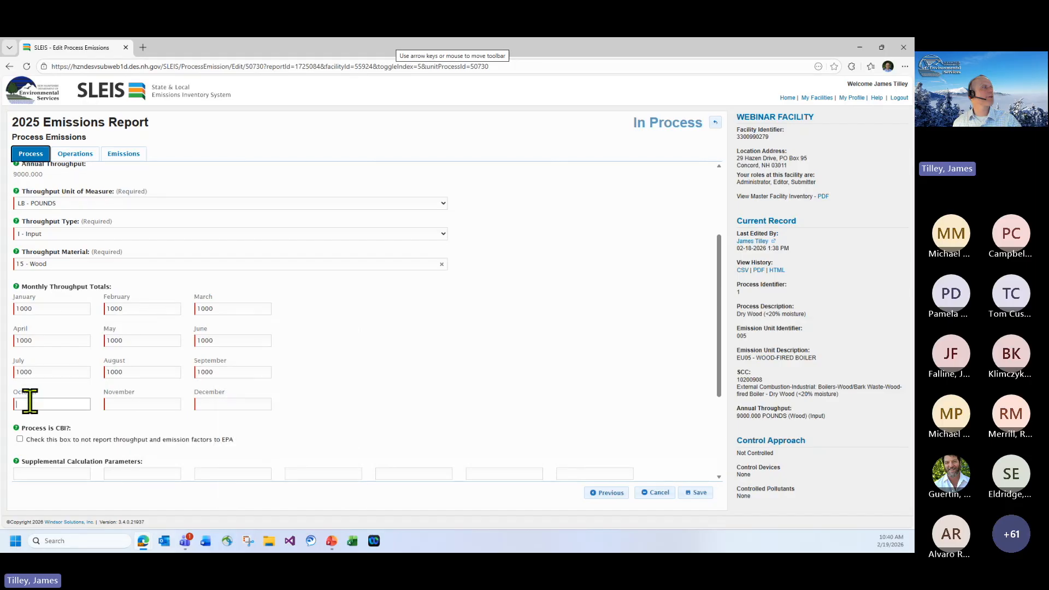
key(ctrl+v)
click(128, 404)
key(ctrl+v)
click(224, 403)
key(ctrl+v)
Review the Dry Wood process's throughput entries and emission factors, and save the process.
scroll(396, 365, up, 2)
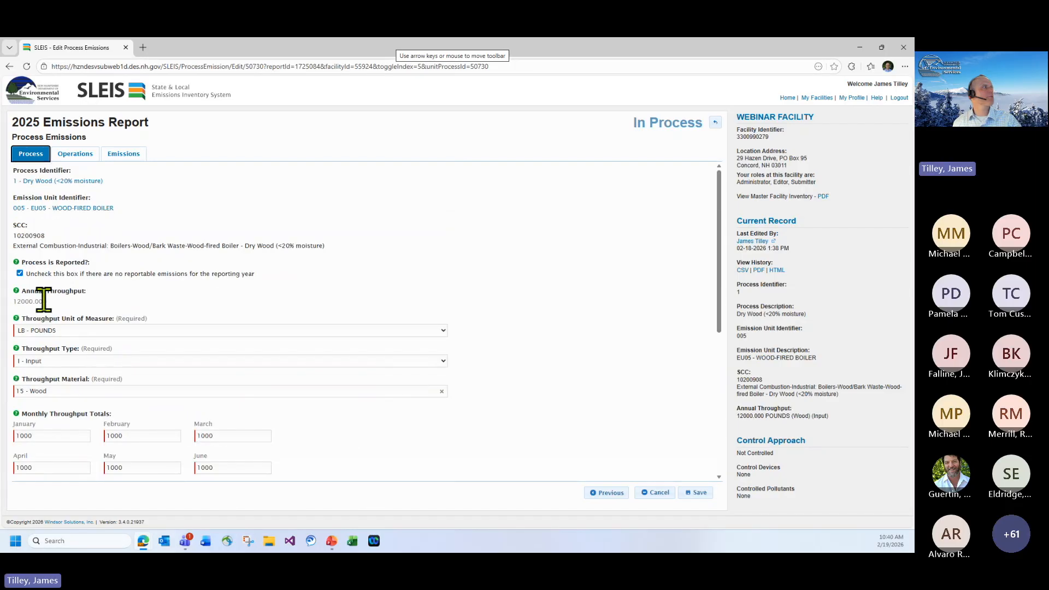
scroll(163, 289, down, 5)
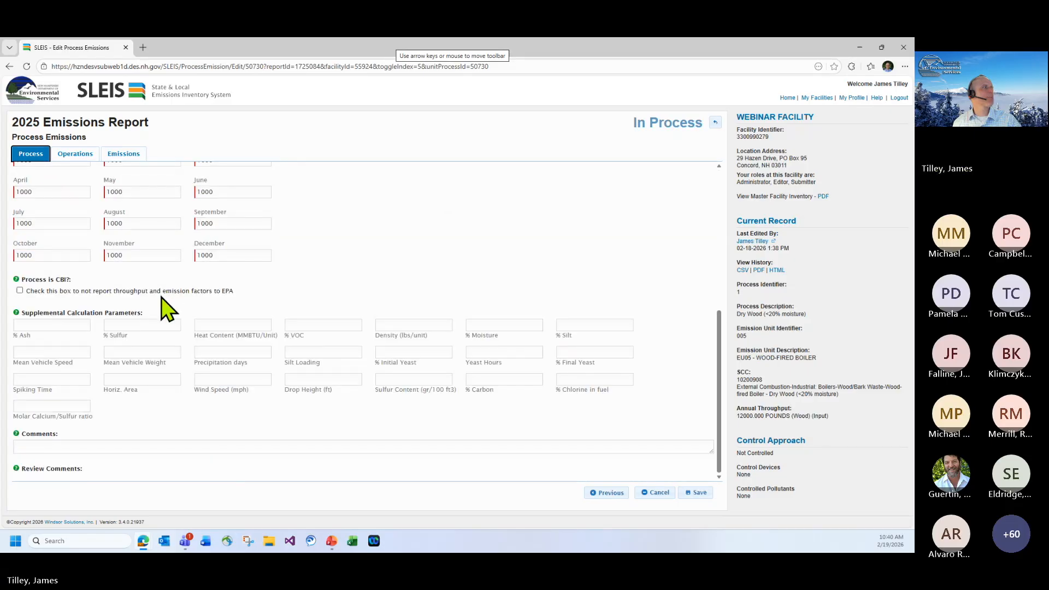
scroll(125, 364, up, 5)
scroll(182, 227, down, 3)
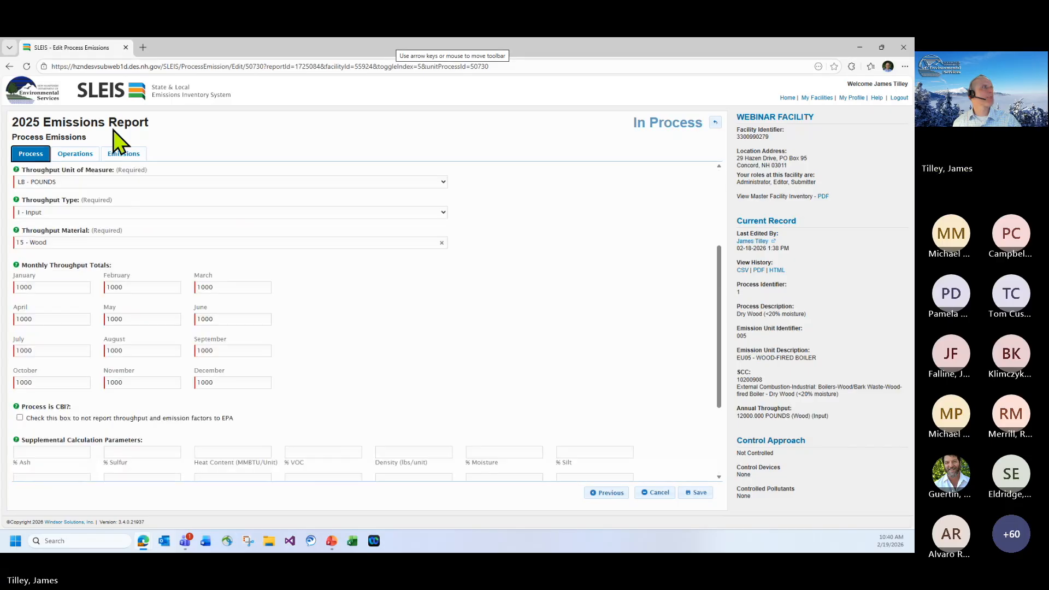
click(126, 155)
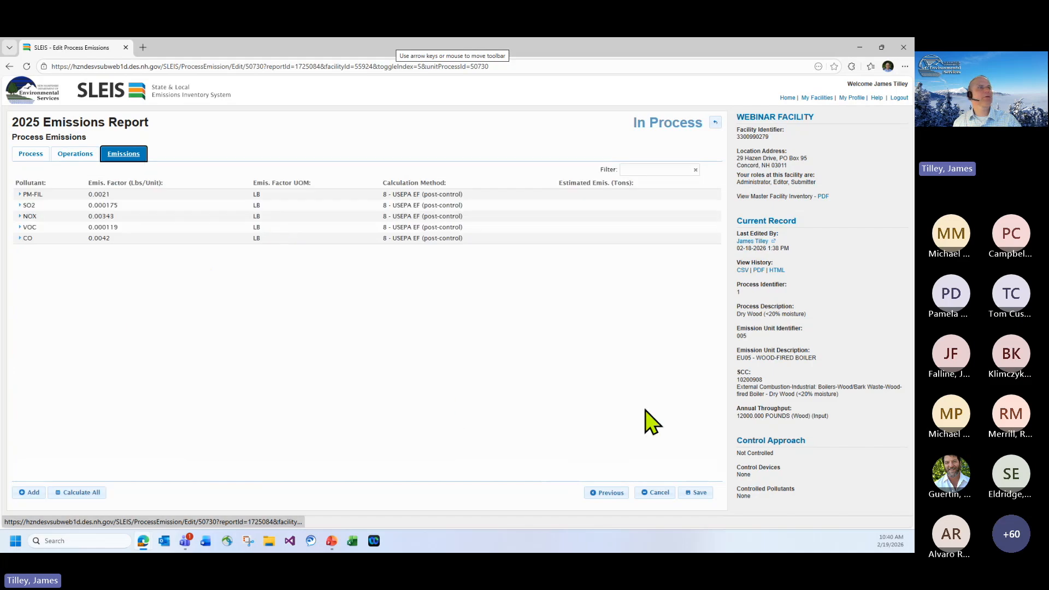
click(695, 492)
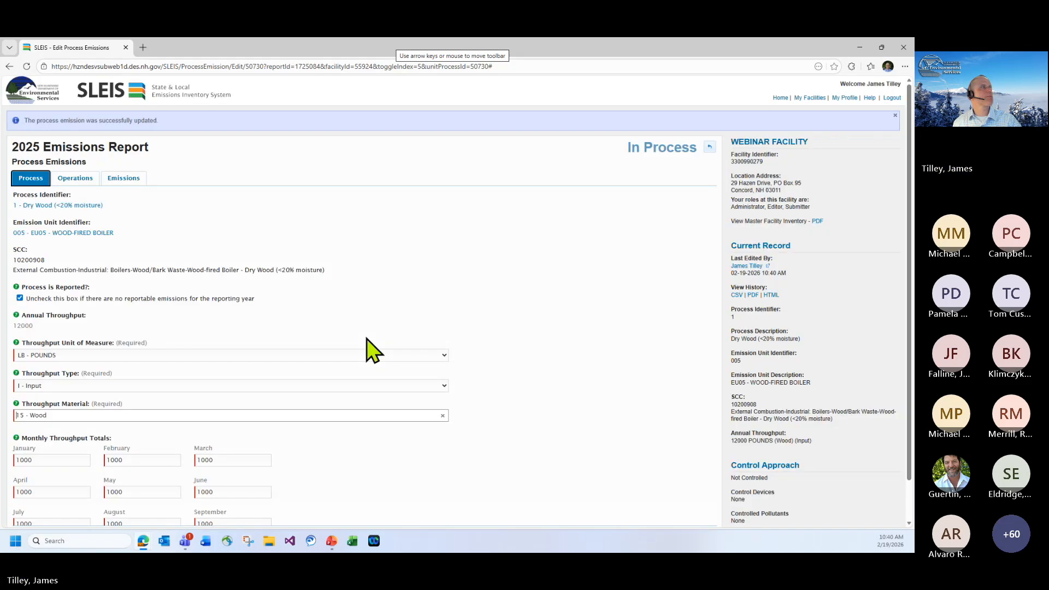
Check the Dry Wood process's calculated pollutant emissions, briefly expanding the SO2 record.
click(123, 179)
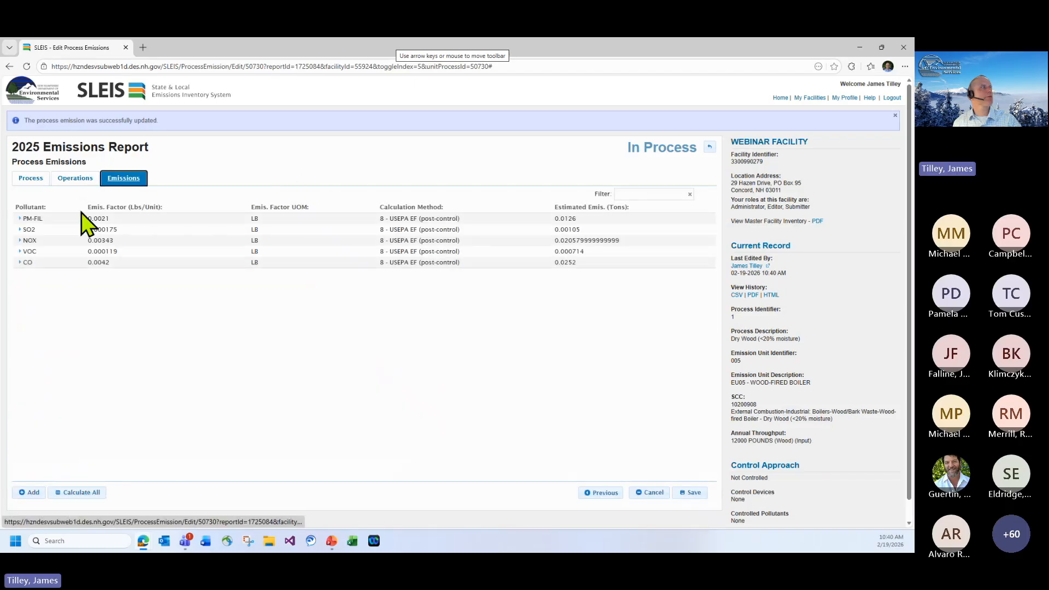
click(21, 230)
click(20, 229)
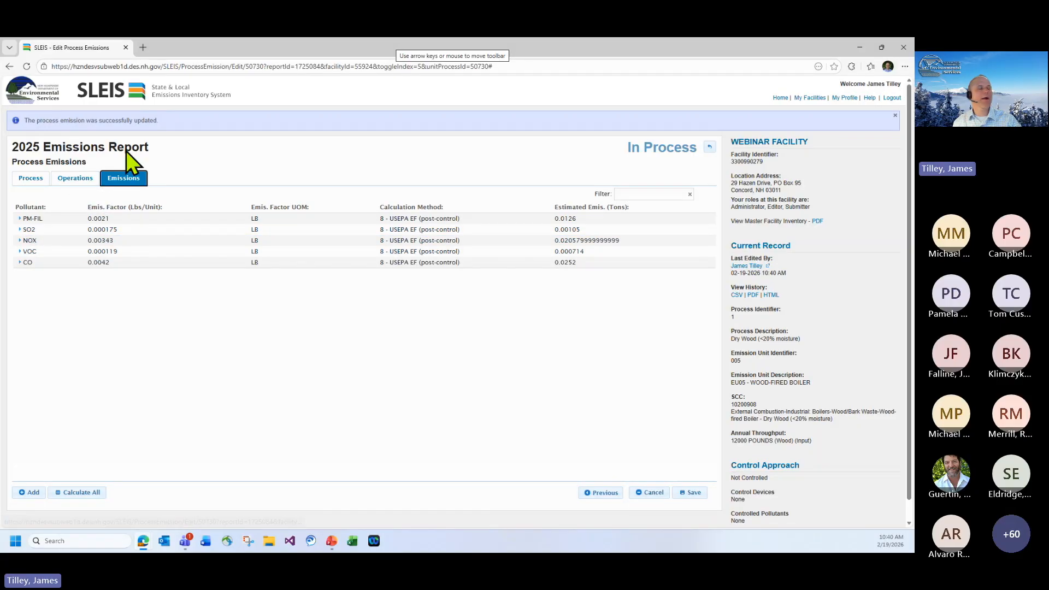
Add a 50000 - Formaldehyde pollutant record to the Dry Wood process and try to save without a calculation method.
click(28, 494)
click(47, 298)
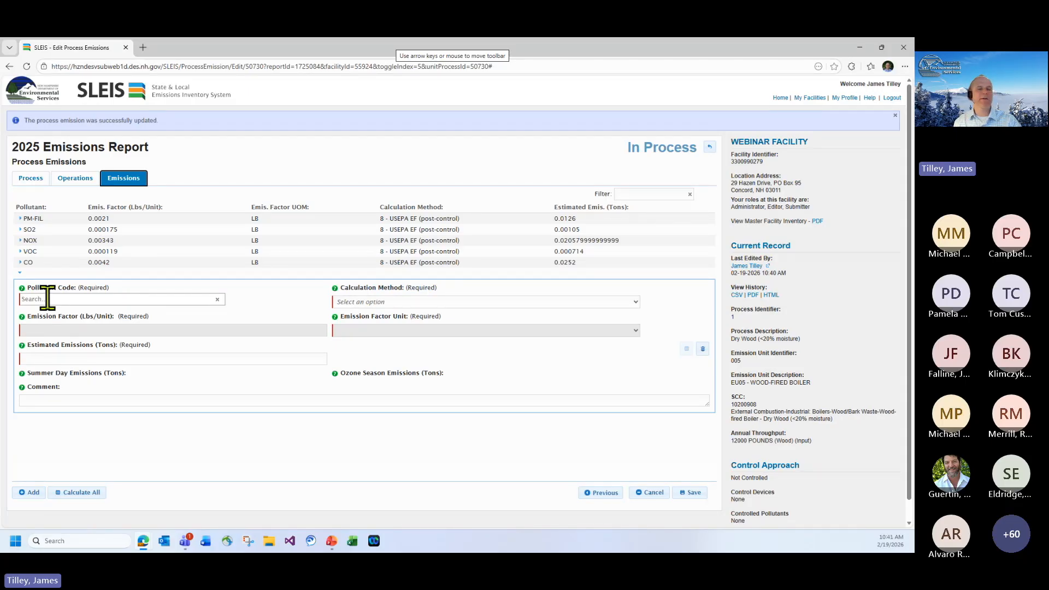
text(forma)
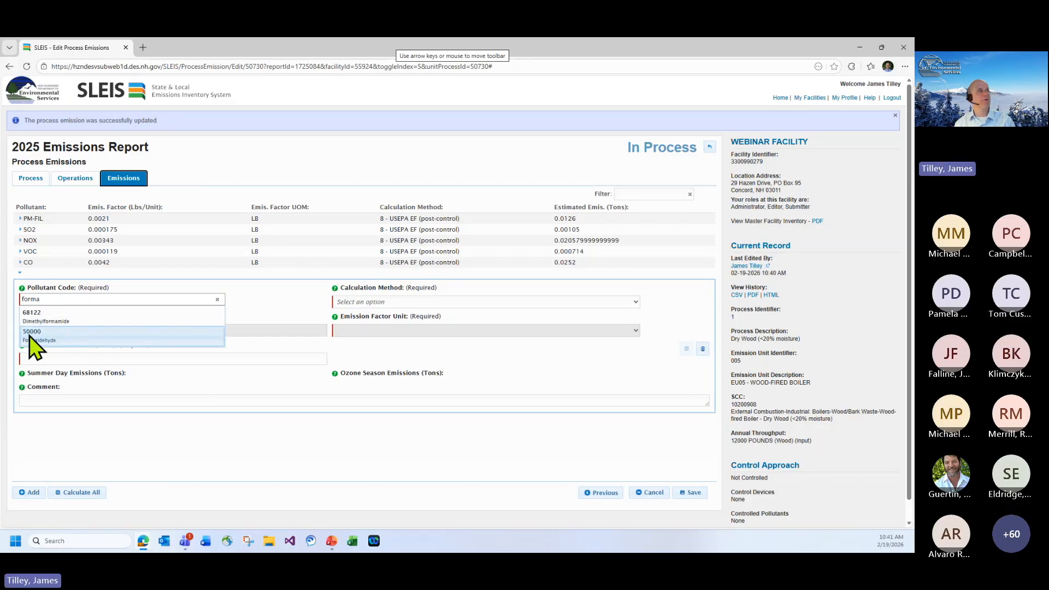
click(33, 337)
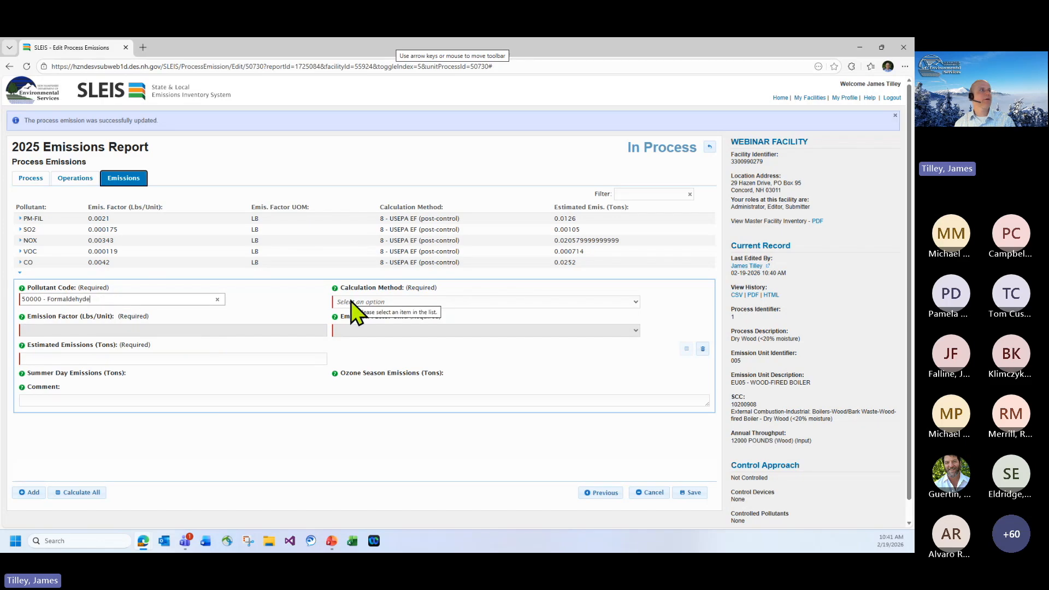
click(689, 493)
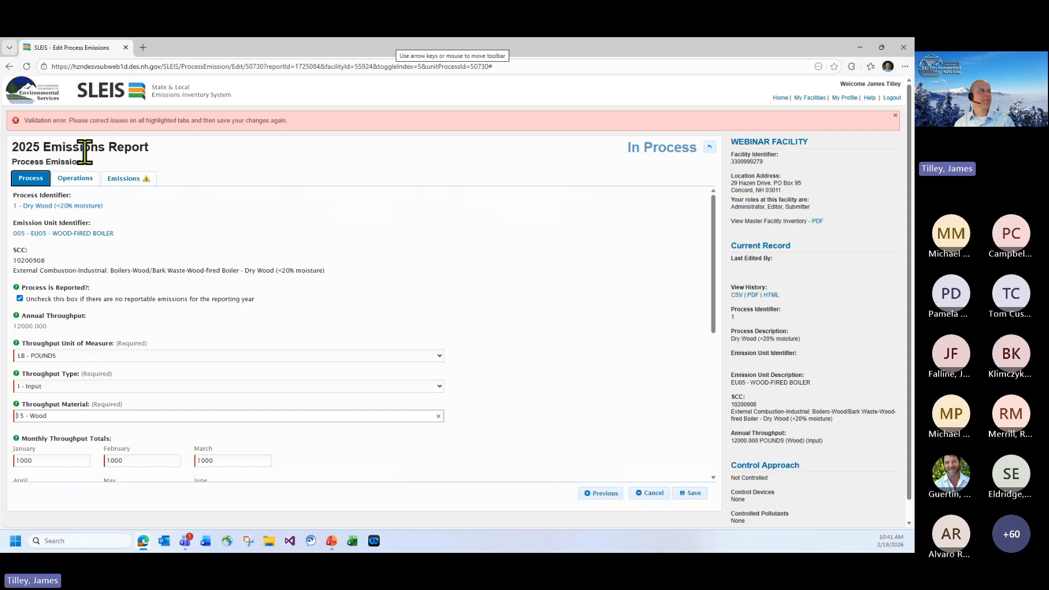
Delete the incomplete Formaldehyde record from the Dry Wood process's emissions and save the process.
click(125, 179)
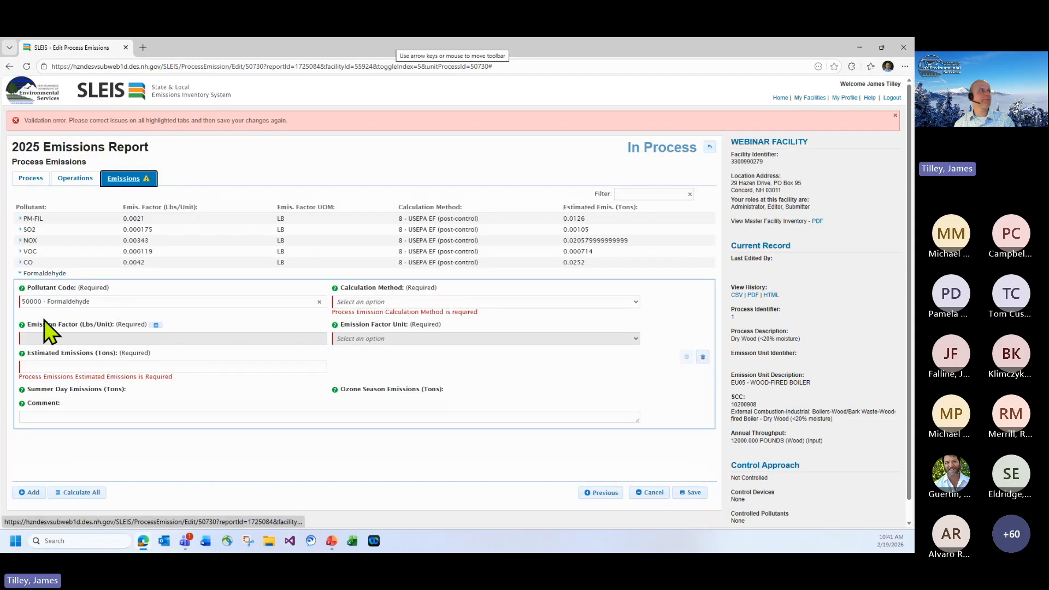
click(703, 357)
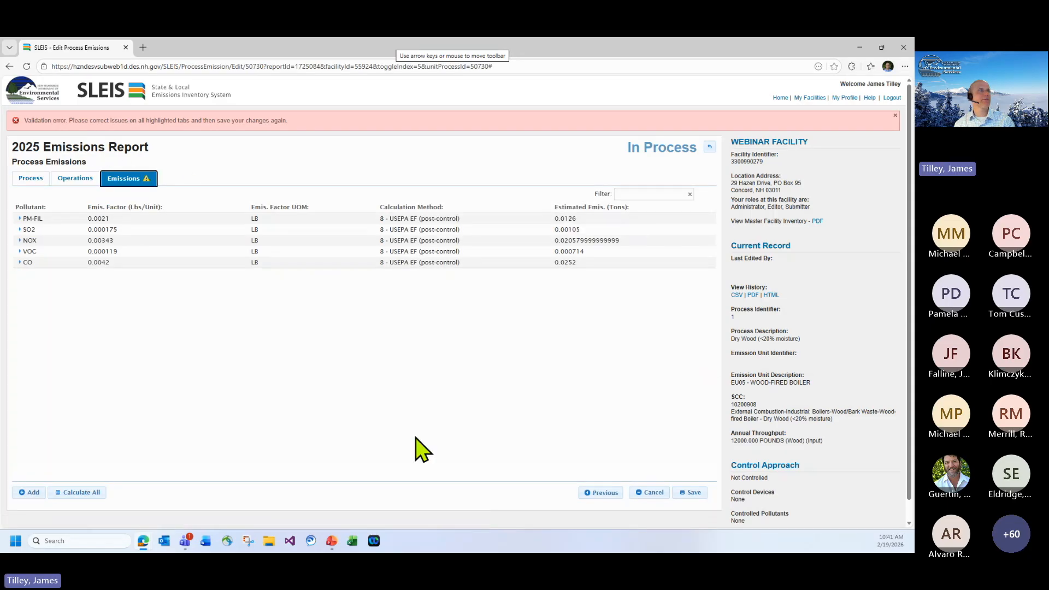
click(690, 493)
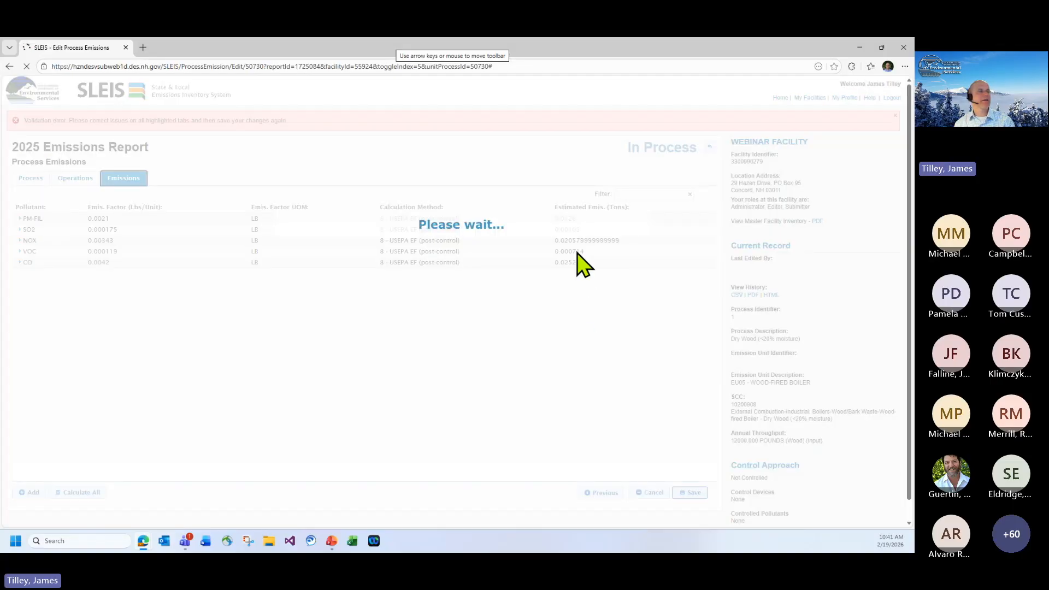
Open the spraybooth's Coating process for editing and set its throughput to 10 gallons for every month from January to December.
click(709, 147)
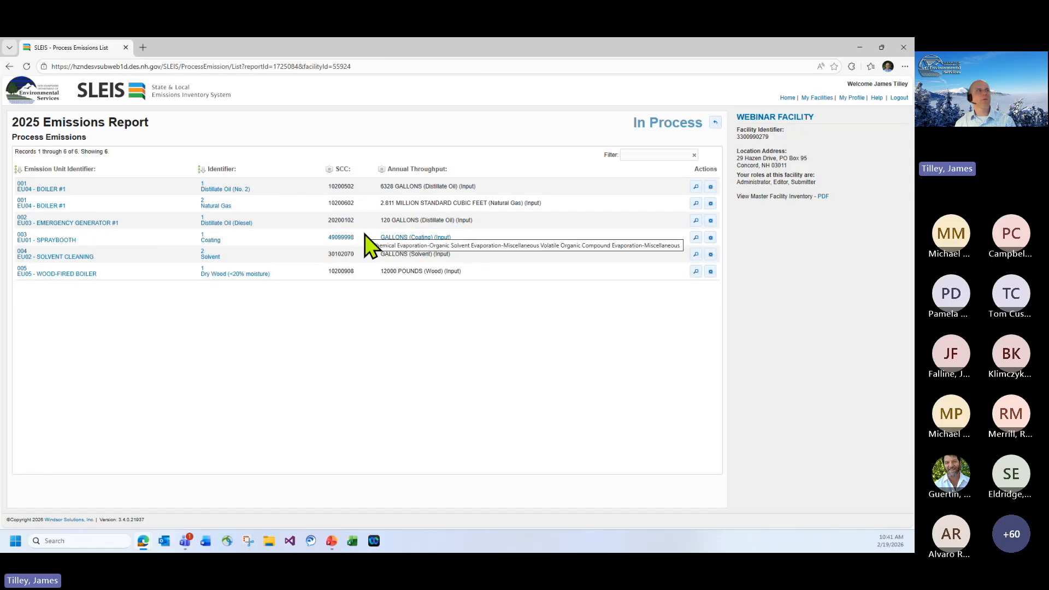
click(710, 238)
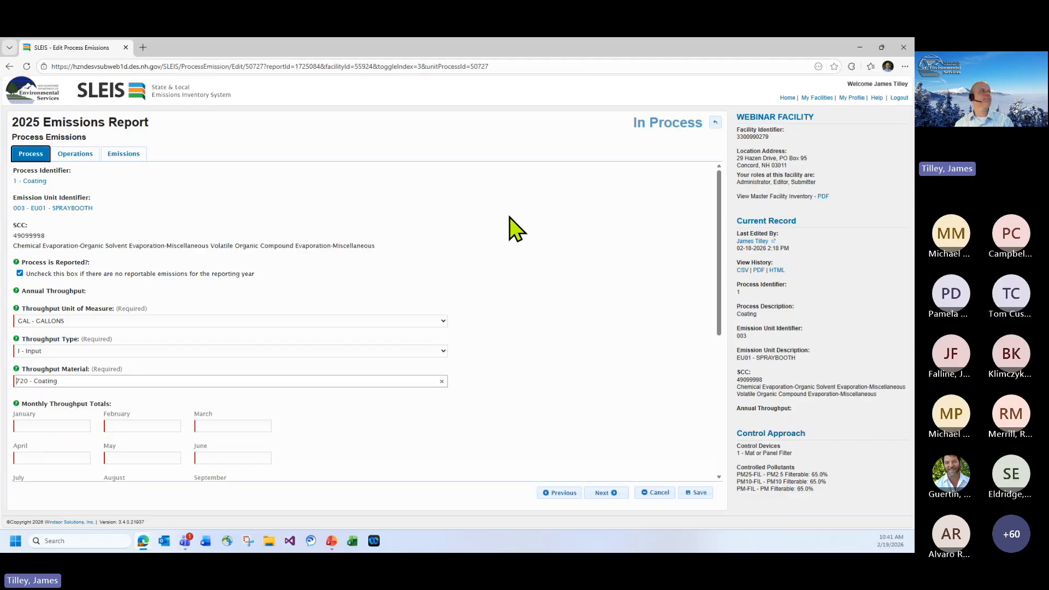
scroll(509, 217, down, 2)
scroll(497, 231, up, 2)
click(30, 426)
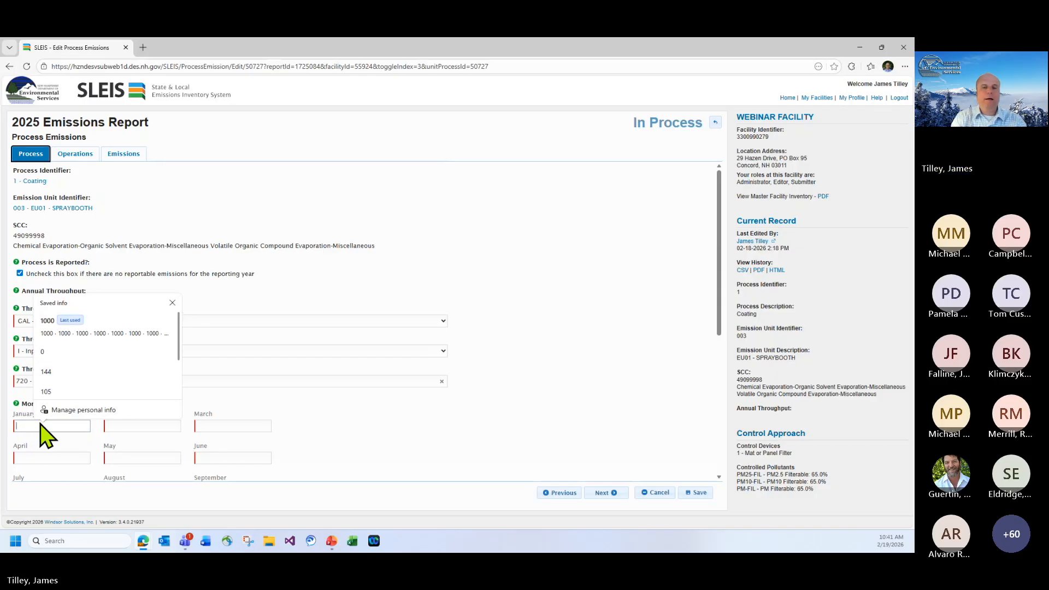
text(10)
double_click(25, 422)
key(ctrl+c)
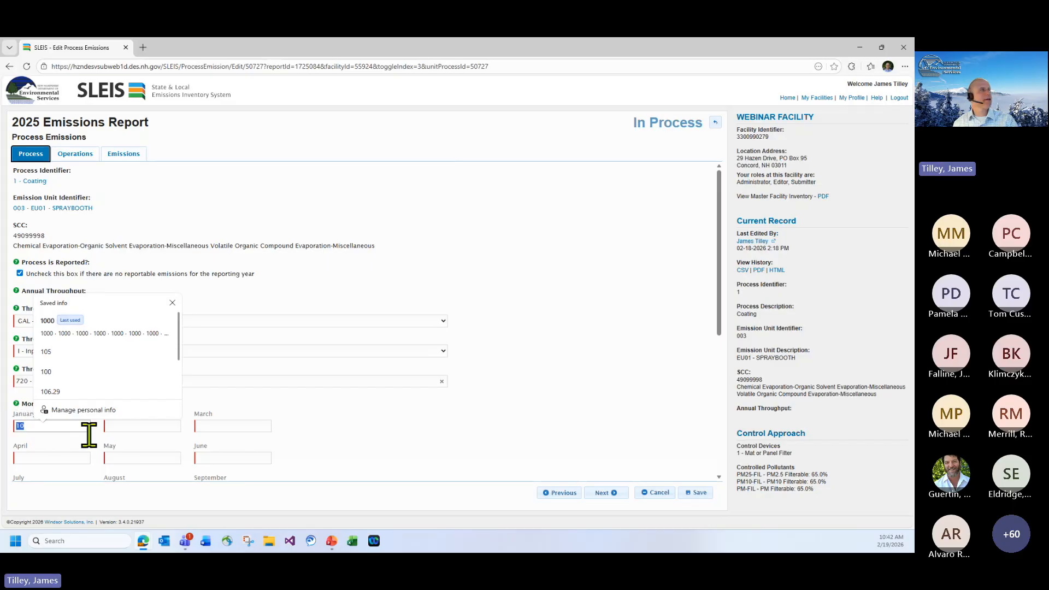
click(112, 429)
key(ctrl+v)
click(201, 435)
key(ctrl+v)
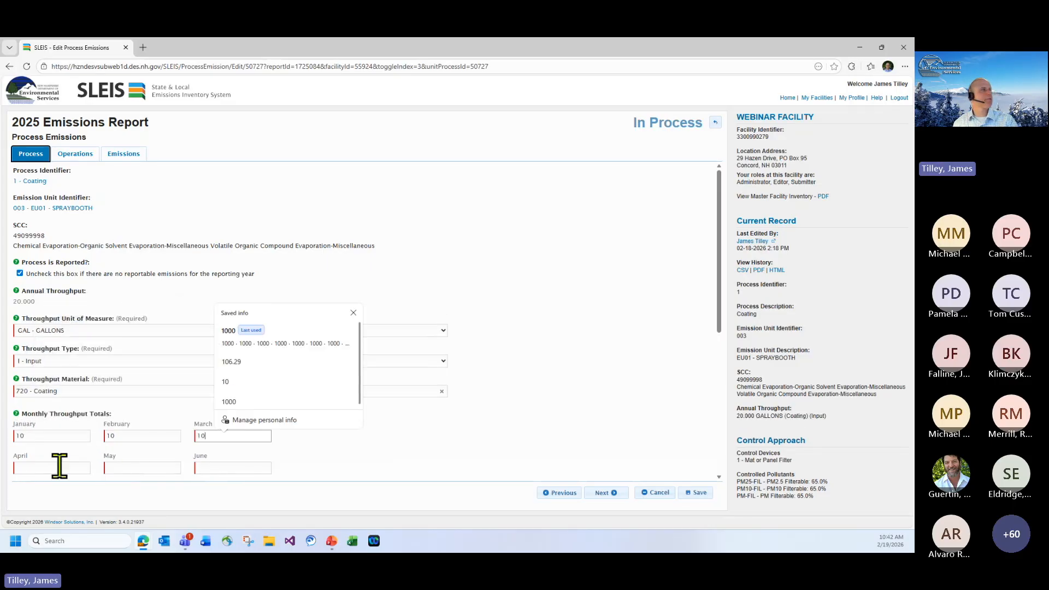
click(59, 465)
key(ctrl+v)
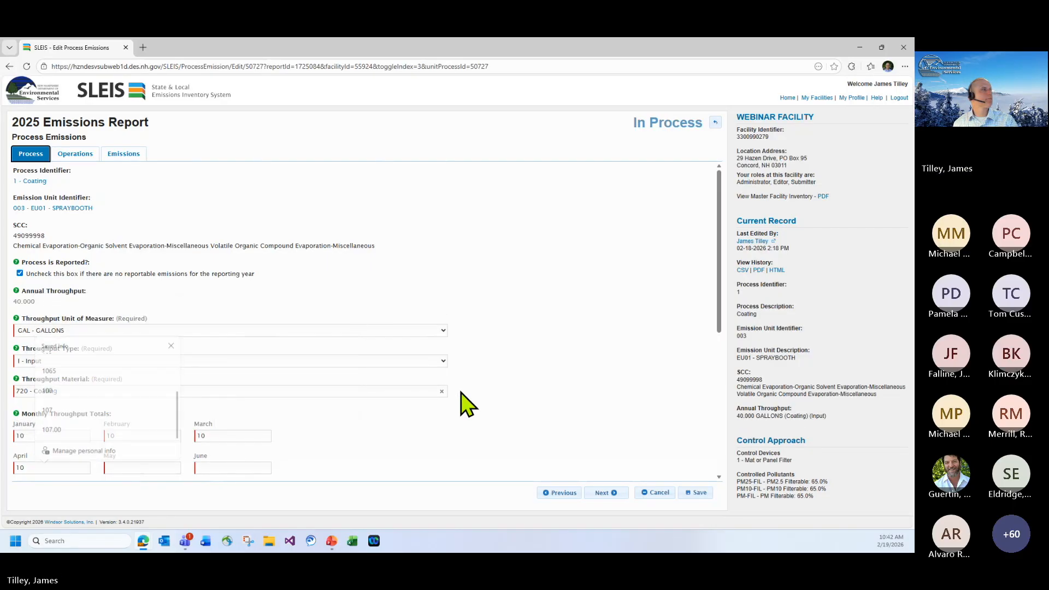
scroll(501, 399, down, 2)
click(127, 342)
key(ctrl+v)
click(211, 339)
key(ctrl+v)
click(40, 370)
key(ctrl+v)
click(131, 372)
key(ctrl+v)
click(213, 371)
key(ctrl+v)
click(57, 403)
key(ctrl+v)
click(133, 402)
key(ctrl+v)
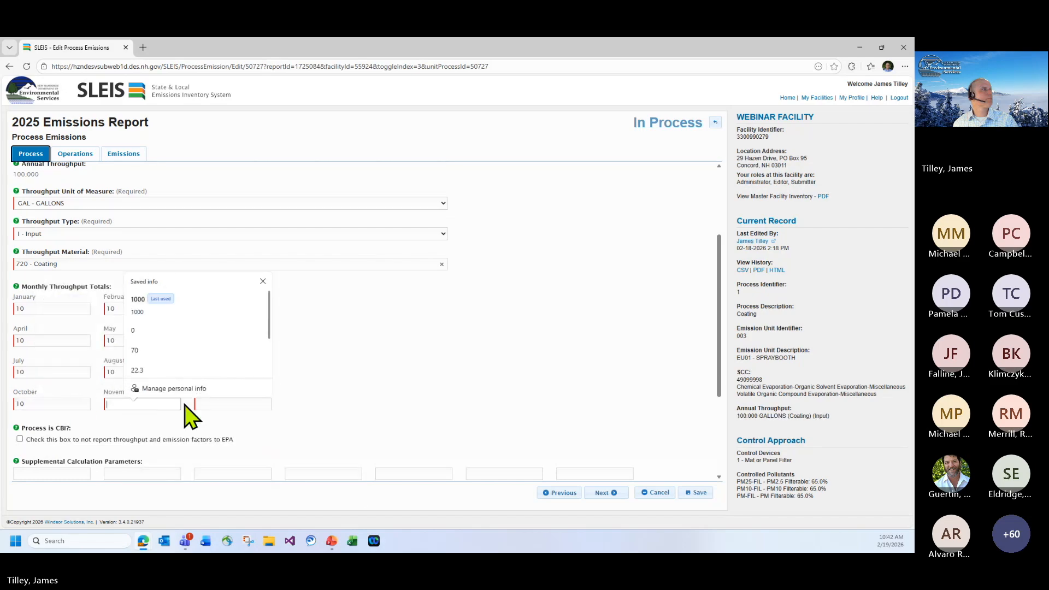
click(211, 405)
key(ctrl+v)
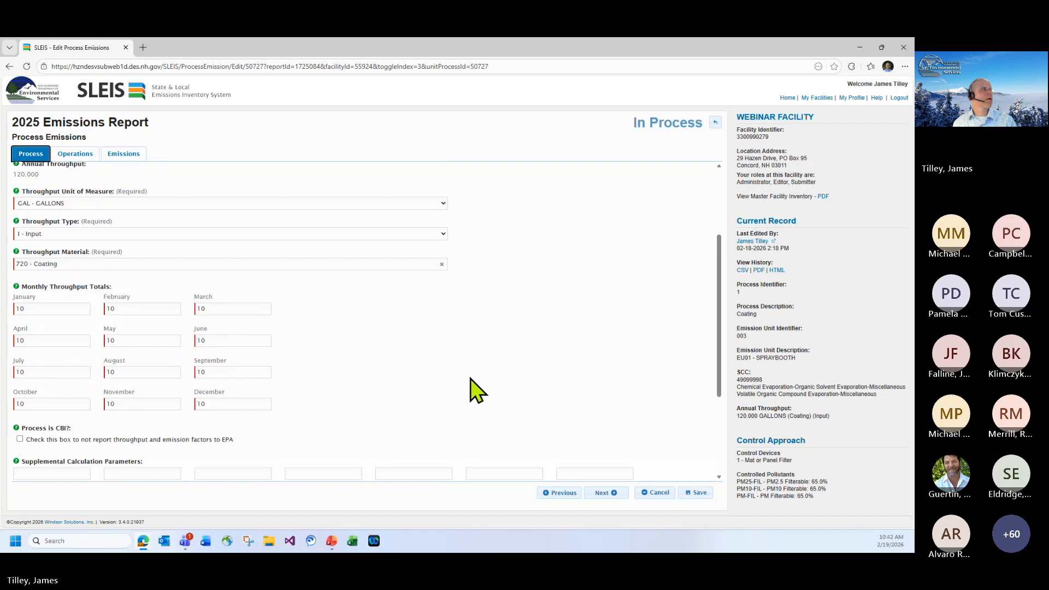
Set the Coating process's supplemental calculation parameters to 80 % VOC and a density of 8.33 lbs/unit.
scroll(477, 389, down, 3)
scroll(457, 381, up, 5)
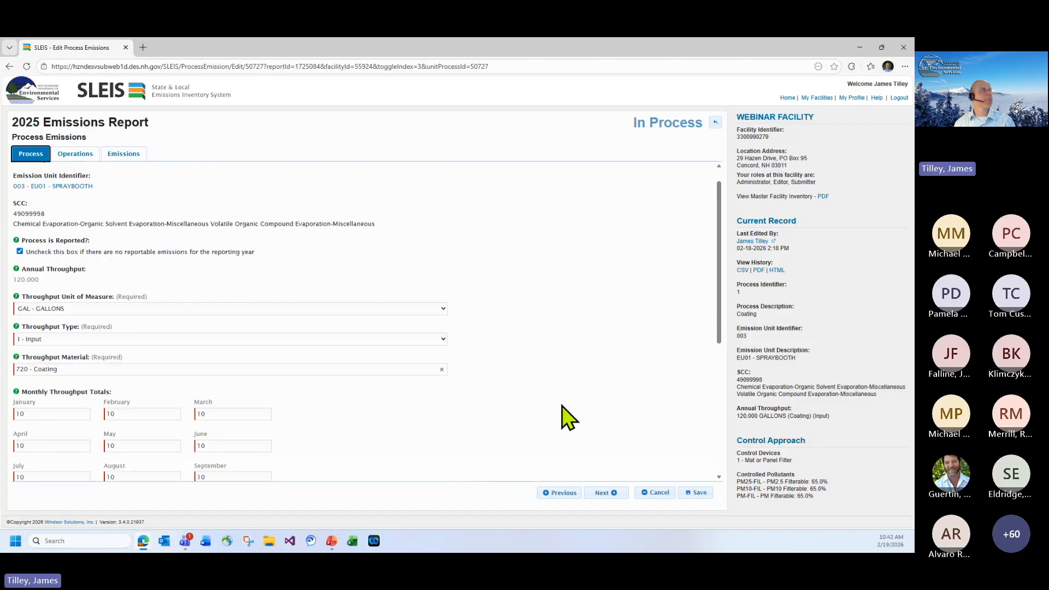
scroll(563, 410, down, 3)
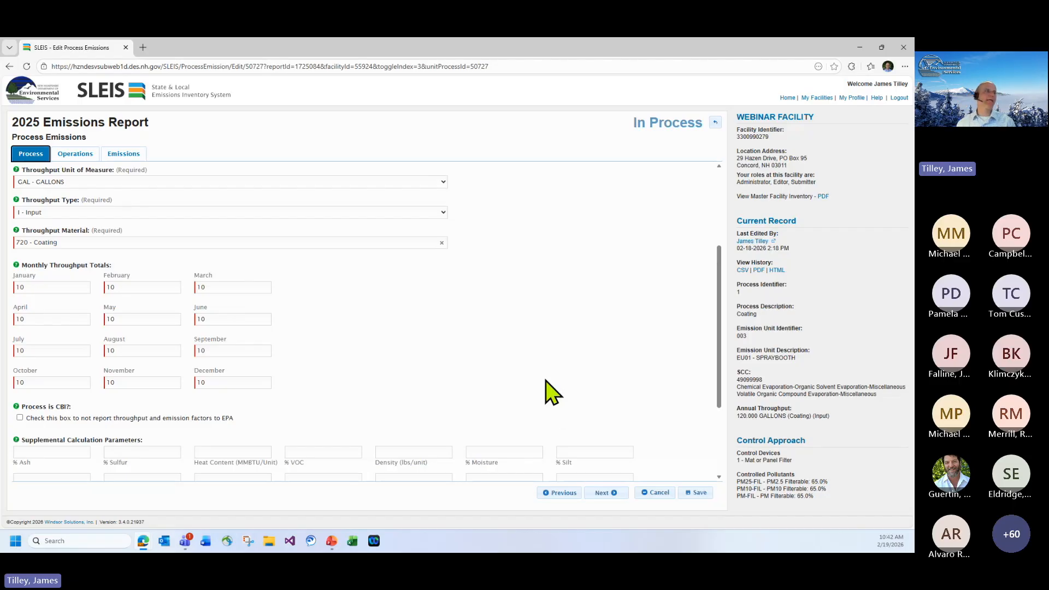
click(341, 451)
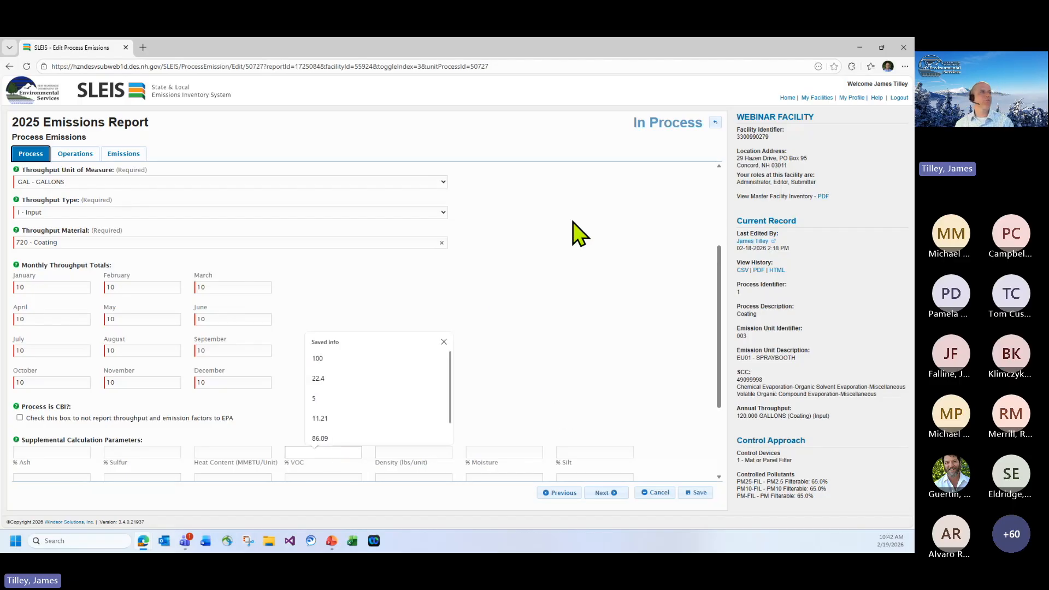
text(80)
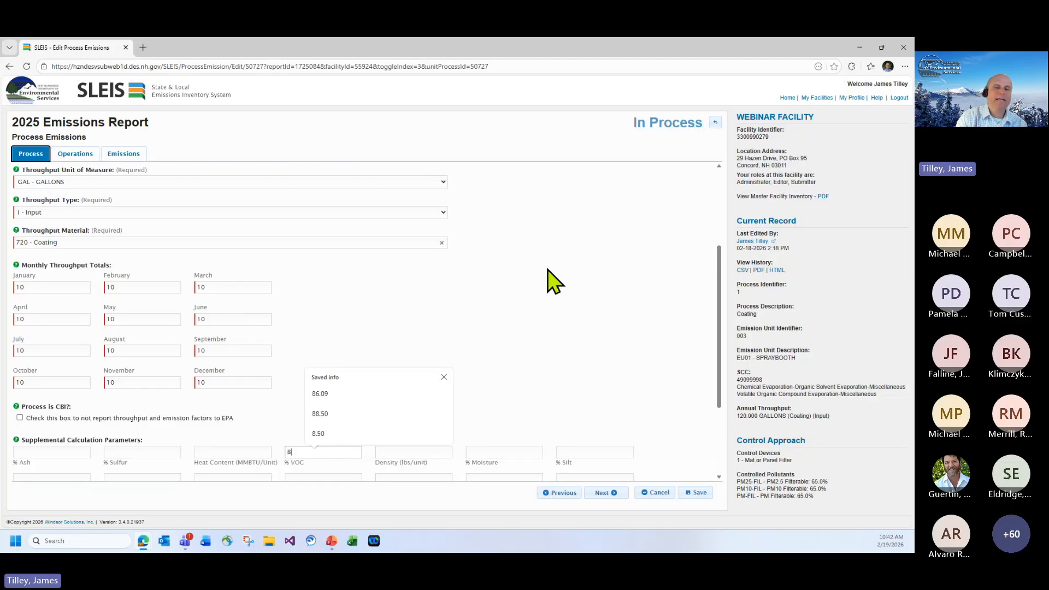
click(397, 452)
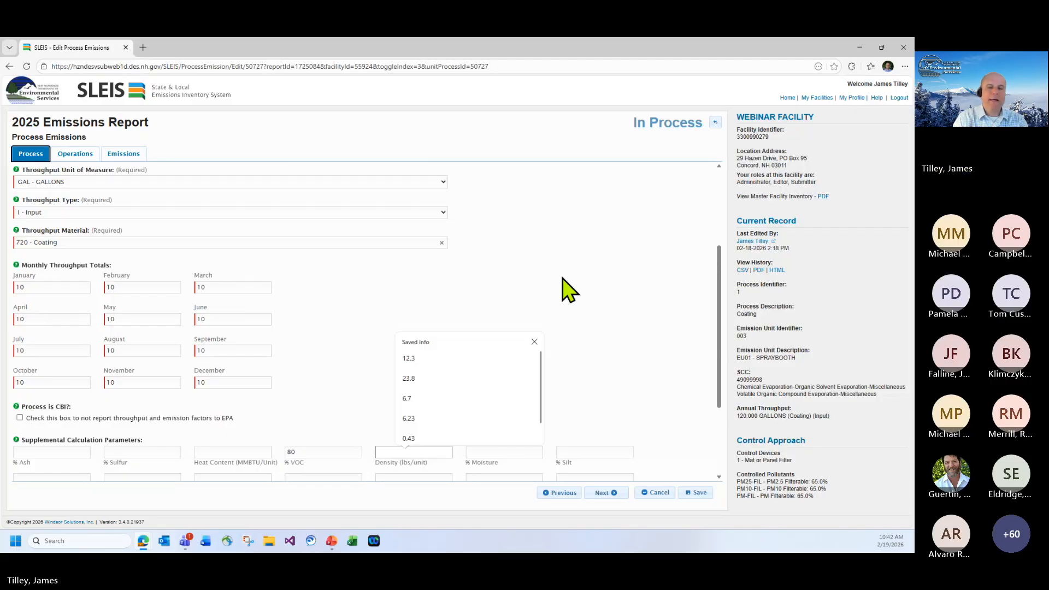
text(8.33)
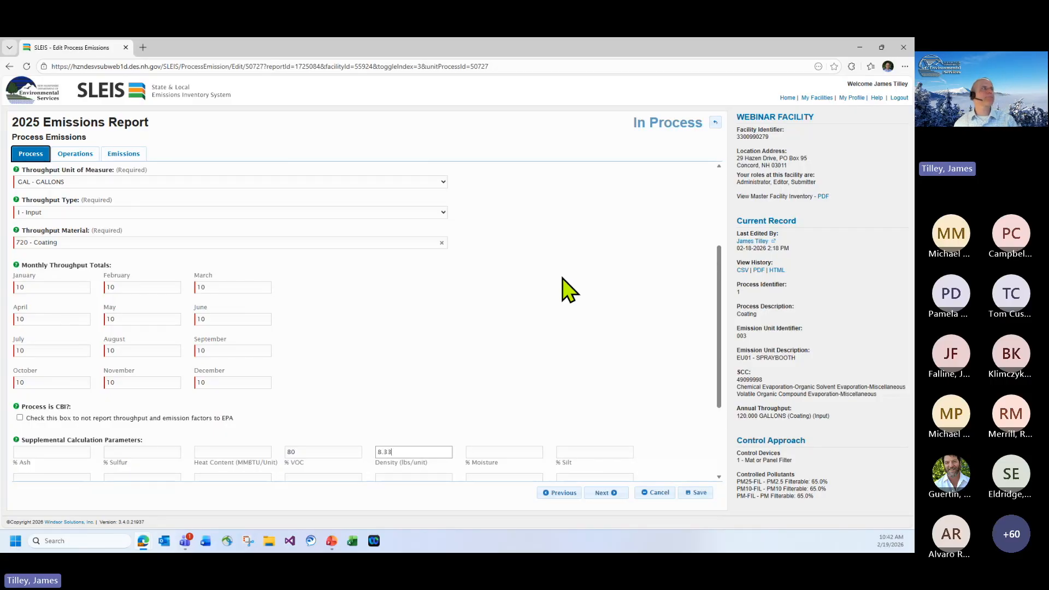
Set the Coating process's VOC calculation method to 3-1 - Material Balance EF (post-control) and apply the SLEIS Default formula DEN*(VOC/100).
click(123, 154)
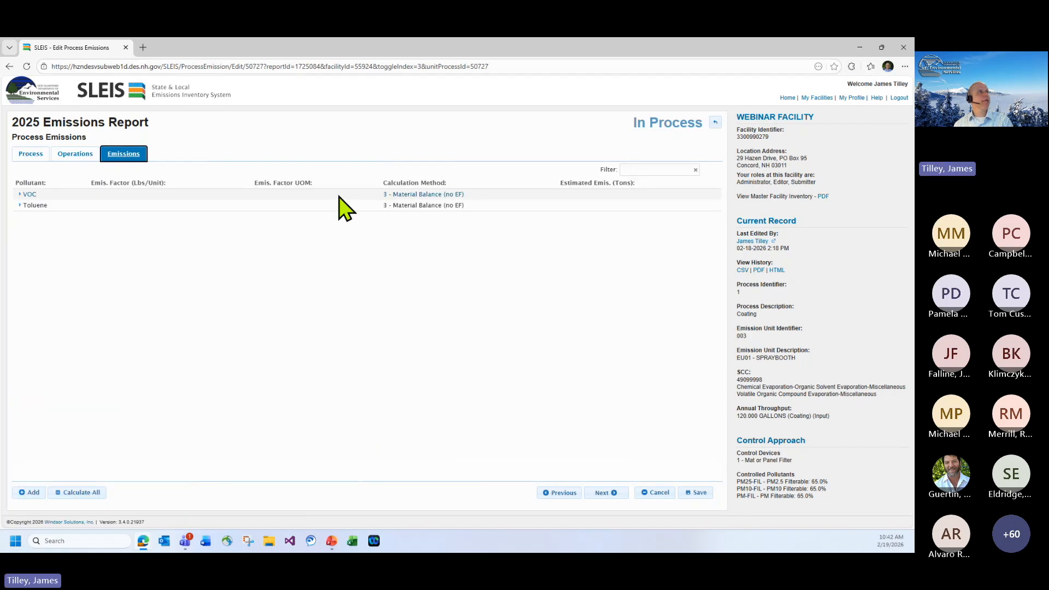
click(21, 195)
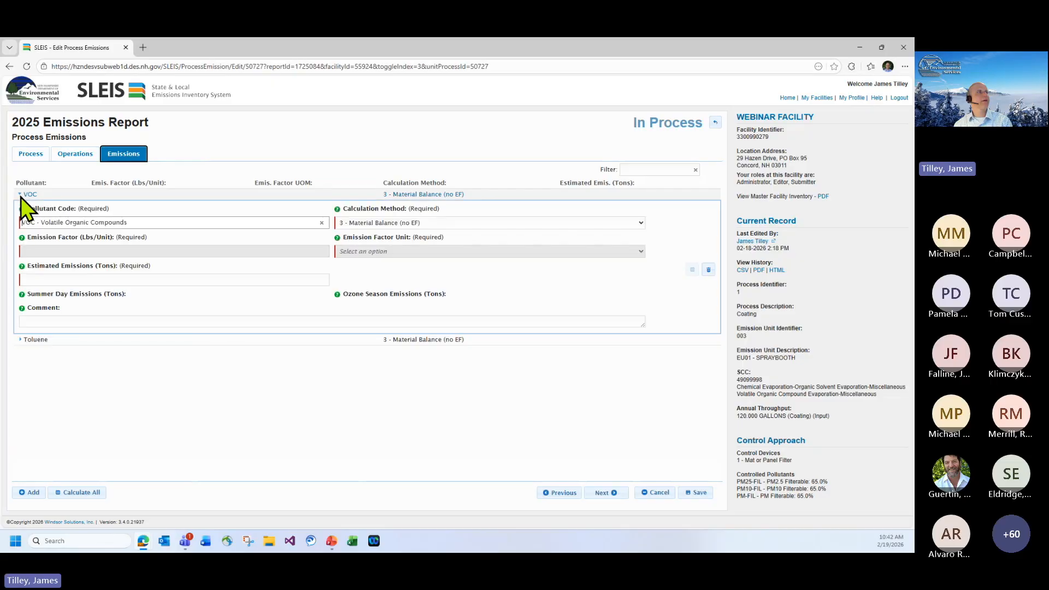
click(389, 223)
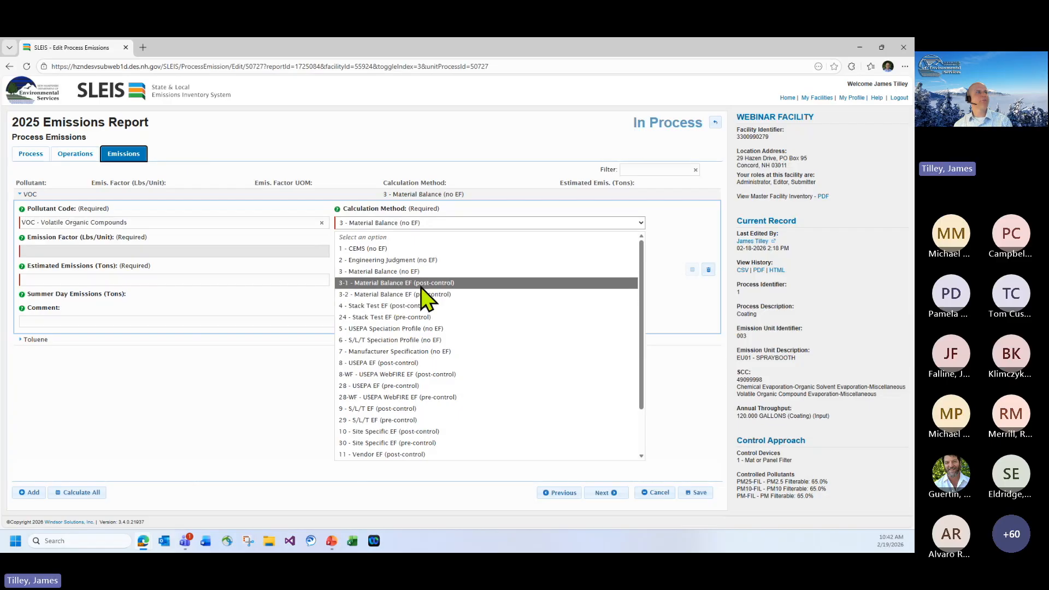
click(436, 290)
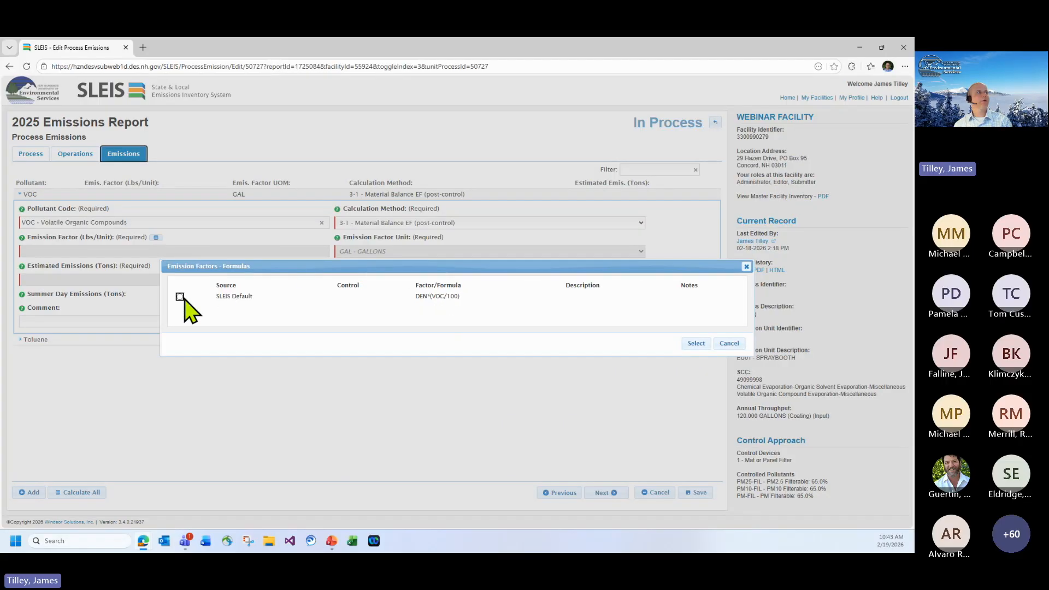
click(690, 344)
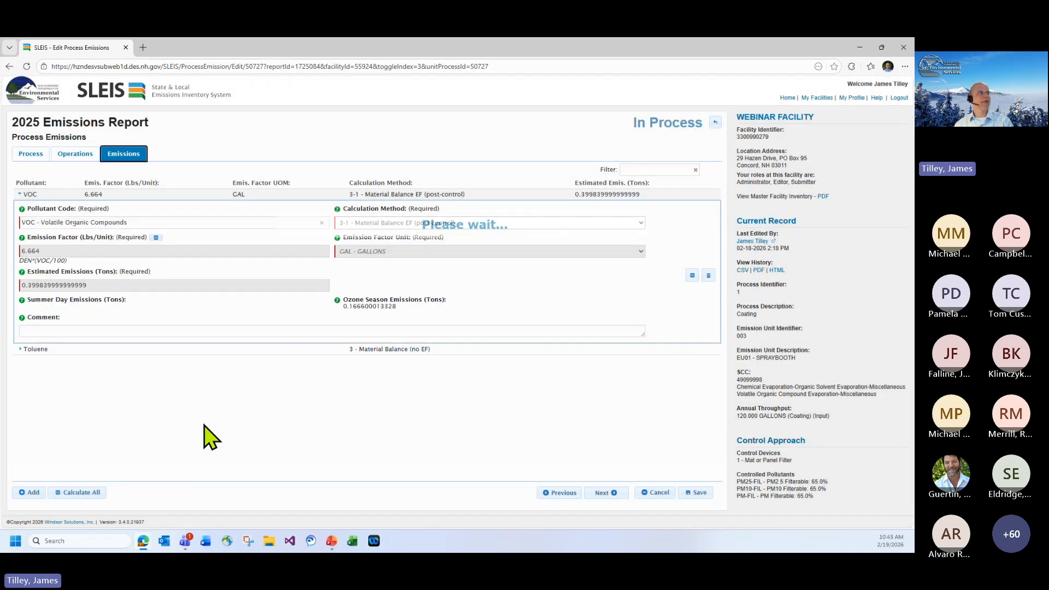
drag(41, 250, 20, 251)
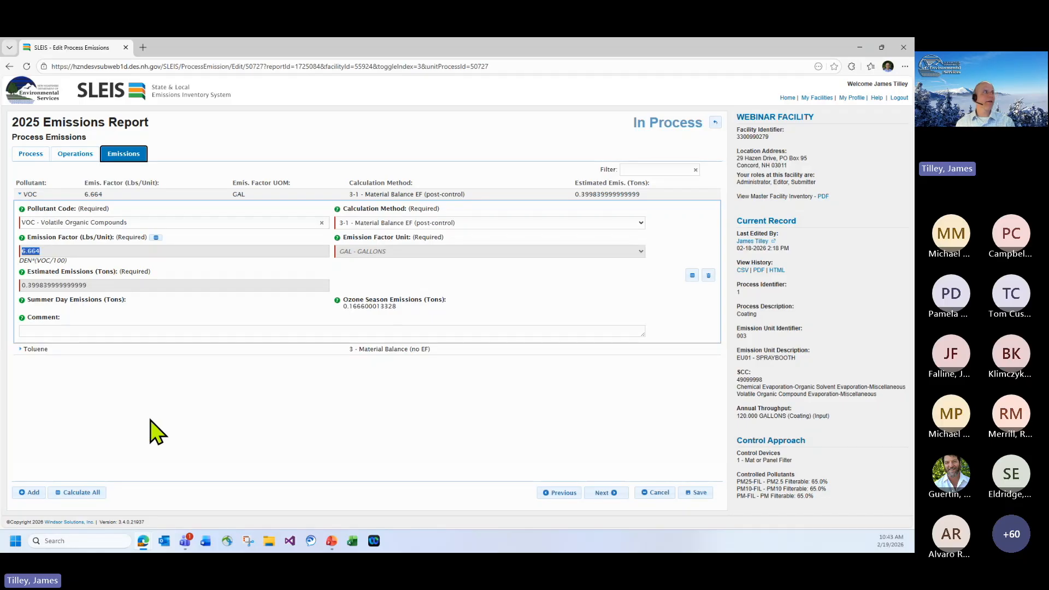
click(21, 195)
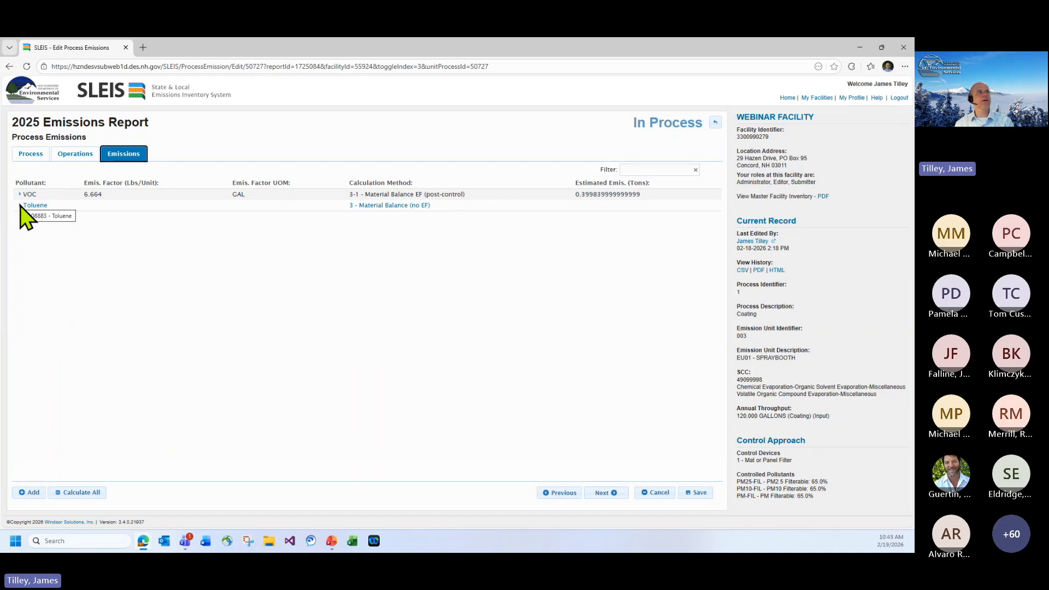
Enter .034 tons of estimated Toluene emissions for the Coating process with the 3 - Material Balance (no EF) method, and save the process.
click(21, 205)
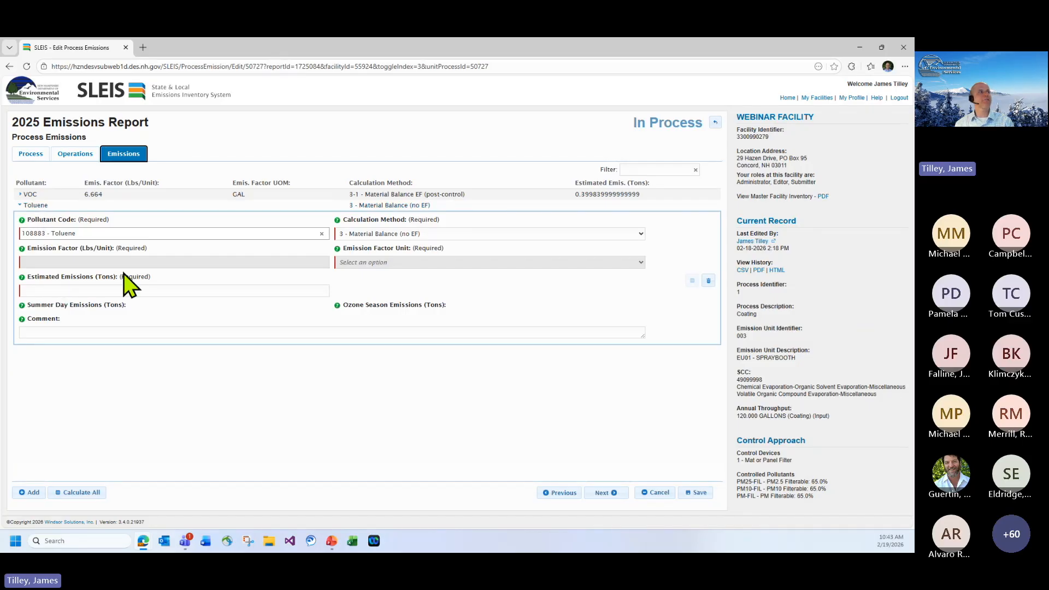
click(370, 234)
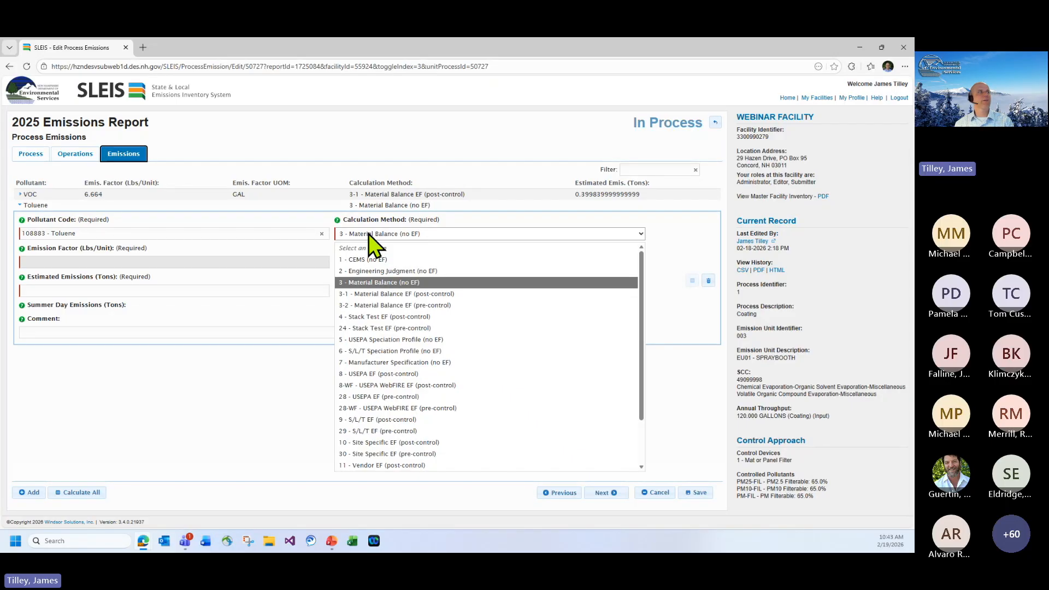
click(372, 284)
click(166, 291)
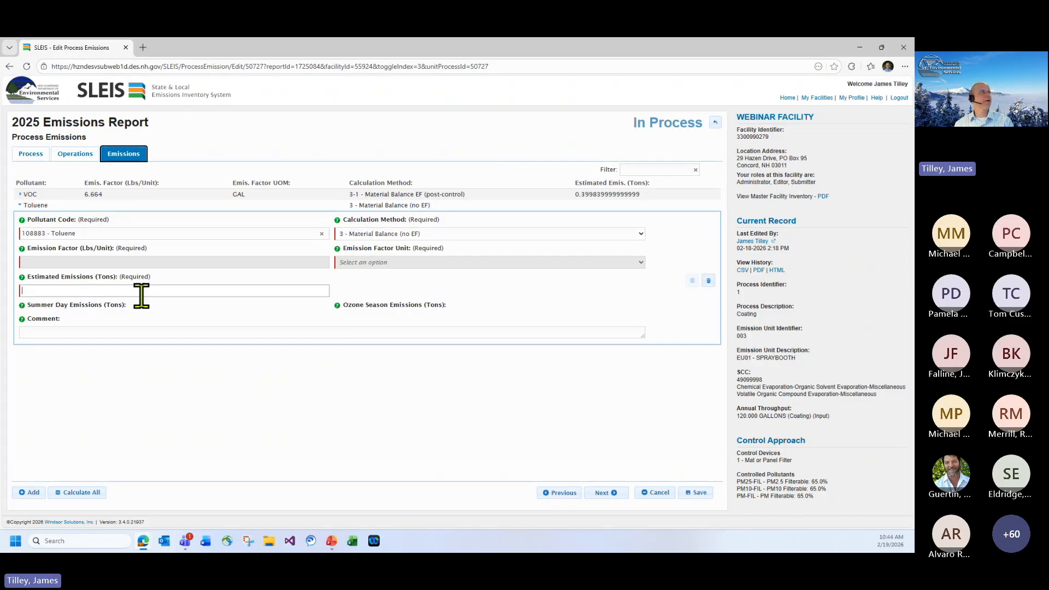
text(.034)
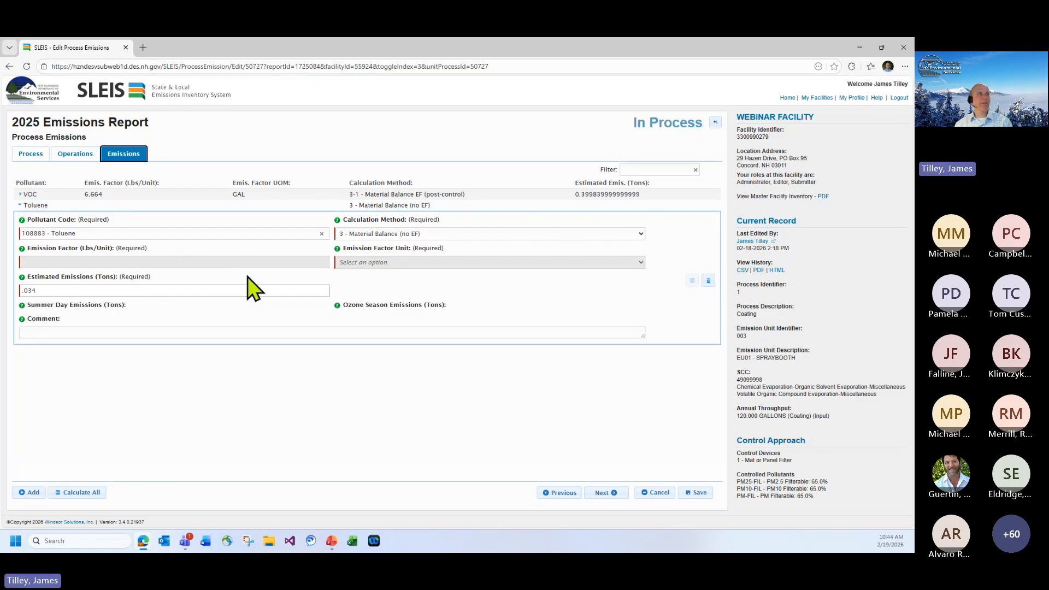
click(703, 494)
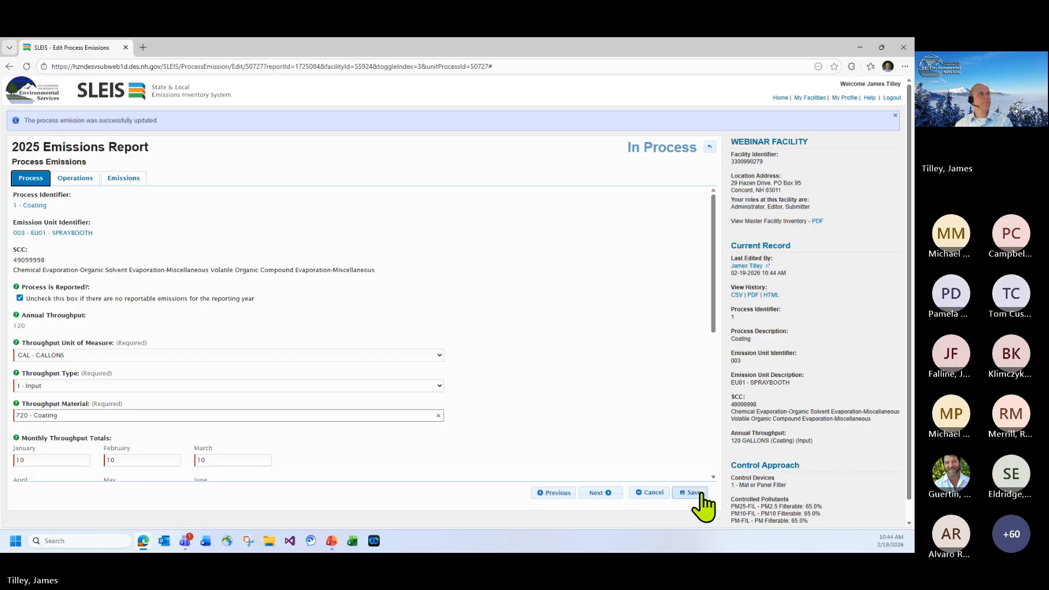
Open the solvent cleaning unit's Solvent process for editing and review its pollutants, emission factors and calculation methods.
click(709, 145)
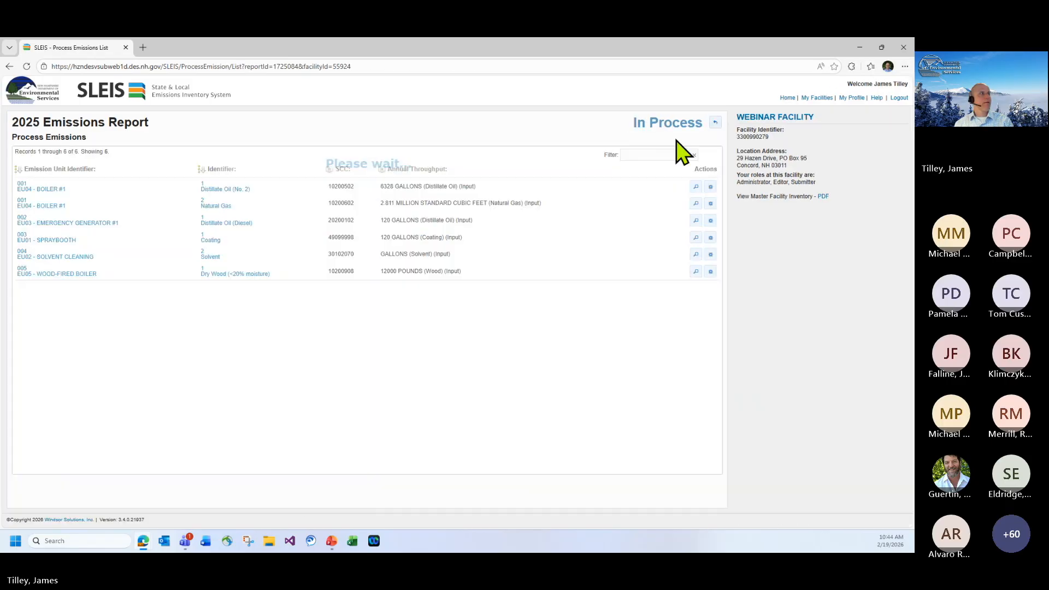
click(711, 254)
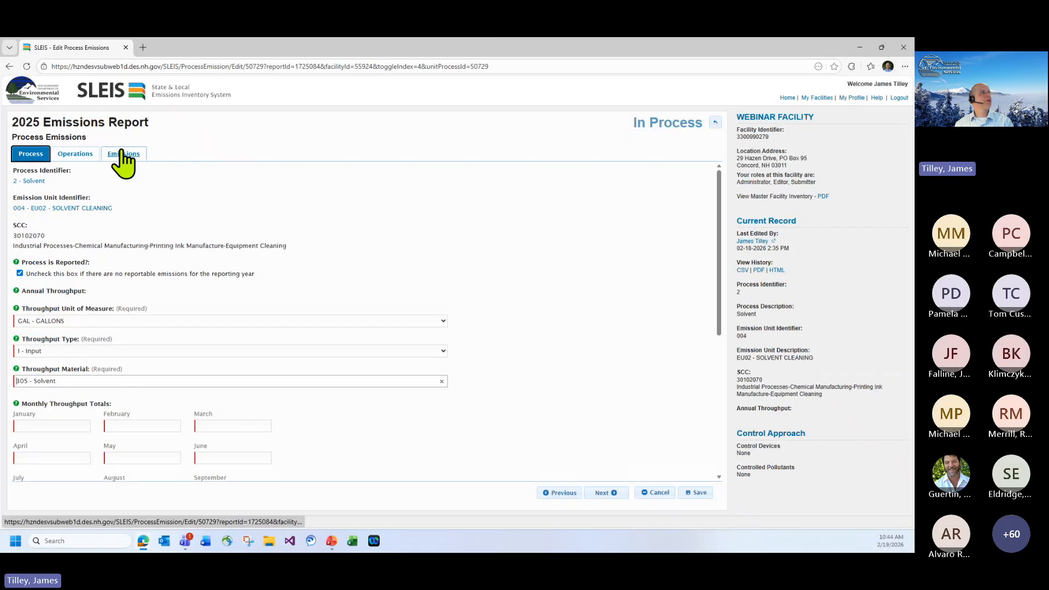
click(123, 154)
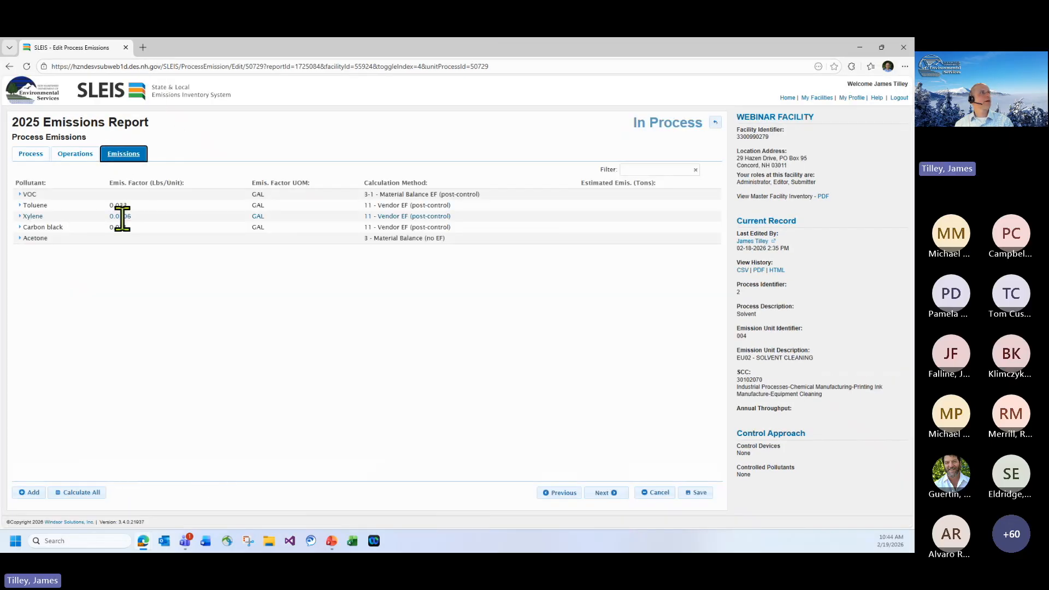
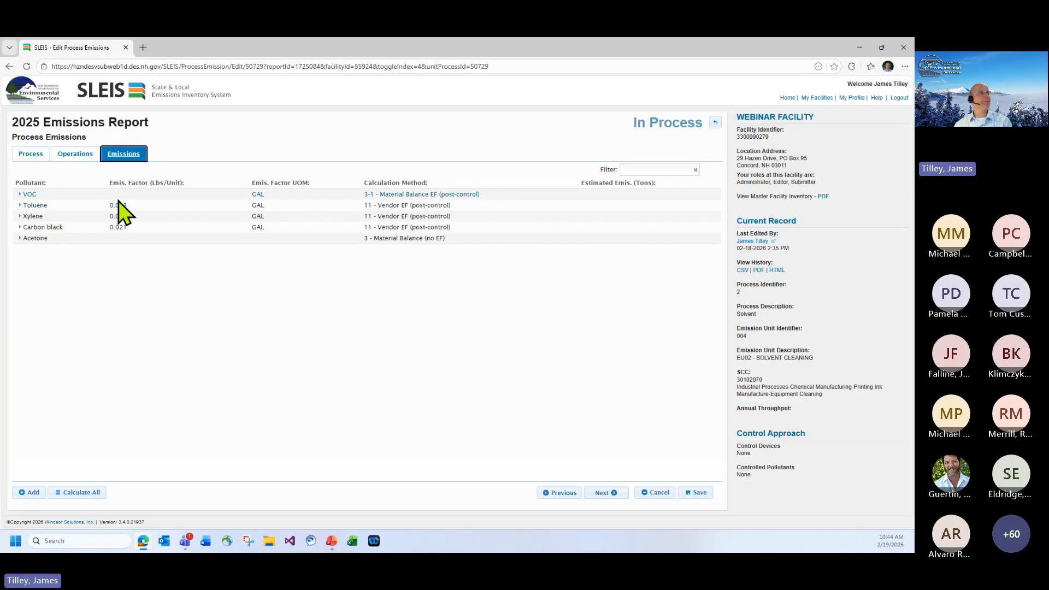
Fill the Solvent process's monthly throughput totals with the saved entries of 10 gallons for every month.
click(39, 155)
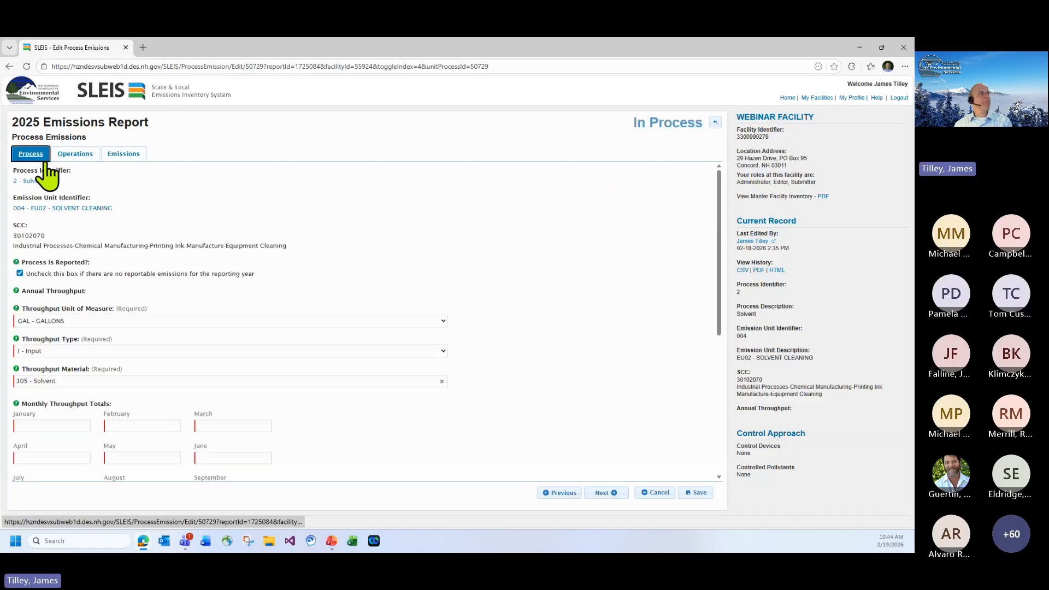
scroll(215, 298, down, 5)
scroll(215, 298, up, 3)
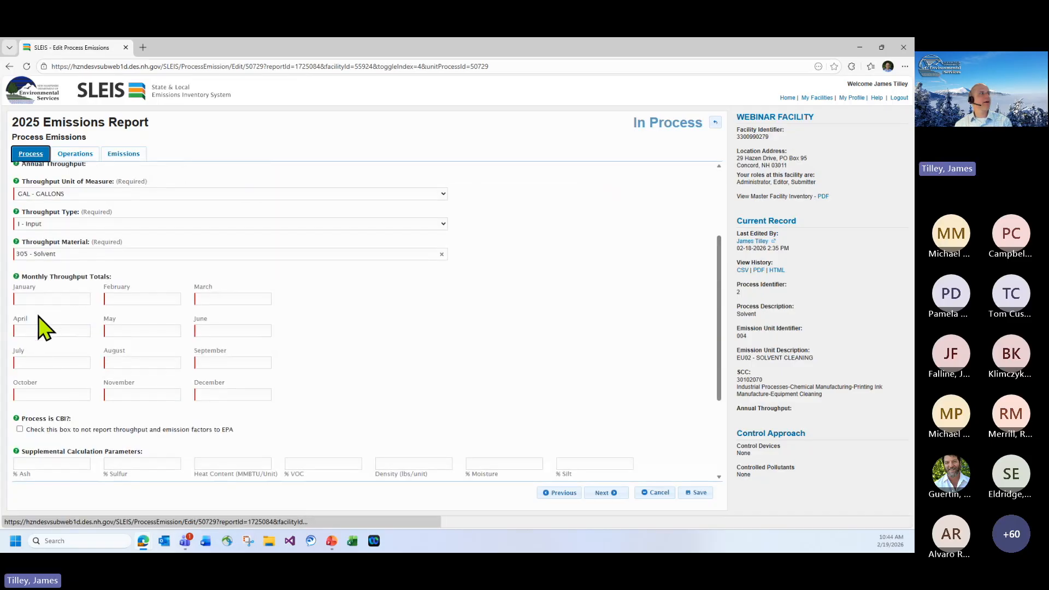
click(38, 302)
click(60, 348)
scroll(402, 391, down, 3)
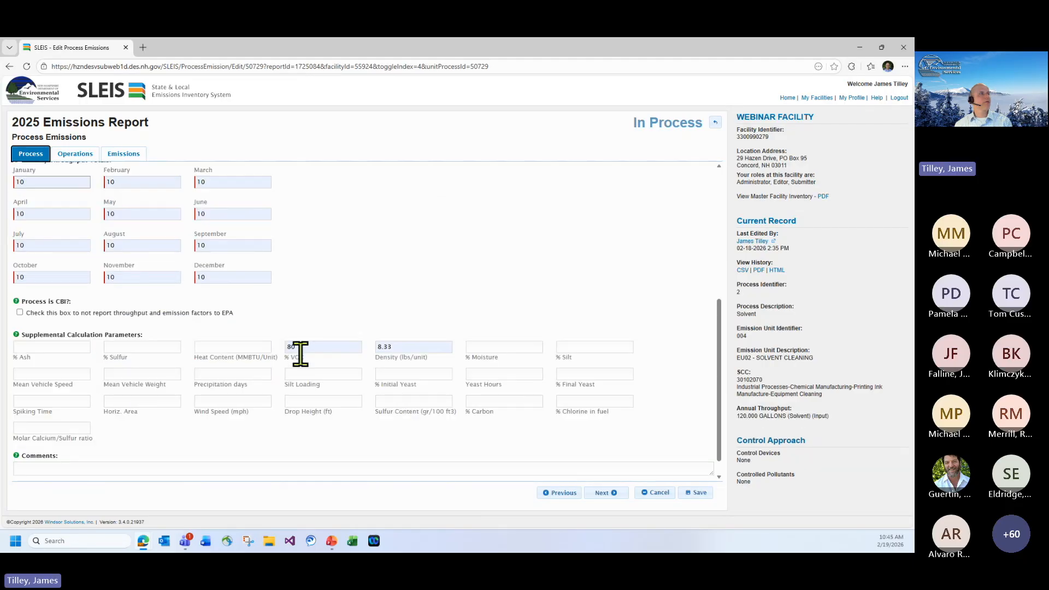
Change the Solvent process's supplemental calculation parameters to 70 % VOC and a density of 7.01 lbs/unit.
drag(297, 346, 287, 346)
text(70)
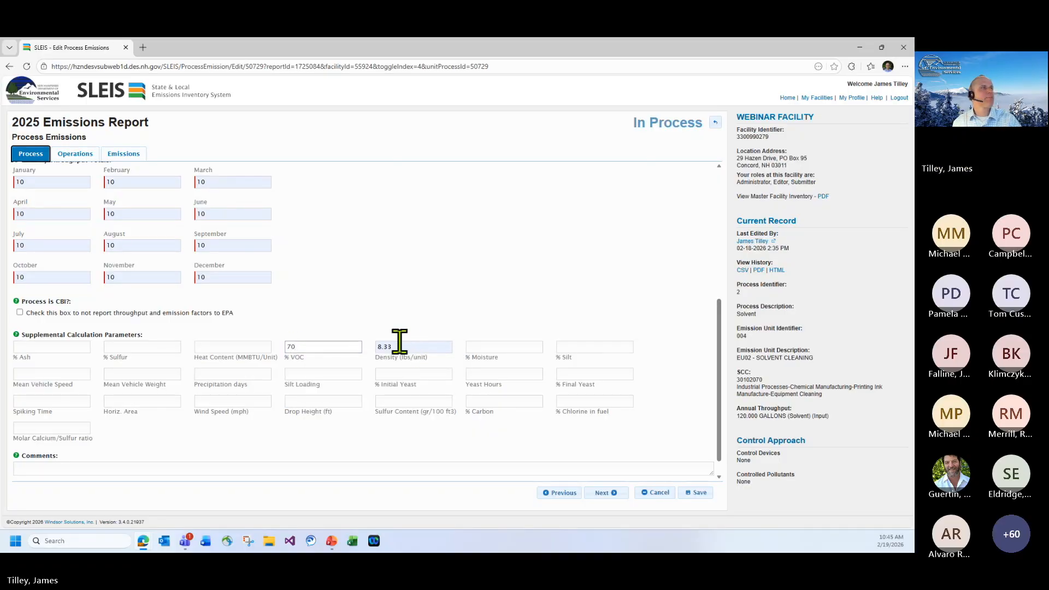
drag(398, 346, 368, 355)
text(7.01)
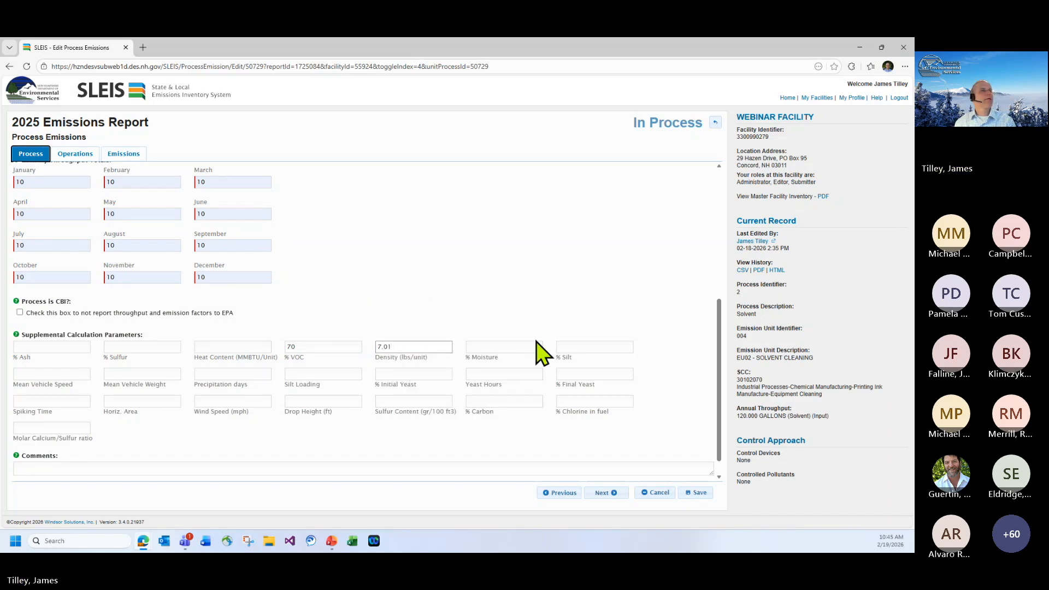
Enter .5 tons of estimated Acetone emissions for the Solvent process, save the process, and return to the process emissions list.
click(130, 155)
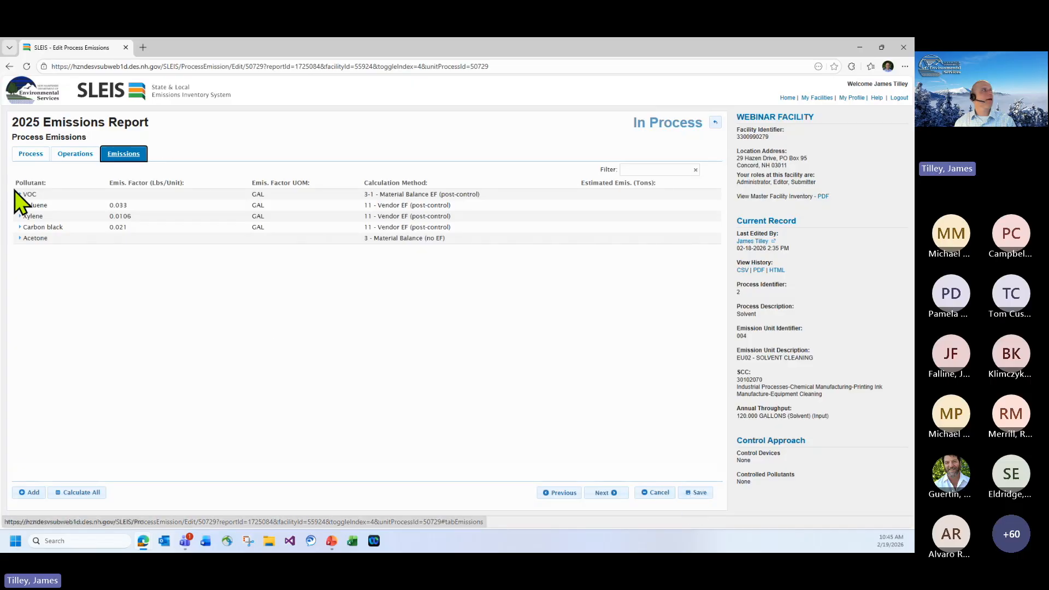
click(699, 494)
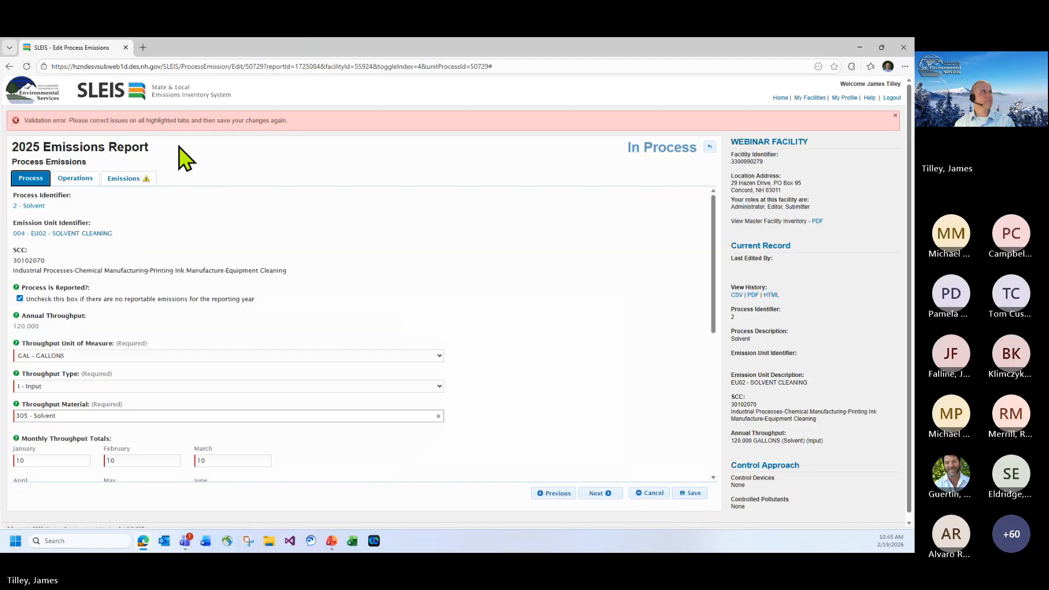
click(132, 176)
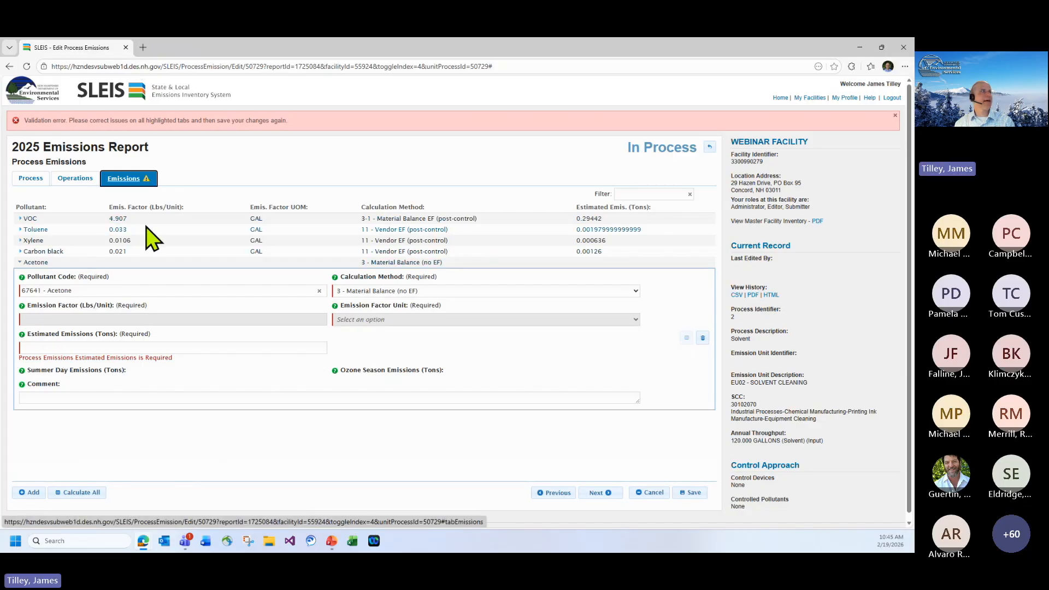
click(64, 349)
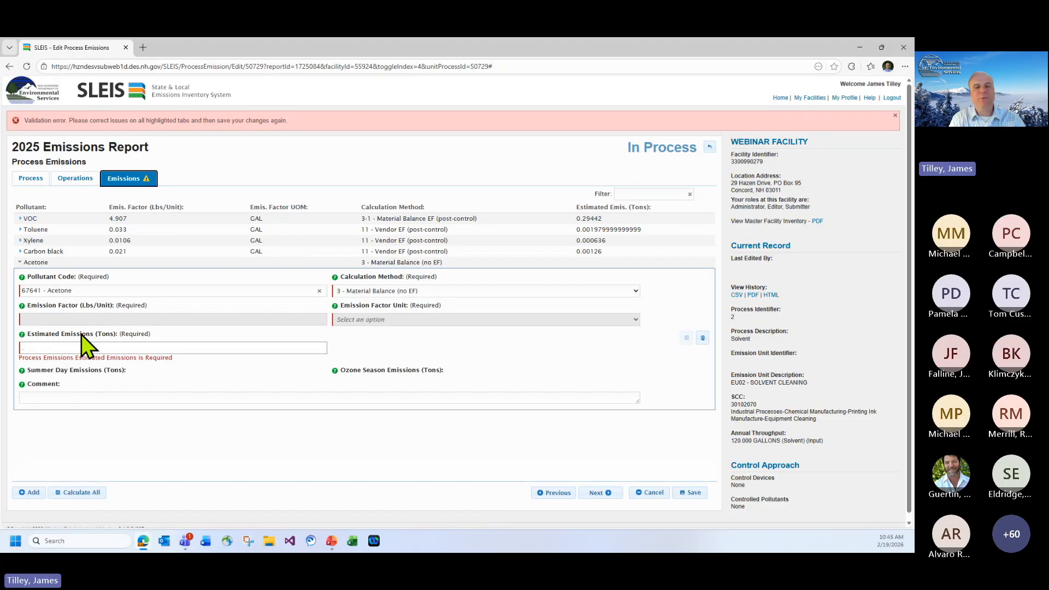
text(.5)
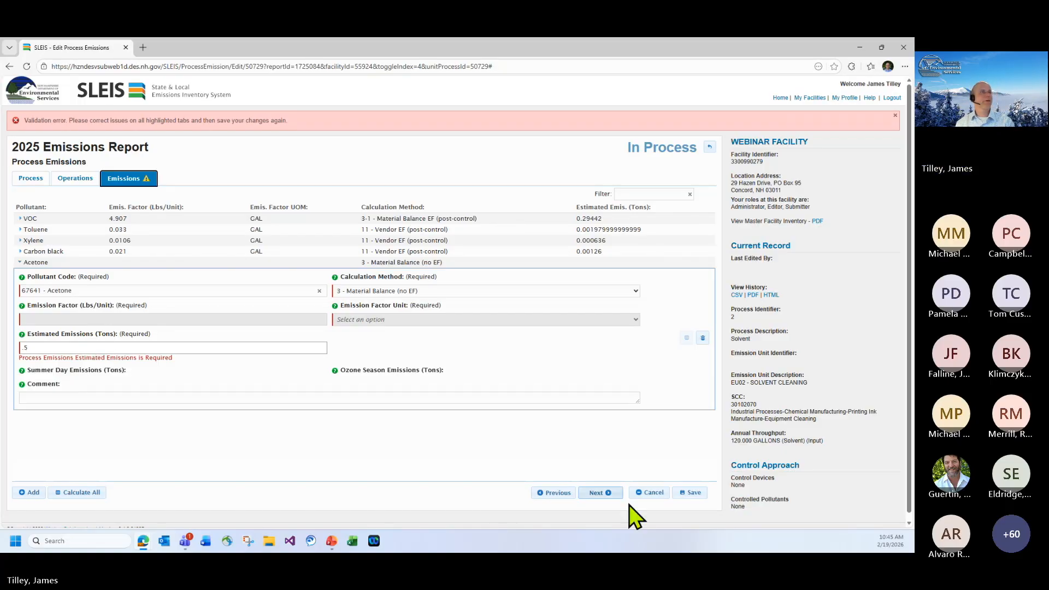
click(682, 495)
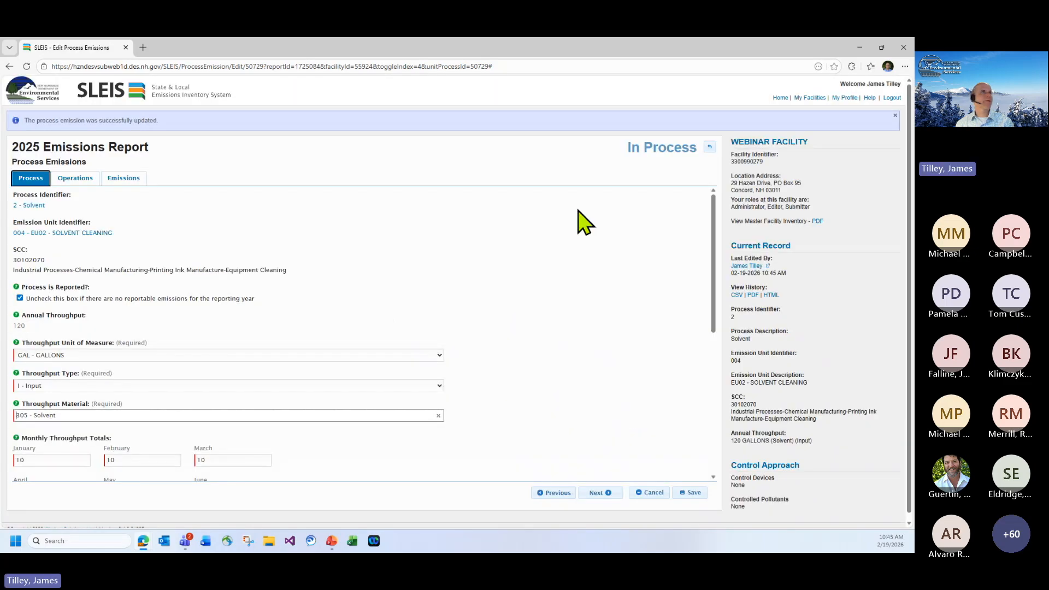
click(709, 147)
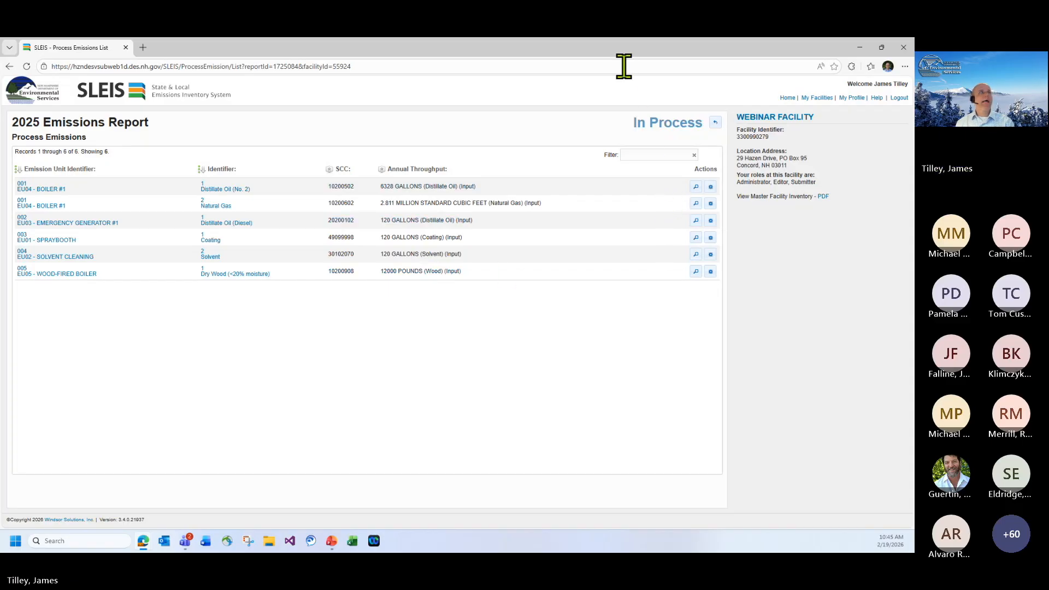
Check the emergency generator's Distillate Oil (Diesel) process for its monthly throughput and supplemental parameters, and return to the report overview.
click(716, 122)
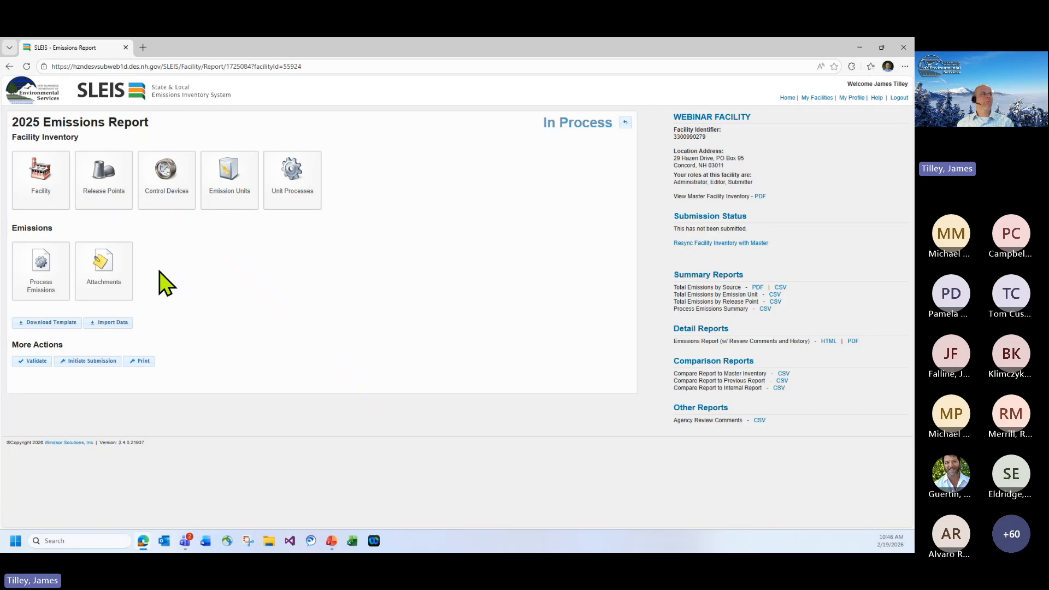
click(63, 289)
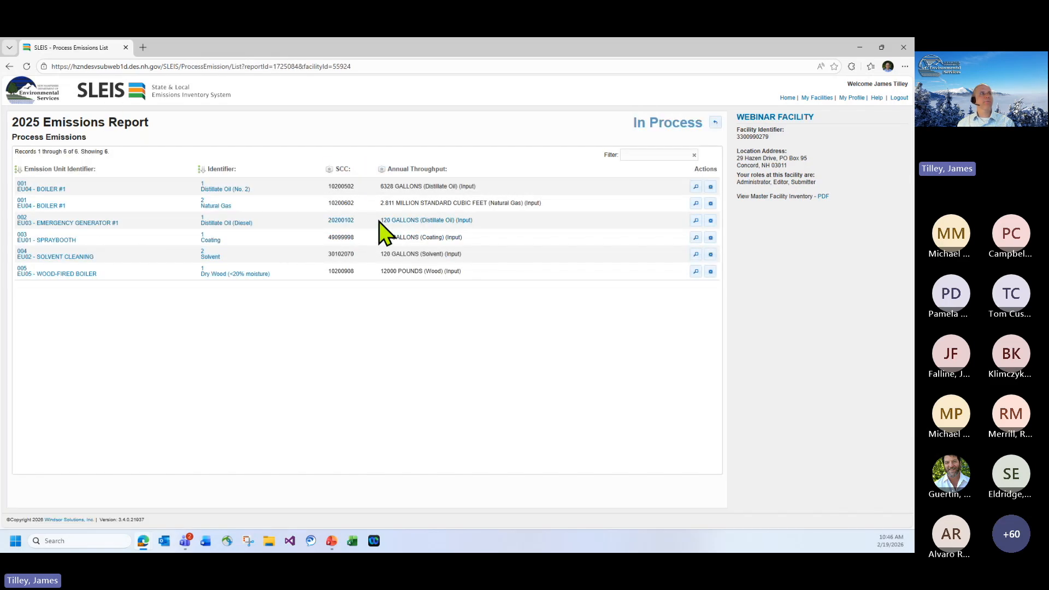
click(711, 221)
scroll(40, 433, down, 5)
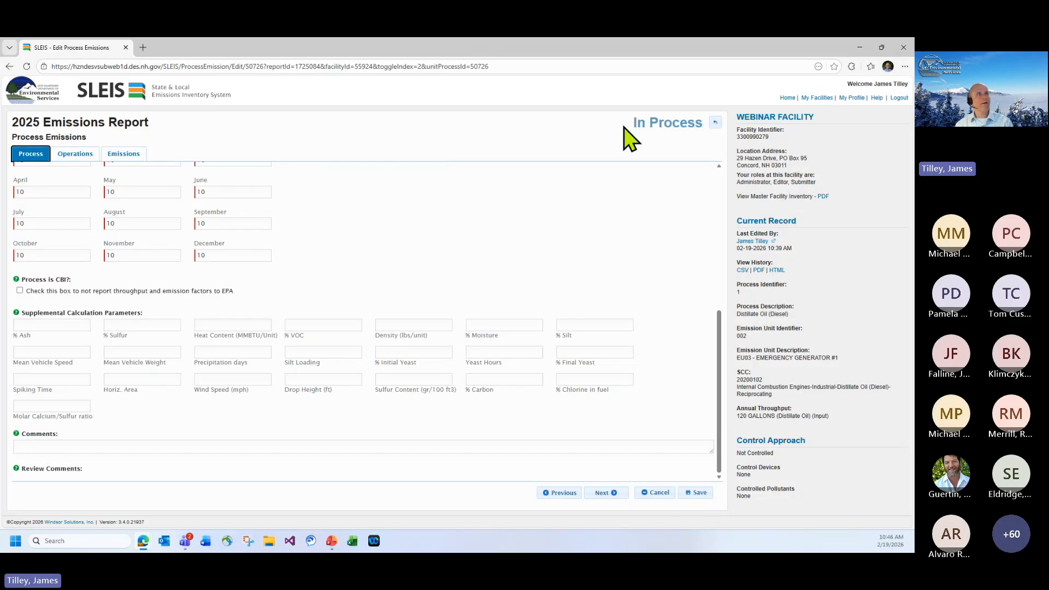
click(715, 123)
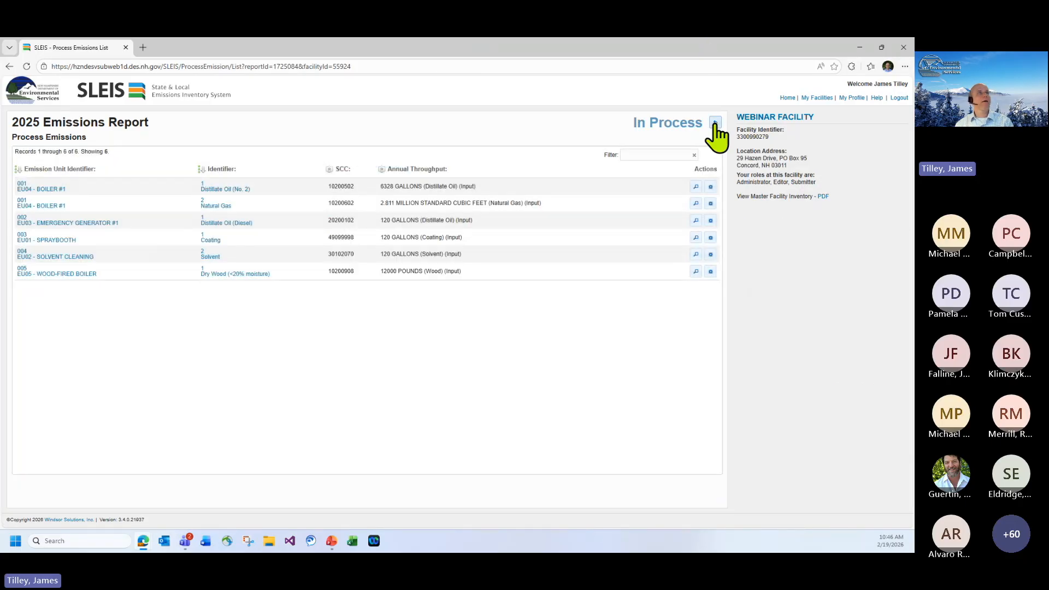
click(715, 123)
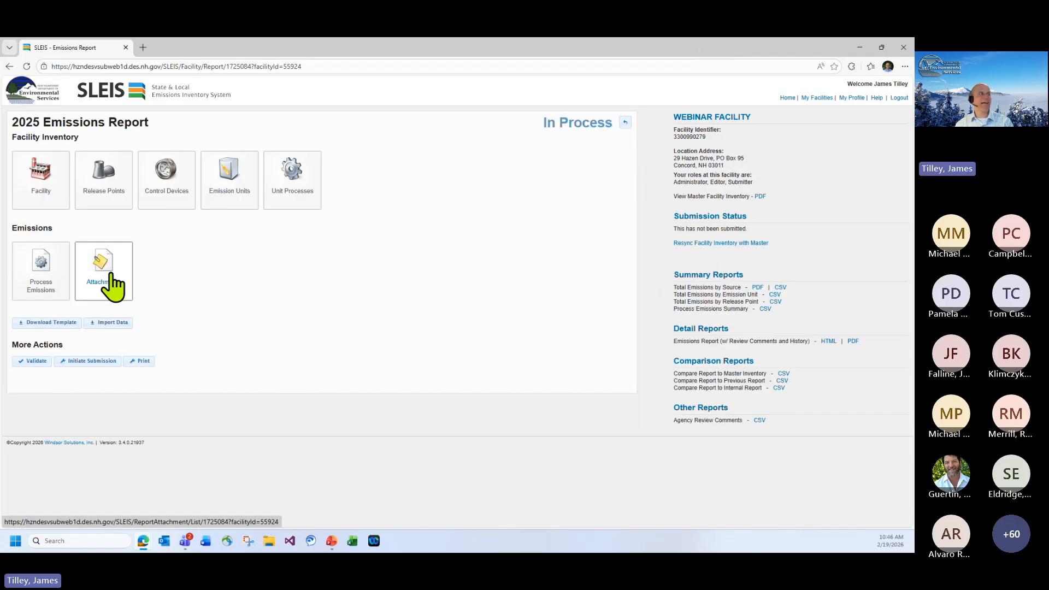
Start a new report attachment and choose SULFUR DOCUMENTATION.pdf as its file.
click(122, 279)
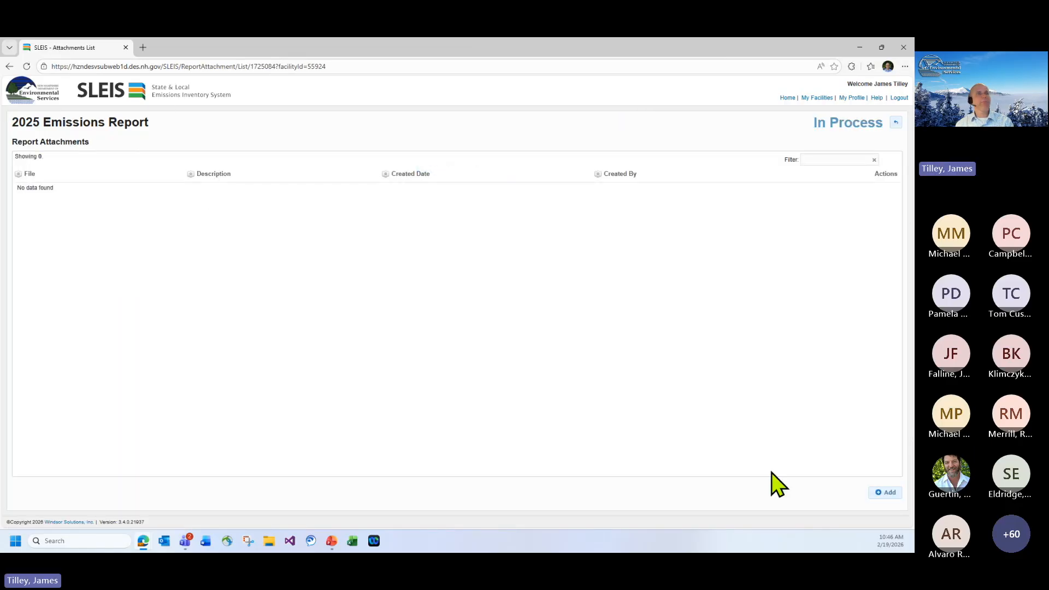
click(885, 493)
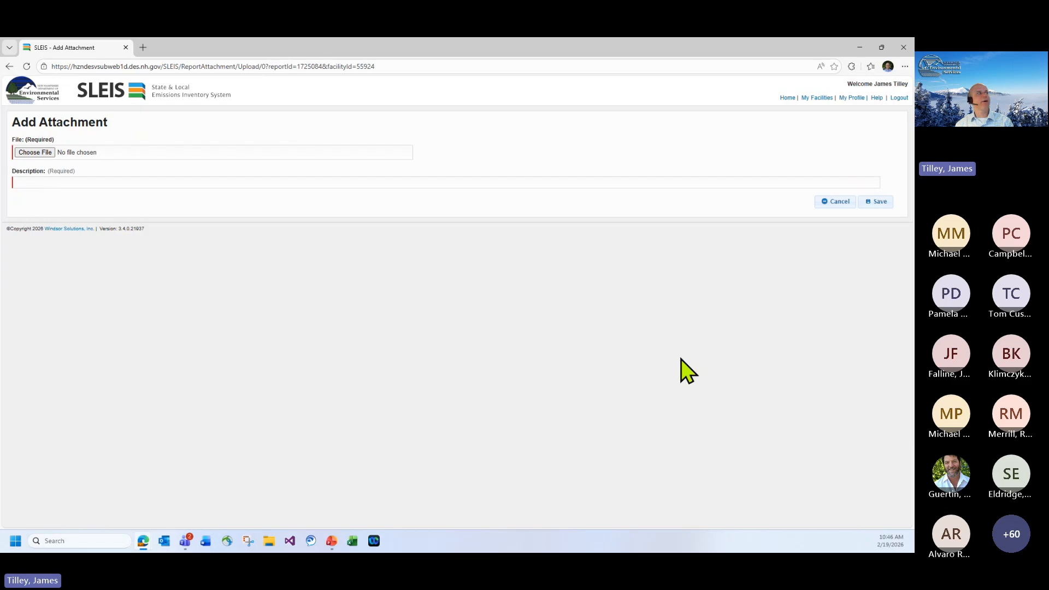
click(34, 153)
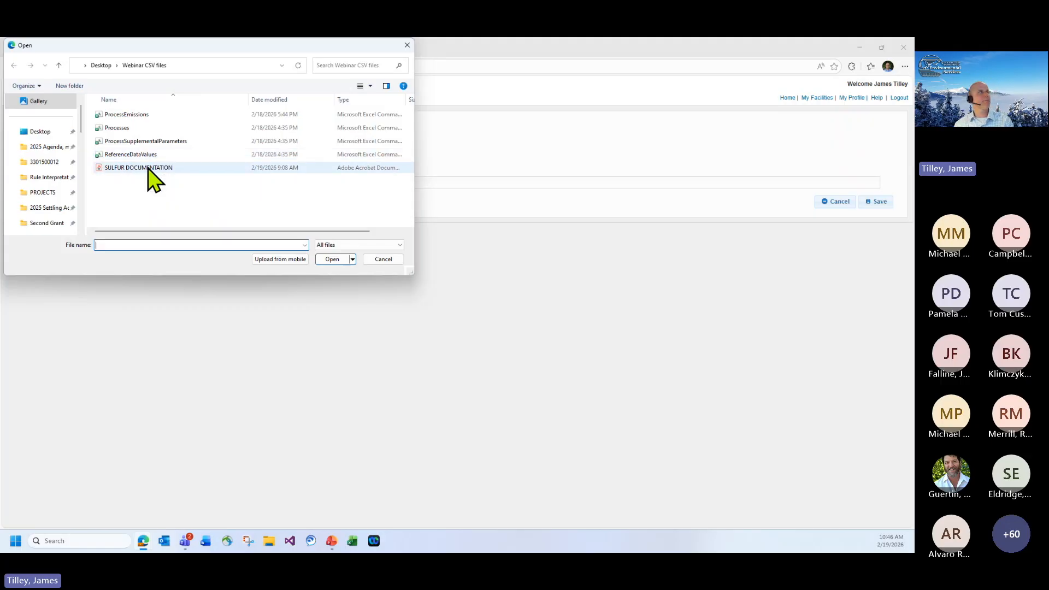
double_click(149, 168)
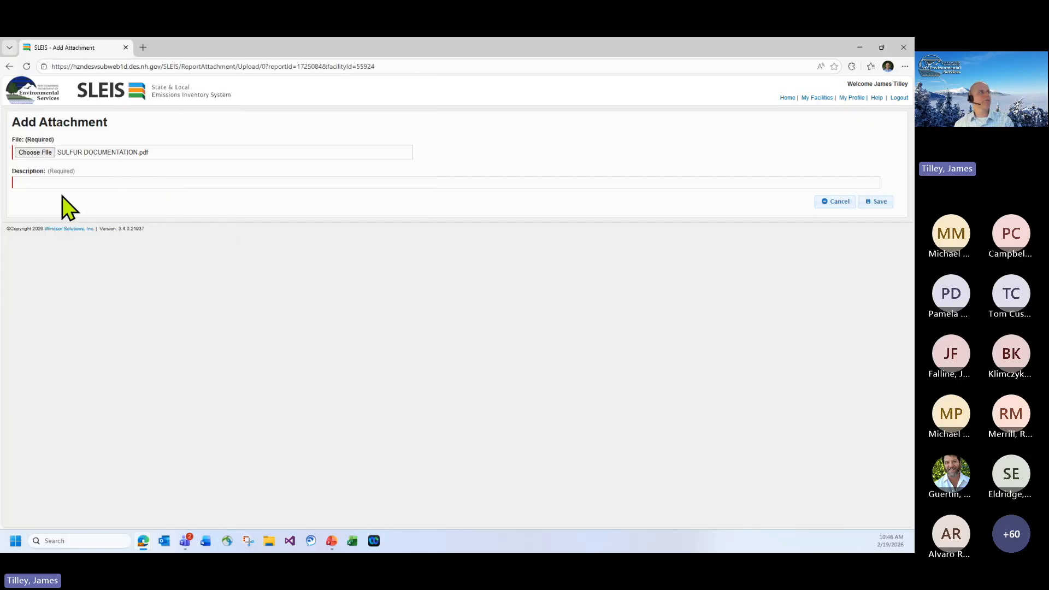
Describe the attachment as "Emergency Generator Sulfur Documentation" and save it.
click(57, 182)
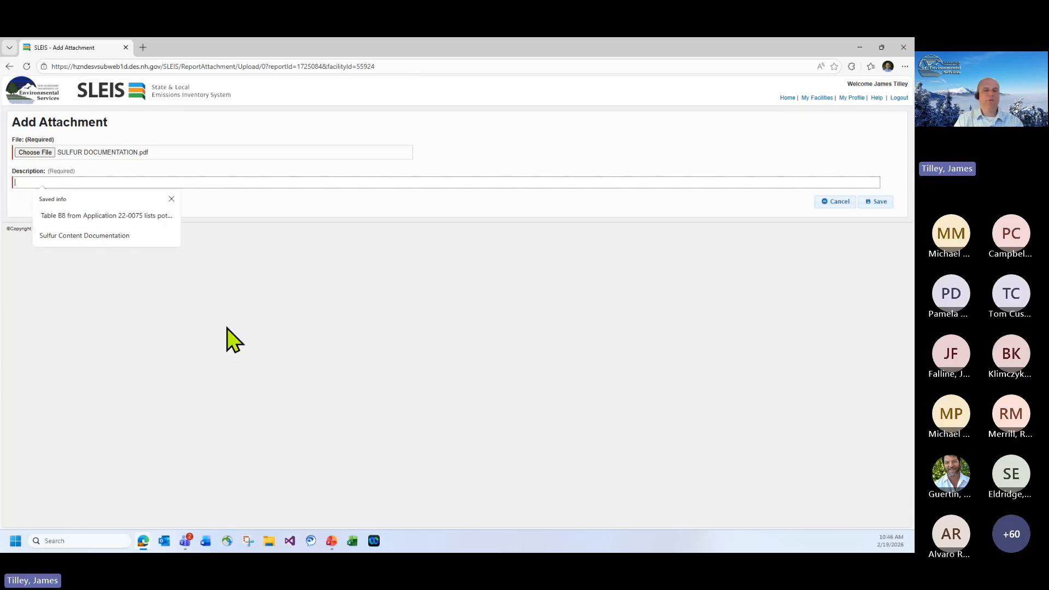
text(Emerge)
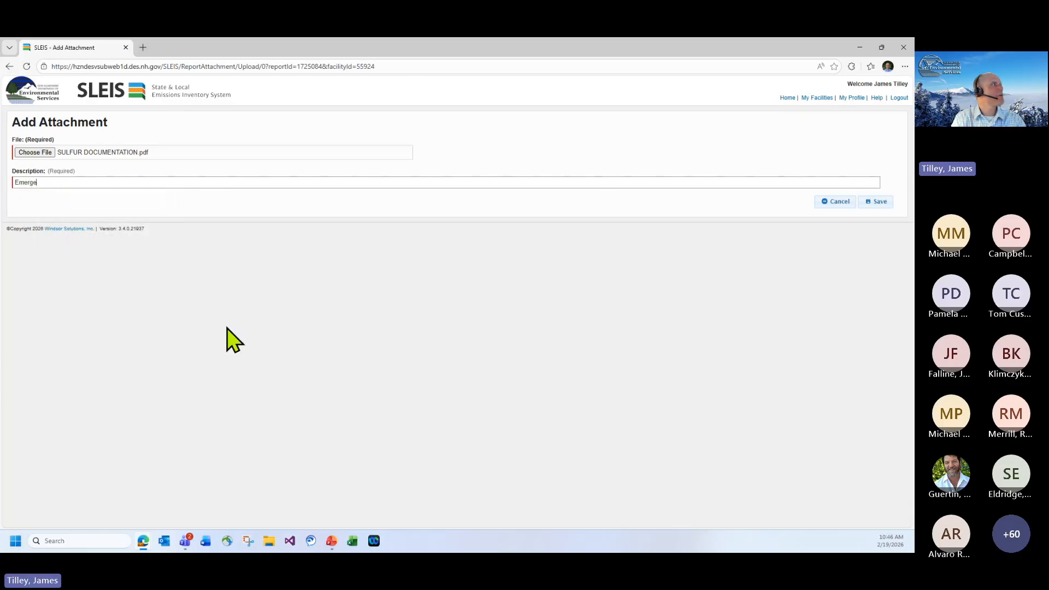
text(ncy Gene)
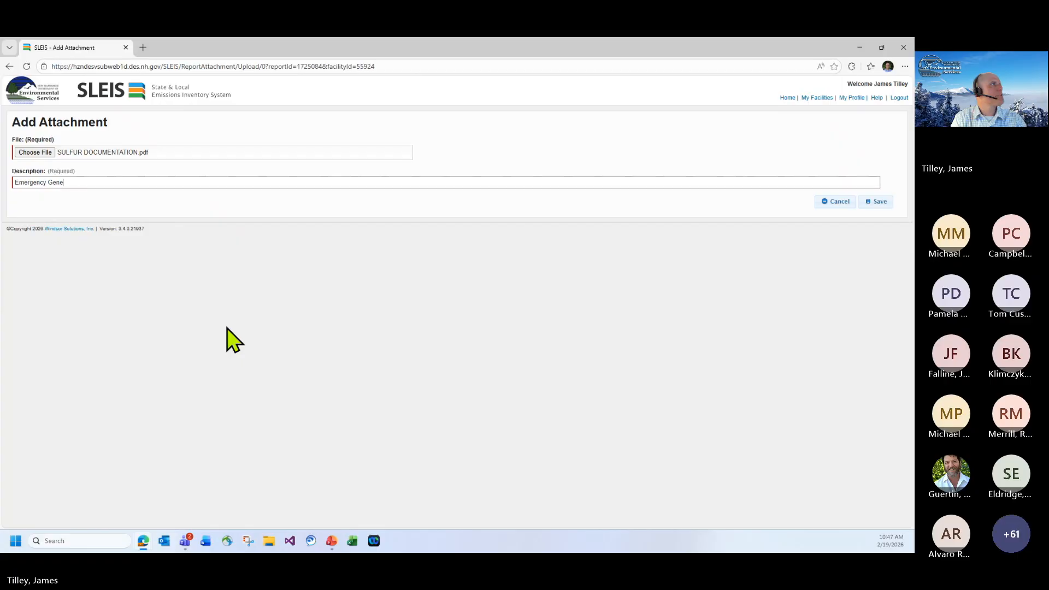
text(rator Sulfur Documentaion)
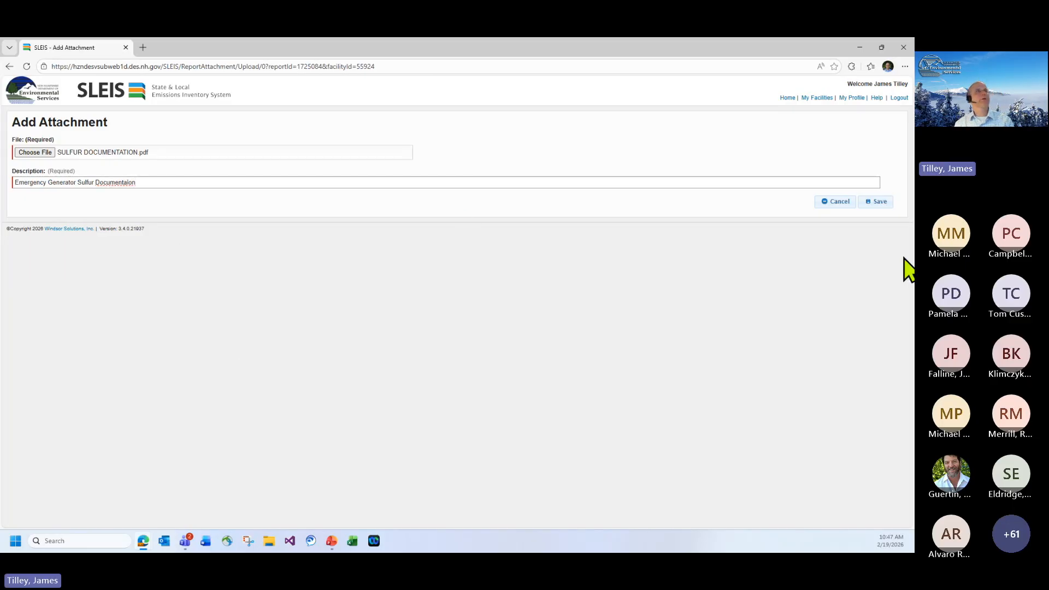
right_click(153, 178)
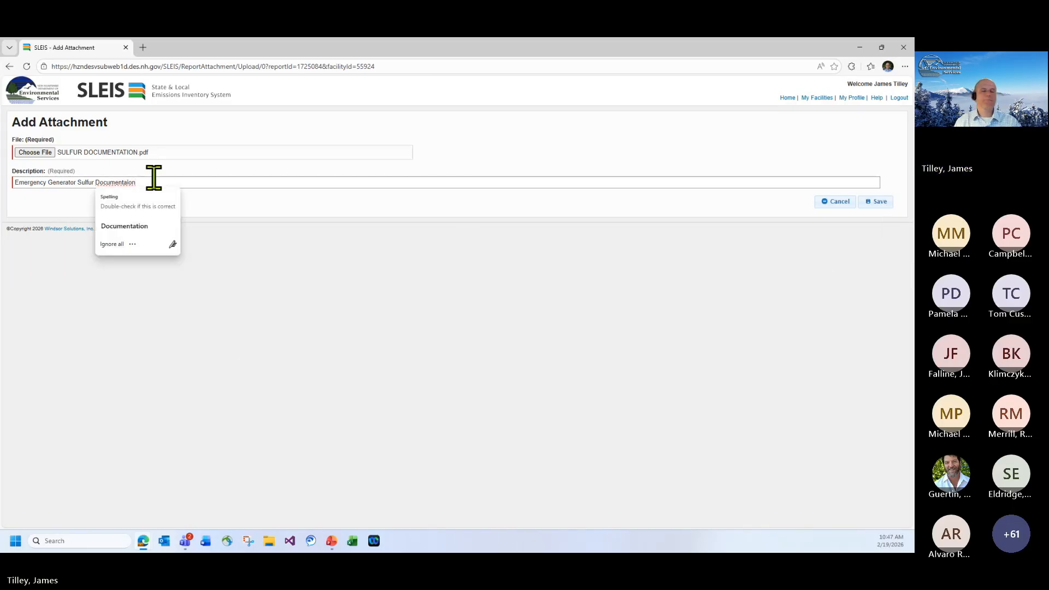
click(154, 179)
key(BackSpace)
key(BackSpace)
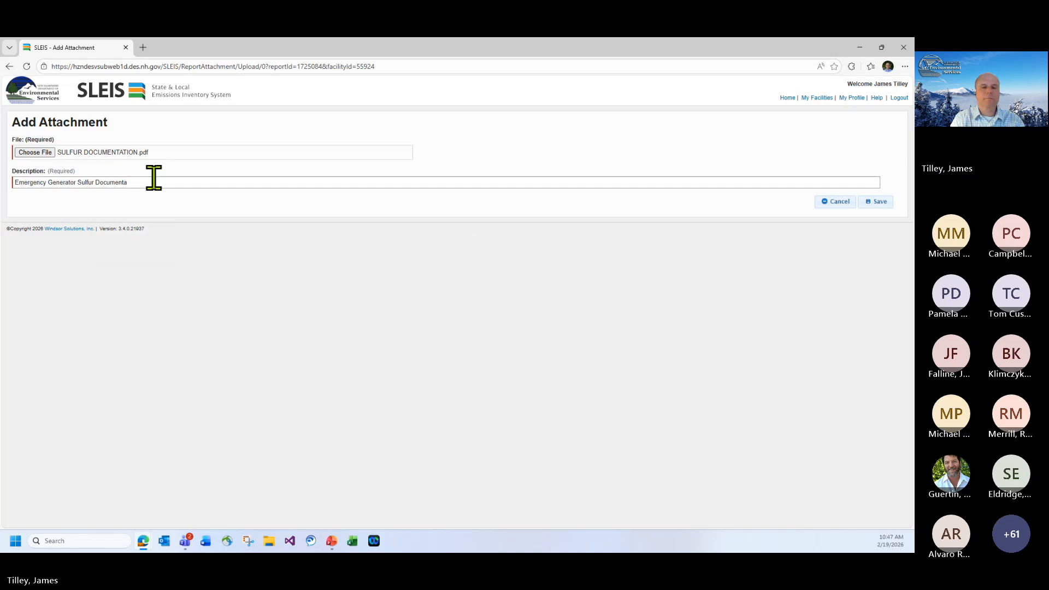
key(BackSpace)
text(tion)
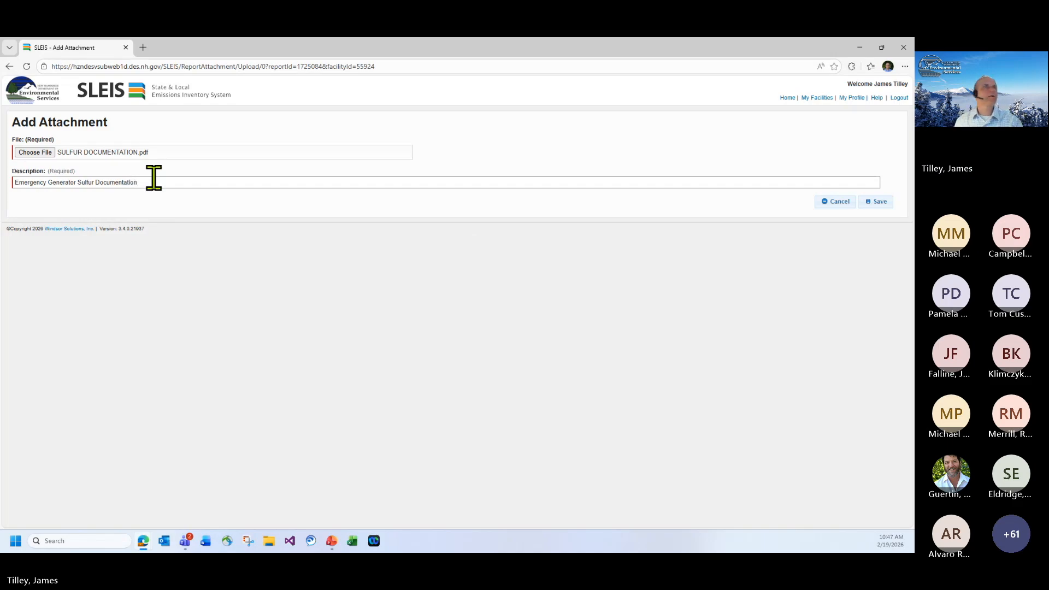
click(875, 203)
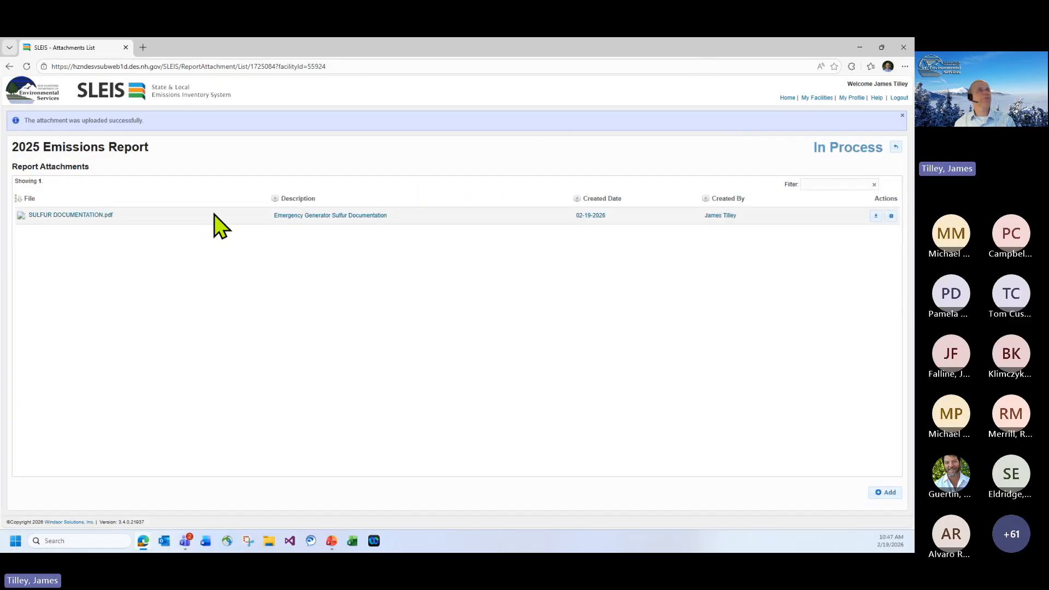
View the edit options of the sulfur documentation attachment without changing it, and return to the report overview.
click(891, 215)
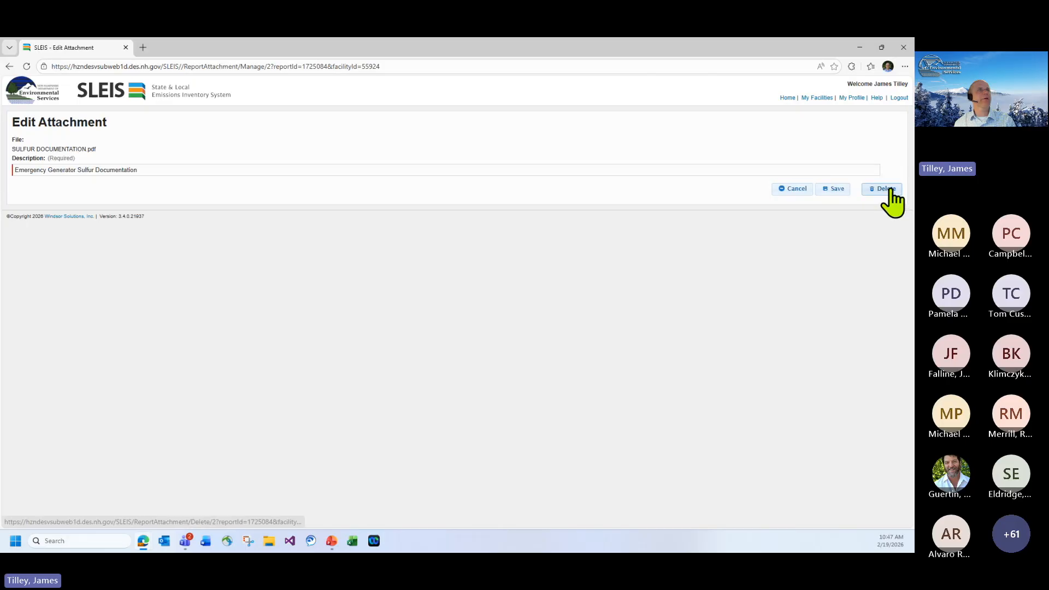
click(791, 188)
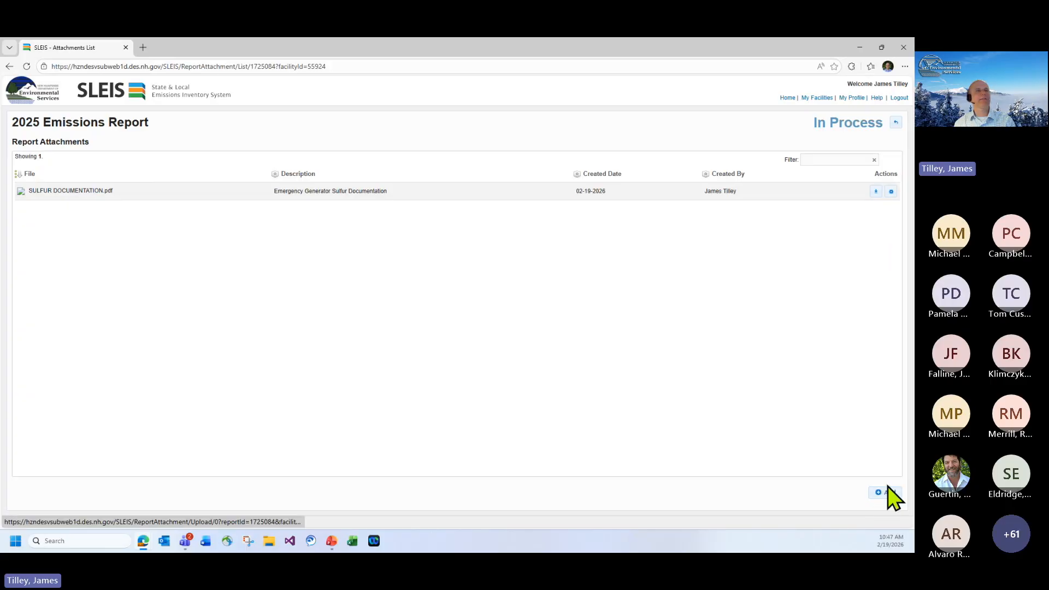
click(896, 124)
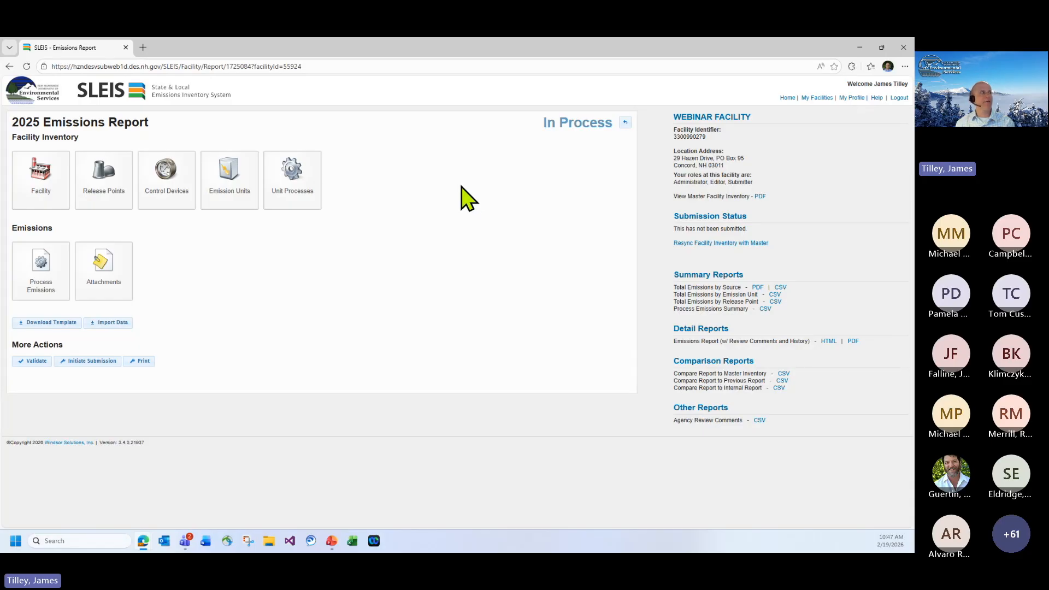
Download the 2025 emissions report template and open the ReferenceDataValues file from its zip archive.
click(42, 324)
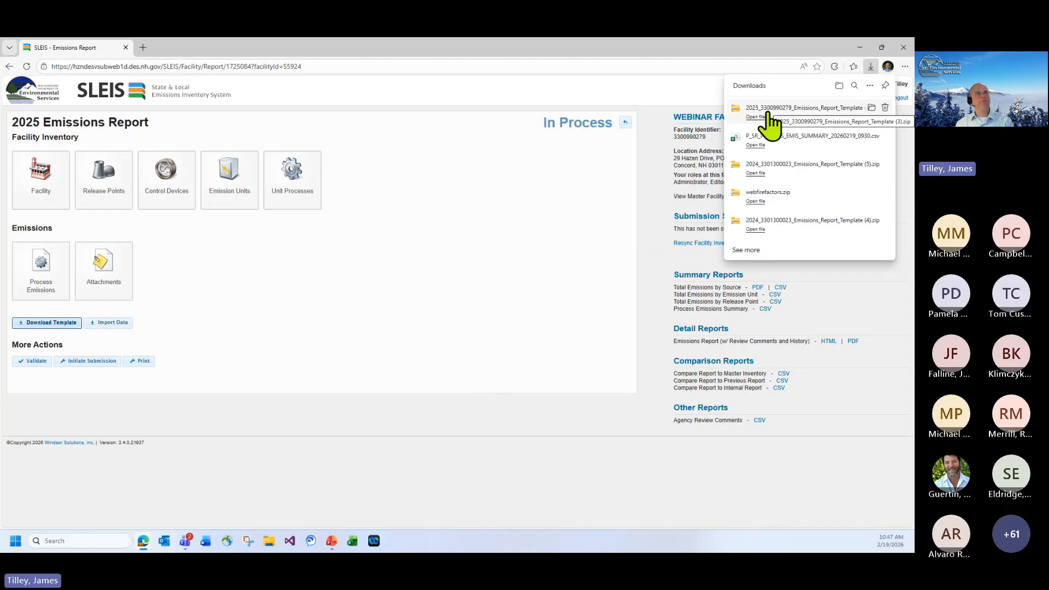
click(756, 116)
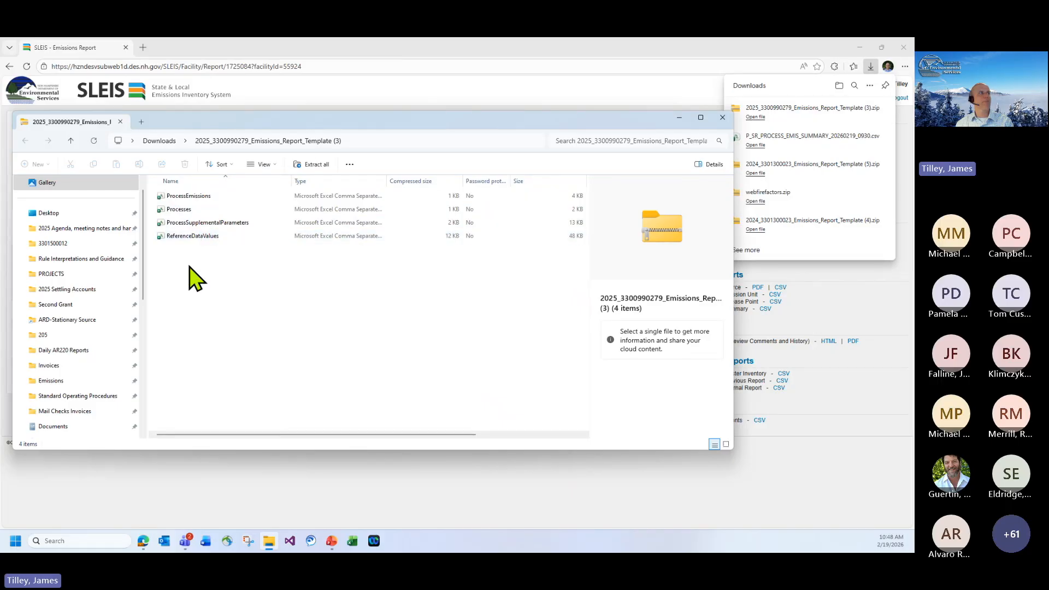
click(192, 237)
double_click(193, 237)
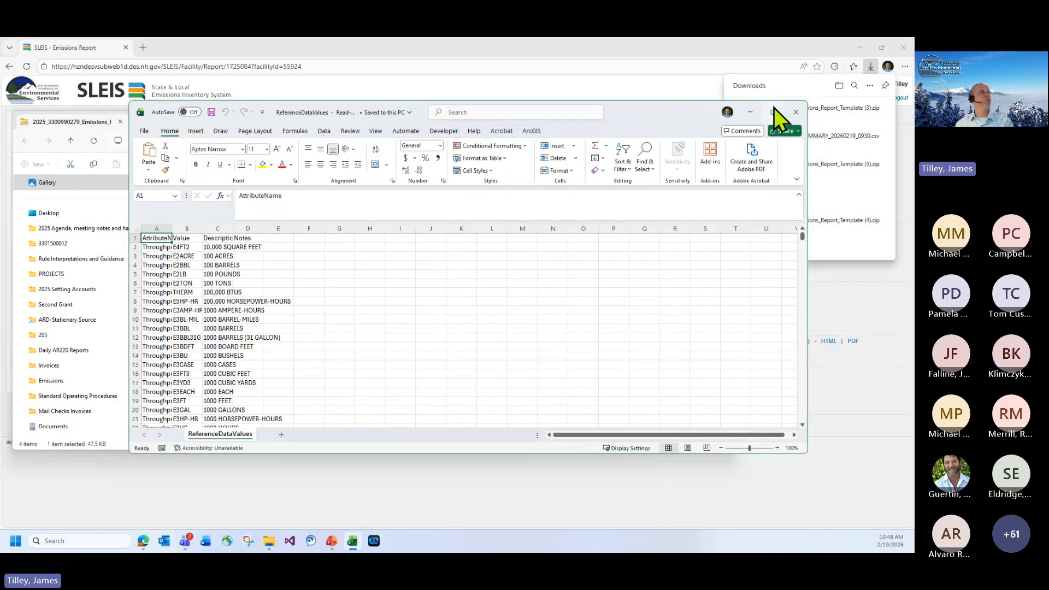
Widen the AttributeName and Value columns to review the throughput unit codes and descriptions, and close ReferenceDataValues without saving.
click(773, 108)
drag(75, 169, 145, 168)
drag(46, 165, 102, 165)
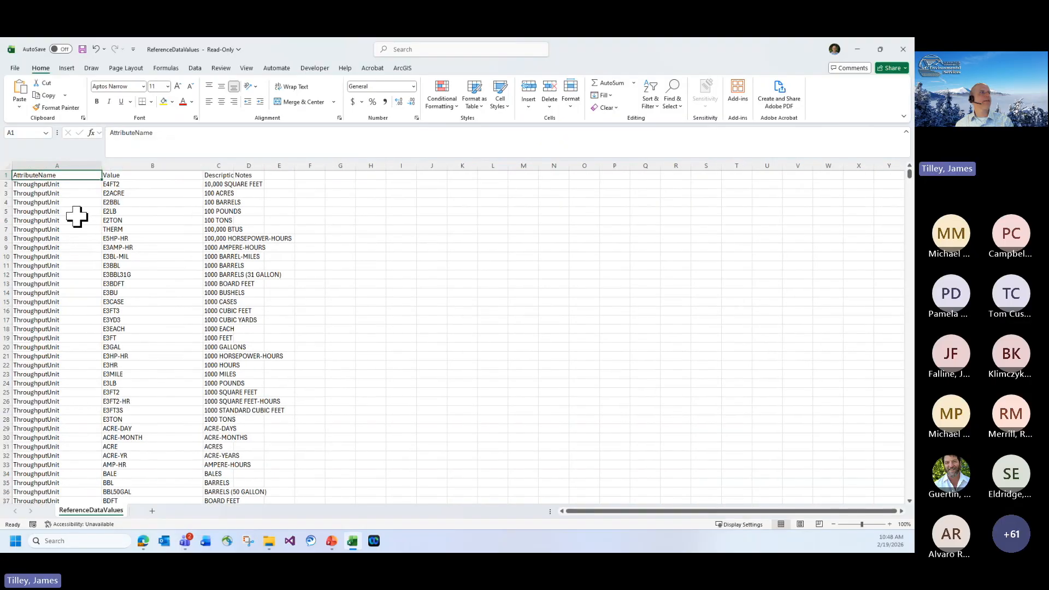
scroll(145, 350, down, 3)
scroll(145, 350, up, 3)
scroll(143, 353, down, 10)
scroll(143, 352, up, 3)
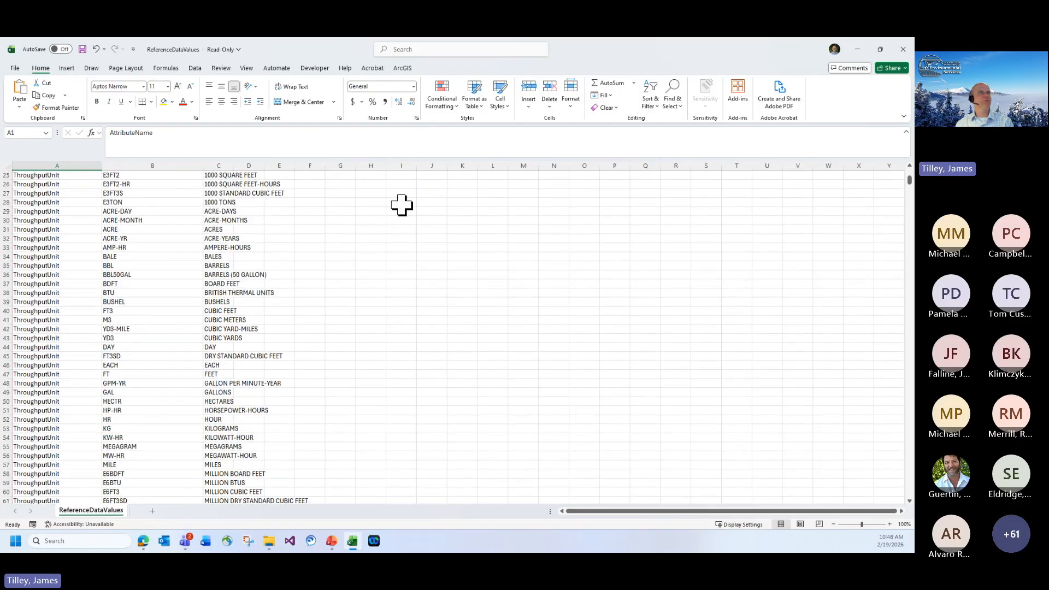
click(903, 49)
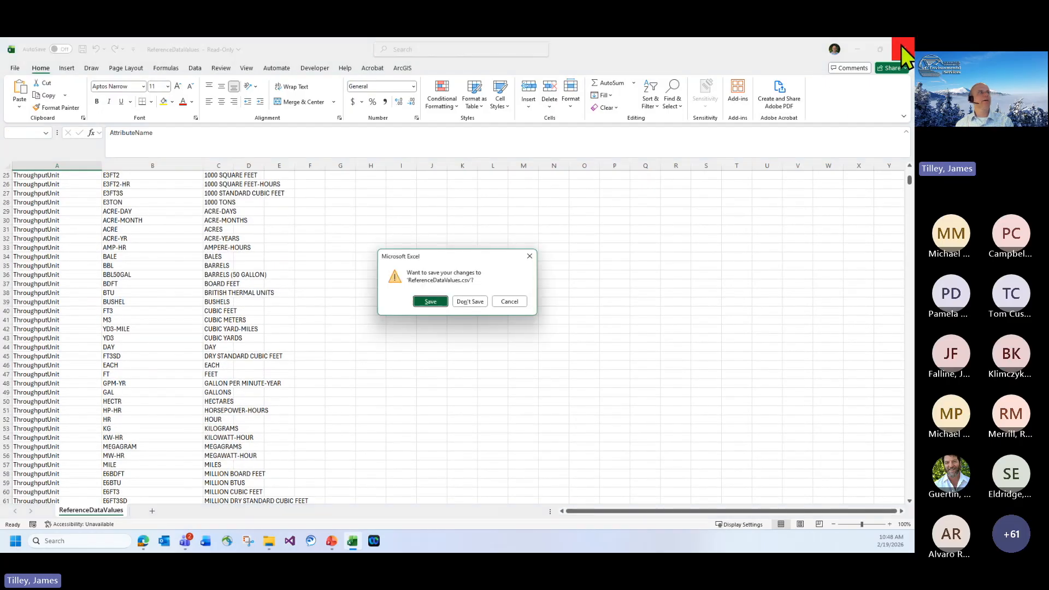
click(471, 301)
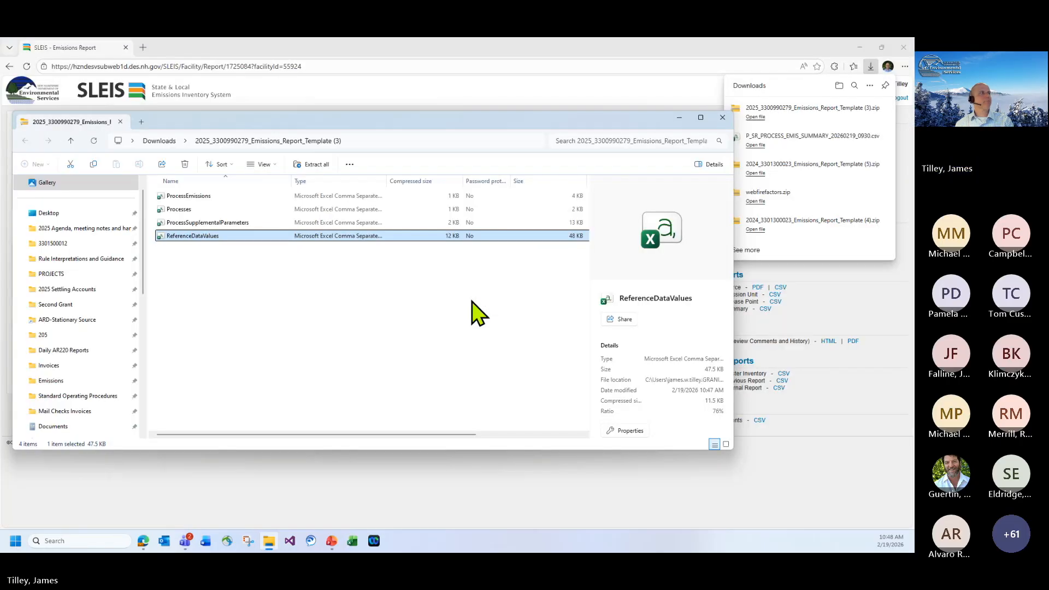
Open ProcessEmissions from the template archive, widen its columns to review the emission records, and close it without saving.
double_click(192, 196)
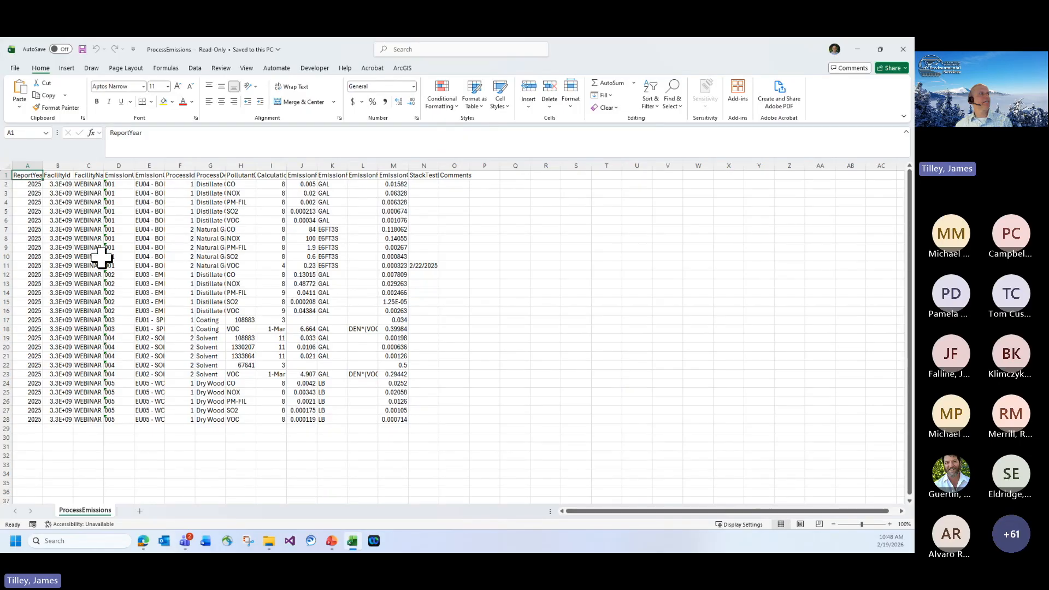
drag(227, 163, 553, 165)
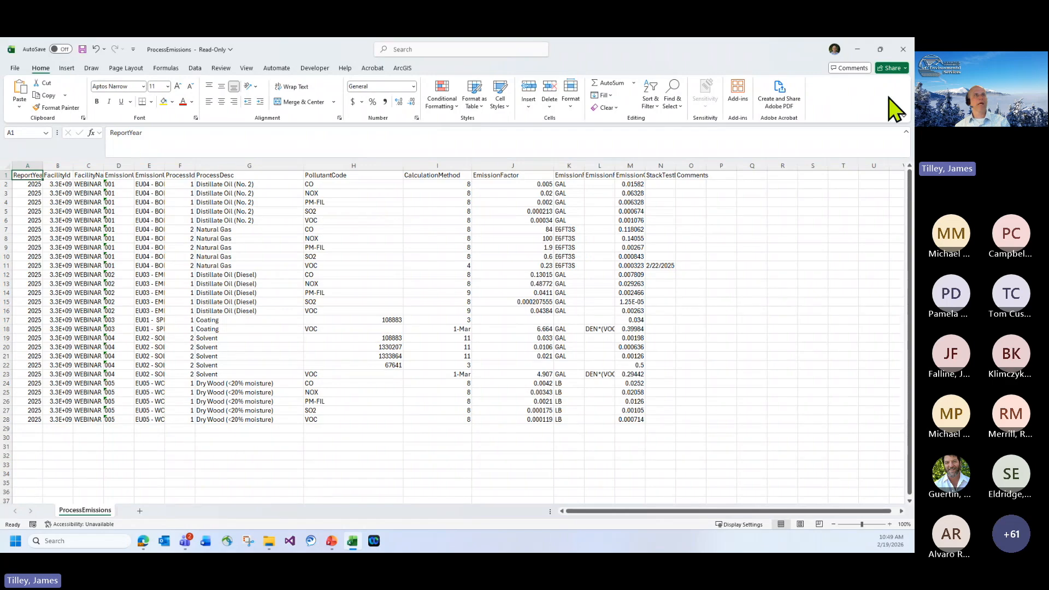
click(903, 51)
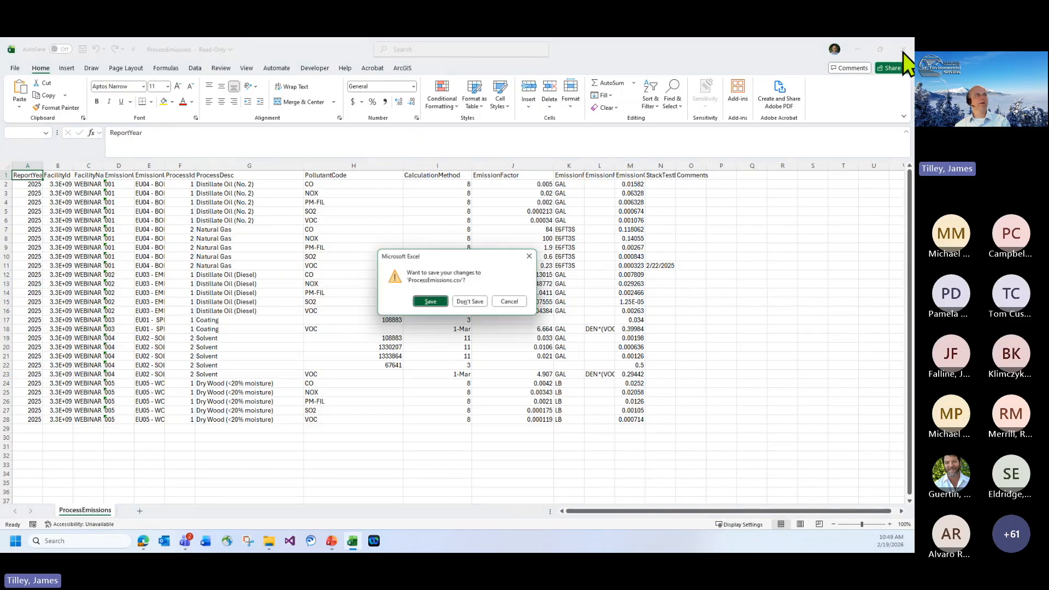
click(470, 301)
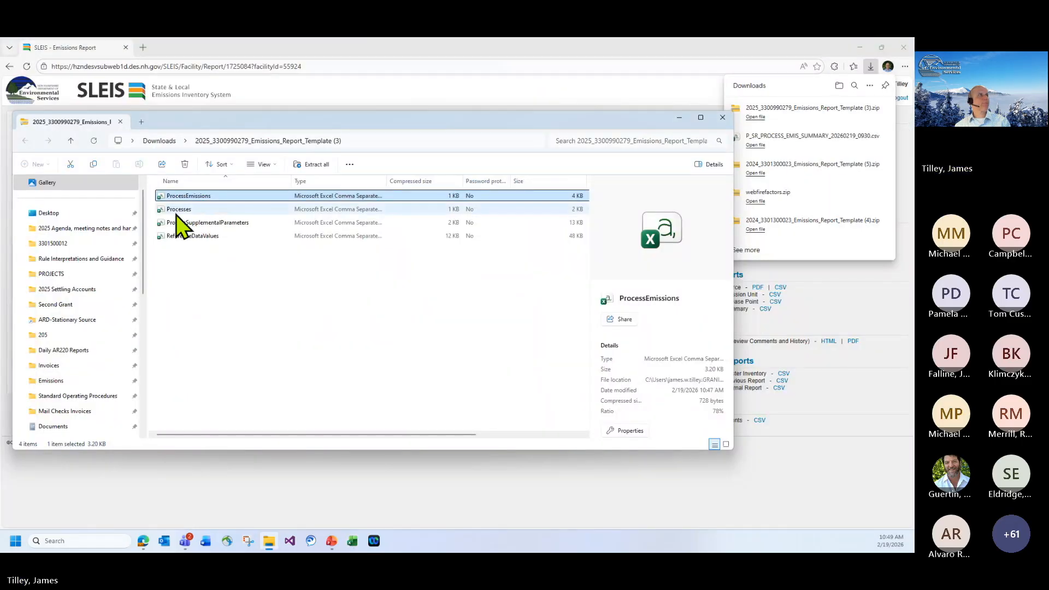
Open Processes from the template archive, review its throughput and operating schedule columns, and close the file.
click(179, 211)
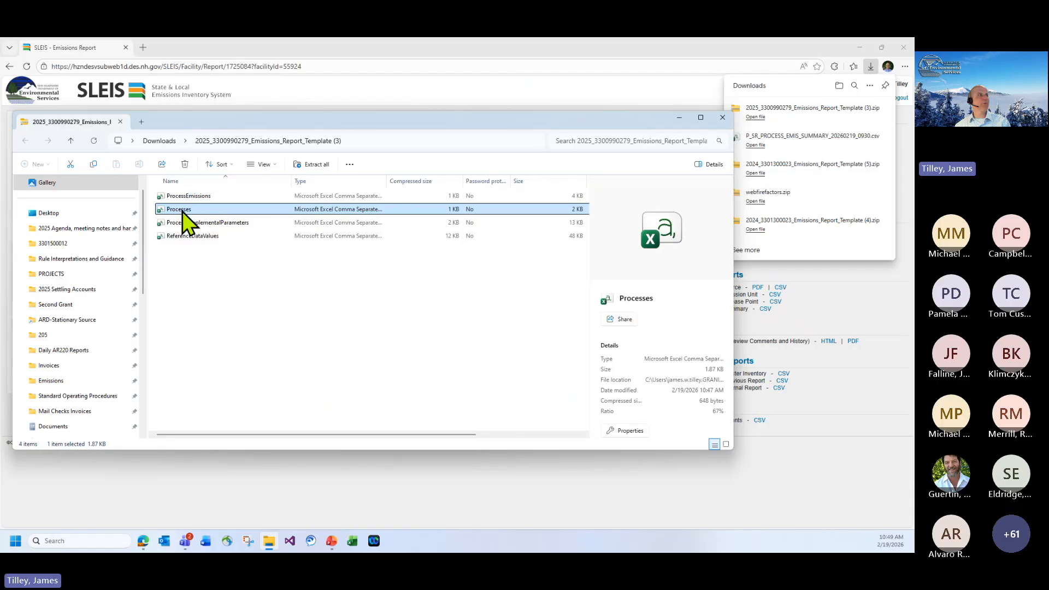
double_click(182, 212)
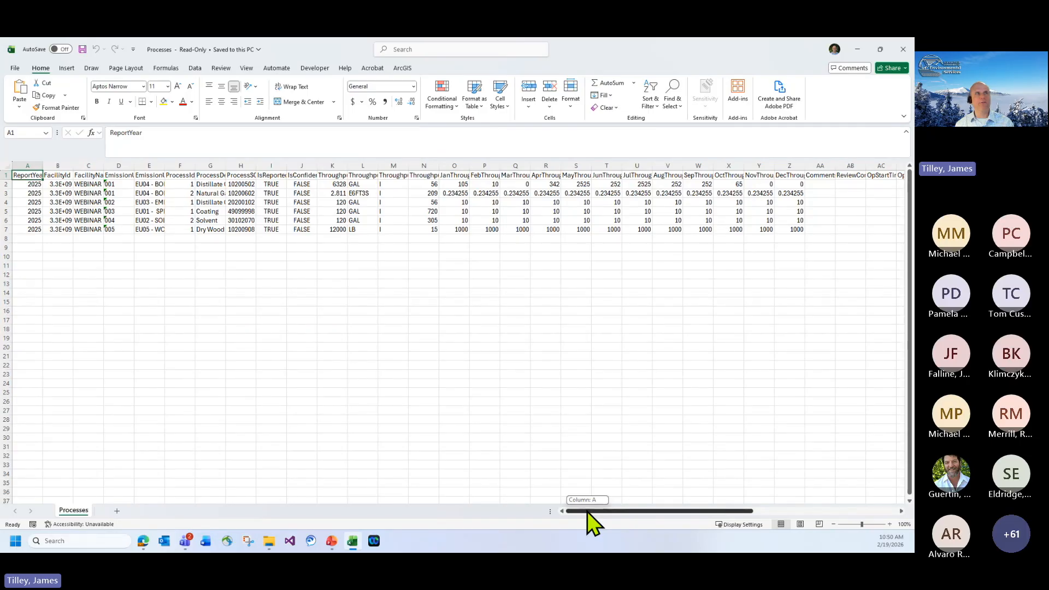
drag(586, 510, 614, 501)
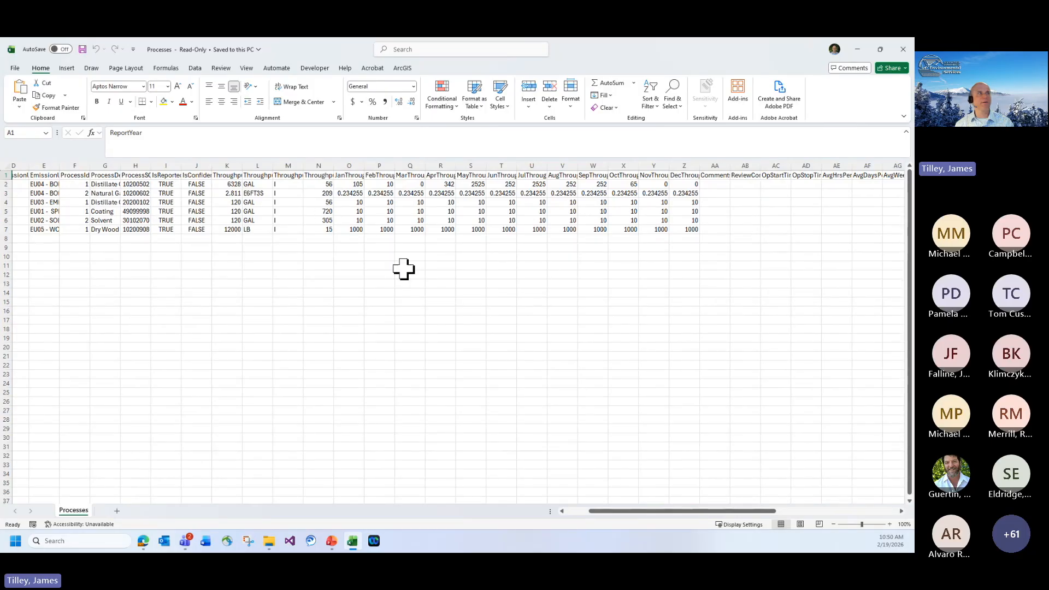
click(902, 54)
Review the % VOC and Density (lbs/unit) entries in ProcessSupplementalParameters, and close both the file and the template archive.
double_click(205, 223)
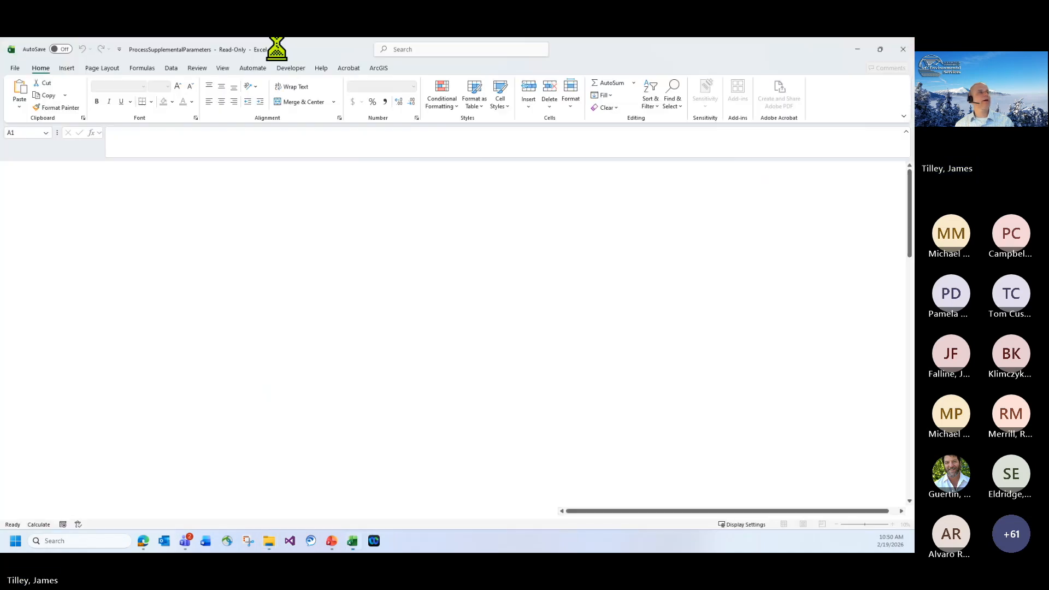
scroll(290, 368, down, 8)
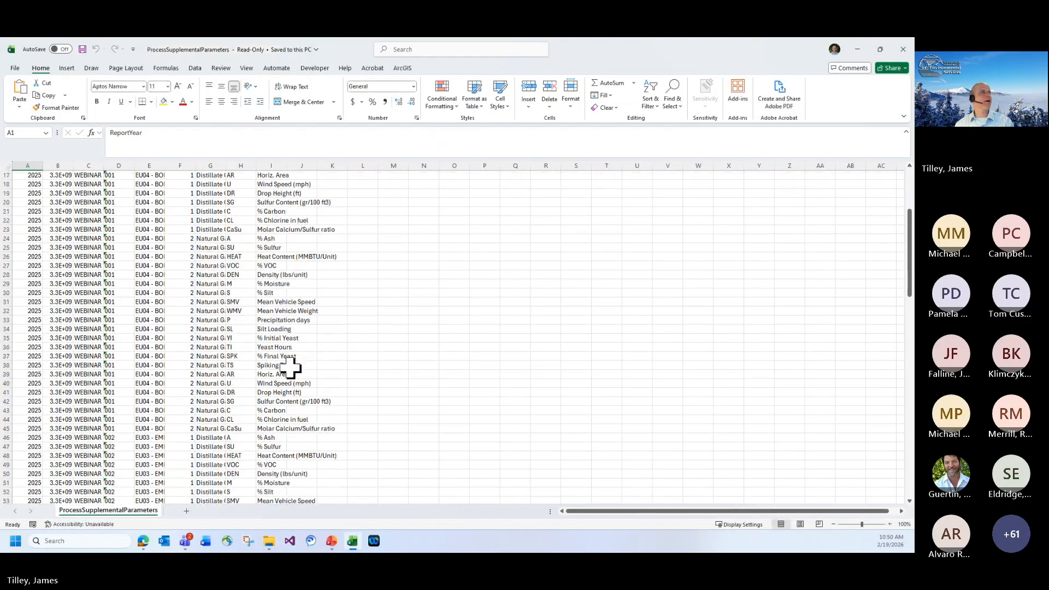
scroll(290, 367, up, 2)
scroll(290, 368, up, 1)
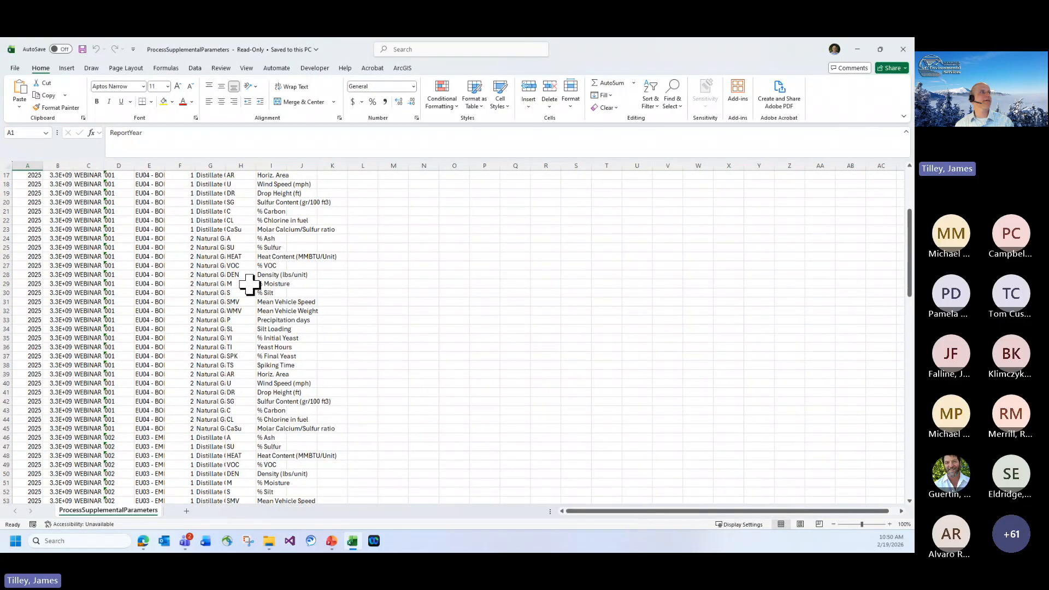
click(274, 274)
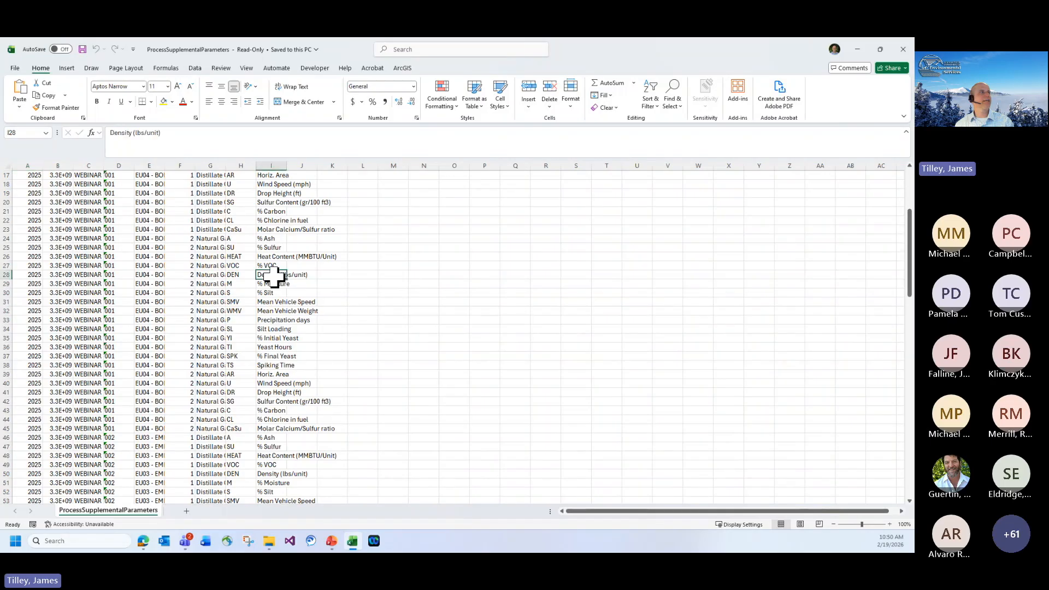
click(275, 266)
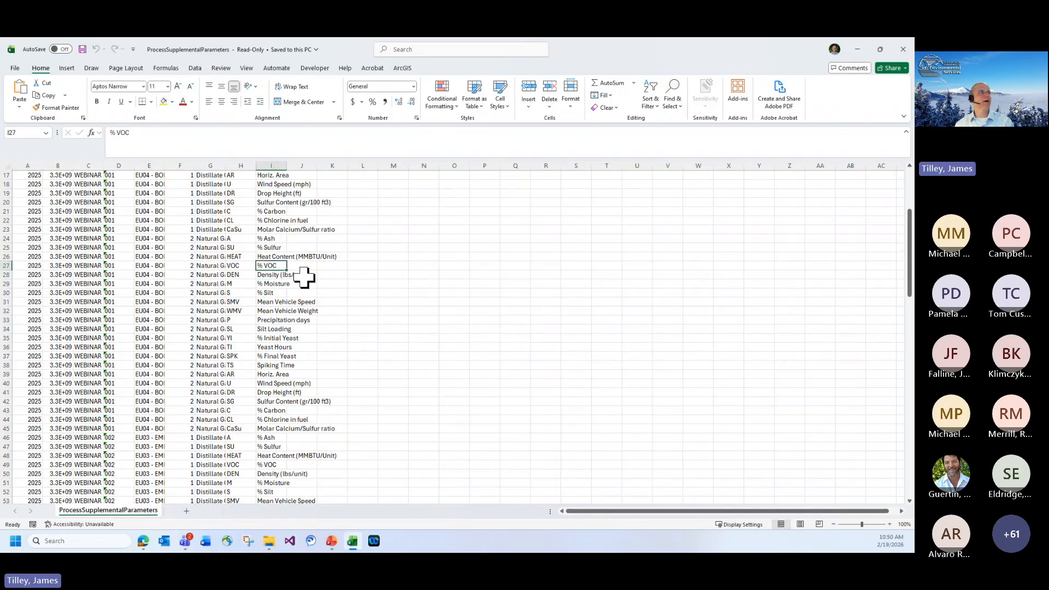
click(297, 265)
click(299, 274)
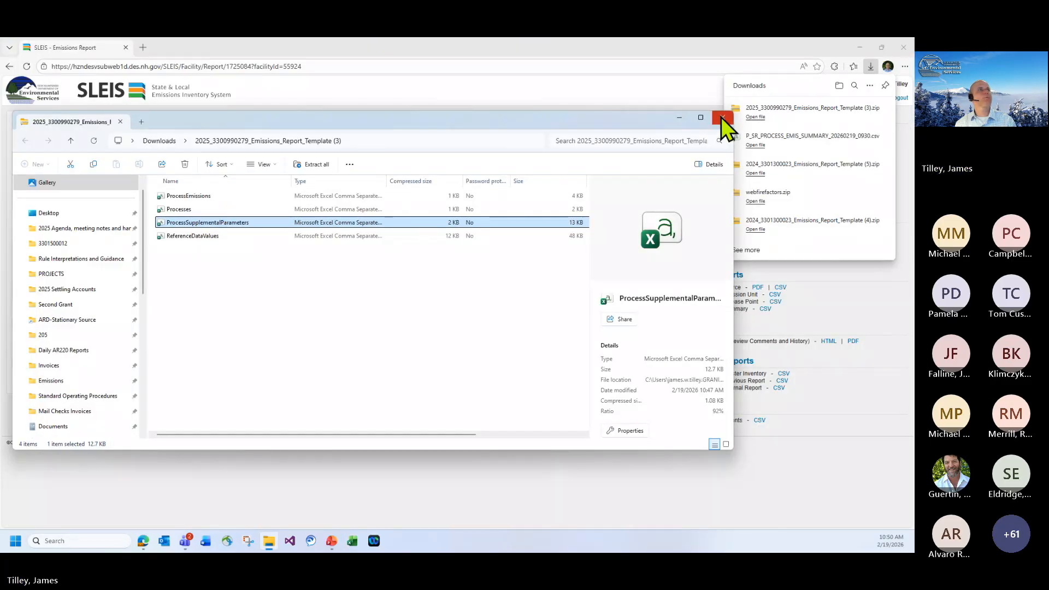
click(720, 117)
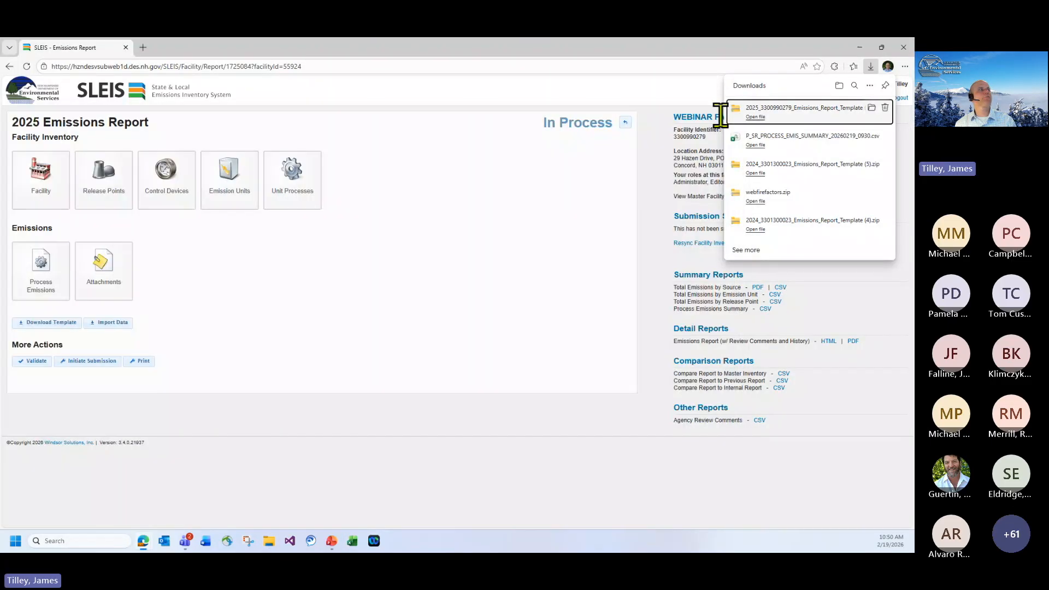
click(110, 323)
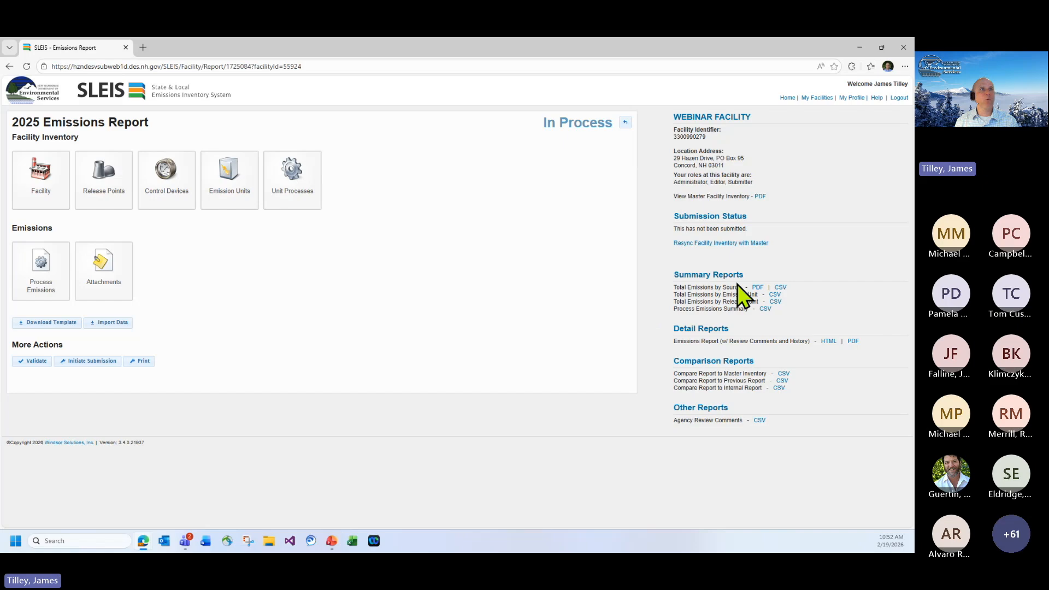
Download the Total Emissions by Source summary as CSV, open it, and widen the Pollutant Description column.
click(781, 287)
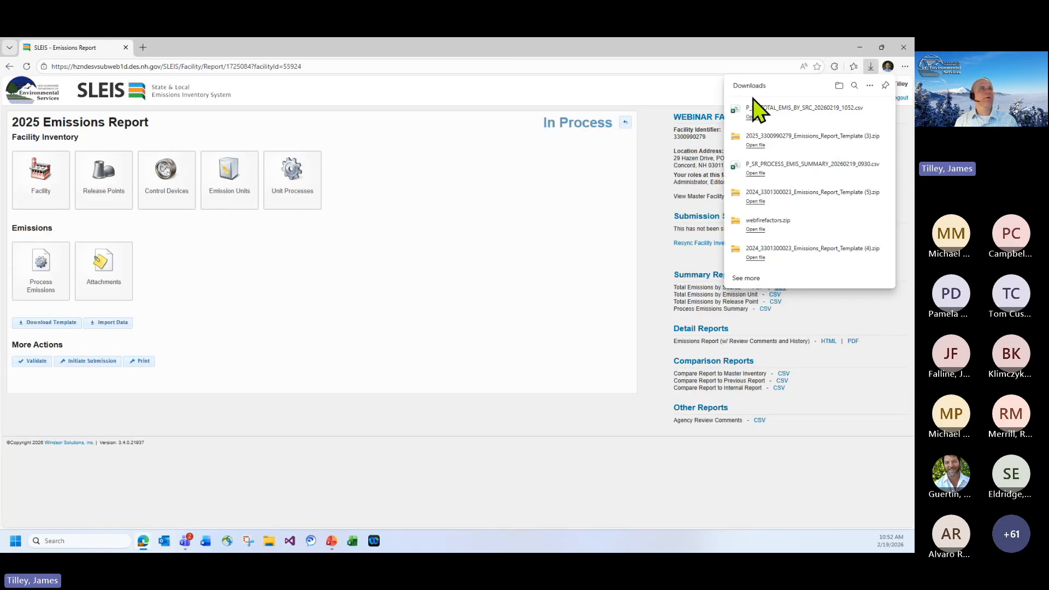
click(755, 109)
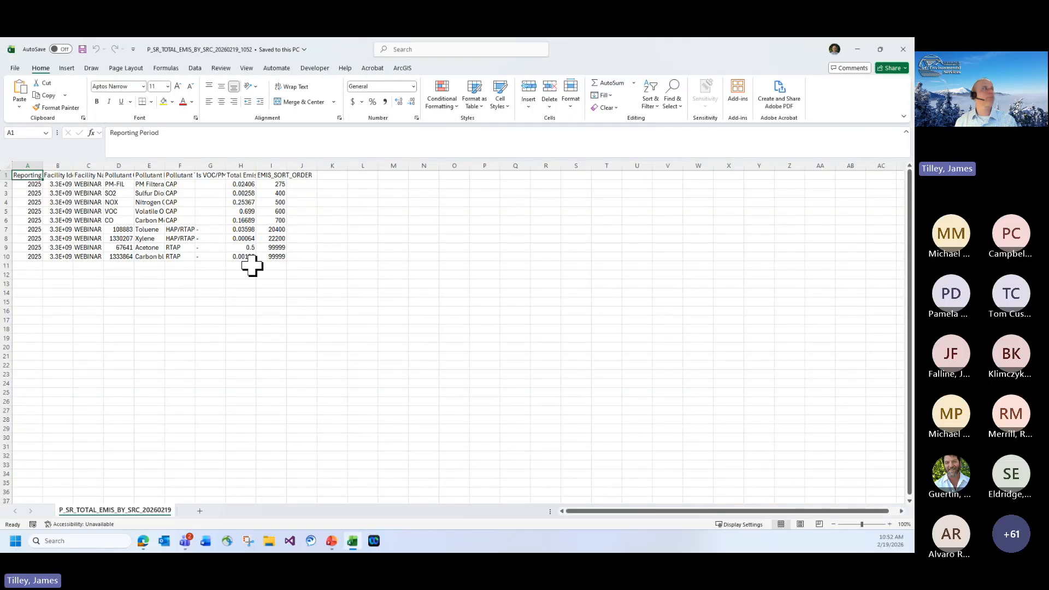
drag(167, 165, 268, 166)
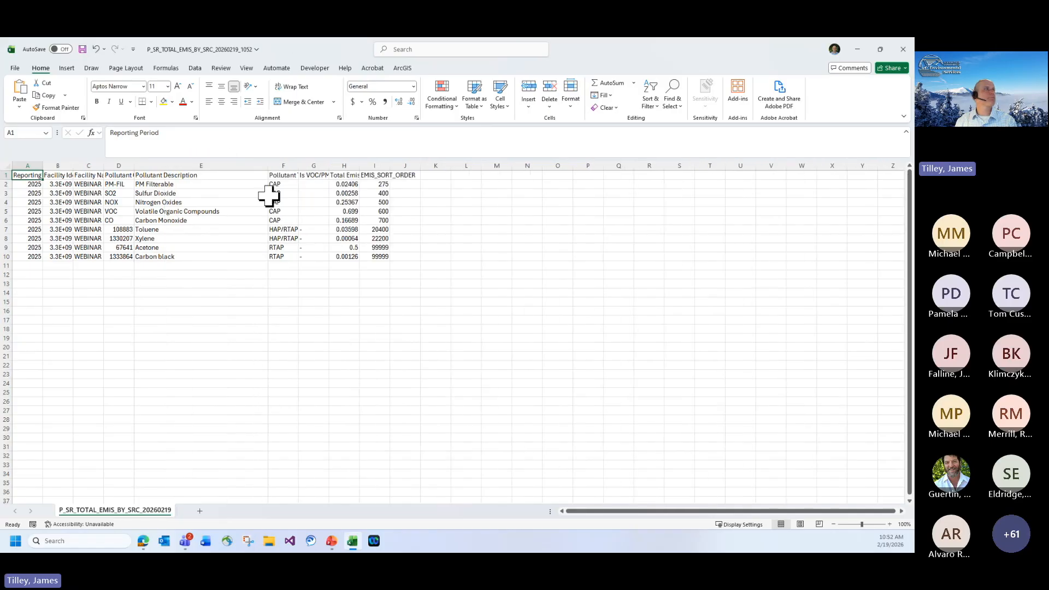
In H12, sum the CAP and RTAP-only emissions in H2, H3, H4, H5, H6, H9 and H10, leaving out the HAP/RTAP rows.
click(345, 274)
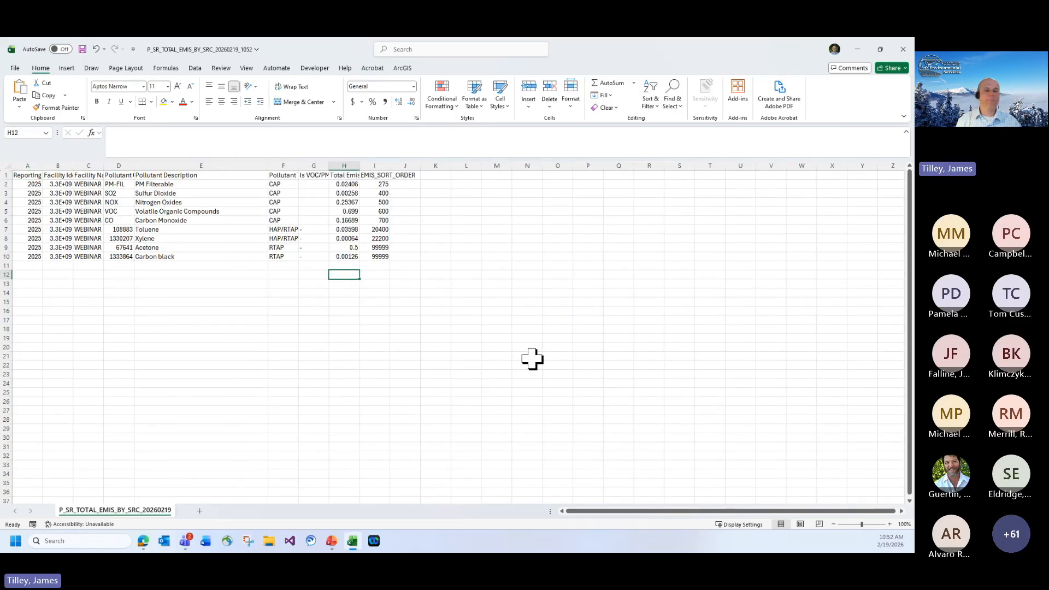
text(=s)
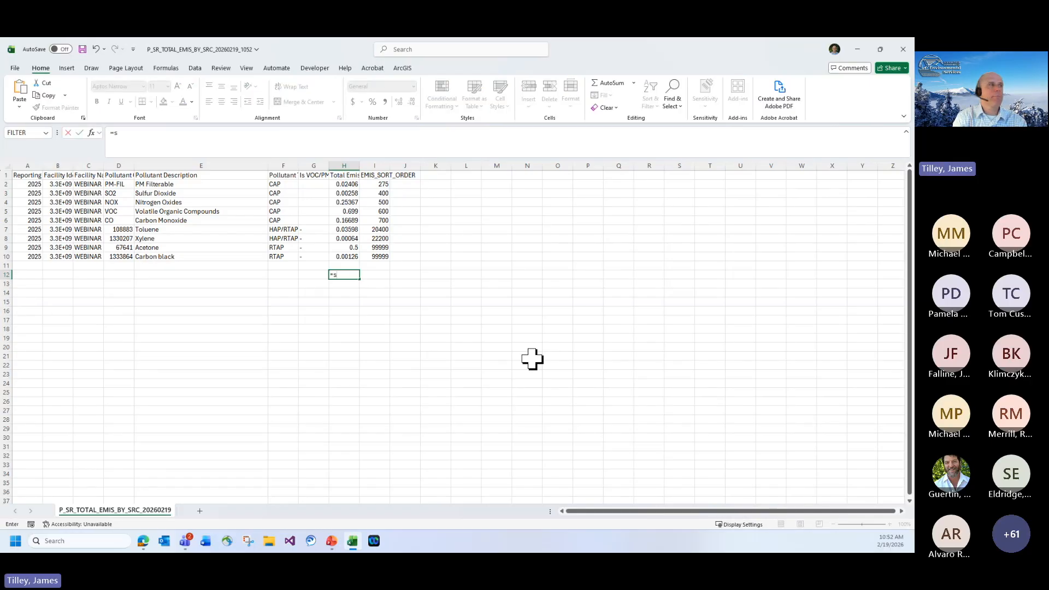
text(um()
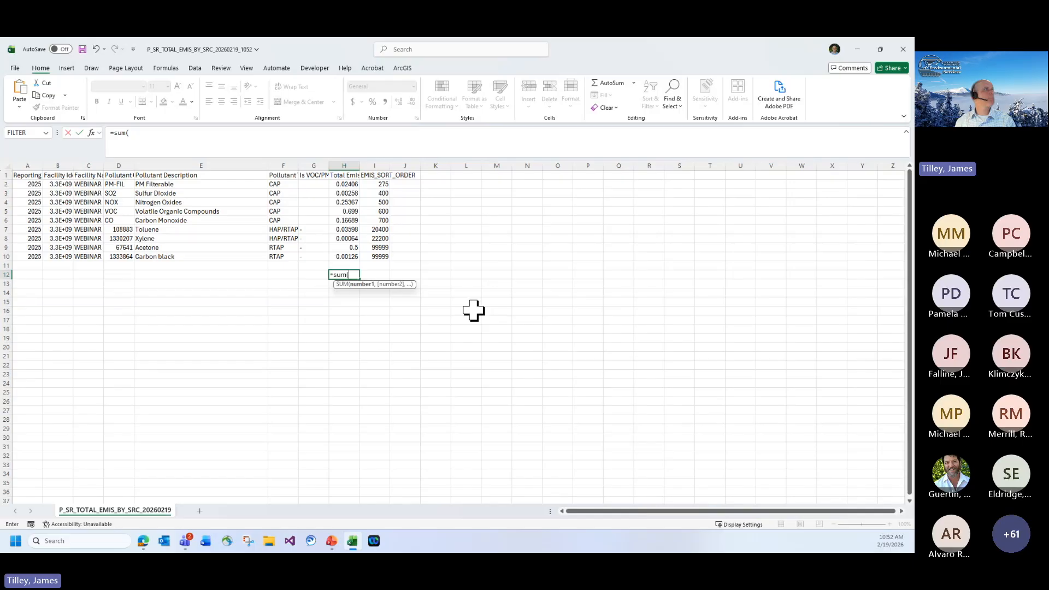
click(345, 185)
text(,)
click(344, 194)
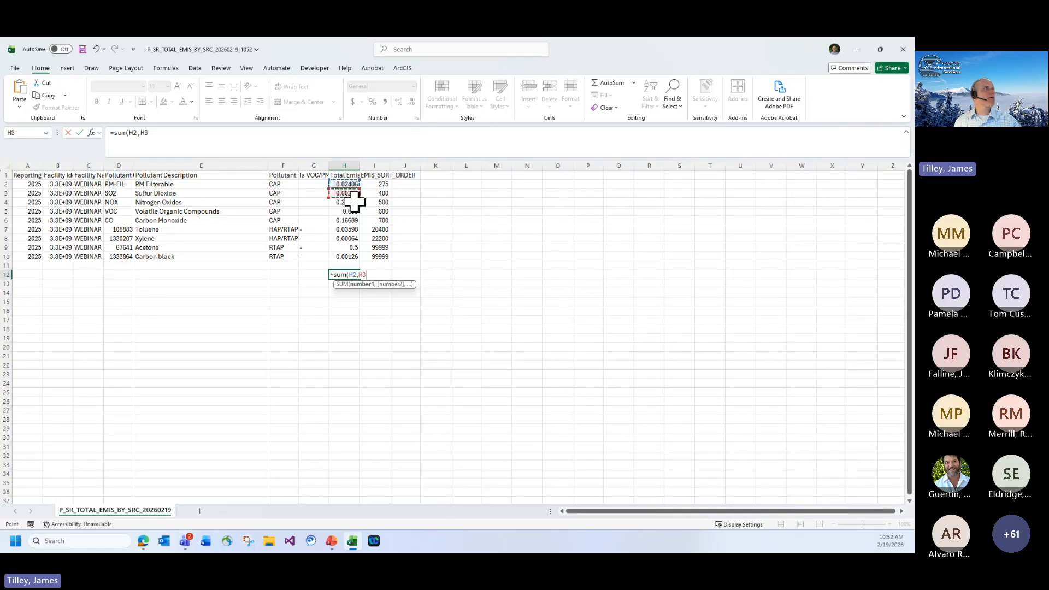
text(,)
click(348, 203)
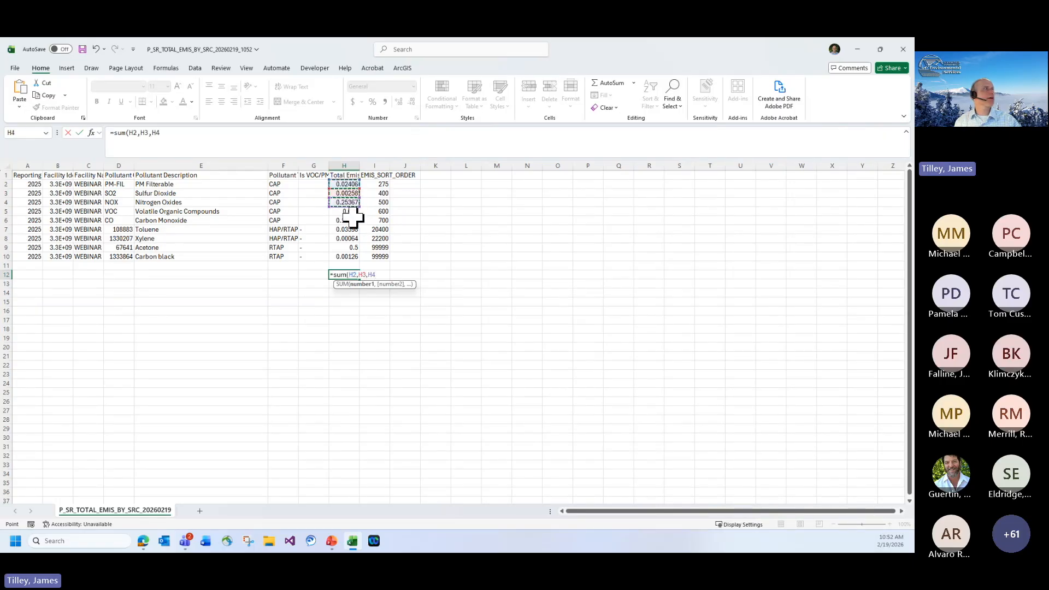
text(,)
click(348, 211)
text(,)
click(349, 221)
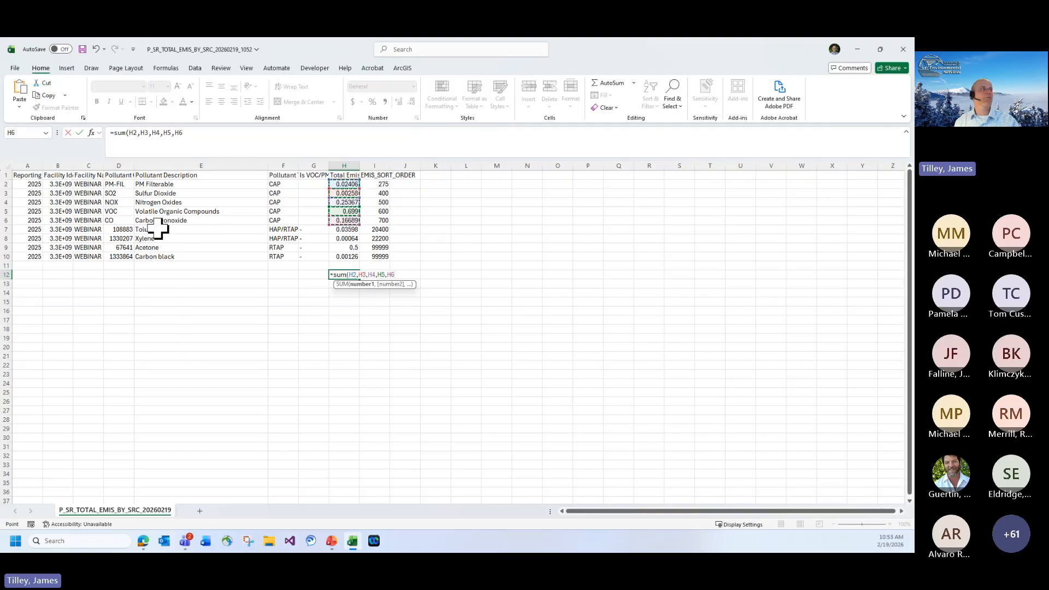
text(,)
click(345, 248)
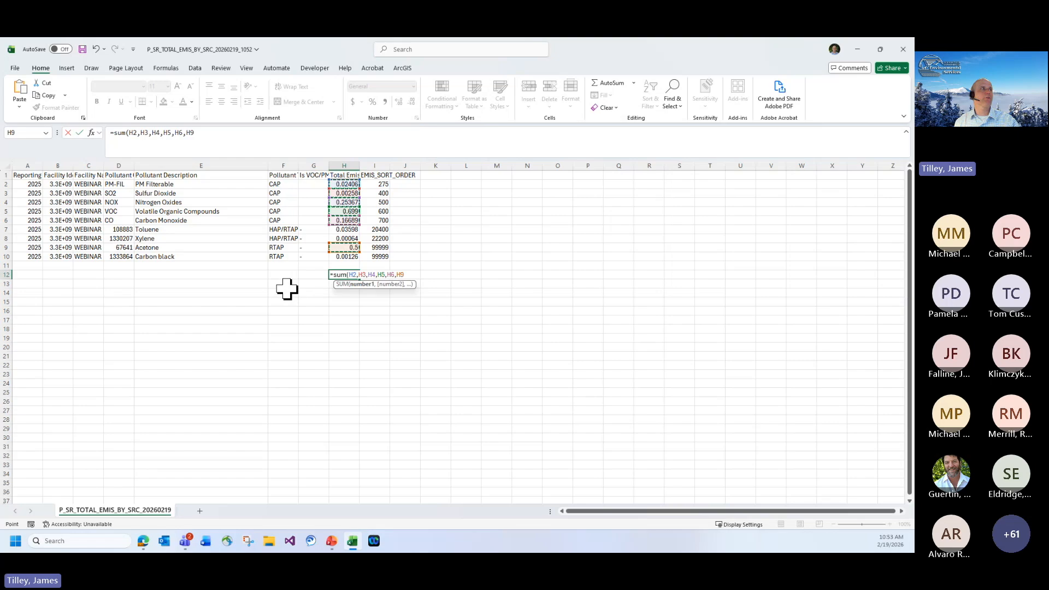
ctrl+click(348, 257)
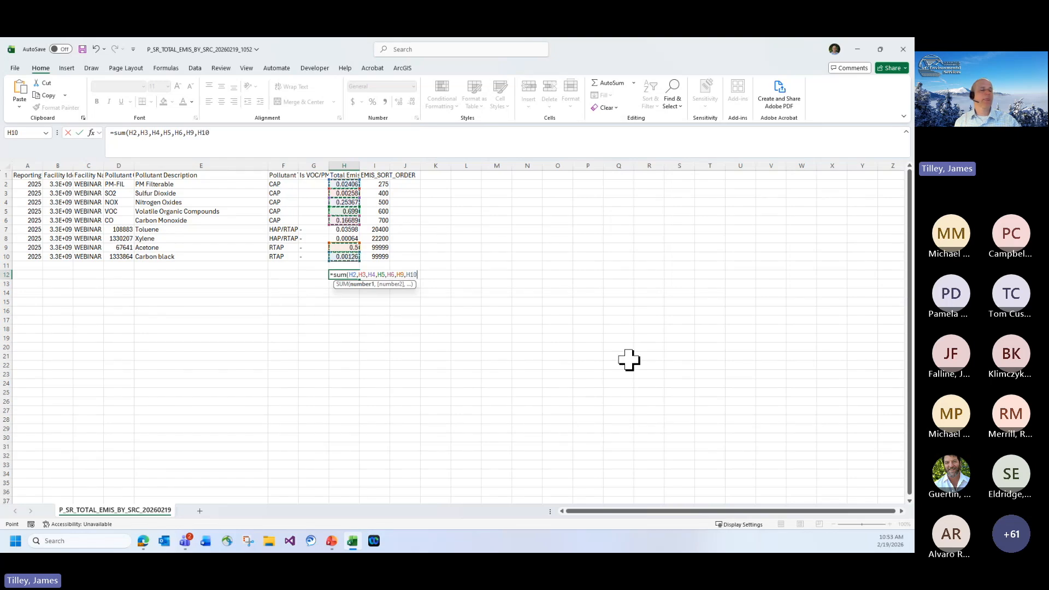
key(Return)
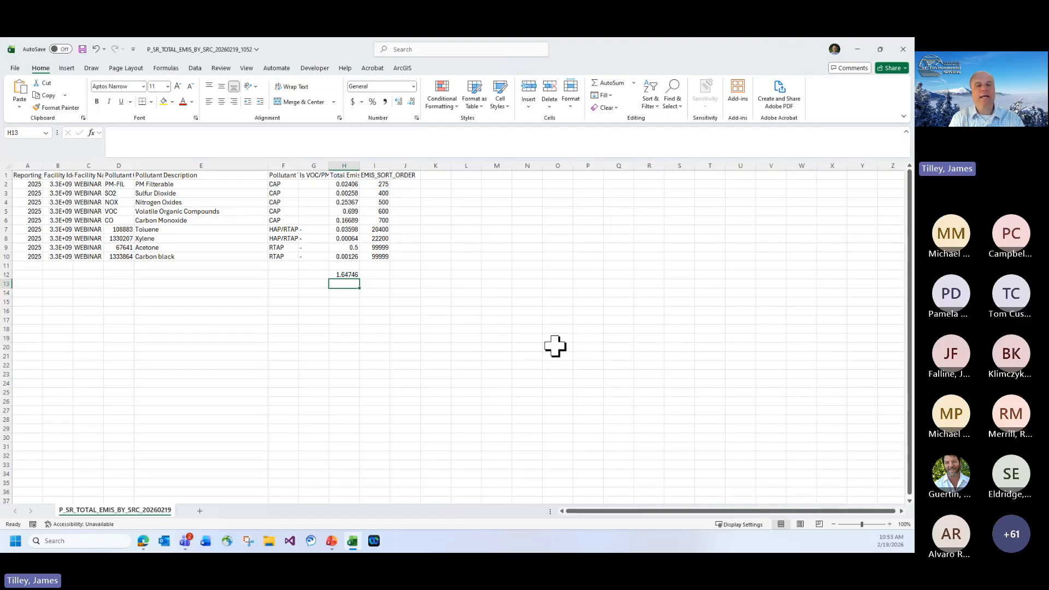
Enter 425 in cell H13 below the emissions total and apply the accounting dollar format.
text(425)
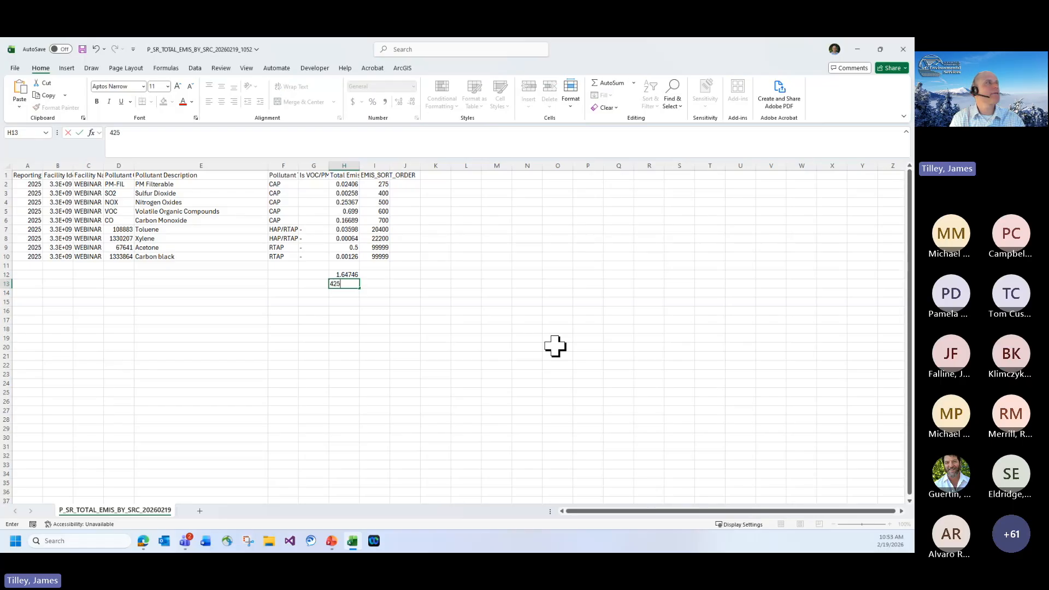
key(Return)
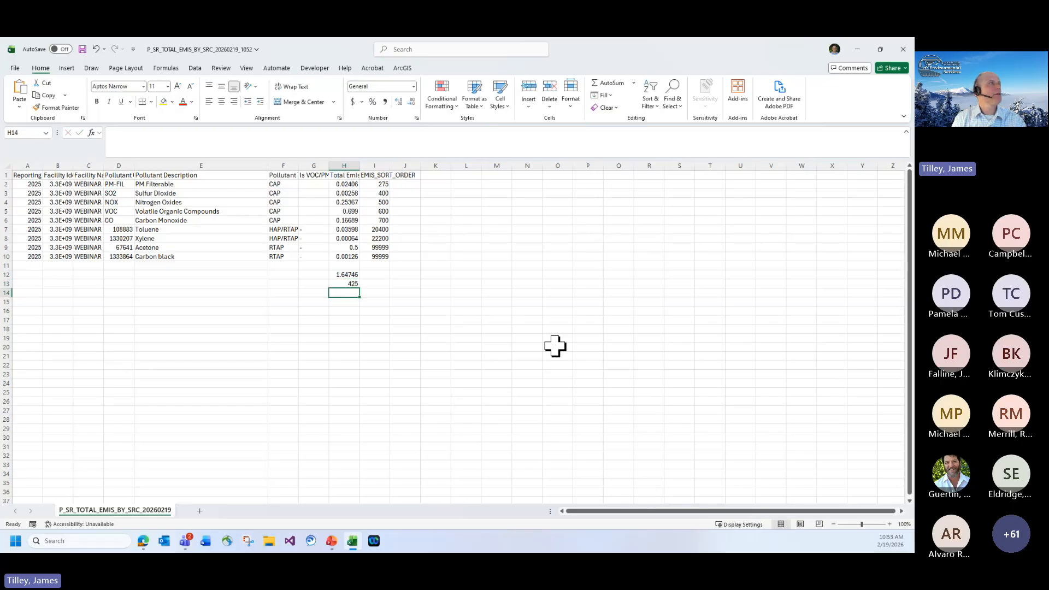
click(348, 281)
click(353, 102)
Calculate the emissions fee in cell H14 by multiplying the total in H12 by the rate in H13.
click(349, 293)
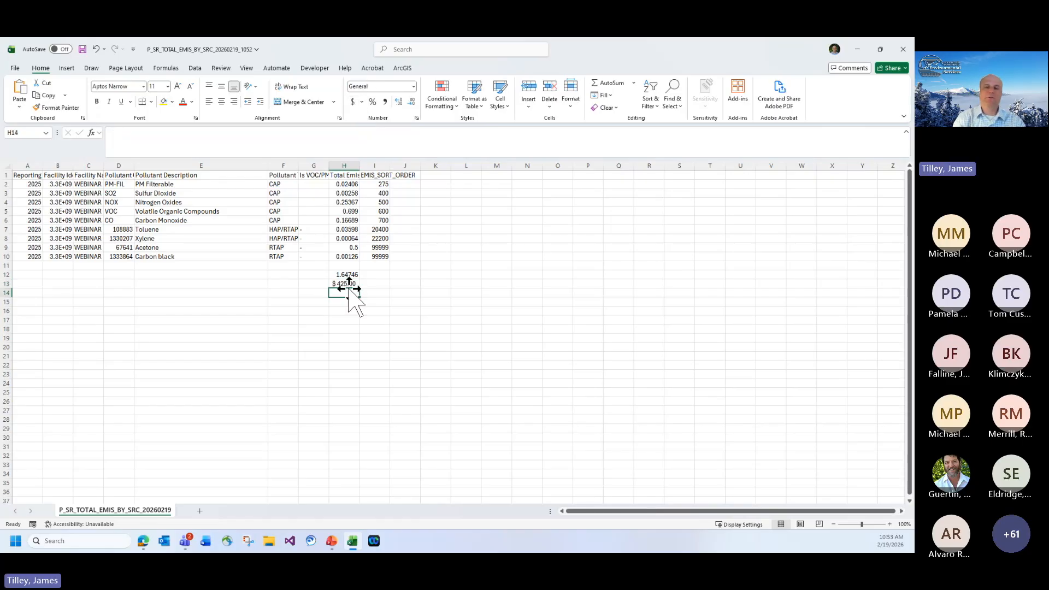
text(=)
key(Up)
key(Up)
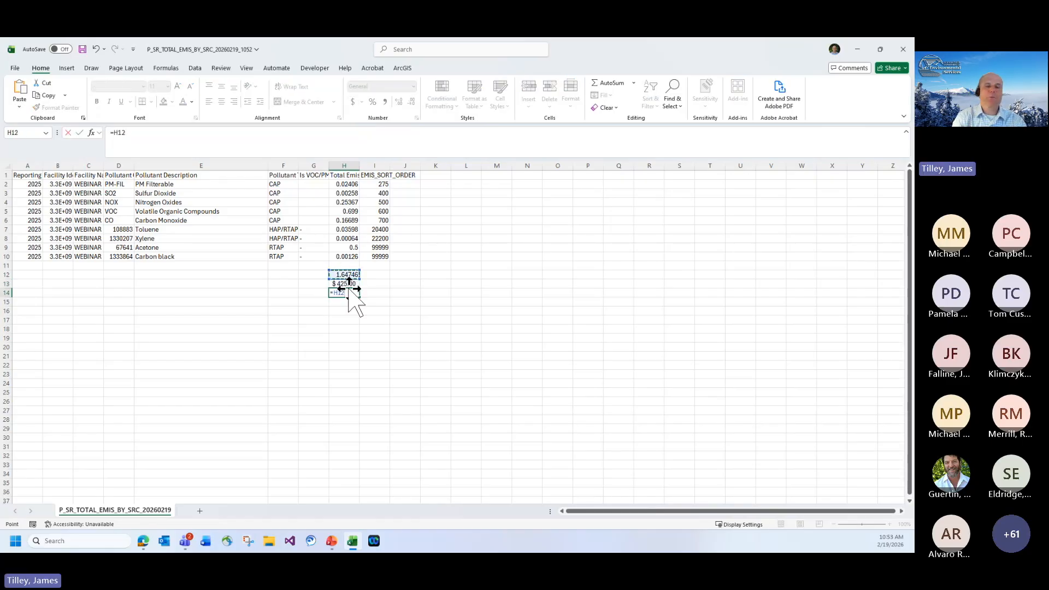
text(*)
key(Up)
key(Return)
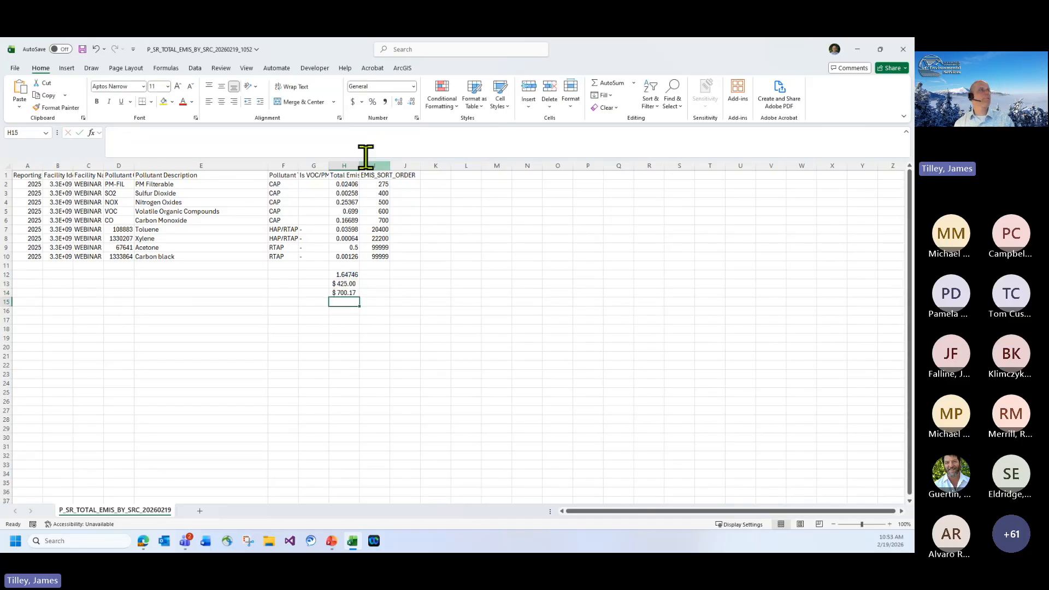
Widen the Total Emissions column to review the calculation, and close the summary file without saving.
drag(359, 163, 388, 163)
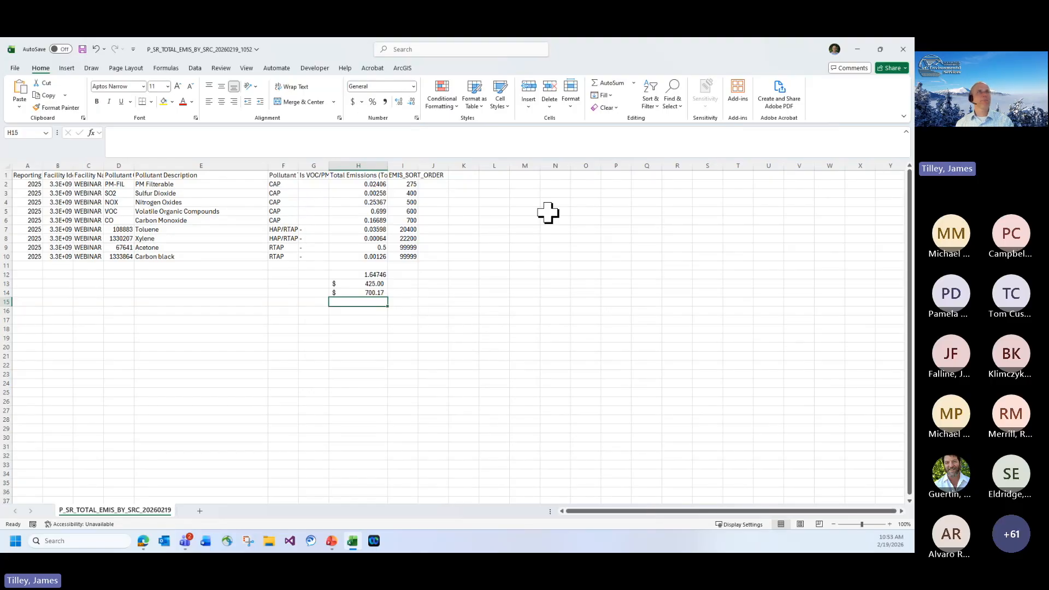
click(902, 50)
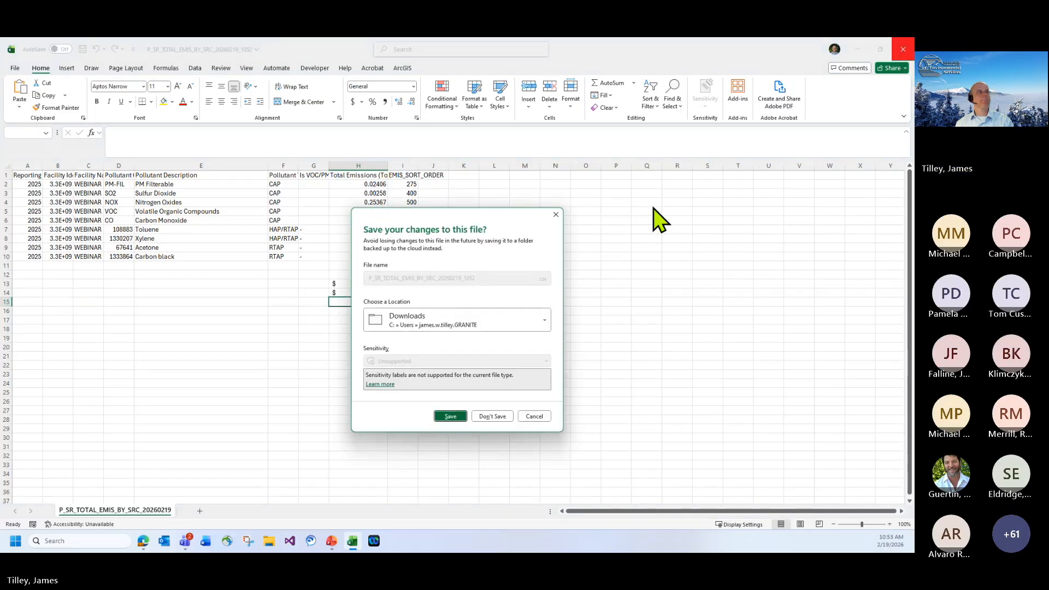
click(492, 417)
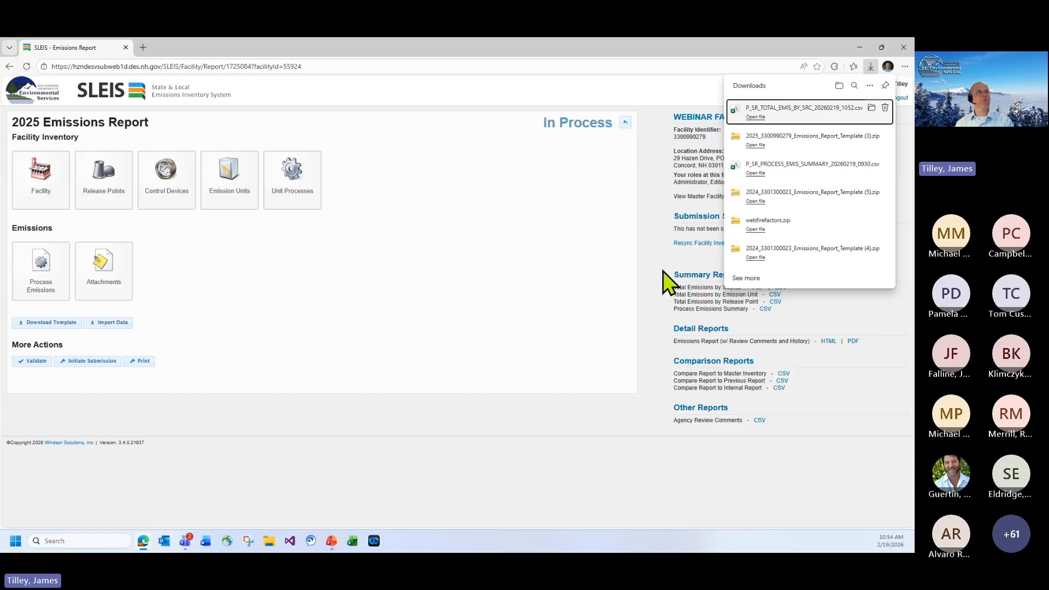
Validate the 2025 emissions report, review the validation report, and return to the report overview.
click(654, 270)
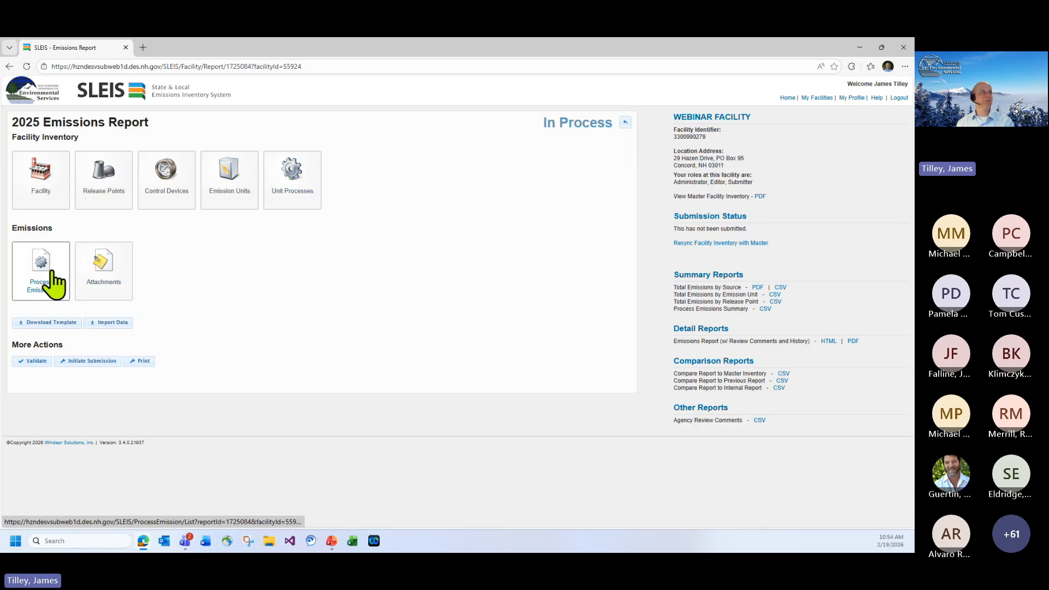
click(31, 361)
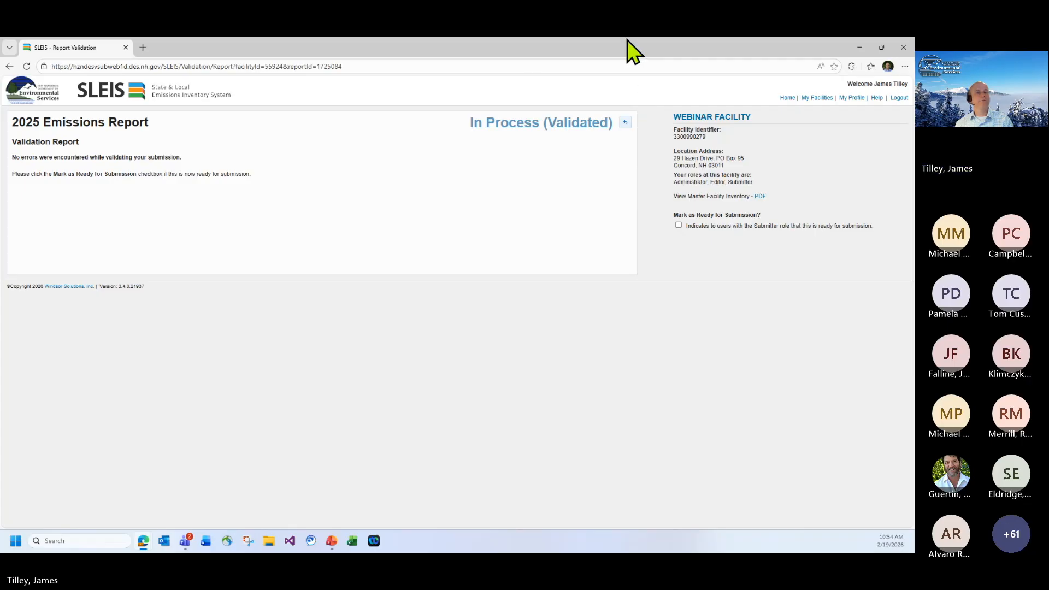
click(624, 124)
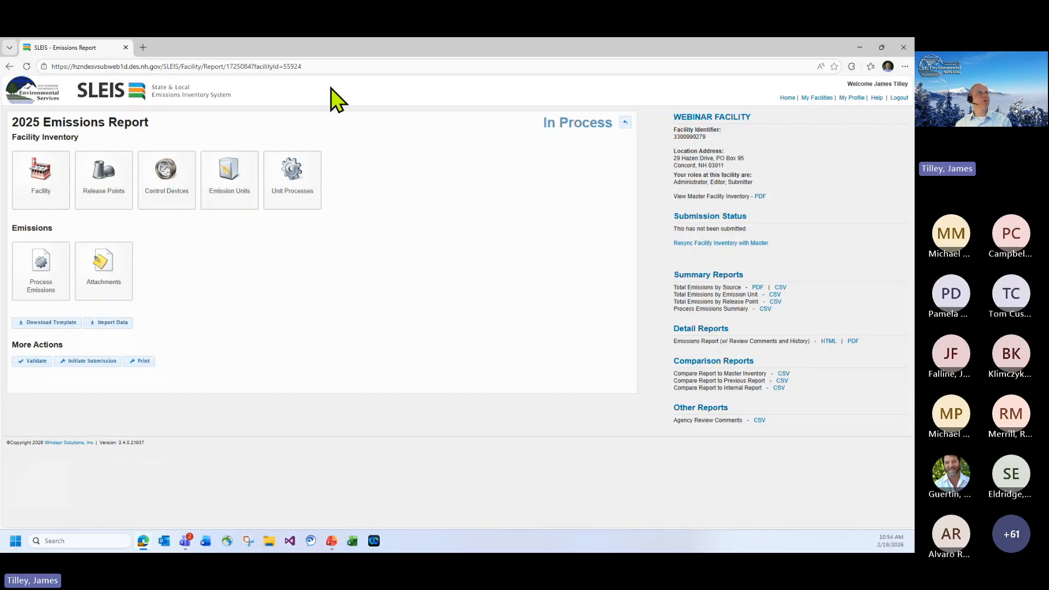
Initiate the report's submission and open its electronic document to review the emissions summary and facility inventory pages.
click(87, 362)
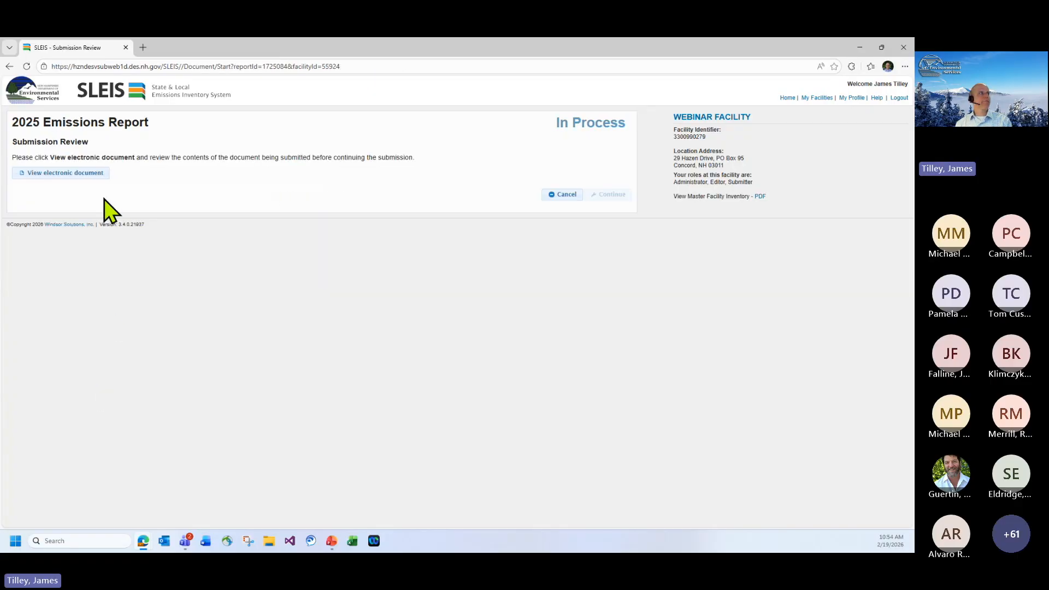
click(89, 174)
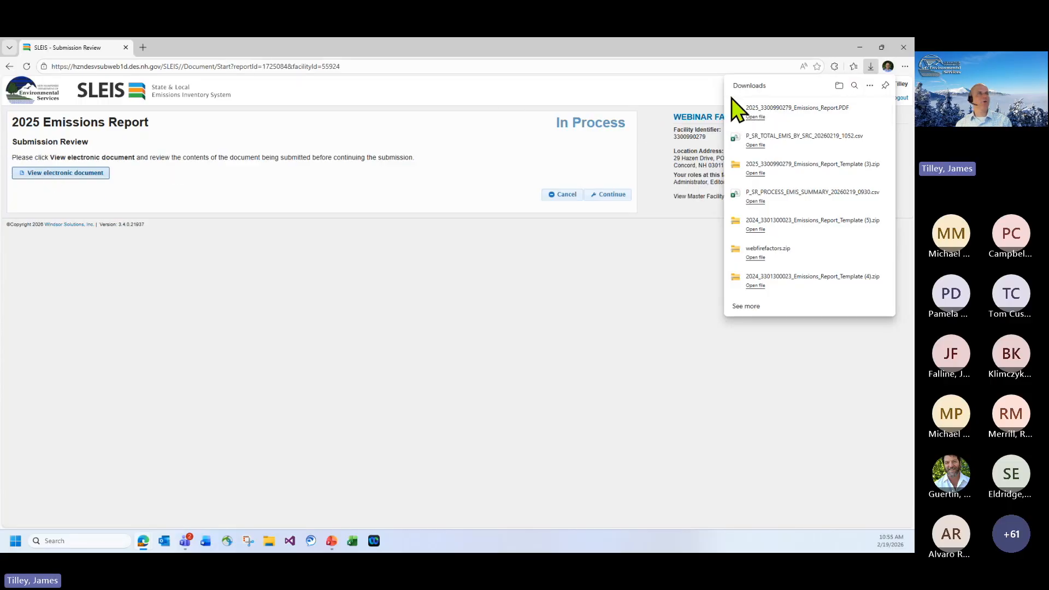
click(755, 117)
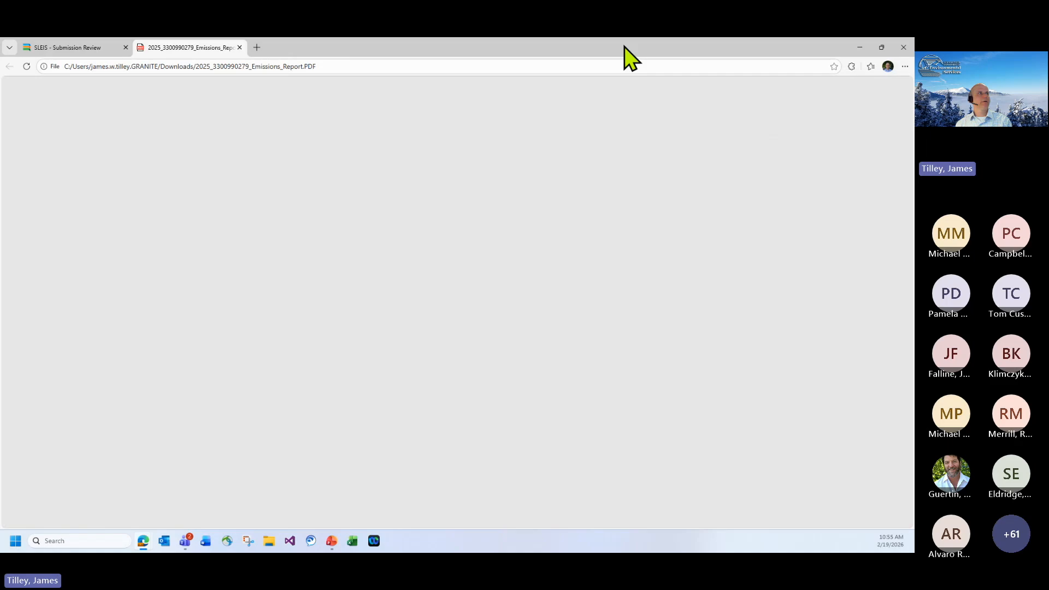
scroll(506, 299, down, 20)
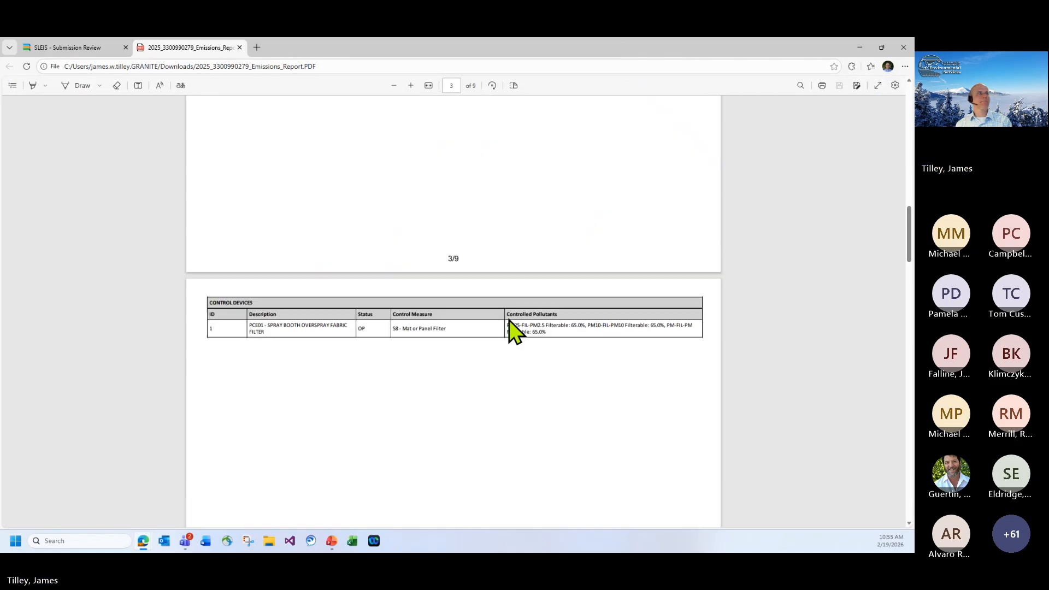
scroll(509, 322, up, 20)
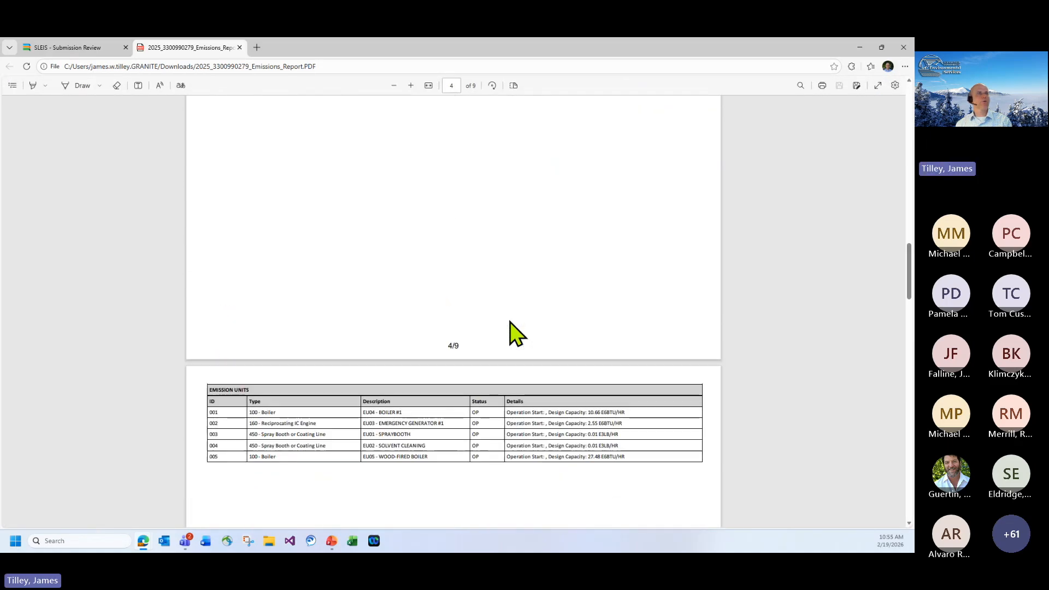
scroll(508, 325, up, 3)
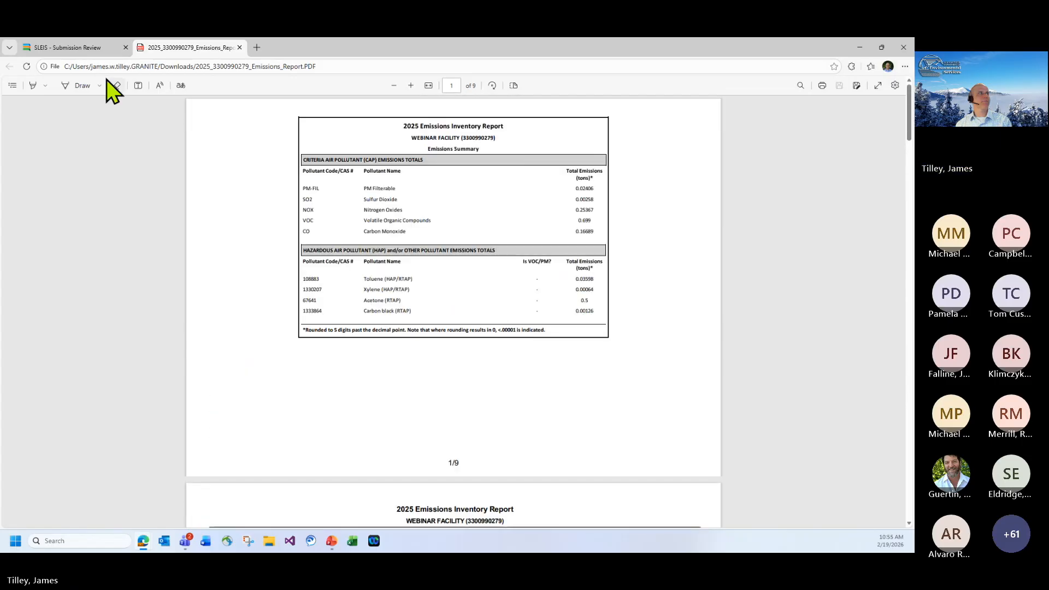
Return to the submission, accept all the submission agreements, continue to the signature page, and cancel the submission.
click(96, 48)
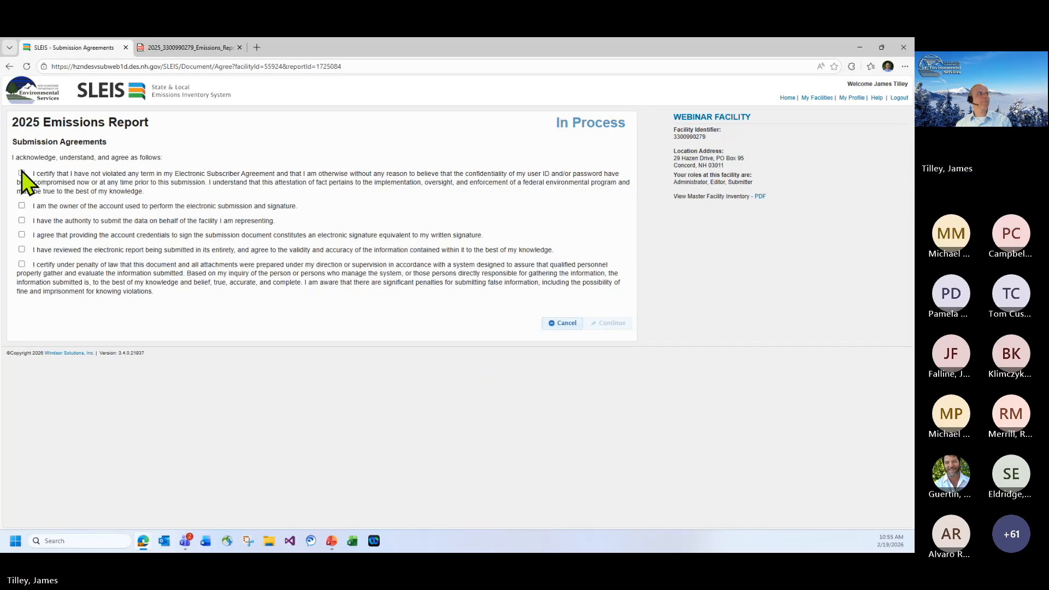
click(21, 206)
click(22, 220)
click(22, 235)
click(21, 264)
click(613, 323)
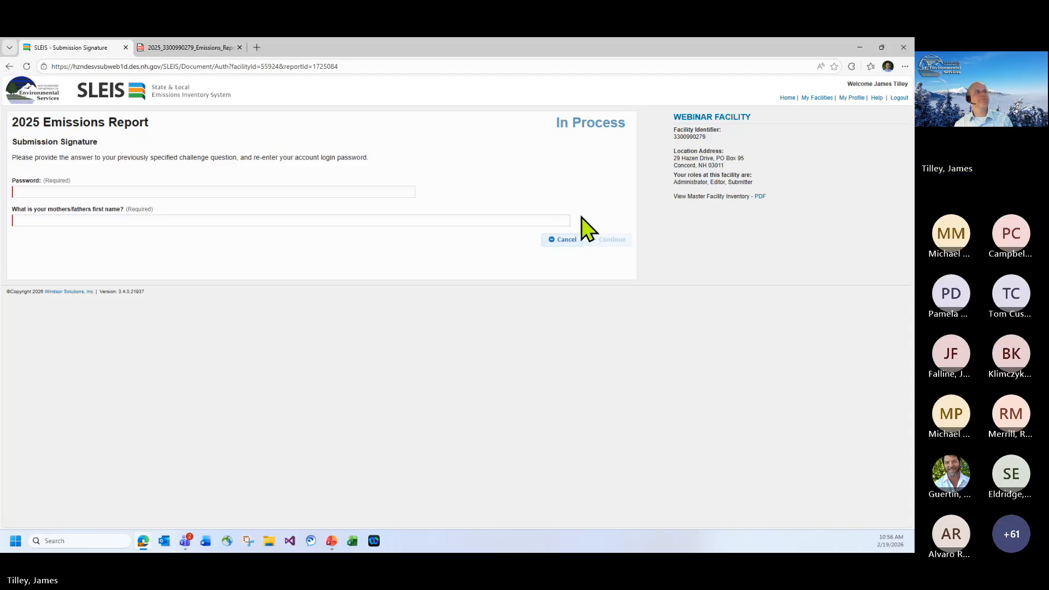
click(563, 241)
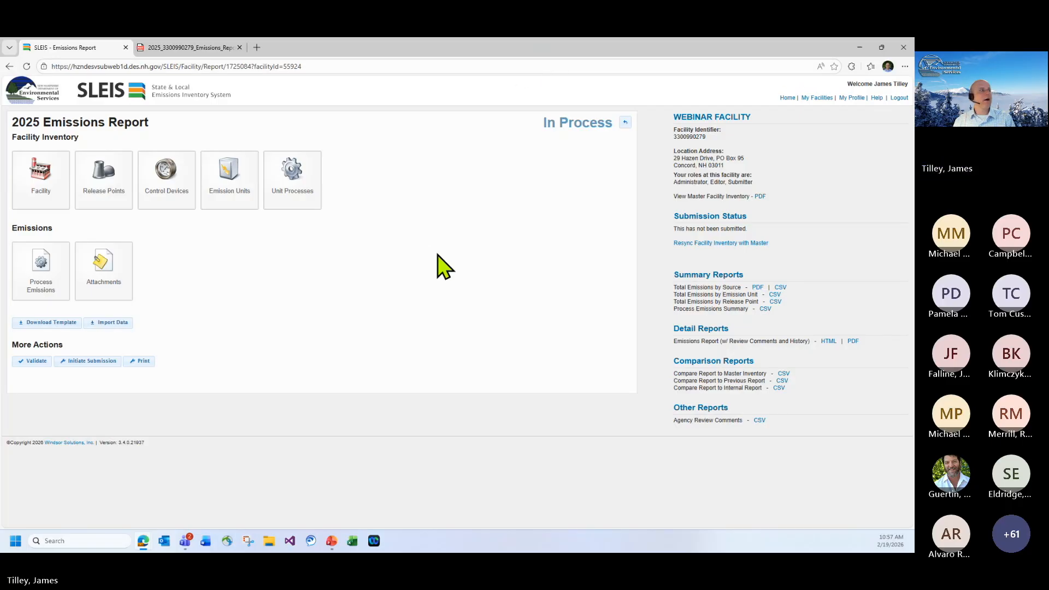
Switch to the PowerPoint slideshow and advance past the annual report requirements to the Live SLEIS Demonstration slide.
click(332, 542)
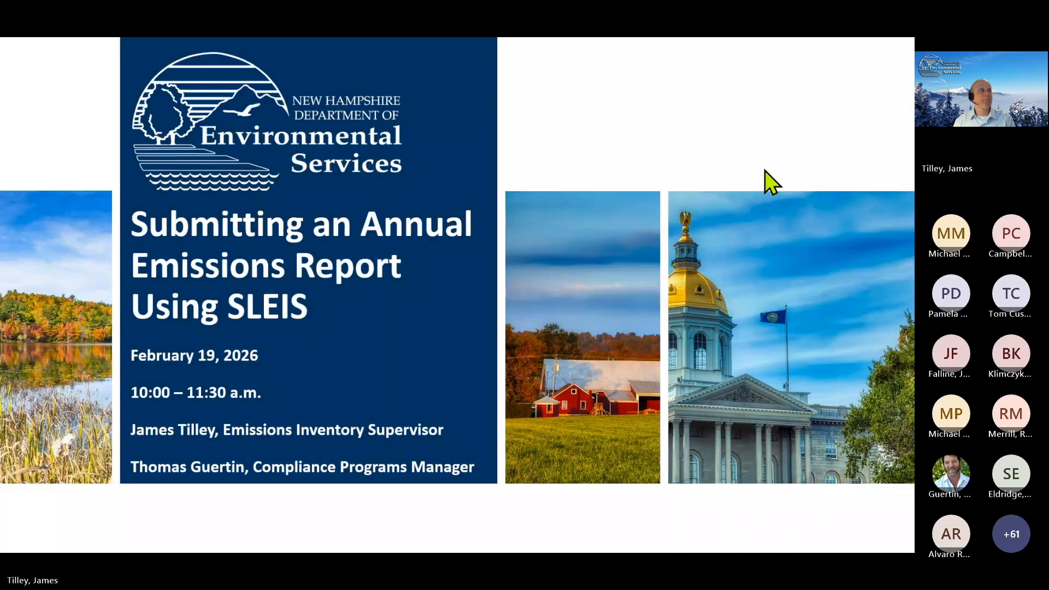
key(Right)
key(Right)
key(Right)
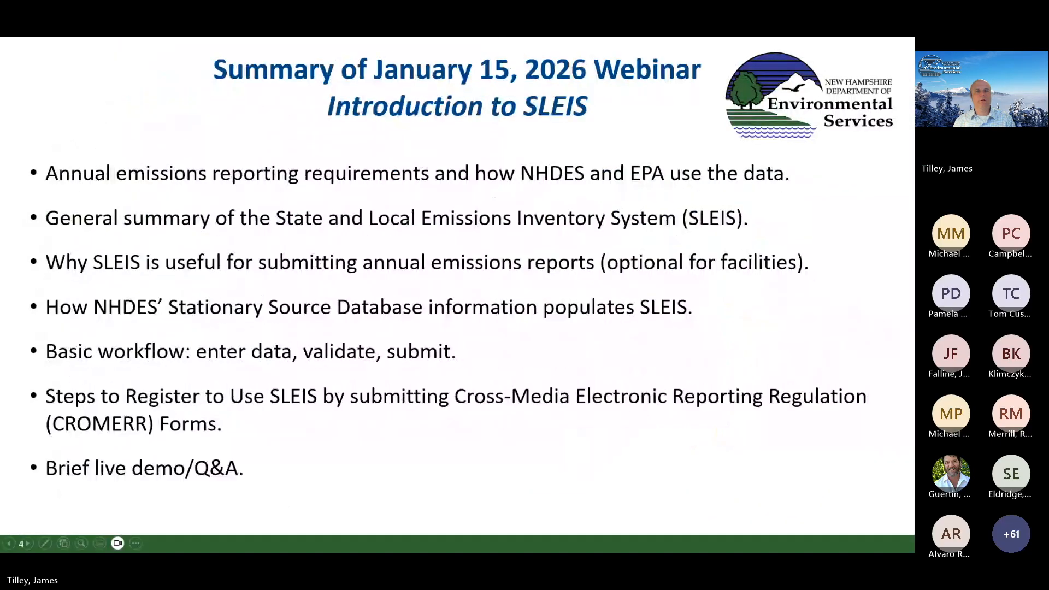
key(Right)
key(Right)
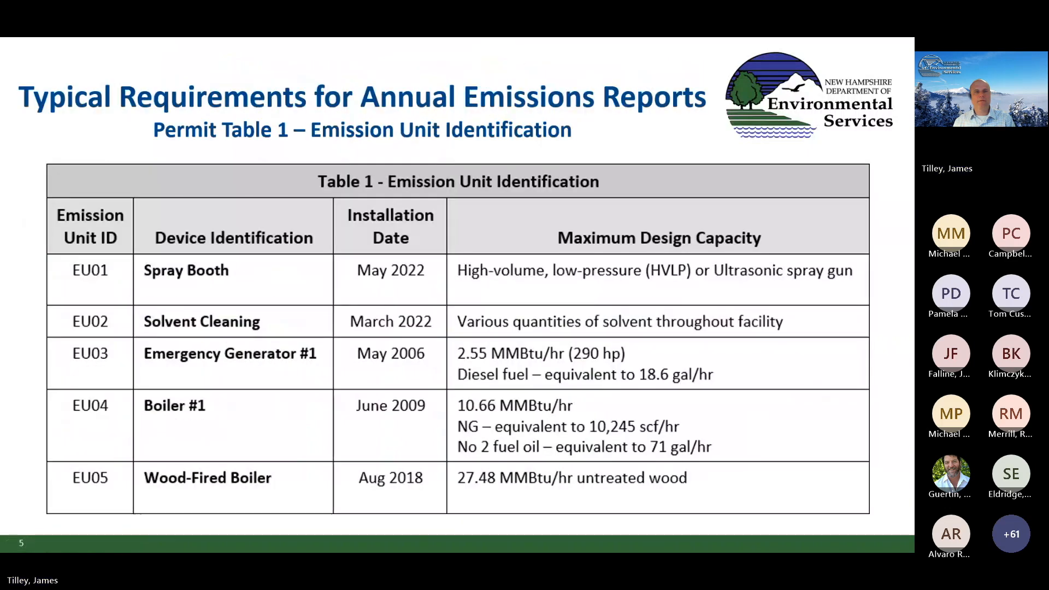
key(Right)
key(Right)
key(Right)
key(Right)
key(Right)
key(Right)
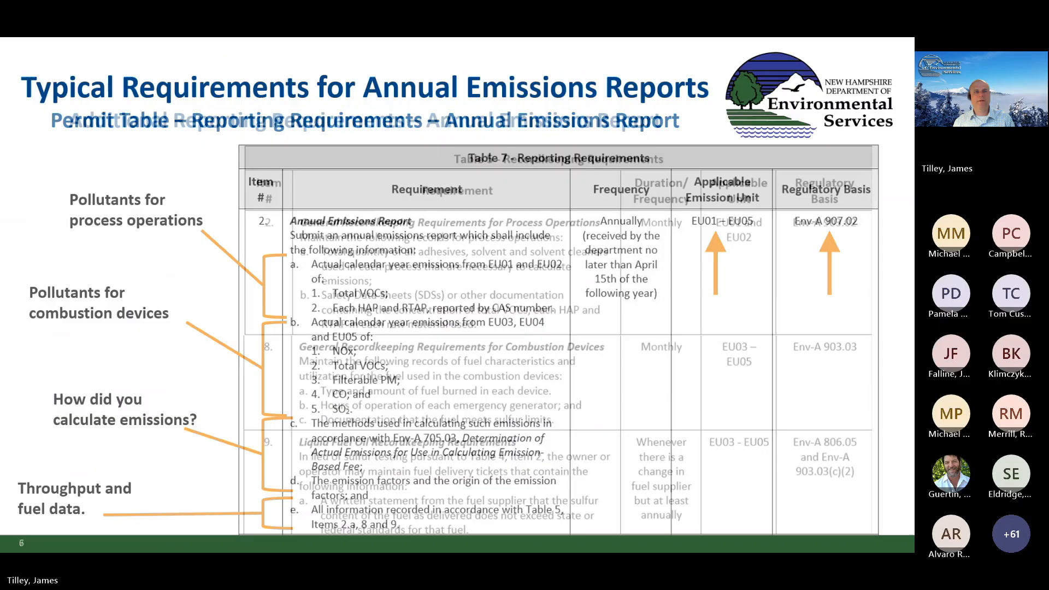
key(Right)
key(Right)
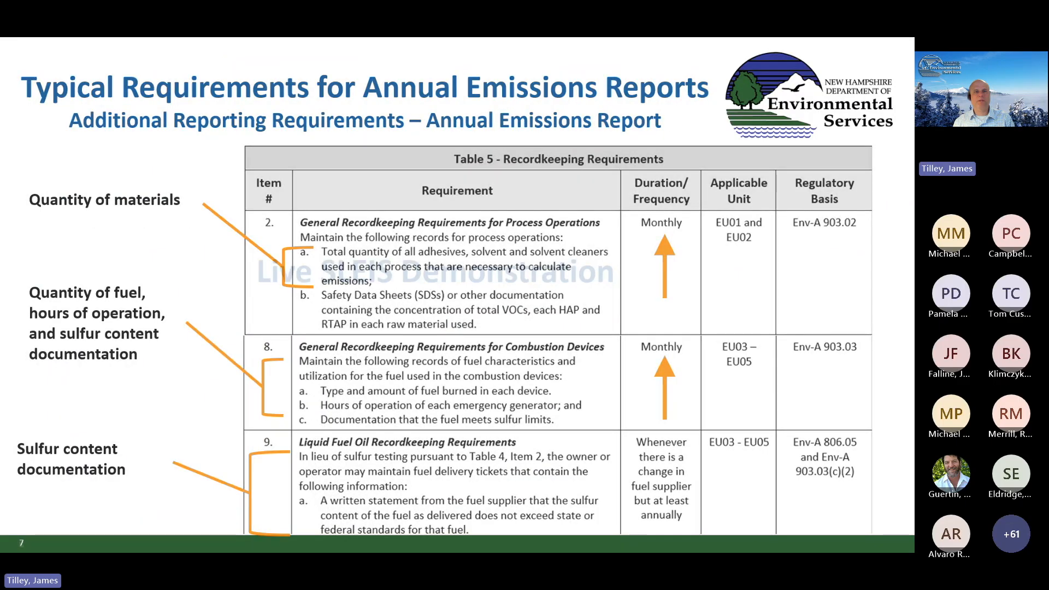
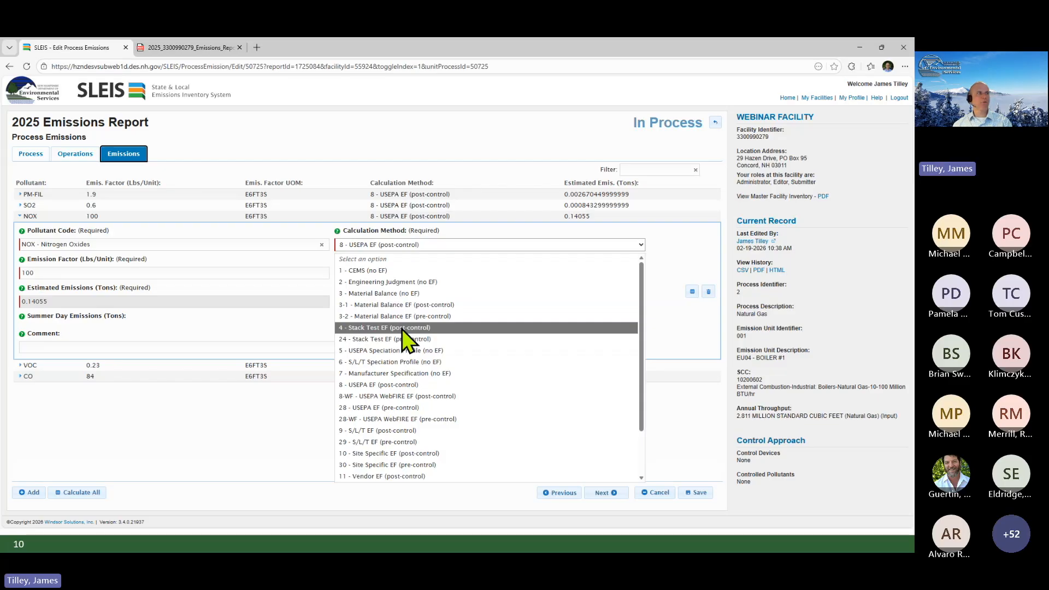
For NOX, set the calculation method to 4 - Stack Test EF (post-control), the emission factor to 55 and the stack test date to 02-19-2026.
click(402, 328)
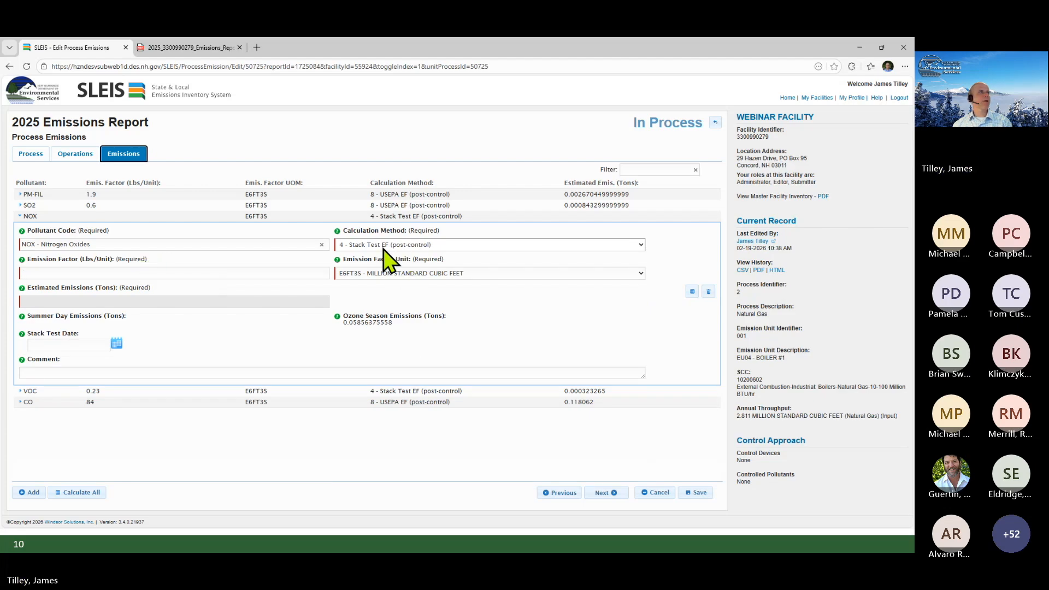
click(89, 271)
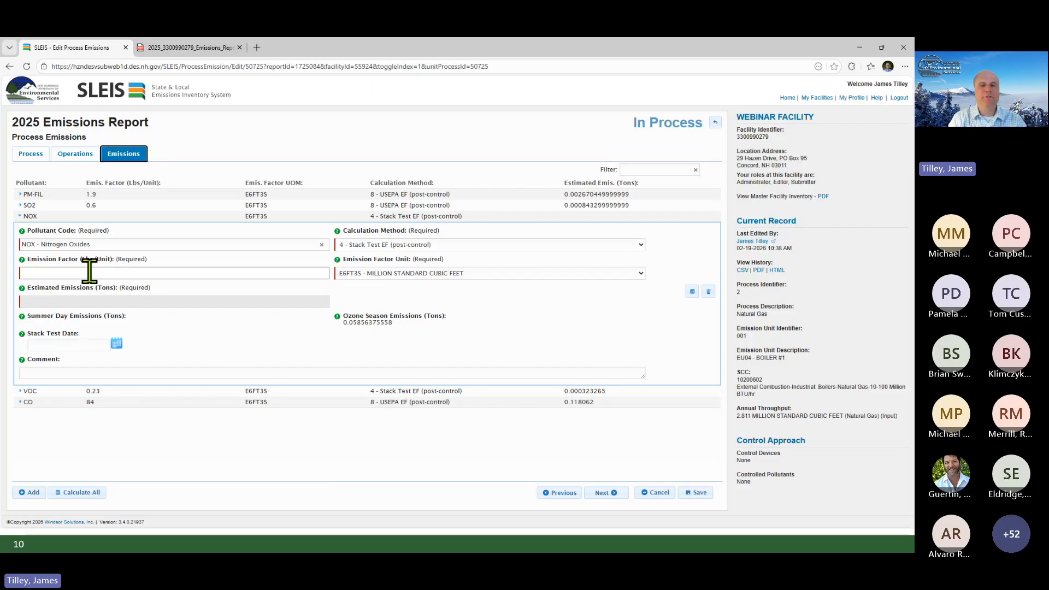
text(55)
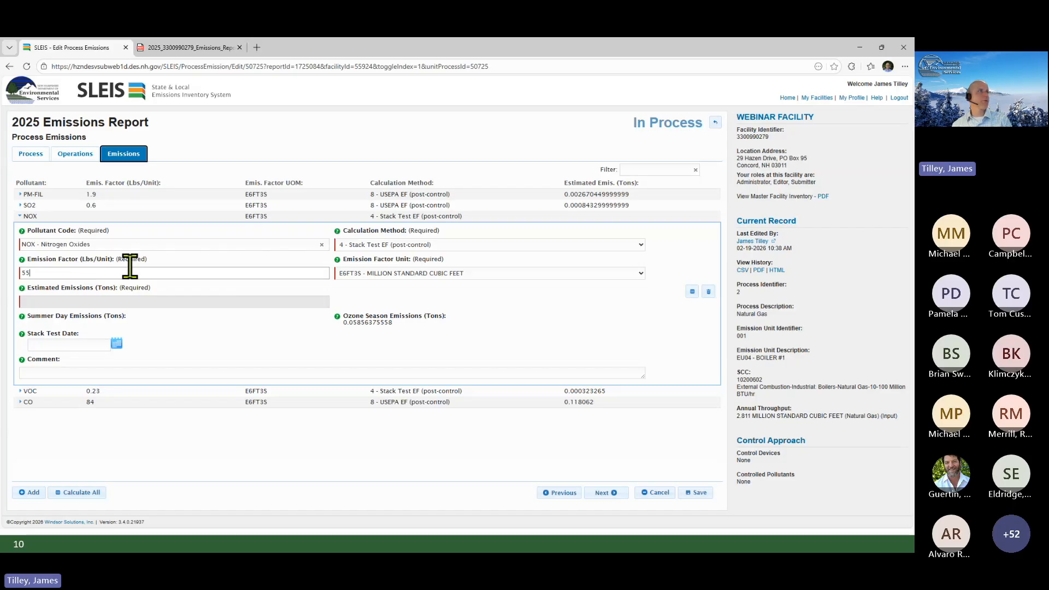
click(53, 345)
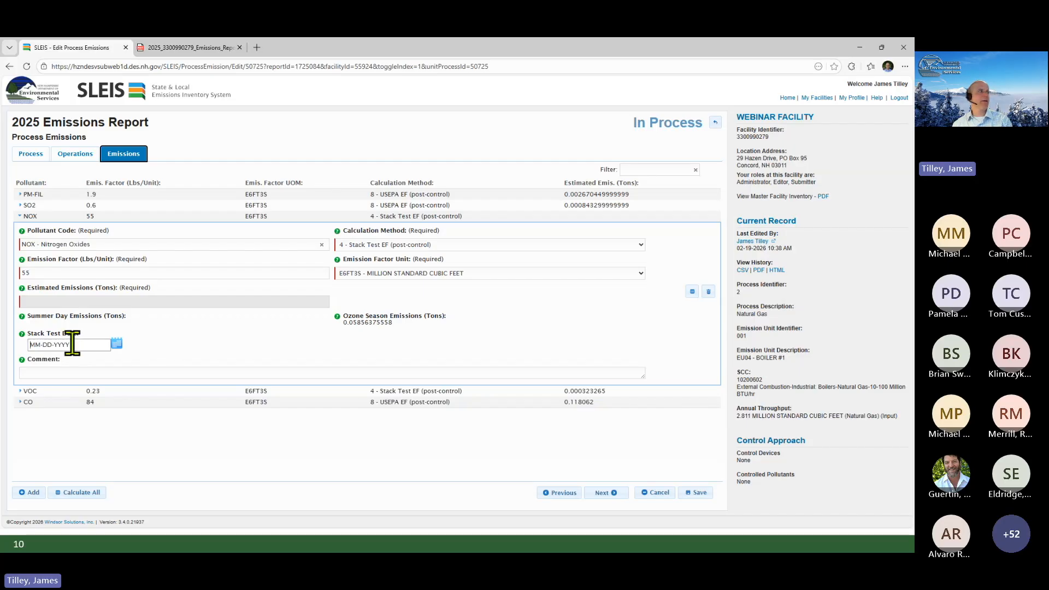
text(02-)
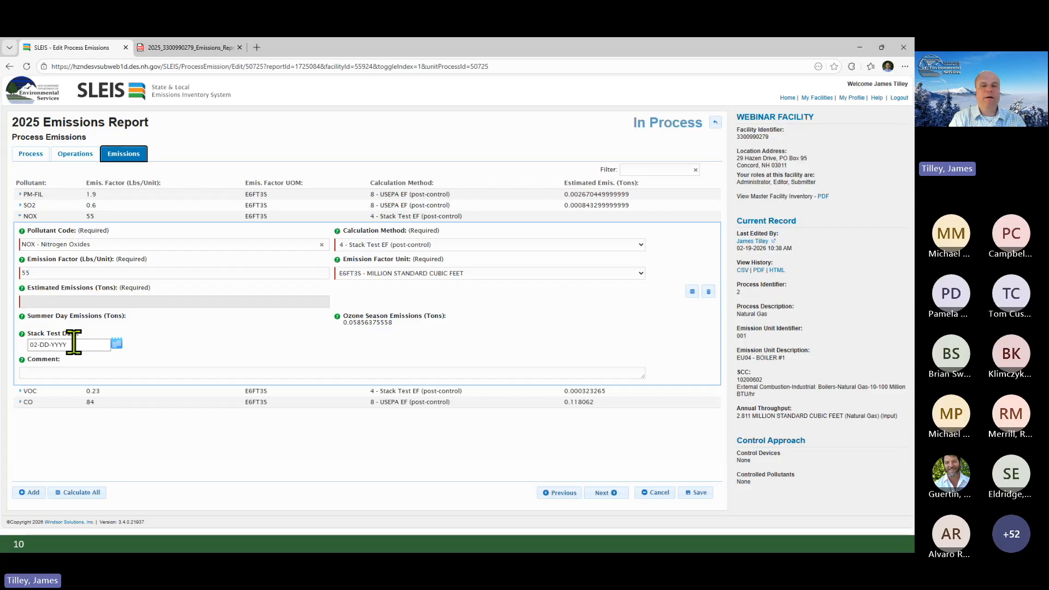
text(19-2026)
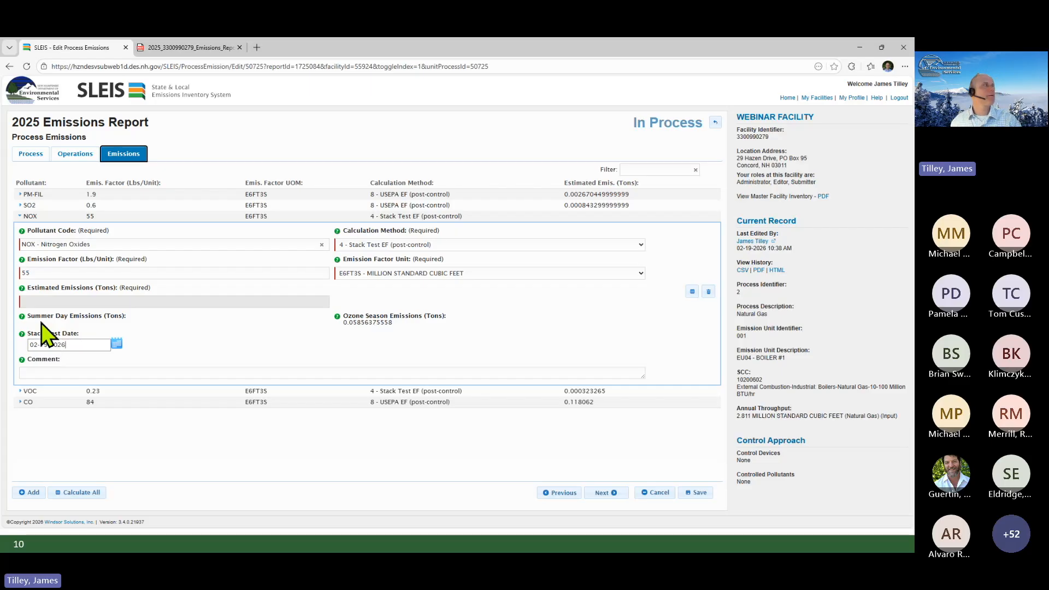
click(44, 370)
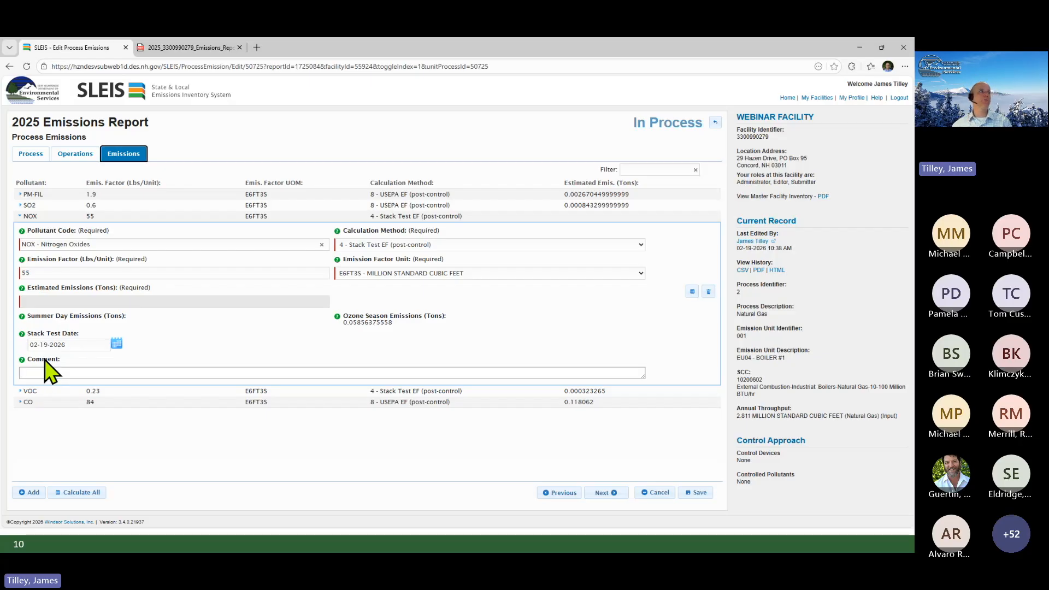
click(23, 217)
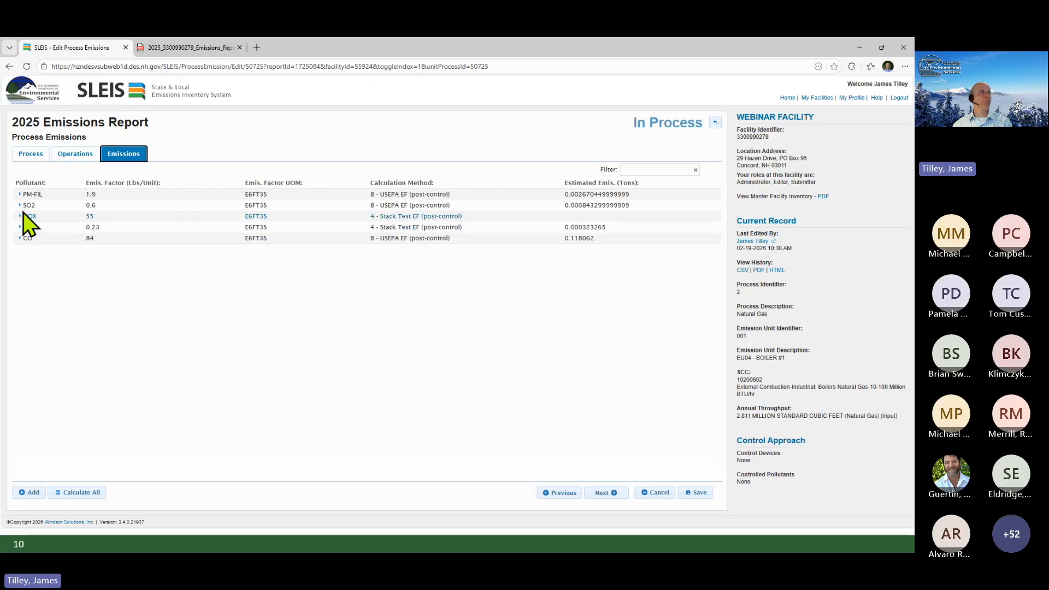
Compare the natural gas process's throughput details with its pollutant emission factors, and leave the record without saving.
click(34, 155)
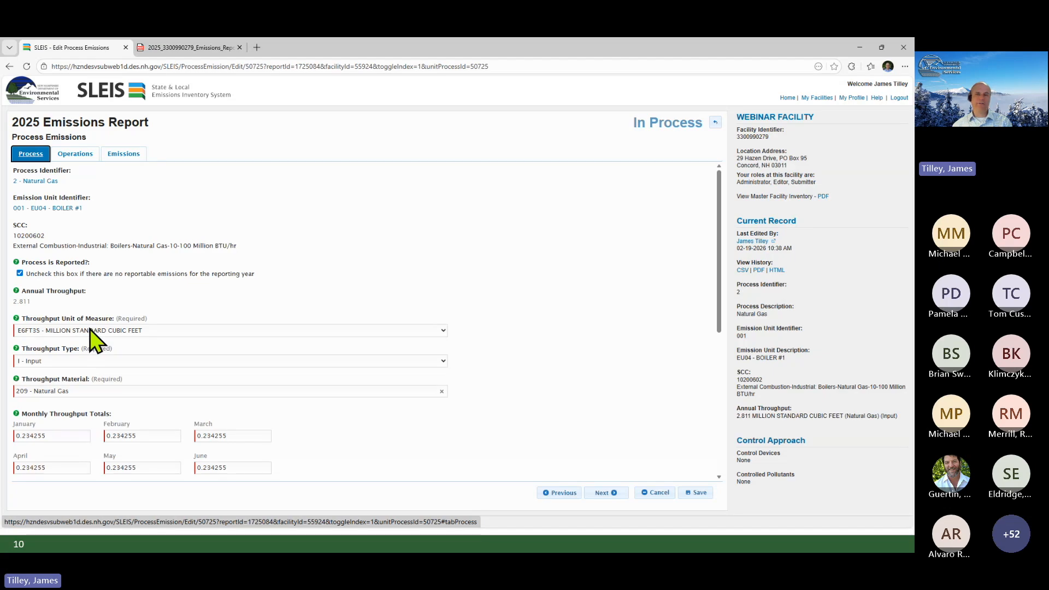
click(121, 154)
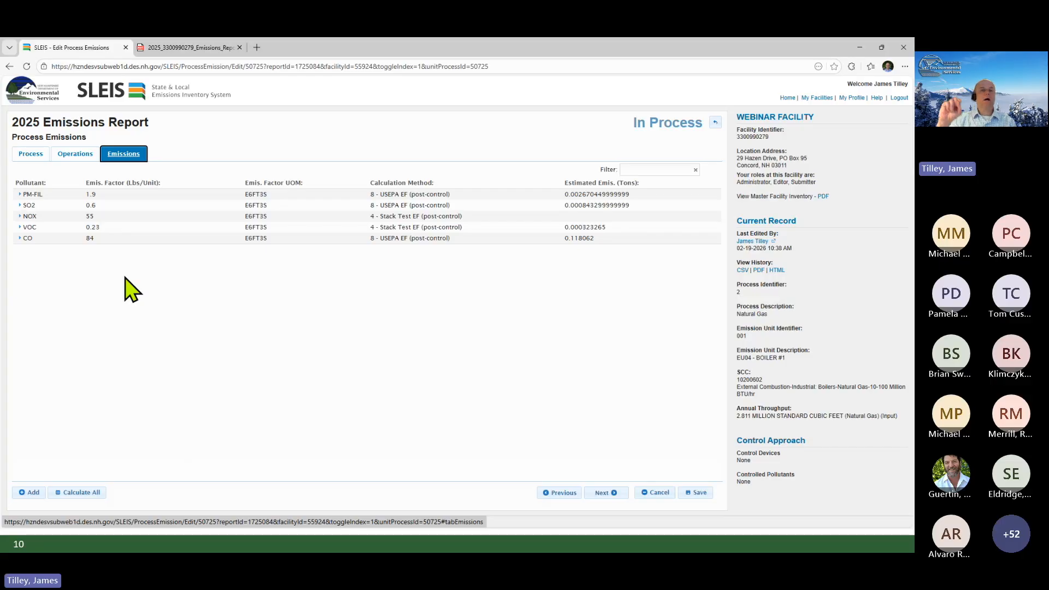
click(29, 155)
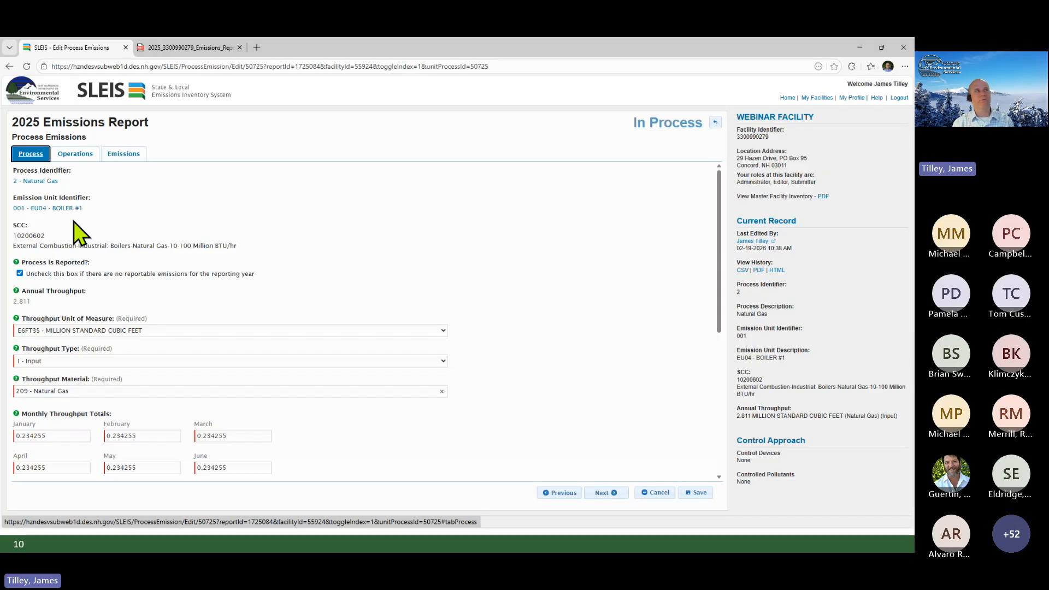
click(713, 124)
click(385, 281)
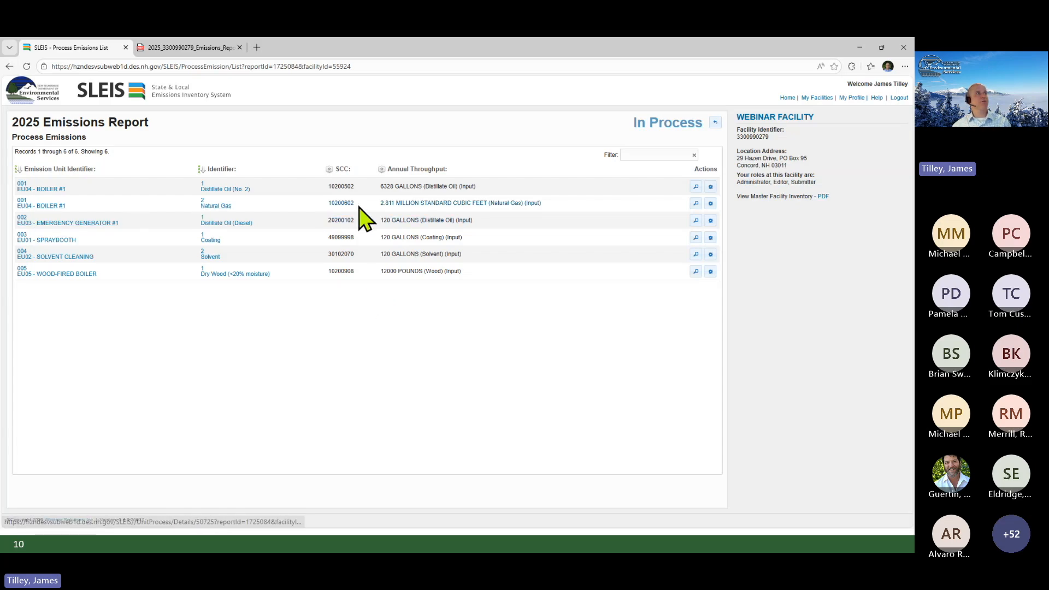
Reopen the 2025 report from the WEBINAR FACILITY reports list and download its emissions report template.
mouse_move(358, 208)
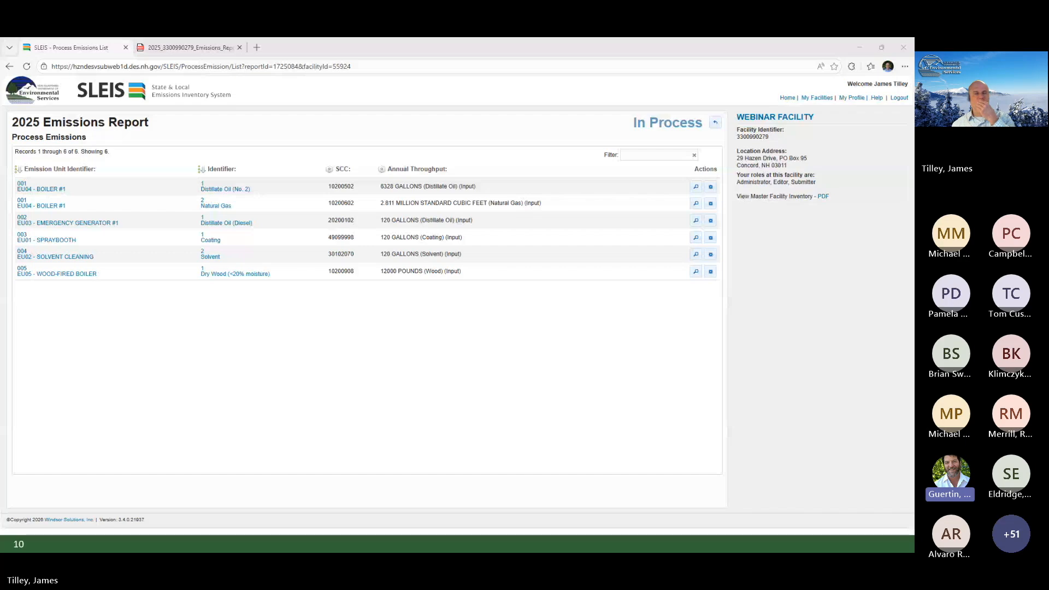
click(715, 123)
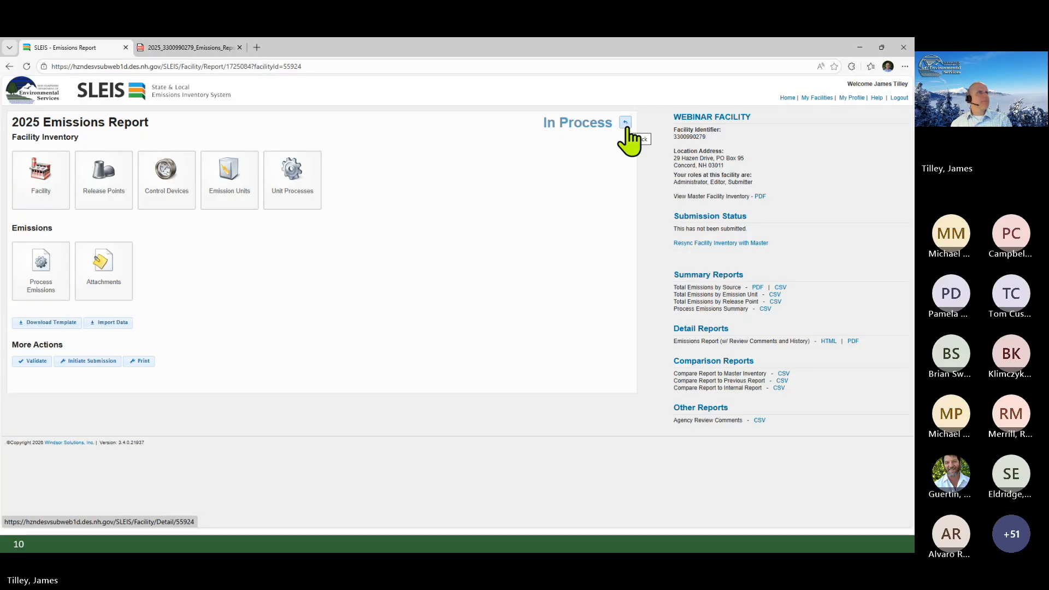
click(625, 123)
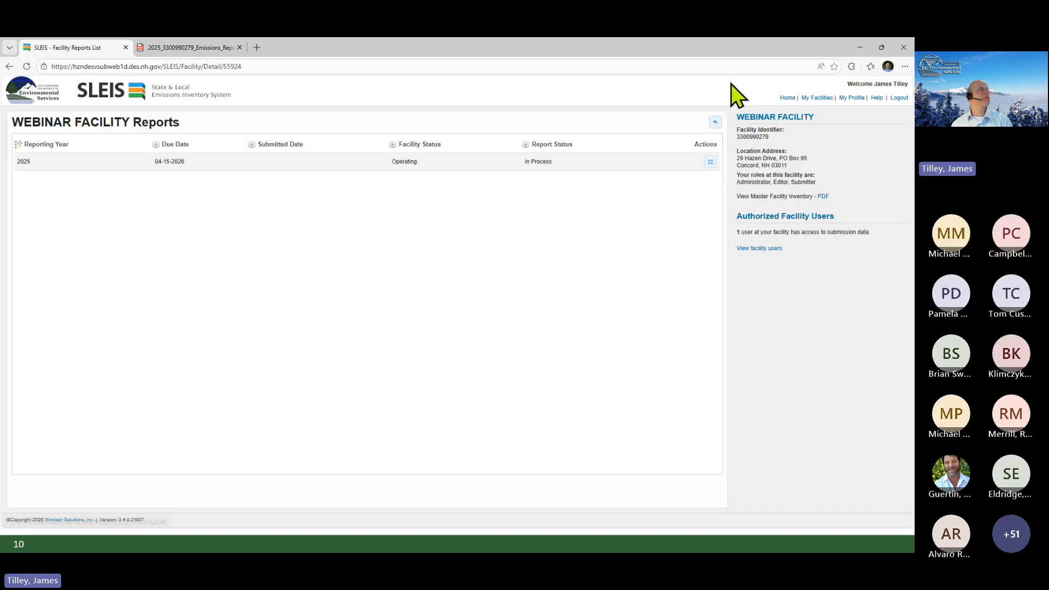
click(710, 162)
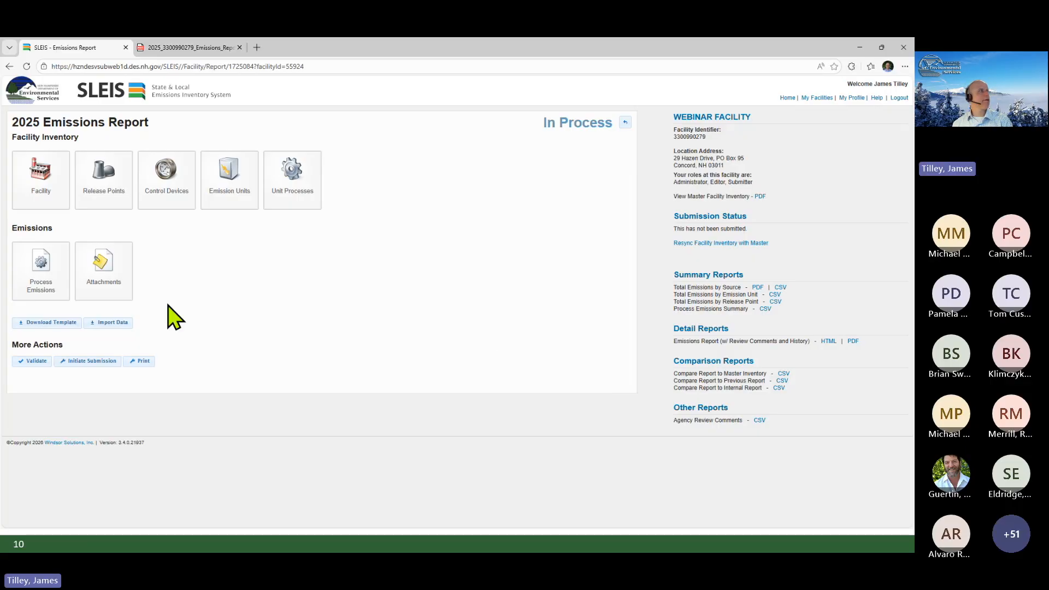
click(29, 324)
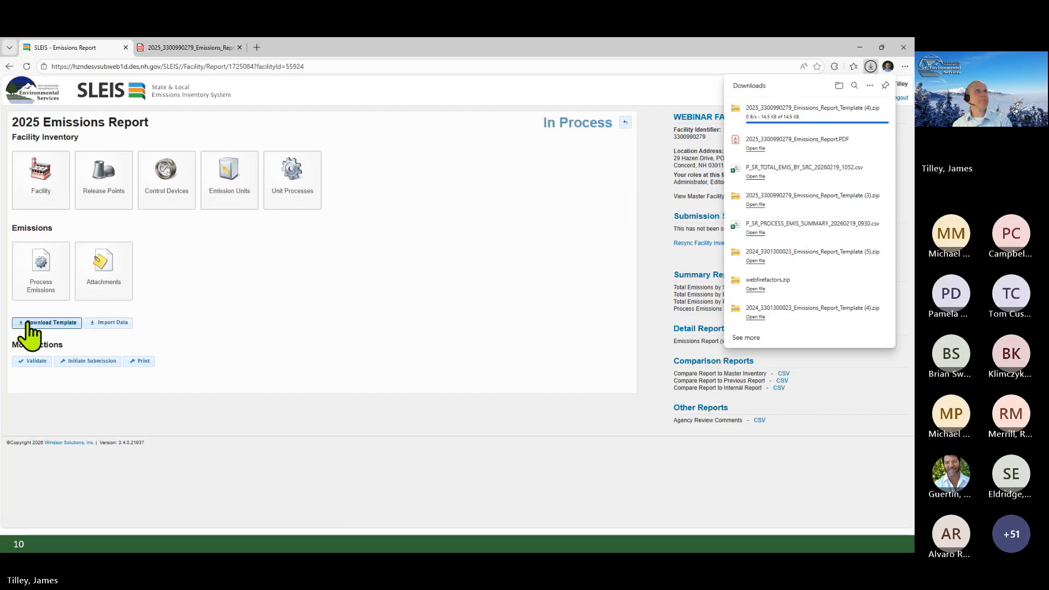
Open the ReferenceDataValues file from the downloaded template archive and widen its AttributeName and Value columns.
click(776, 115)
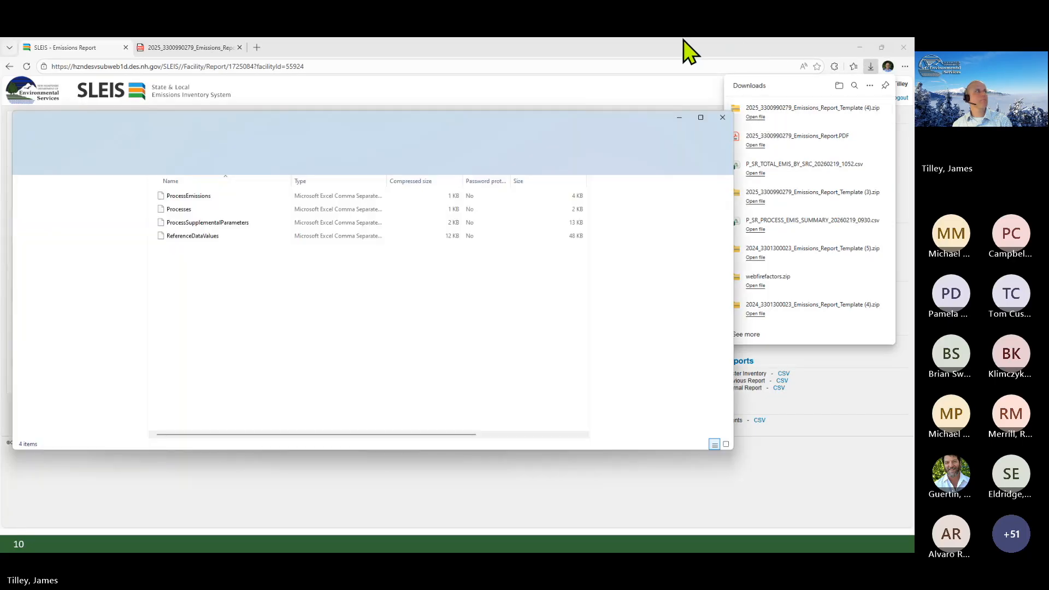
double_click(190, 237)
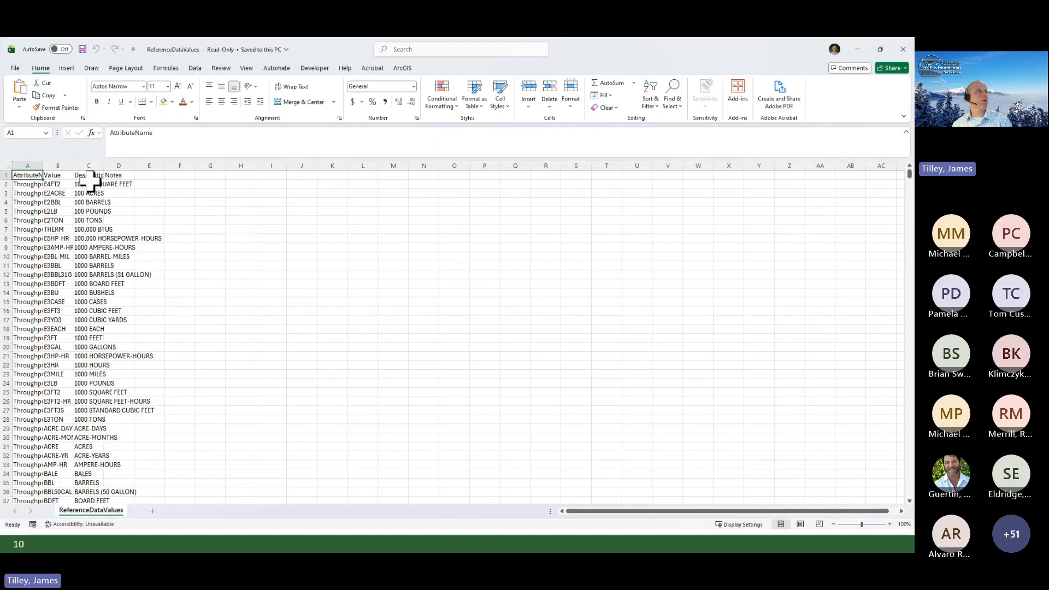
drag(73, 166, 166, 169)
drag(43, 167, 98, 166)
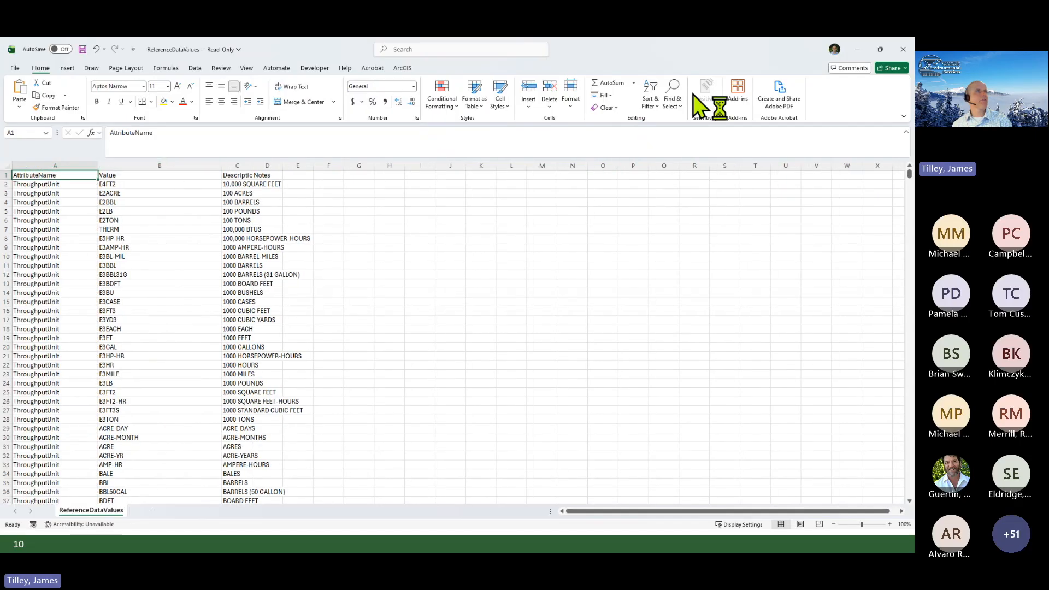
Search the ReferenceDataValues sheet for Pollutant.
click(679, 90)
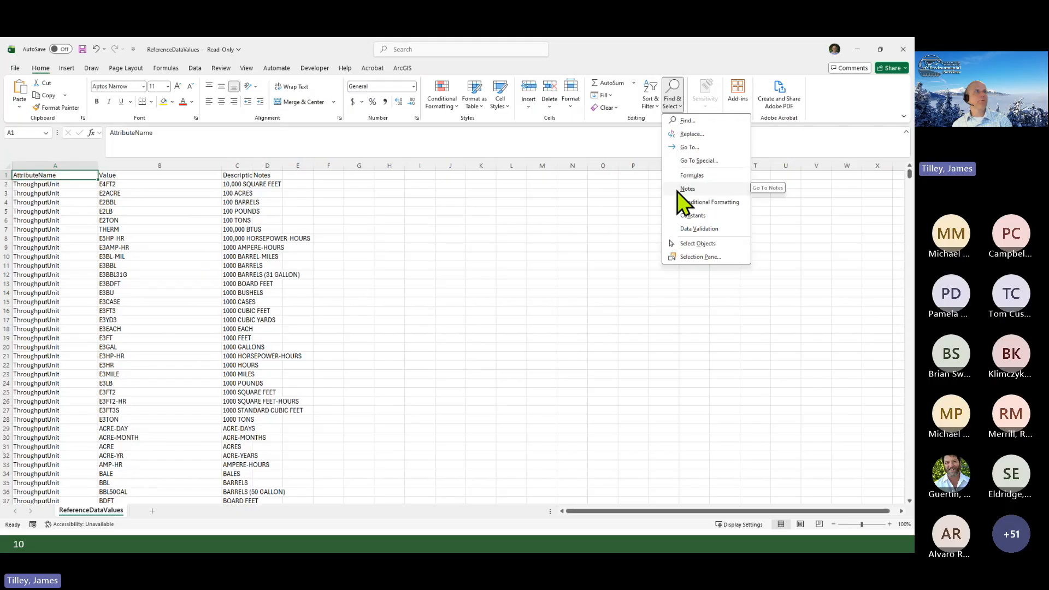
click(686, 119)
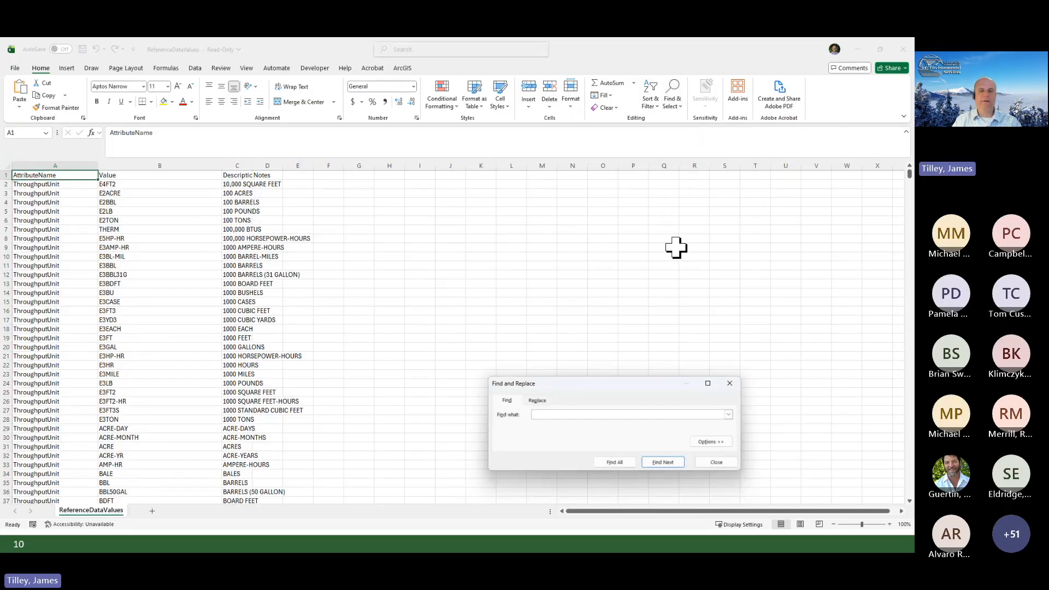
text(Pollutant)
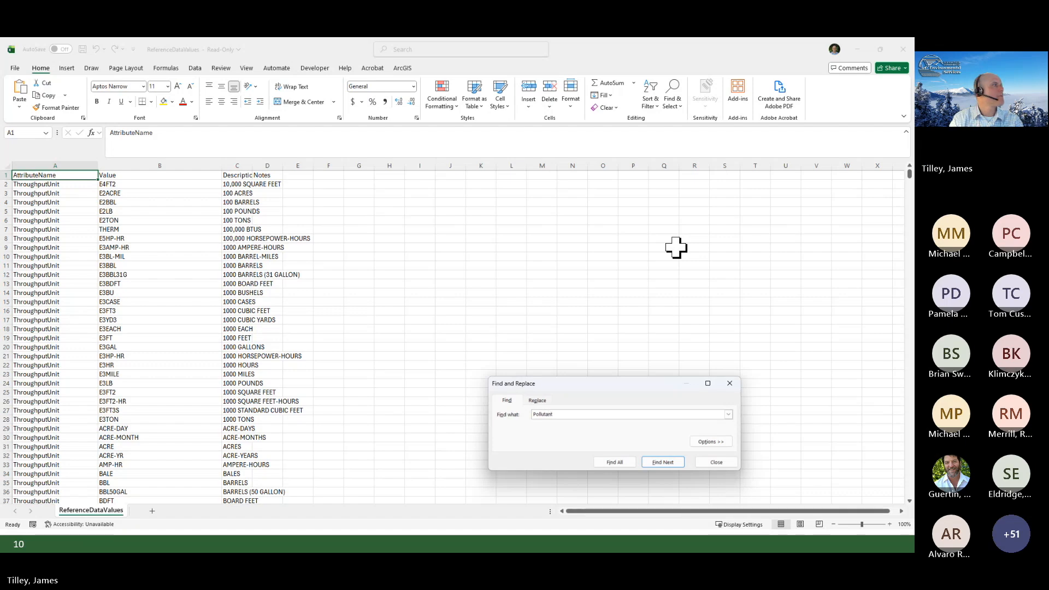
key(Return)
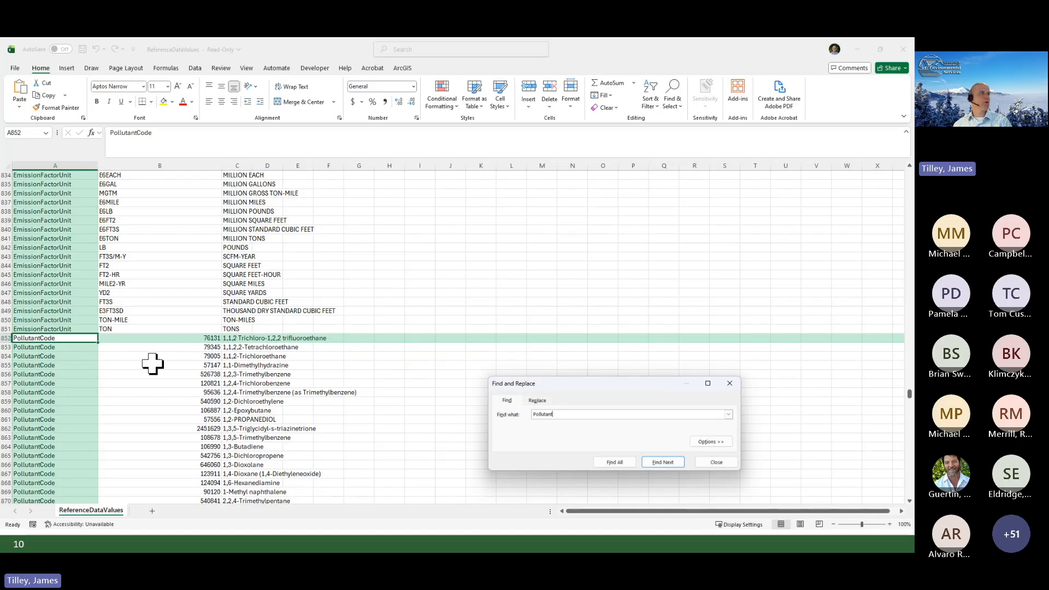
Review the PollutantCode rows through the alphabetical pollutant list, selecting the code values for Acetonitrile and Ammonia along the way.
scroll(285, 352, down, 2)
scroll(285, 352, down, 16)
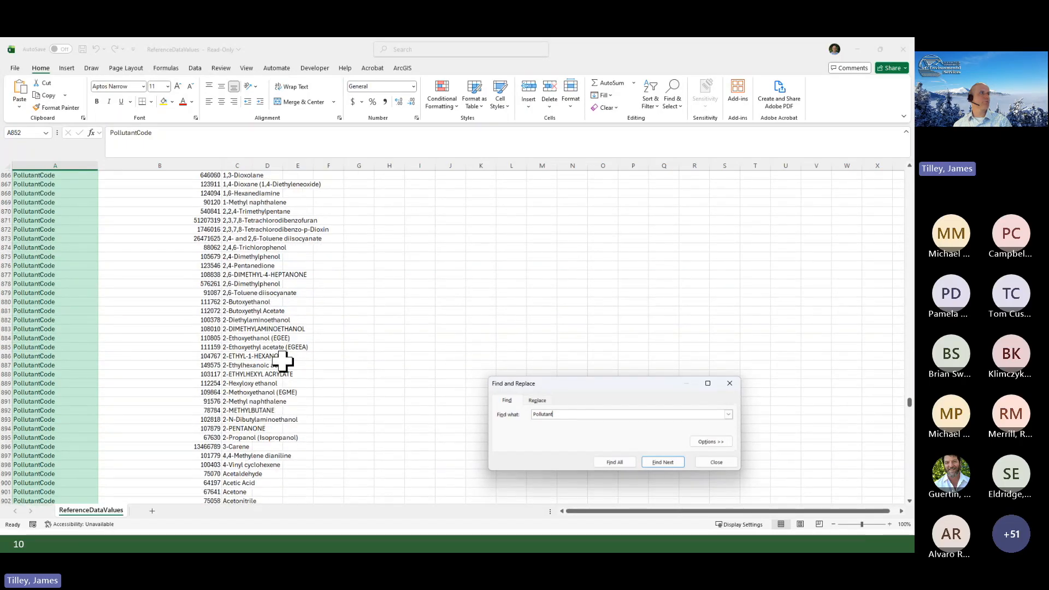
scroll(280, 362, down, 3)
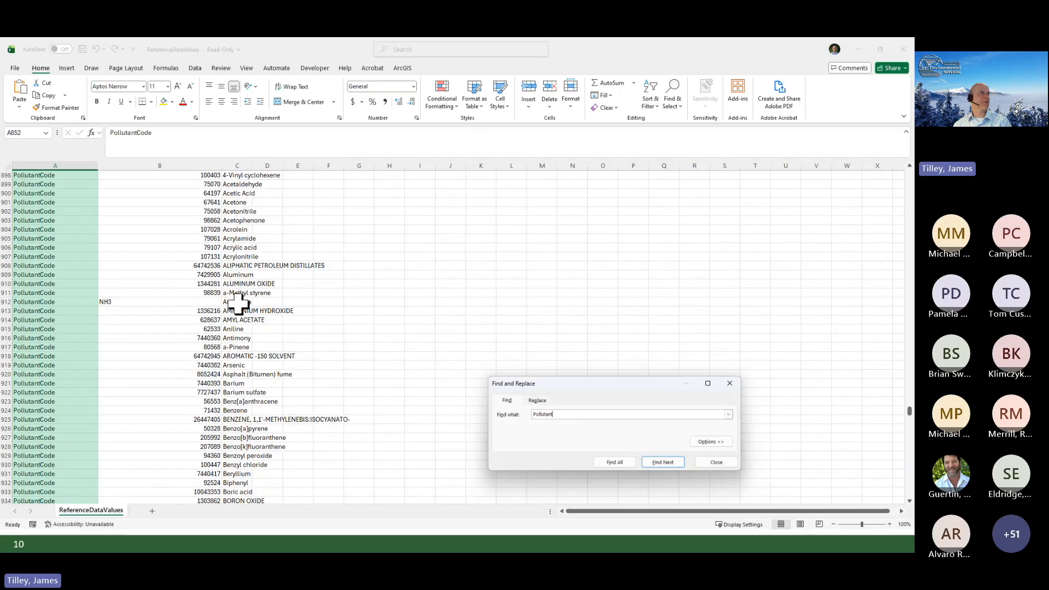
click(206, 211)
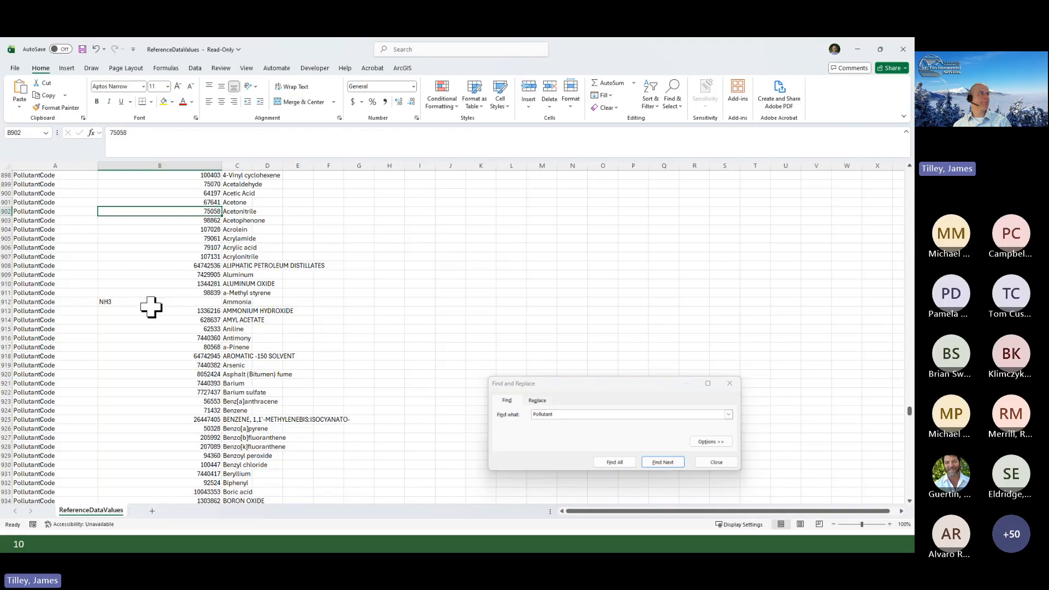
click(129, 302)
scroll(130, 301, down, 12)
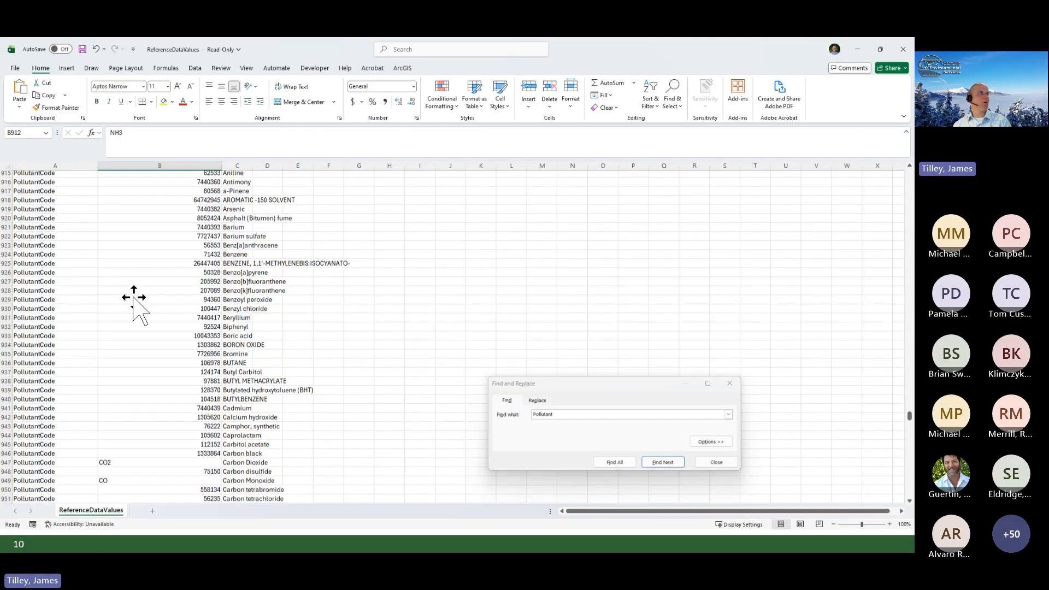
scroll(132, 300, down, 20)
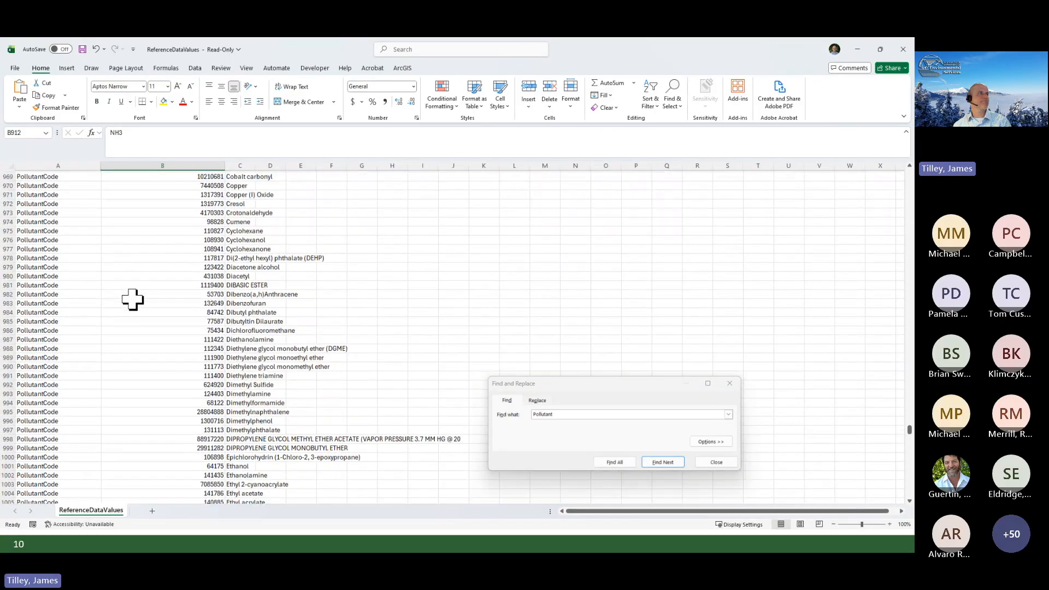
scroll(133, 299, down, 20)
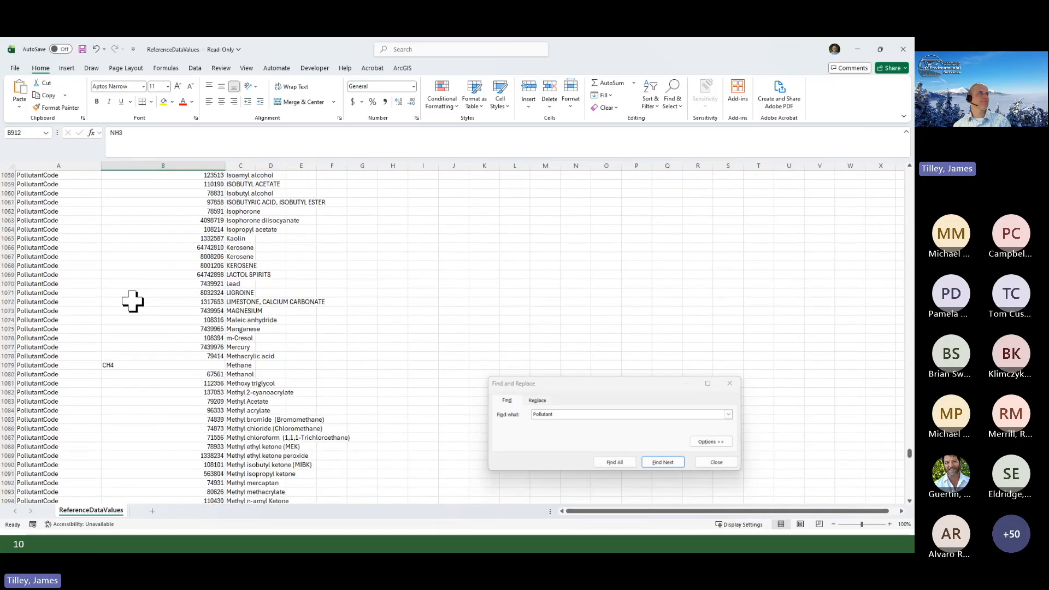
scroll(131, 301, down, 20)
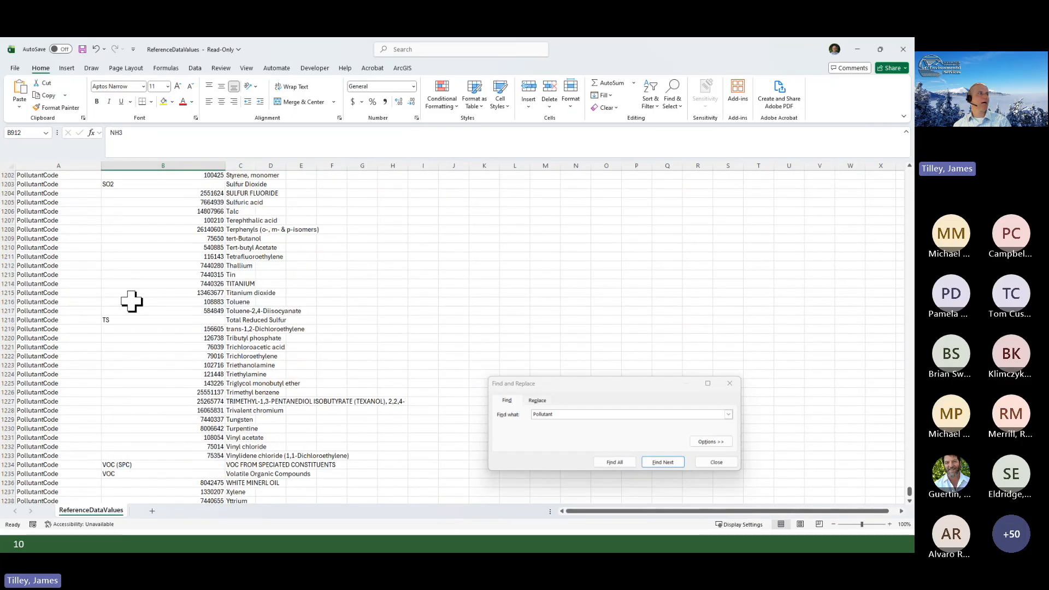
Return to the start of the PollutantCode rows and select the code value for 1,3-Dioxolane.
scroll(131, 301, up, 20)
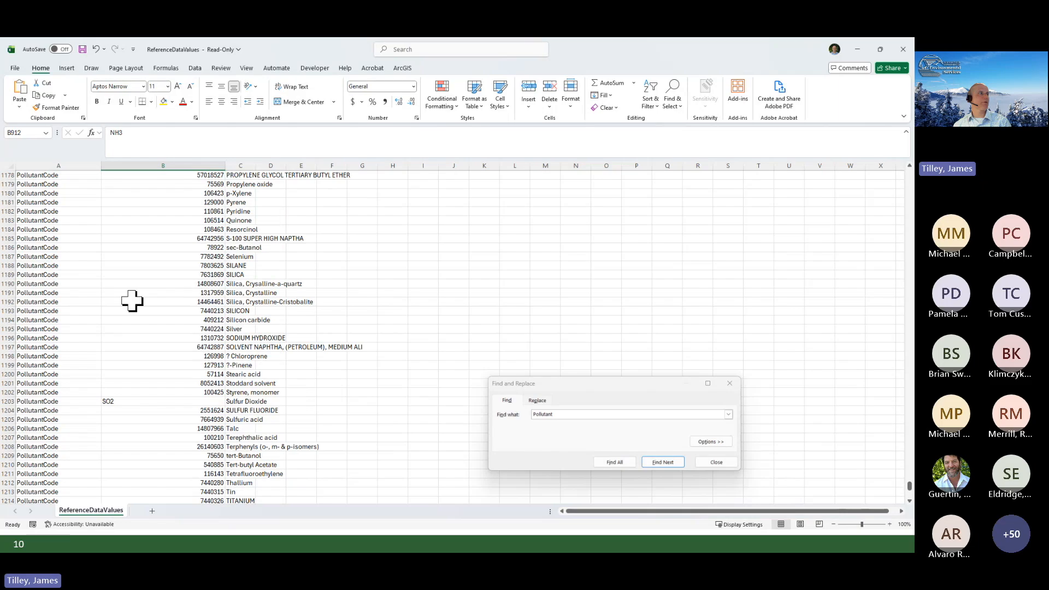
scroll(132, 300, up, 20)
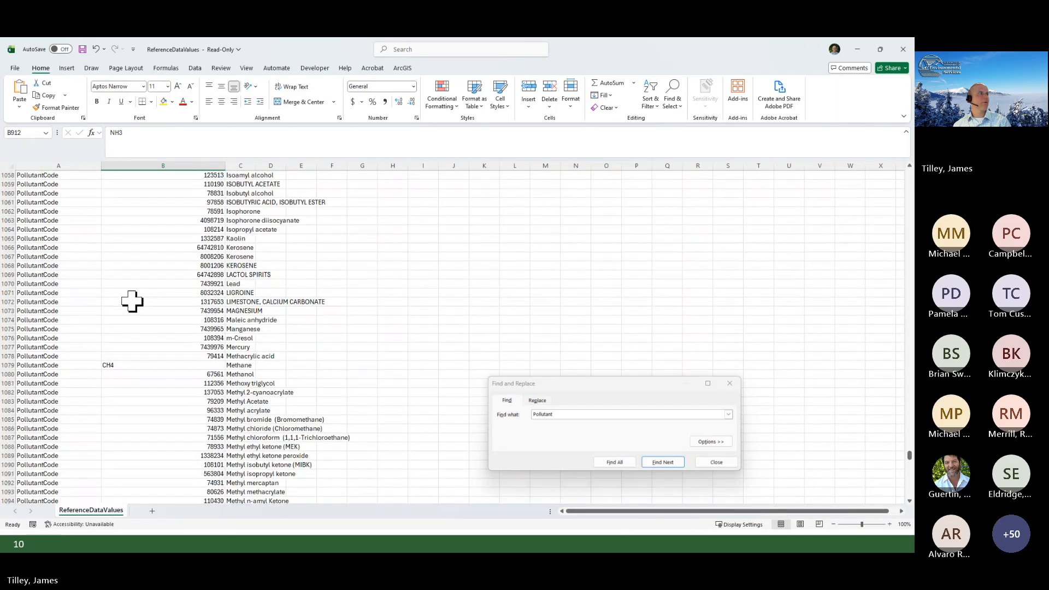
scroll(130, 308, up, 20)
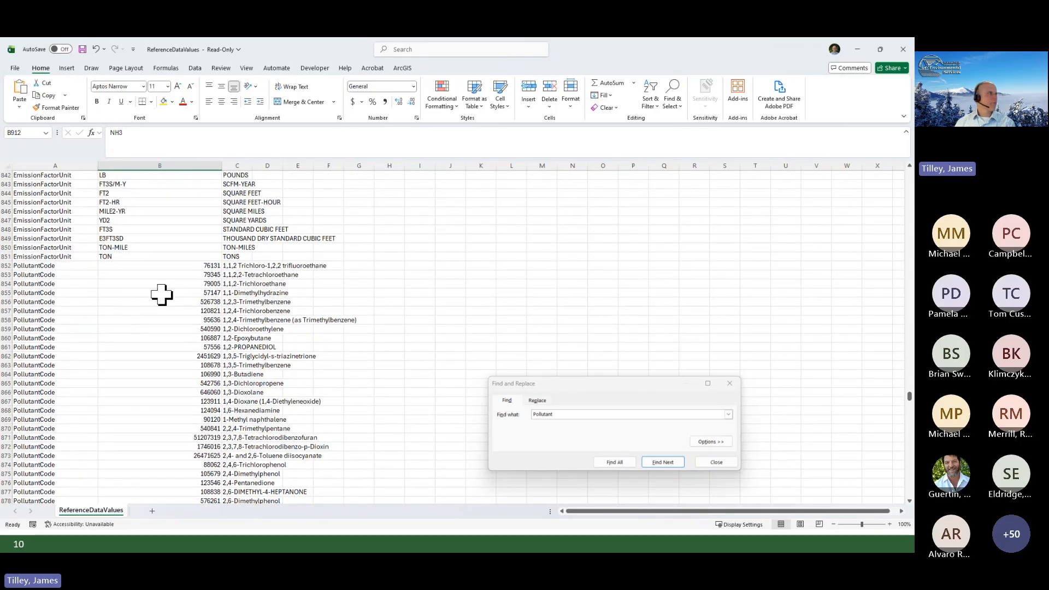
click(180, 266)
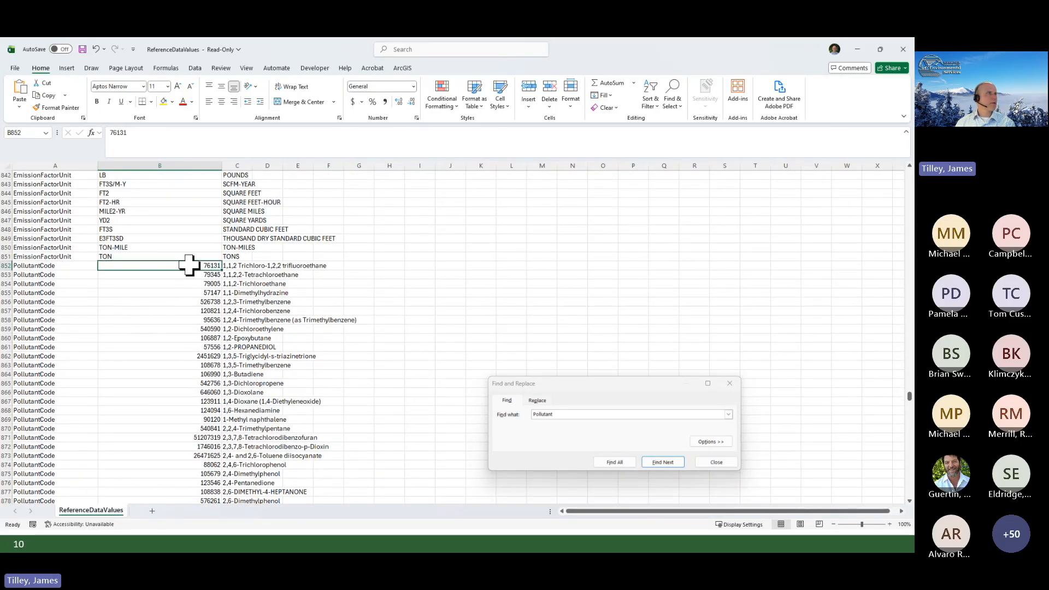
click(542, 256)
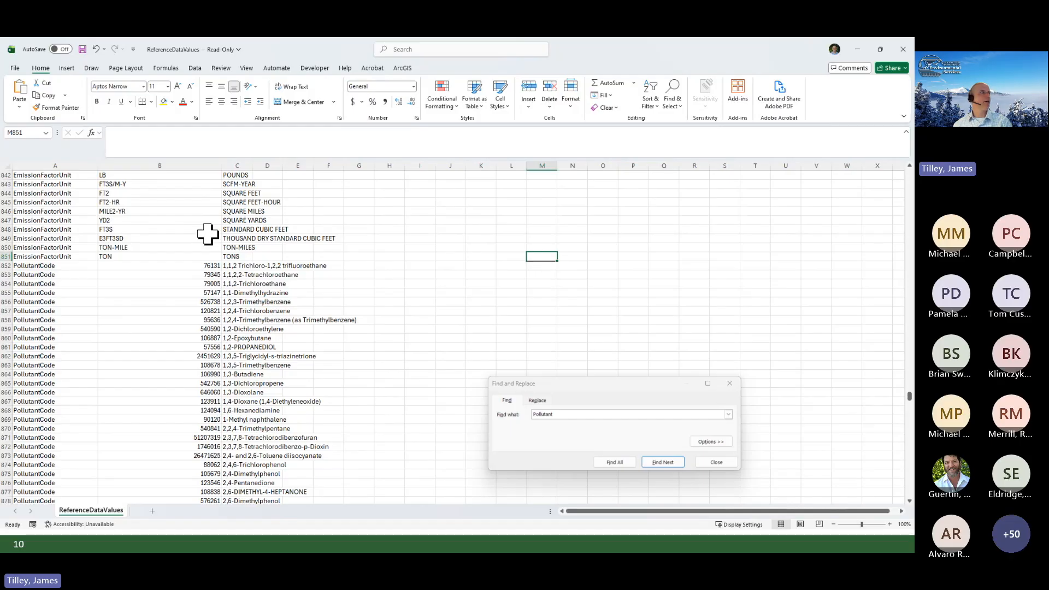
click(175, 393)
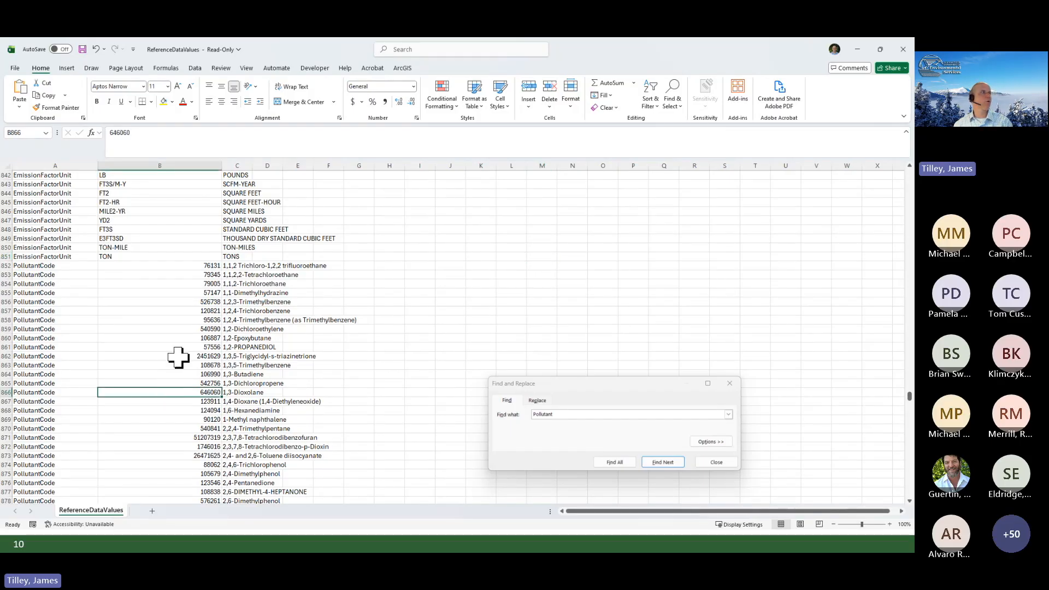
Switch back to SLEIS, open the wood-fired boiler's Dry Wood process emissions for editing, and add a blank pollutant entry.
drag(576, 53, 914, 148)
click(385, 502)
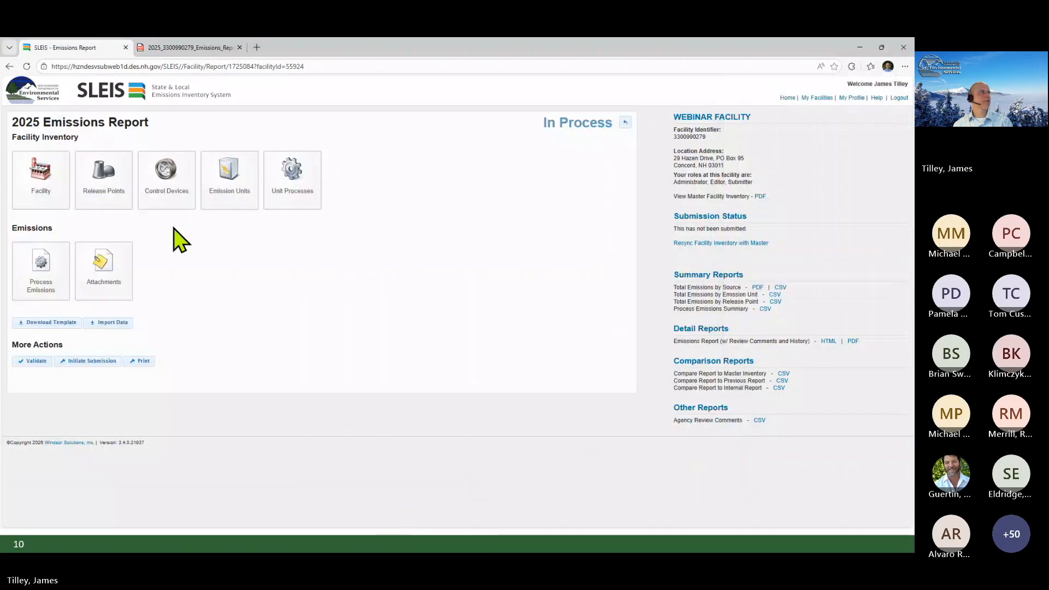
click(38, 286)
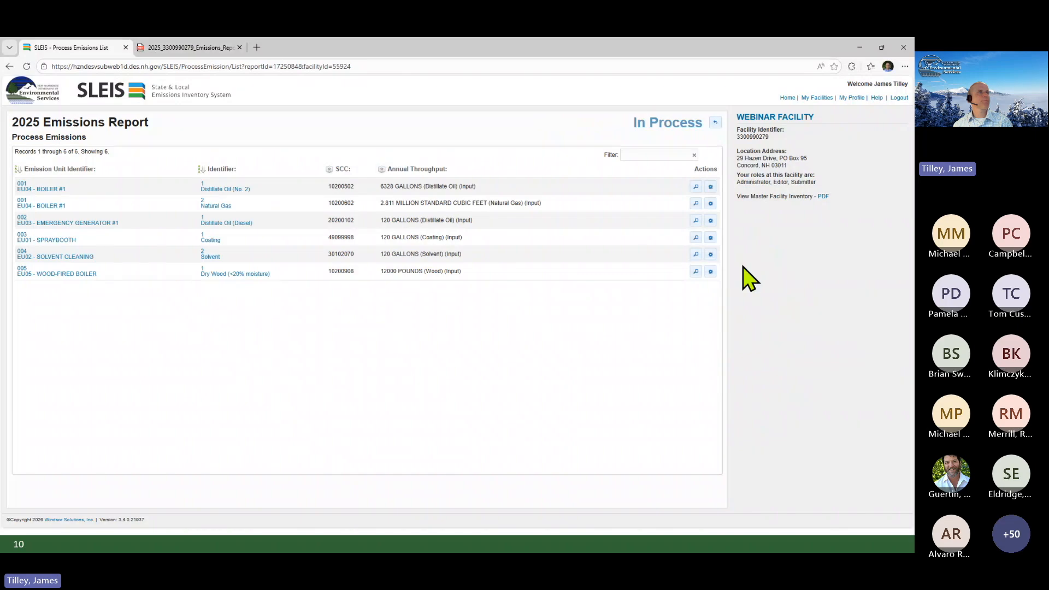
click(711, 272)
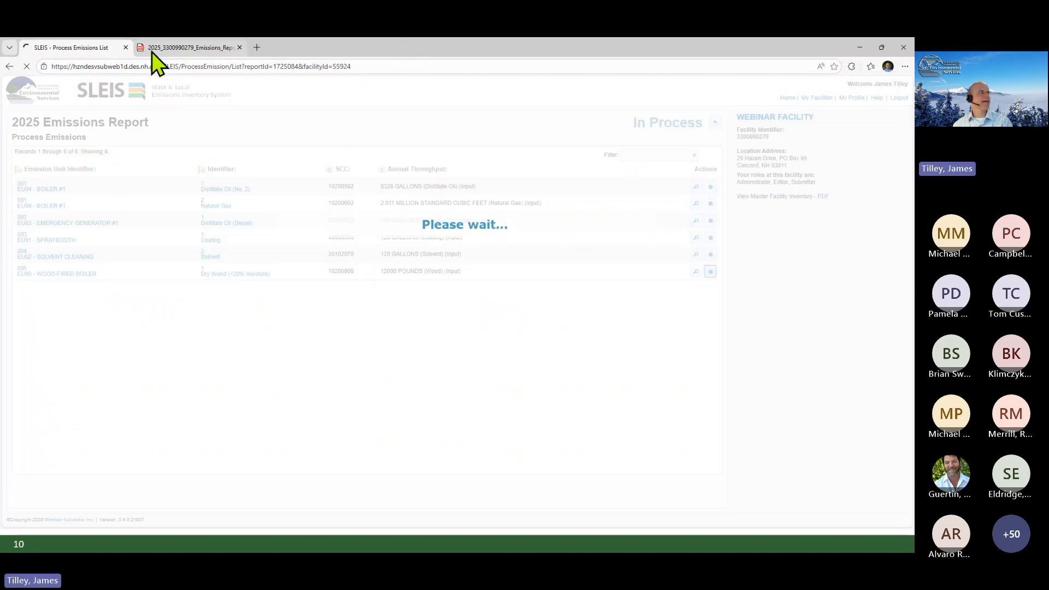
click(122, 155)
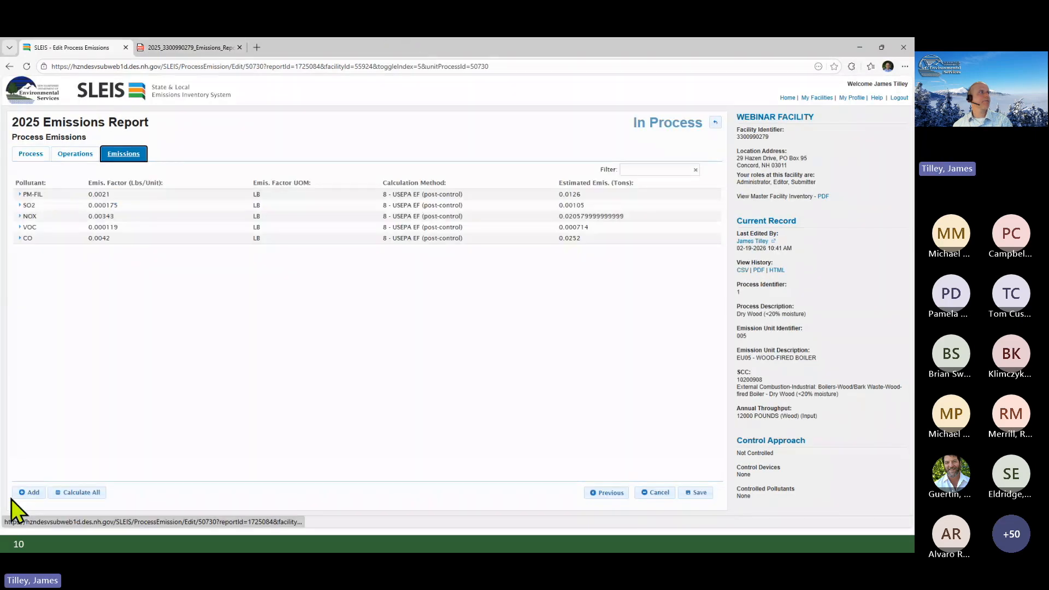
click(27, 493)
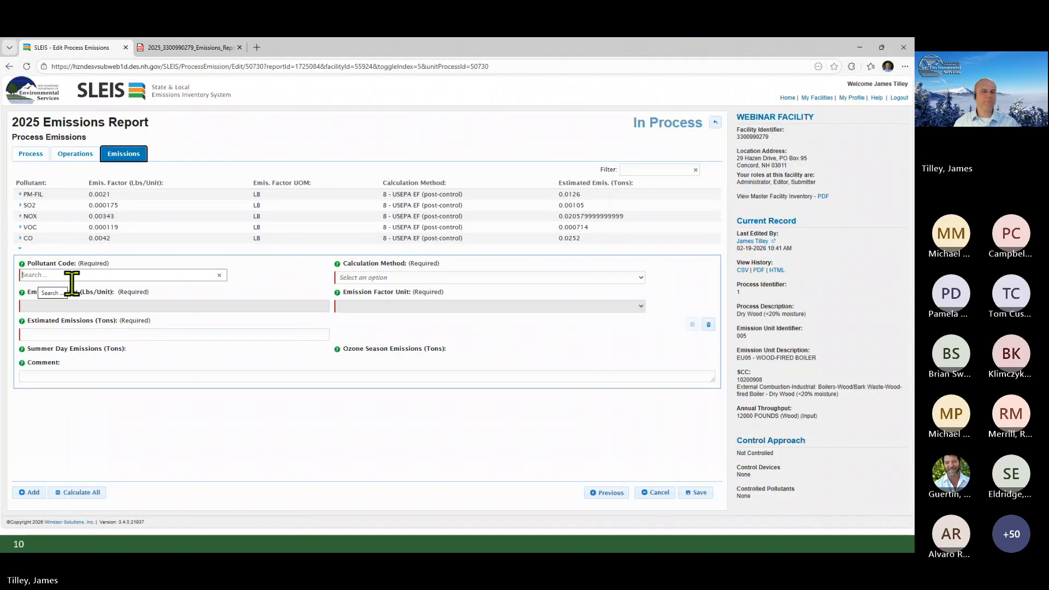
Look up pollutant code 646060 in the new entry and clear the field without choosing it.
text(64)
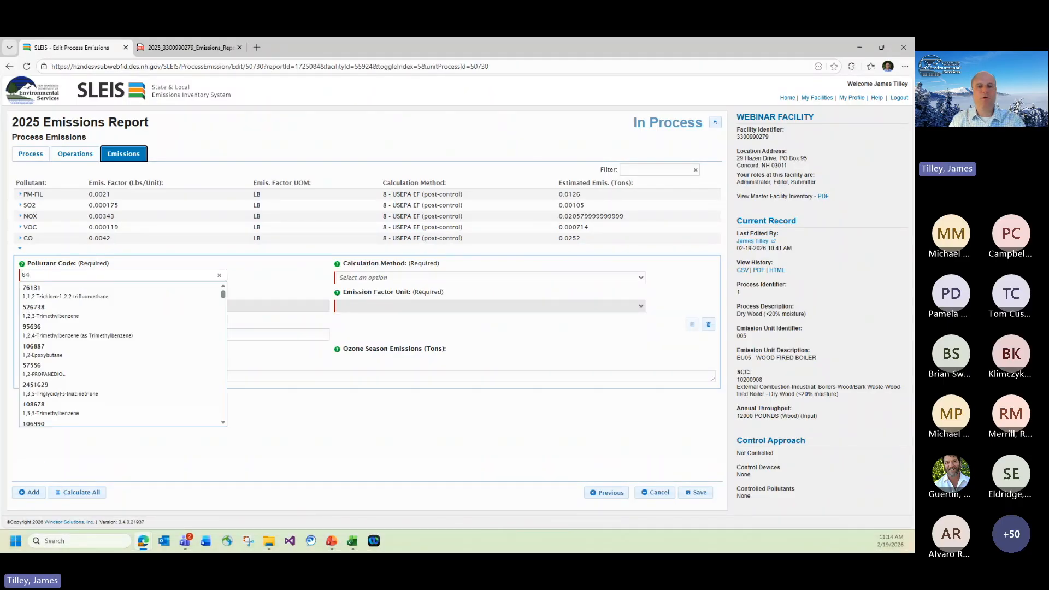
text(6060)
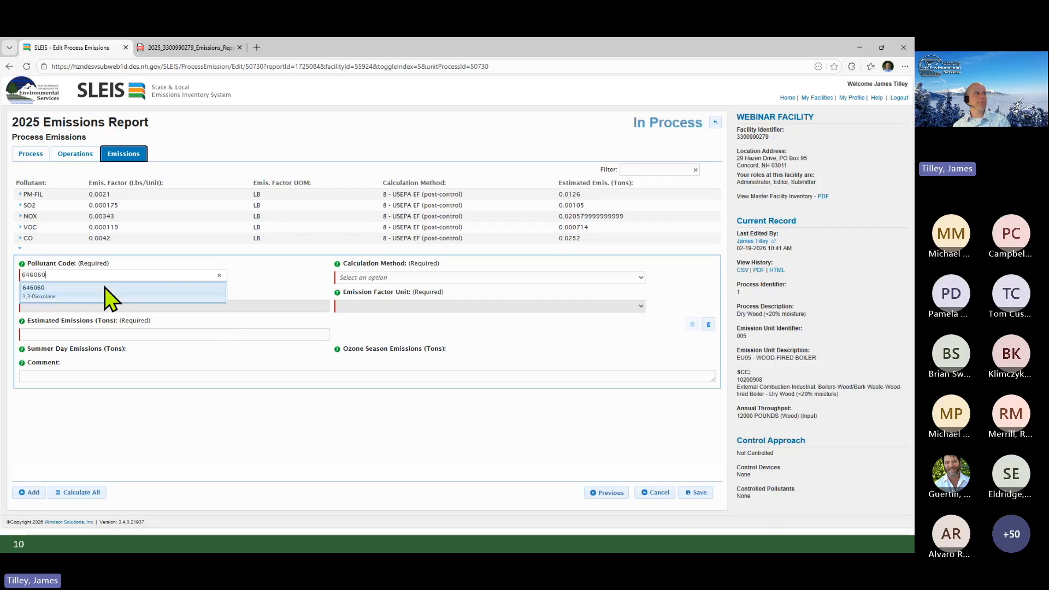
drag(96, 275, 19, 274)
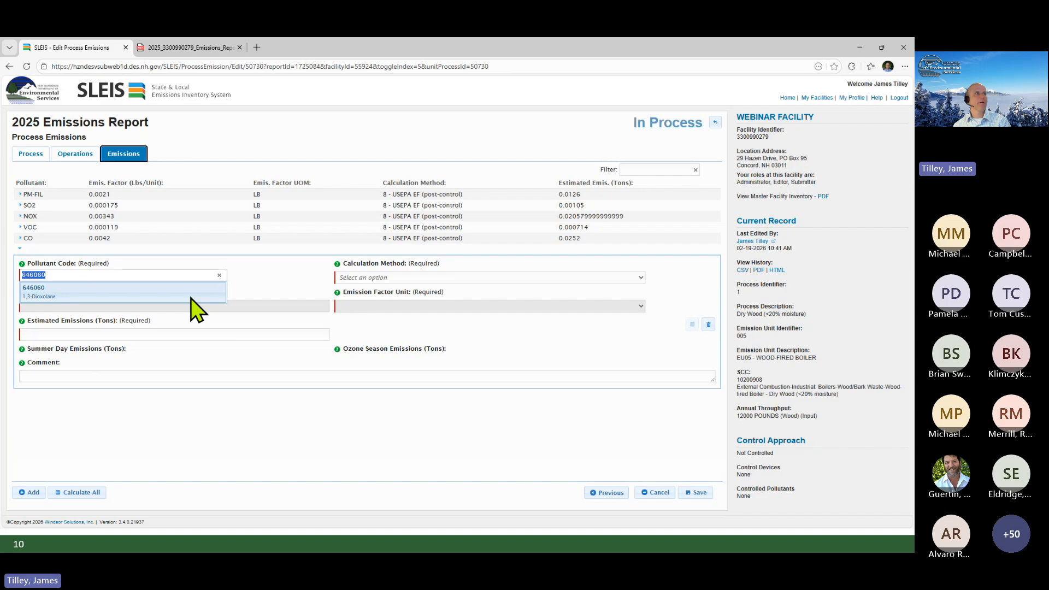
click(219, 275)
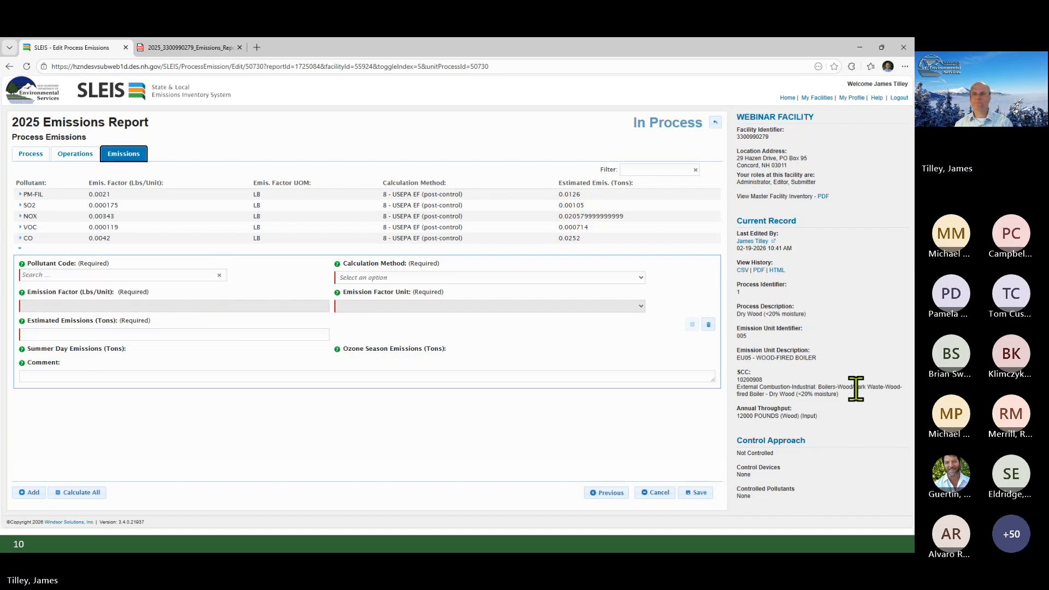
Close the spreadsheet's Find and Replace dialog.
key(alt+Tab)
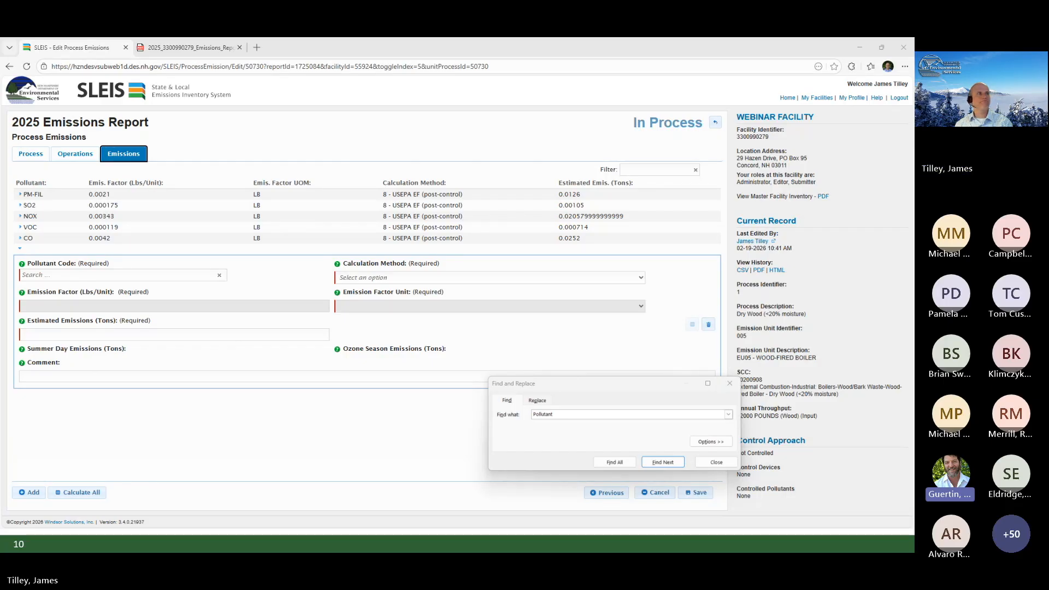
click(716, 462)
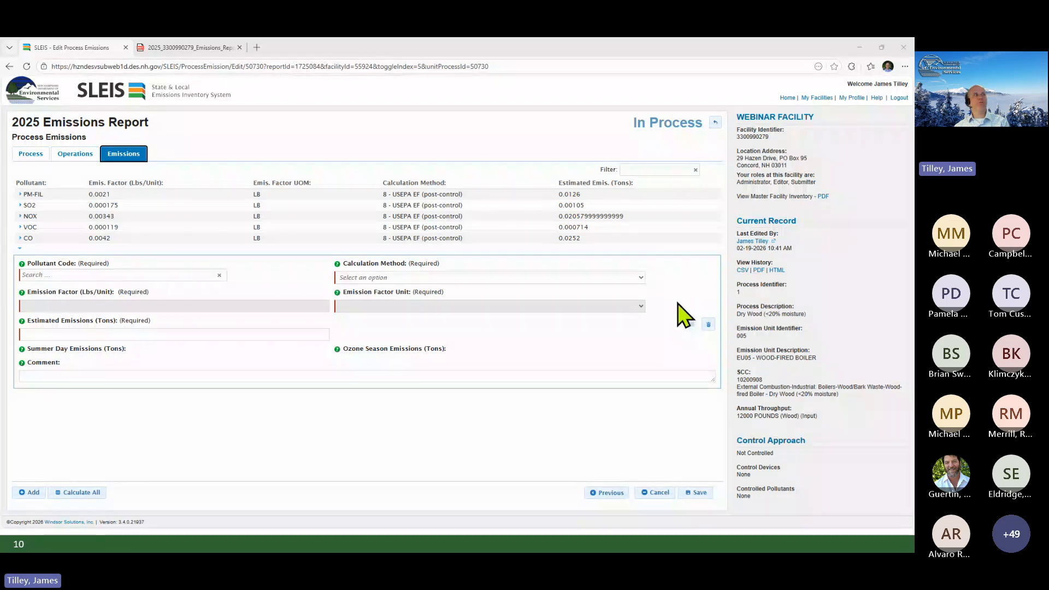
Set the new entry's calculation method to 2 - Engineering Judgment (no EF) and its pollutant code to 646060 - 1,3-Dioxolane.
click(435, 279)
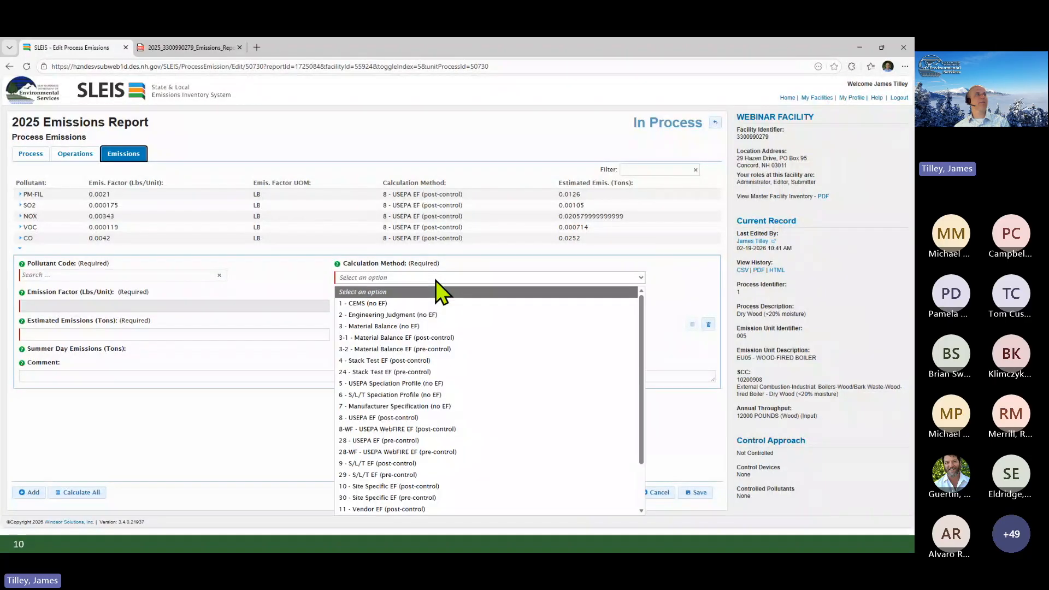
click(434, 316)
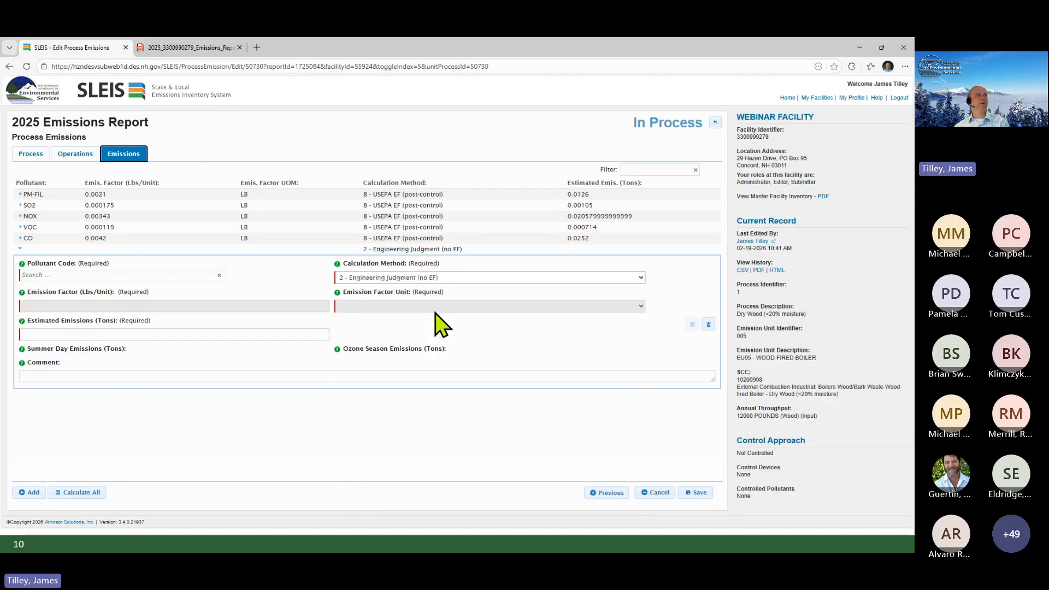
click(38, 276)
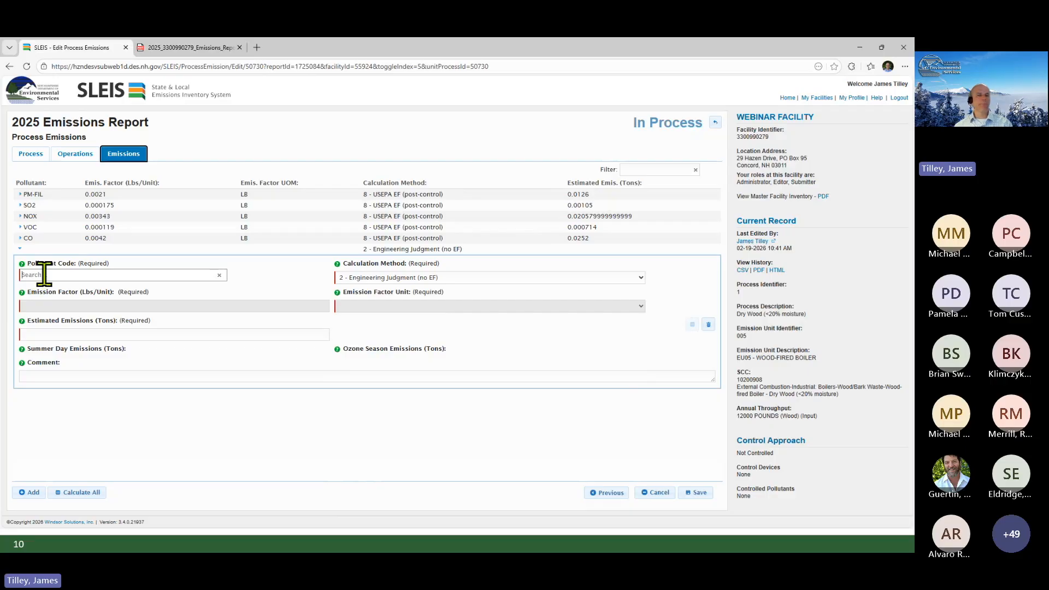
text(64)
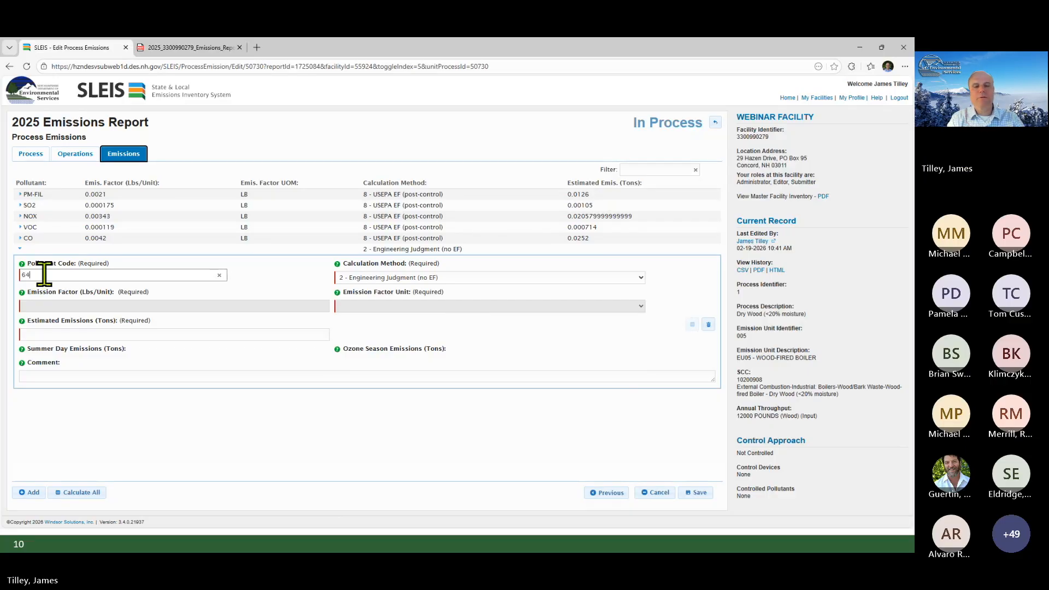
text(6060)
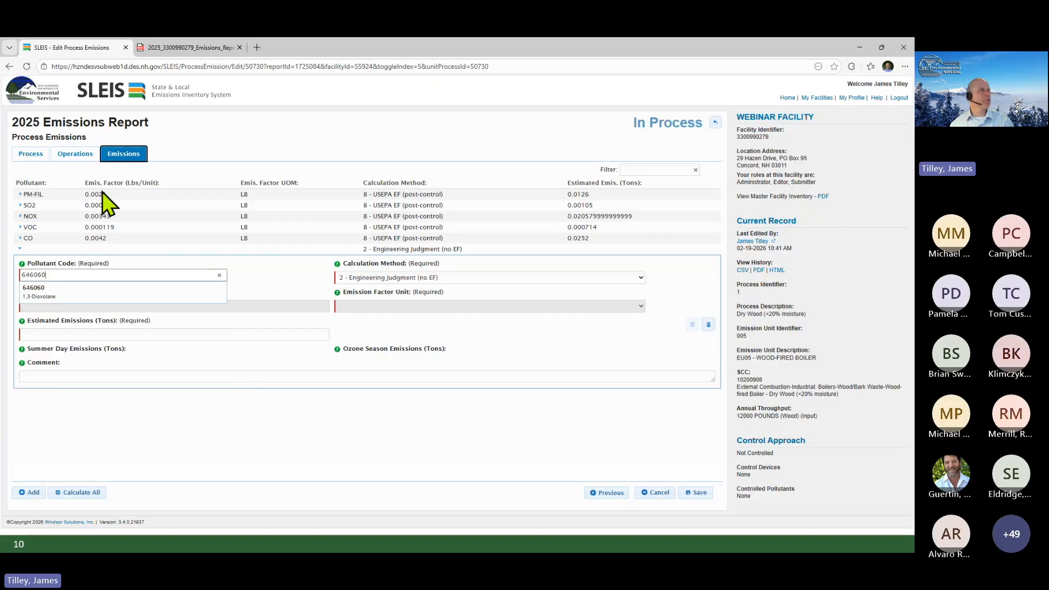
click(42, 292)
click(53, 336)
click(51, 376)
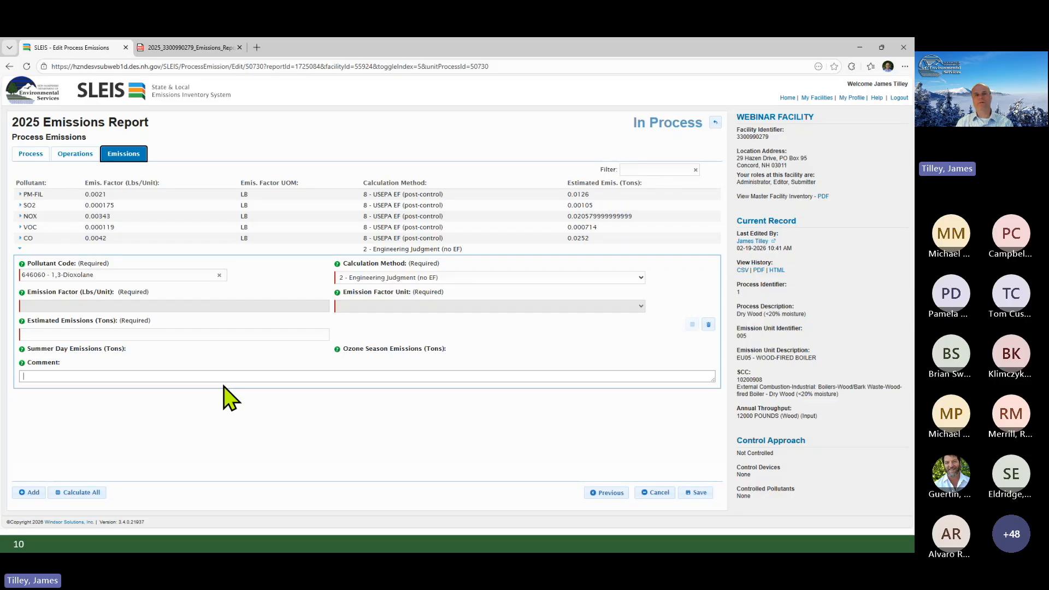
Switch the 1,3-Dioxolane entry's calculation method to 11 - Vendor EF (post-control), and leave the page without saving.
click(394, 277)
scroll(477, 327, down, 1)
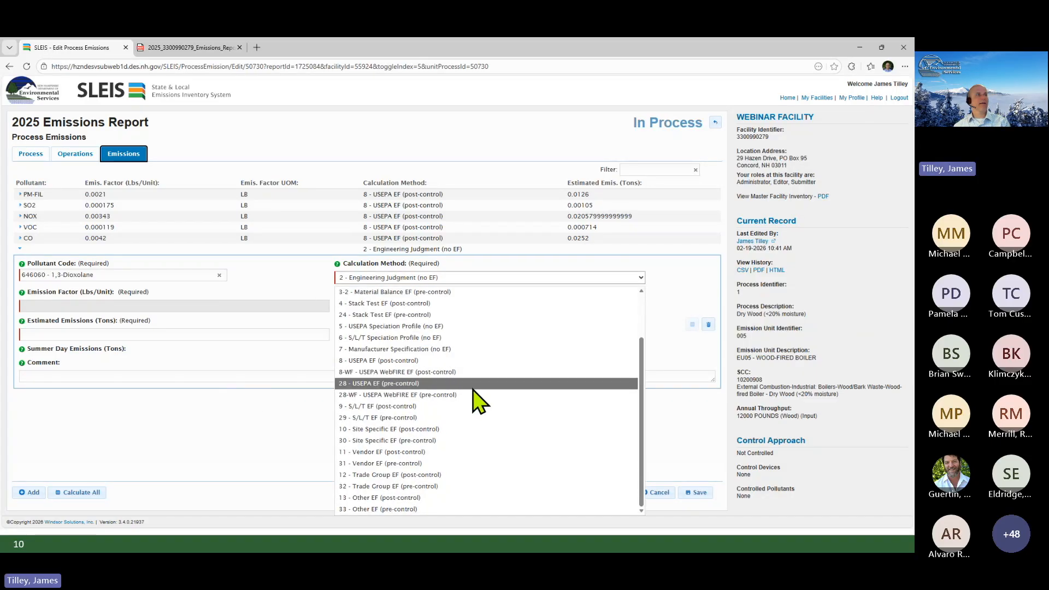
click(413, 455)
click(24, 305)
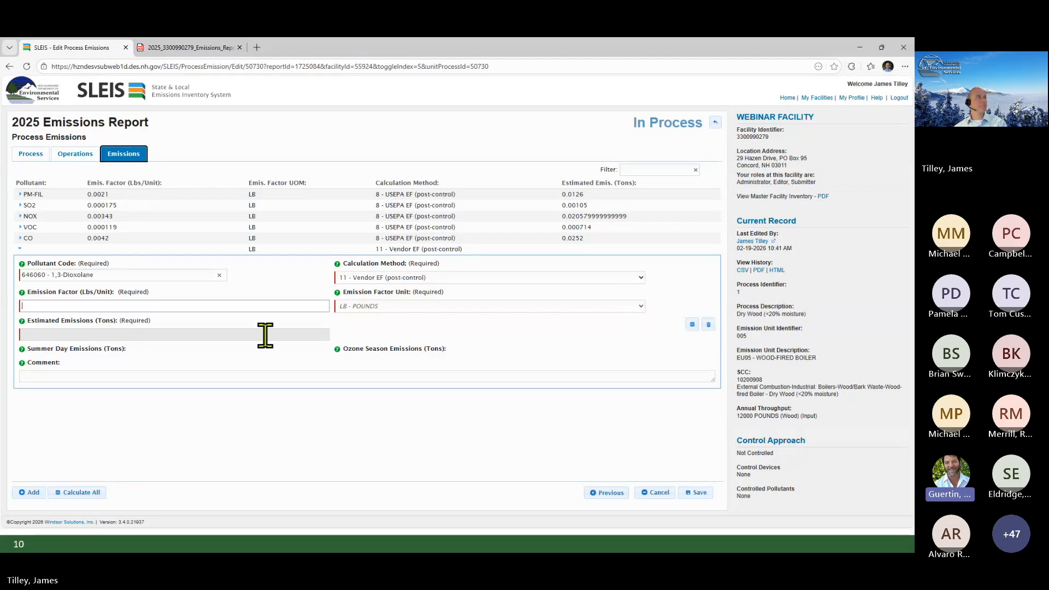
click(651, 493)
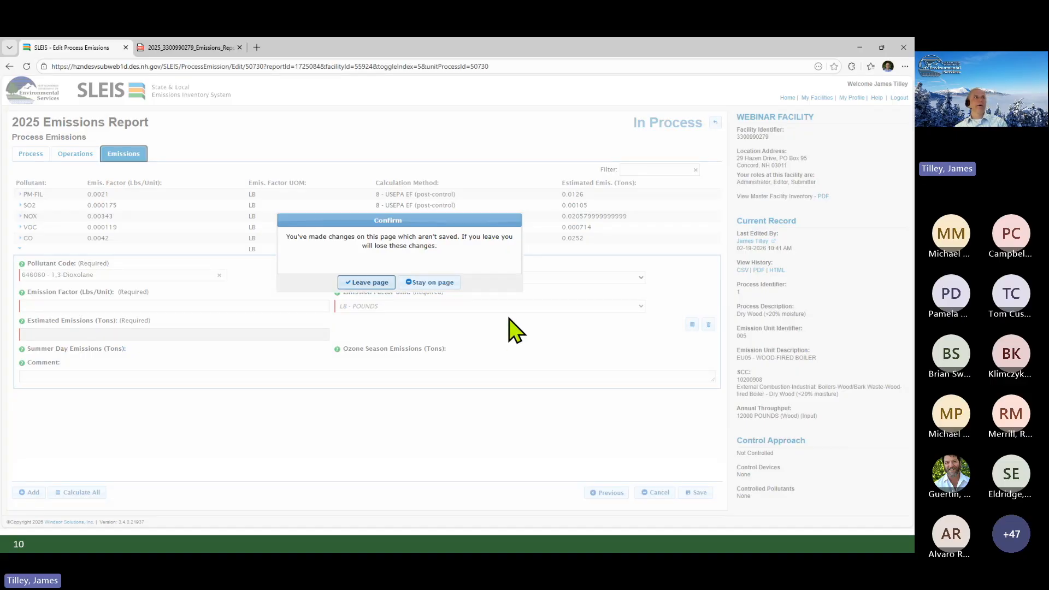
click(374, 284)
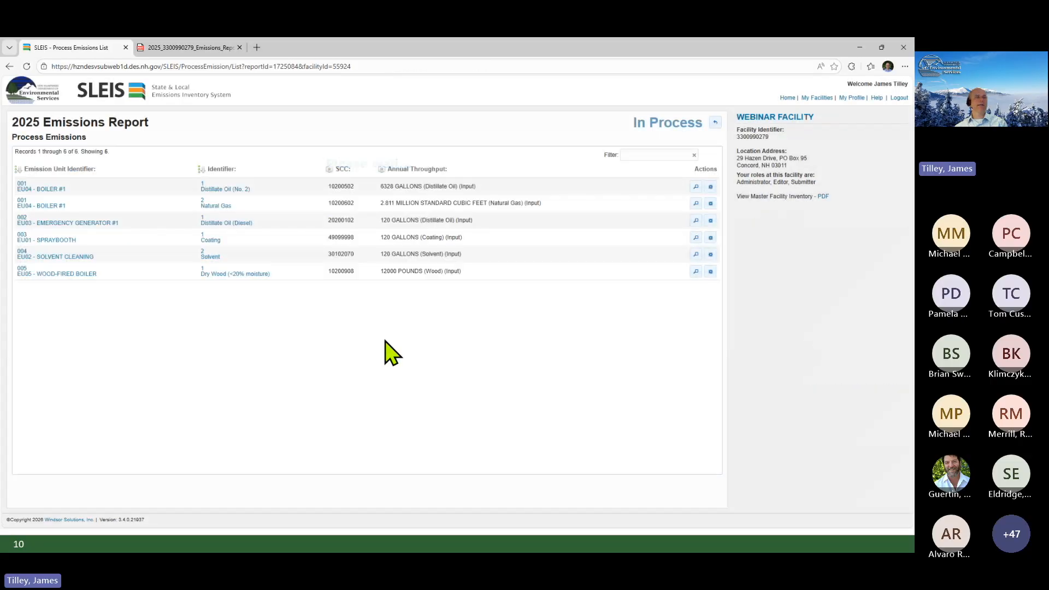
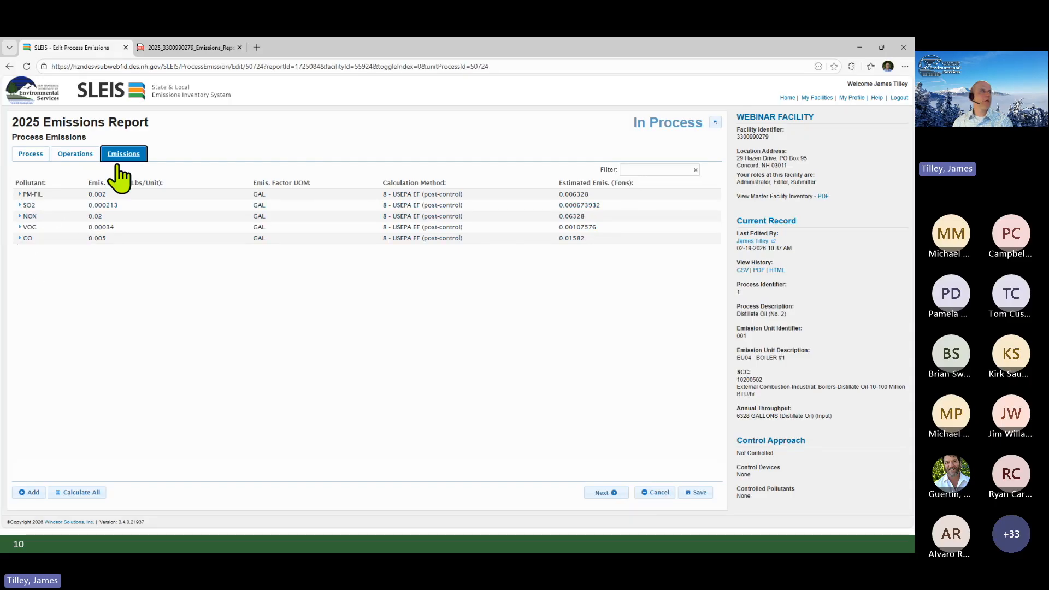
Set the emission factor for CO on Boiler #1's Distillate Oil process to 0.010, and return to the process list without saving.
click(19, 238)
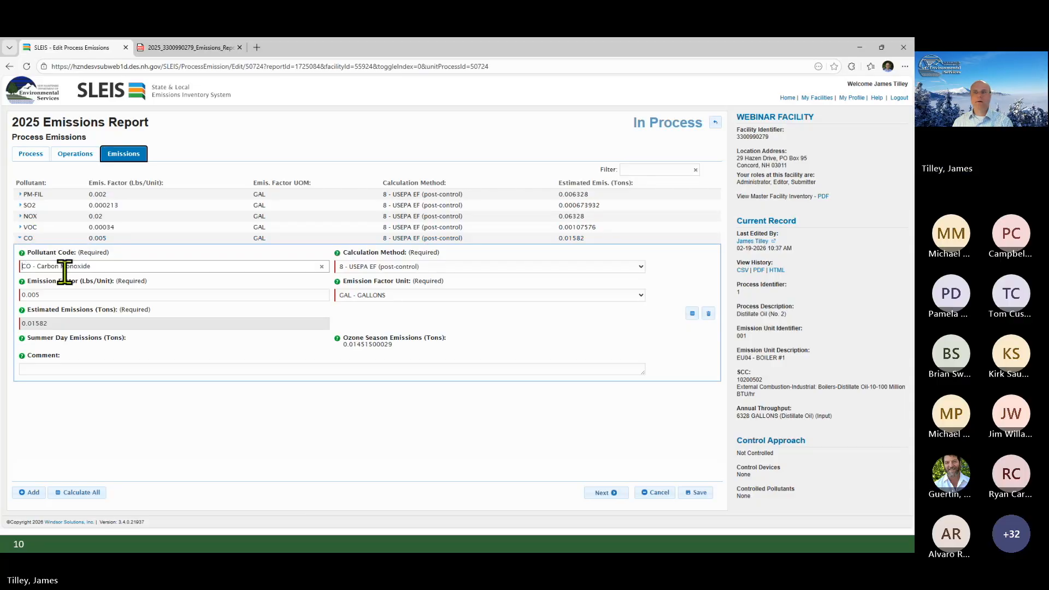
click(36, 296)
drag(37, 296, 30, 299)
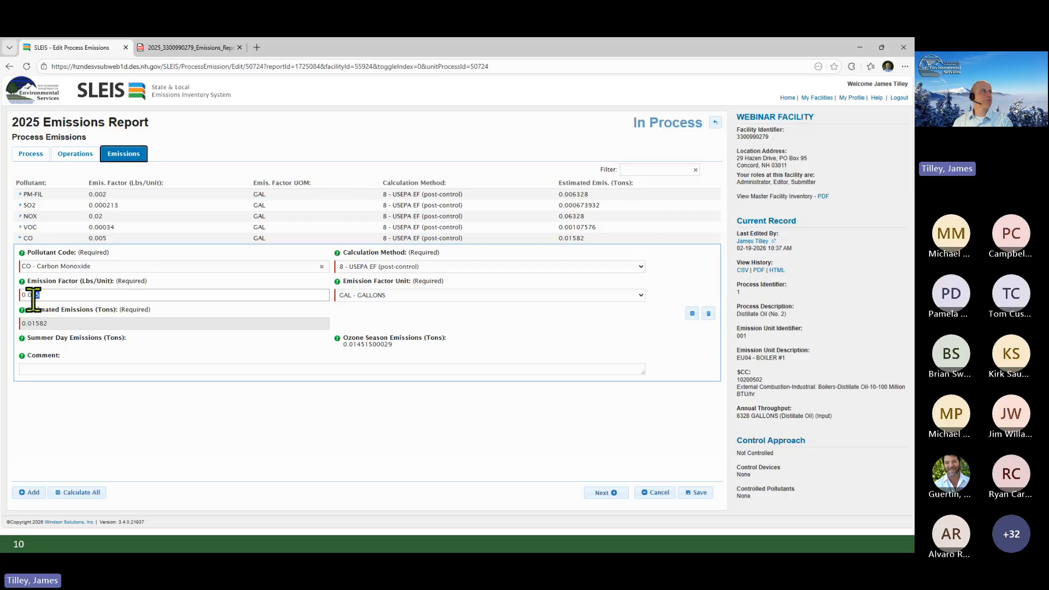
text(10)
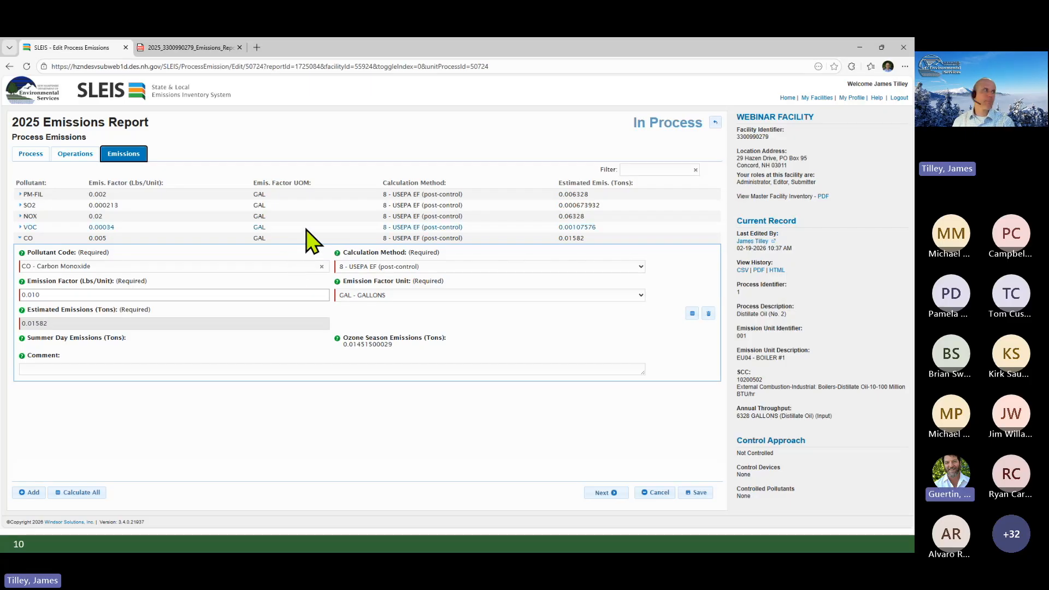
click(19, 239)
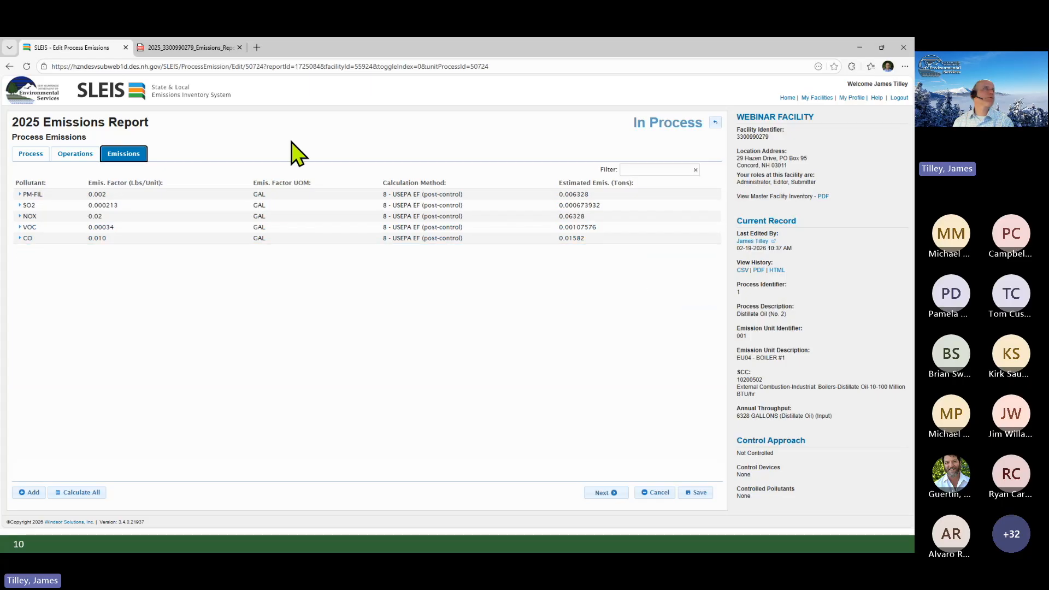
click(716, 122)
click(362, 283)
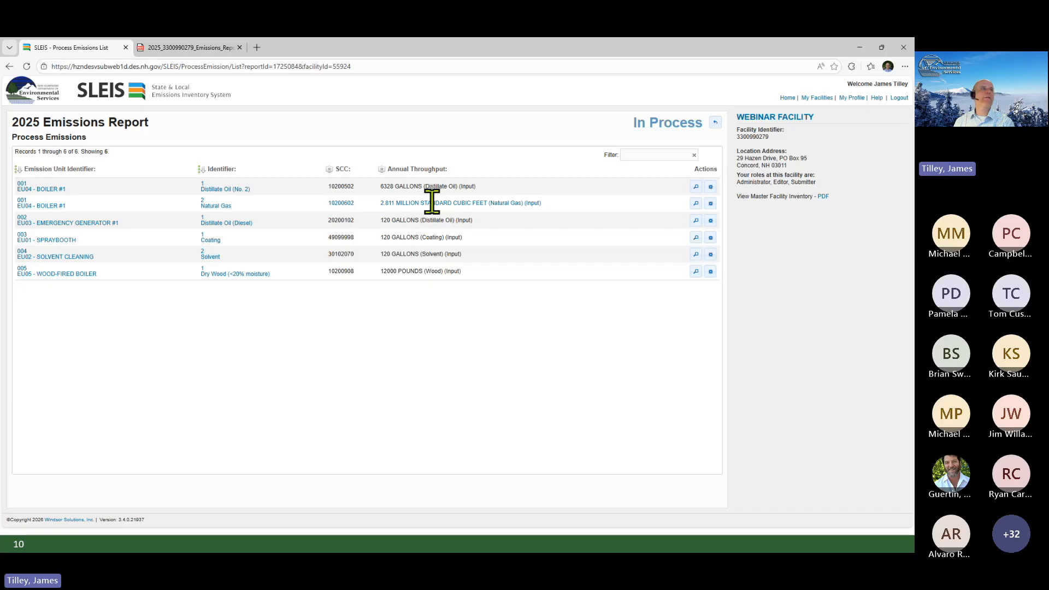
Examine the throughput settings and monthly totals of Boiler #1's Natural Gas process, and return to the process list.
click(710, 203)
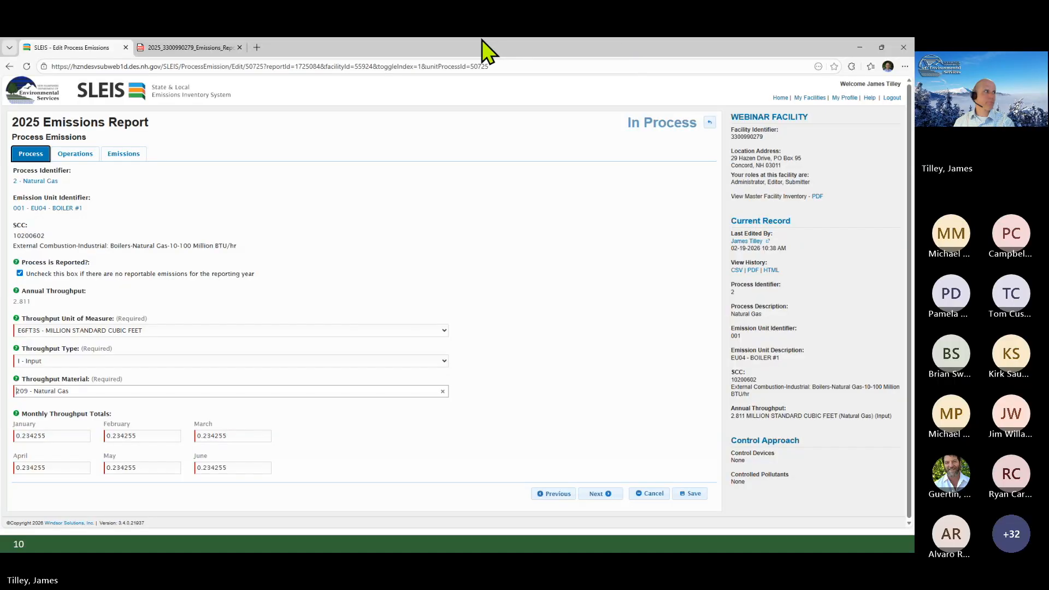
scroll(186, 298, down, 3)
drag(146, 340, 109, 340)
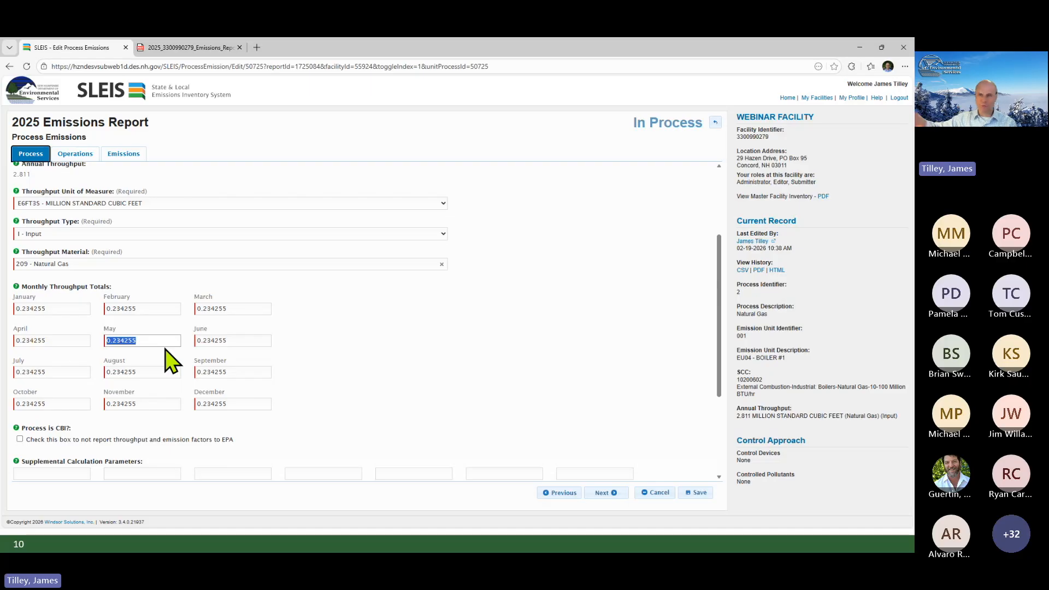
click(715, 124)
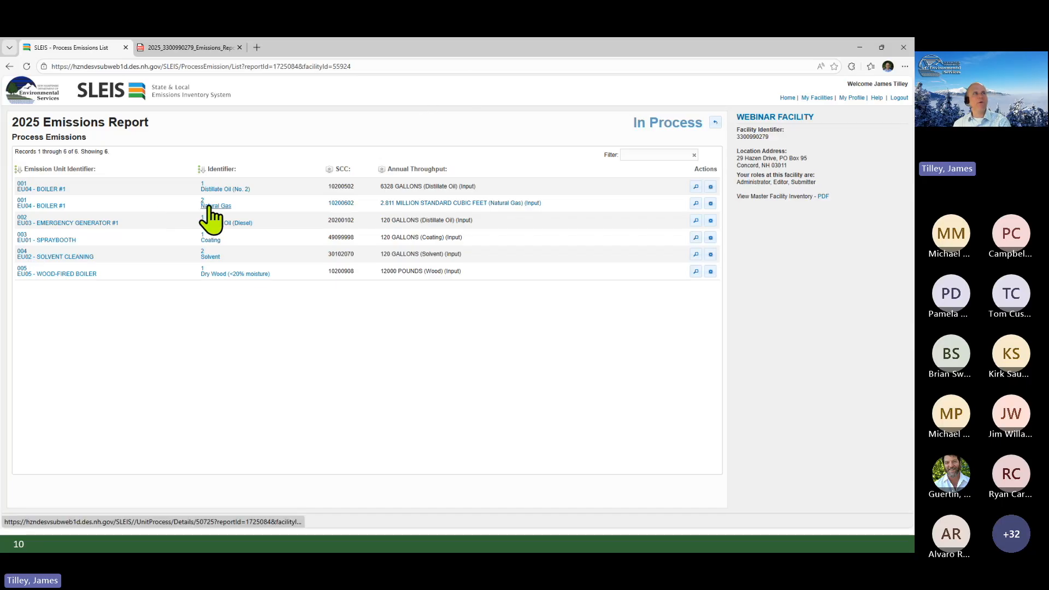
click(710, 204)
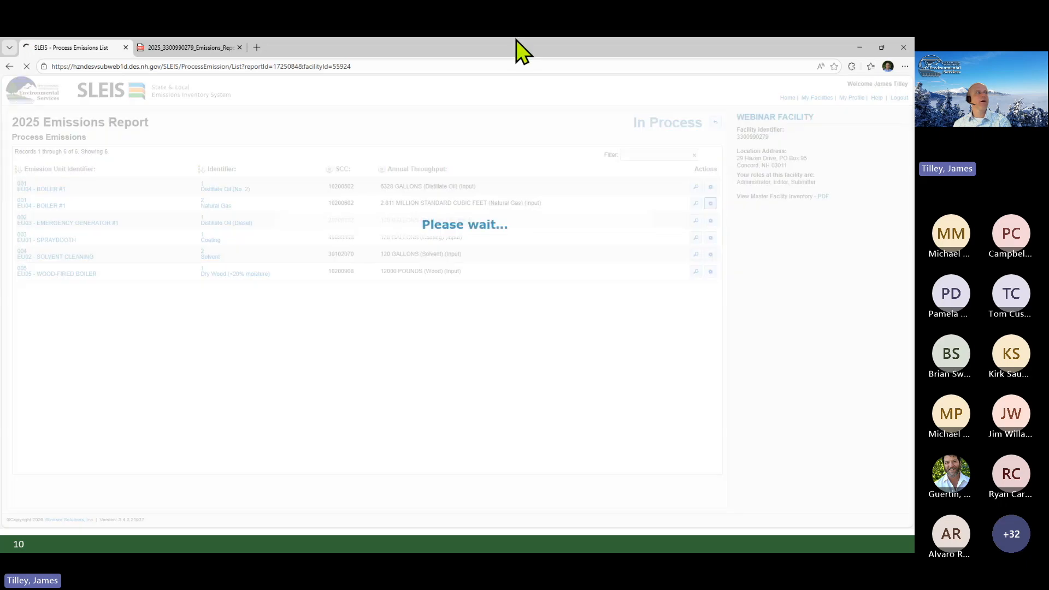
scroll(260, 214, down, 5)
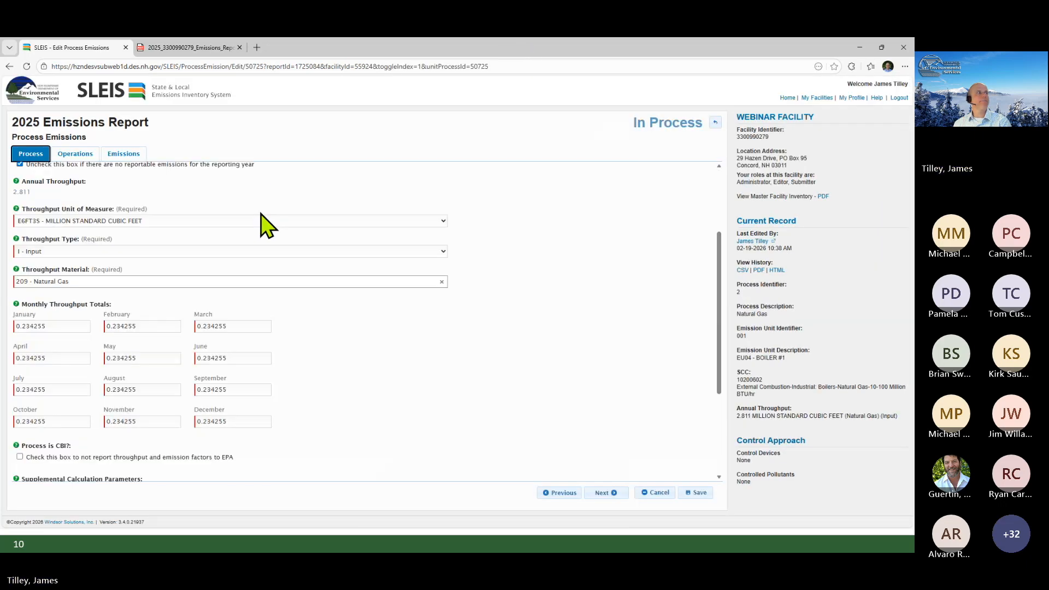
scroll(262, 213, up, 4)
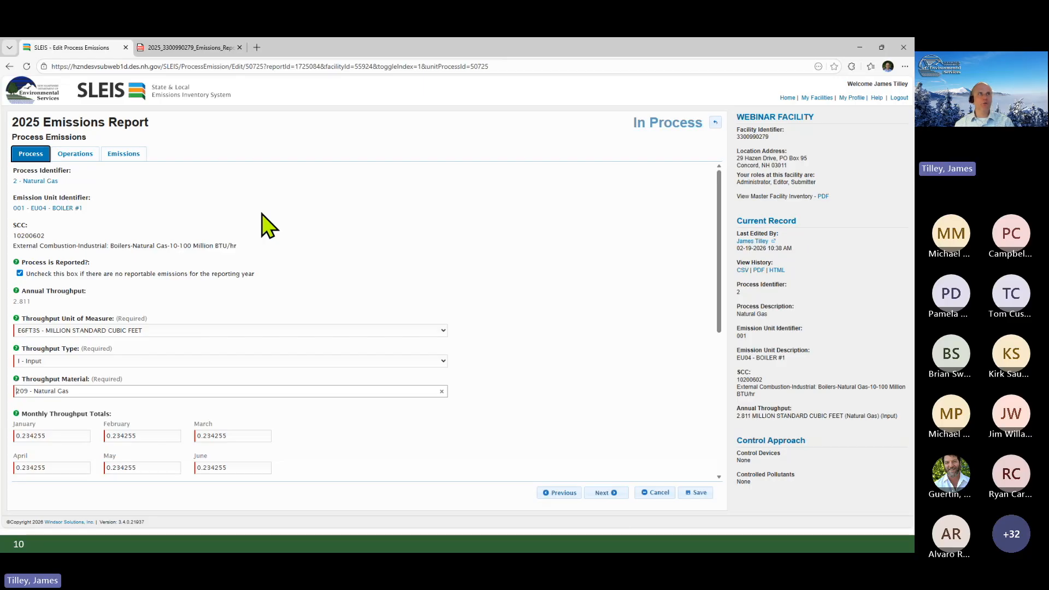
click(712, 123)
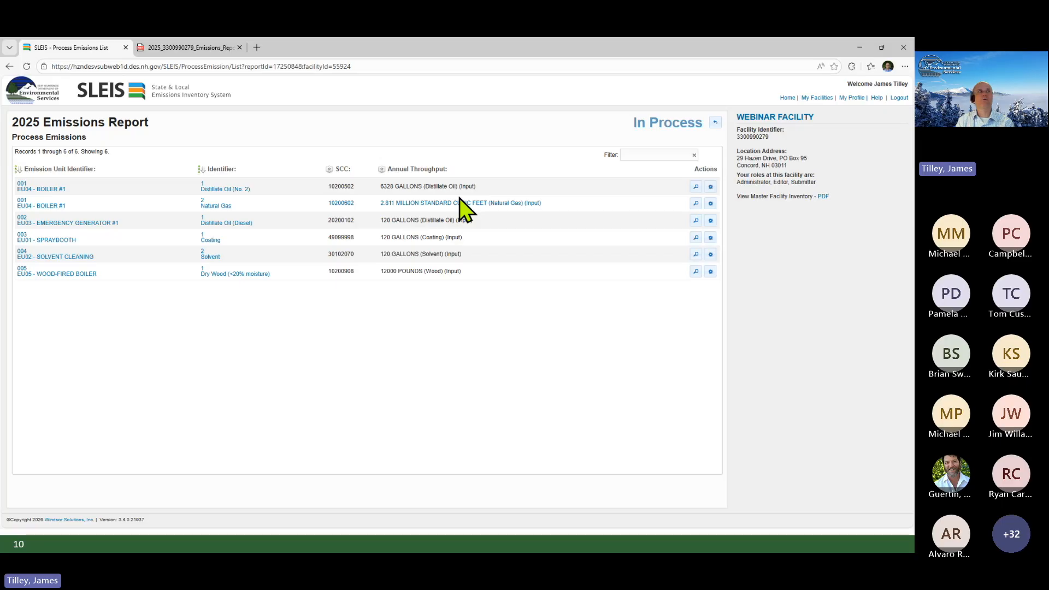
Open the CO entry in Boiler #1's Natural Gas emissions and set its calculation method to 2 - Engineering Judgment (no EF).
click(711, 205)
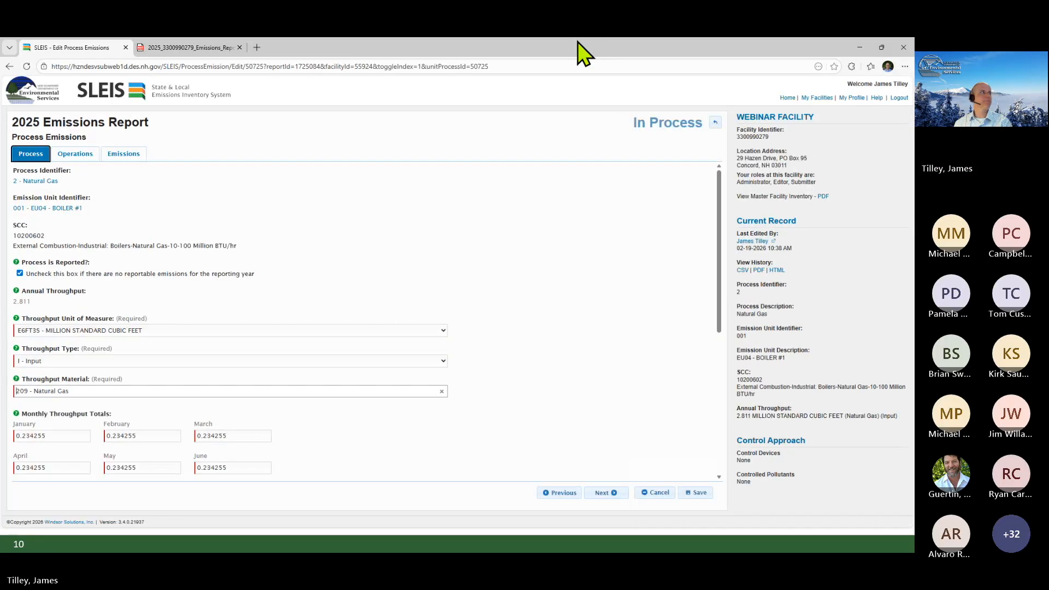
click(125, 154)
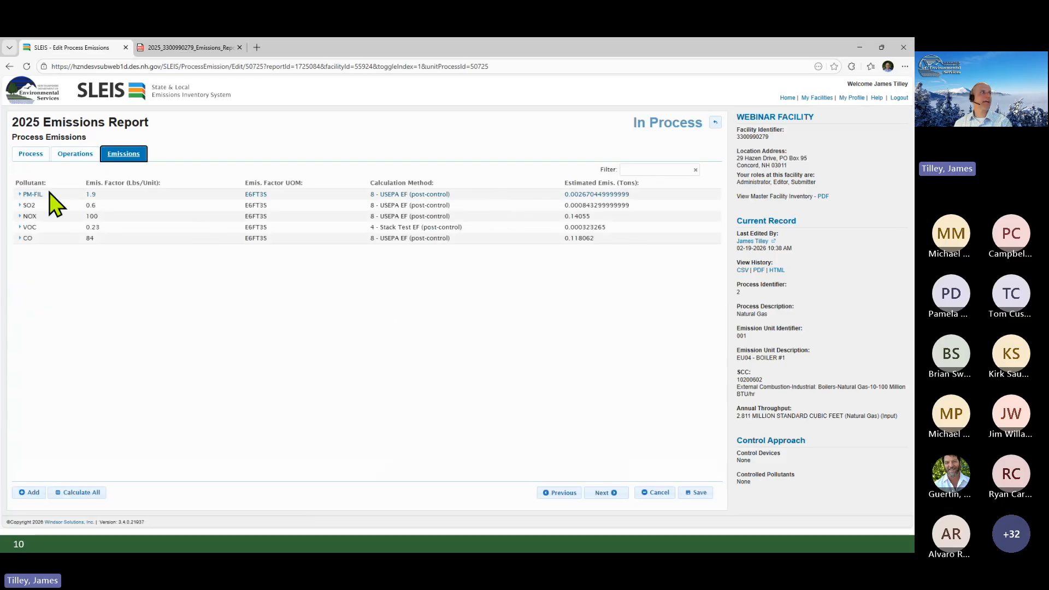
click(21, 239)
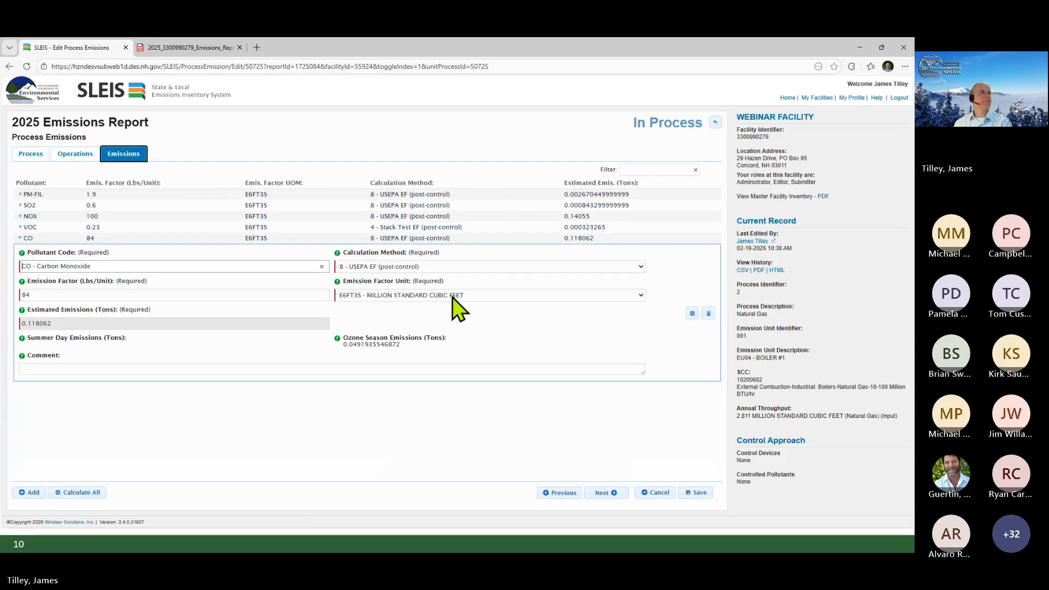
click(422, 268)
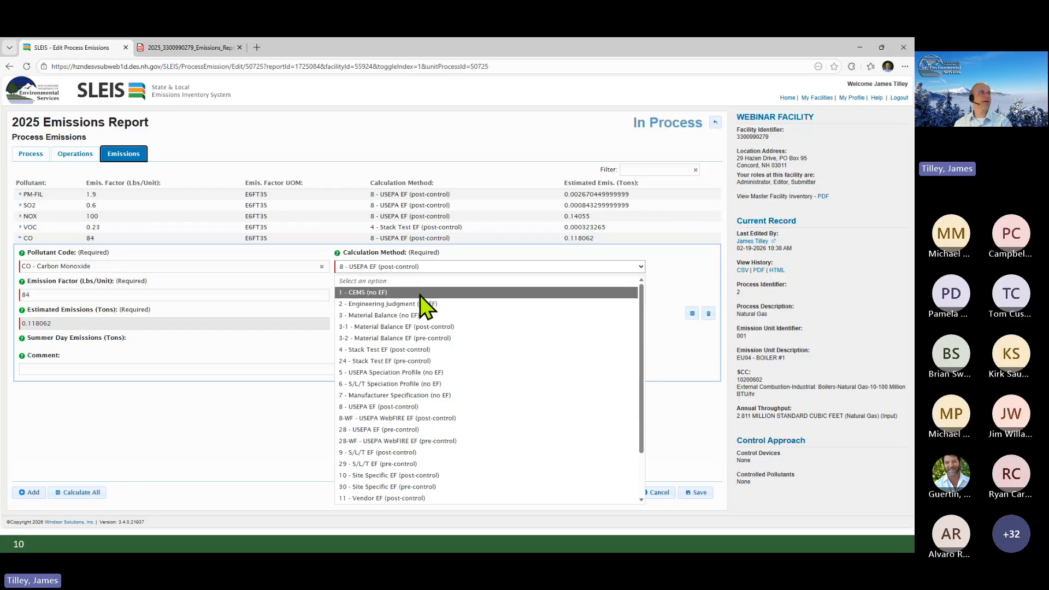
scroll(425, 410, down, 1)
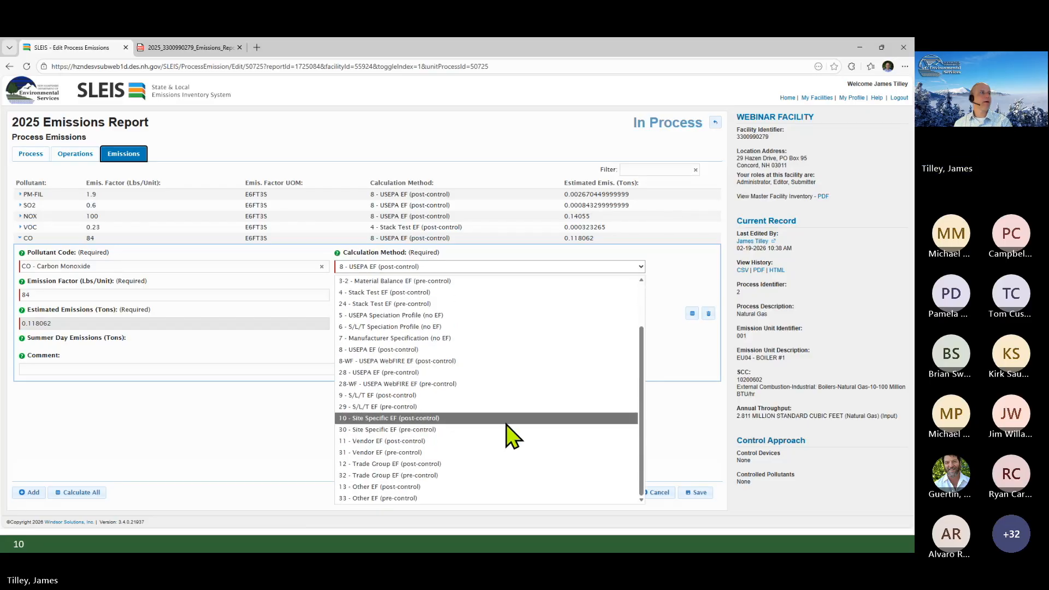
scroll(504, 425, up, 2)
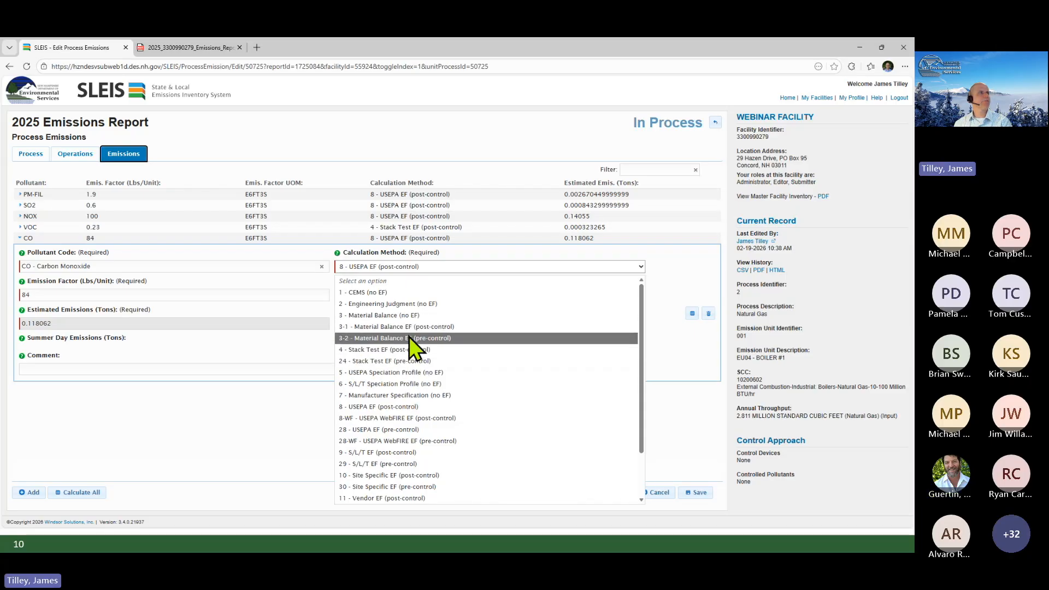
click(401, 305)
click(47, 323)
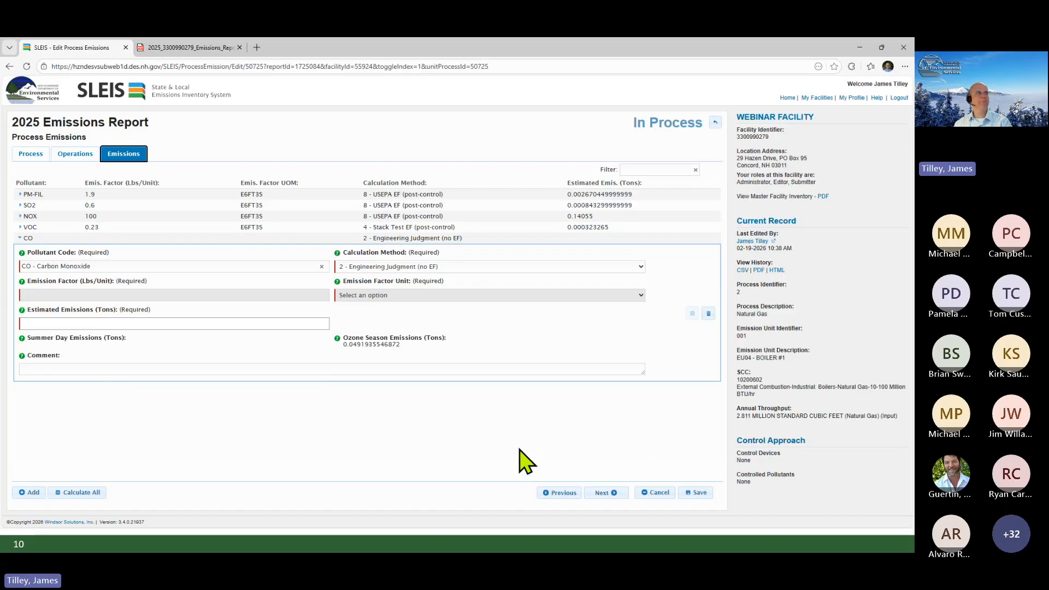
Review the calculation method options for CO without choosing another, and cancel editing the Natural Gas emissions.
click(441, 267)
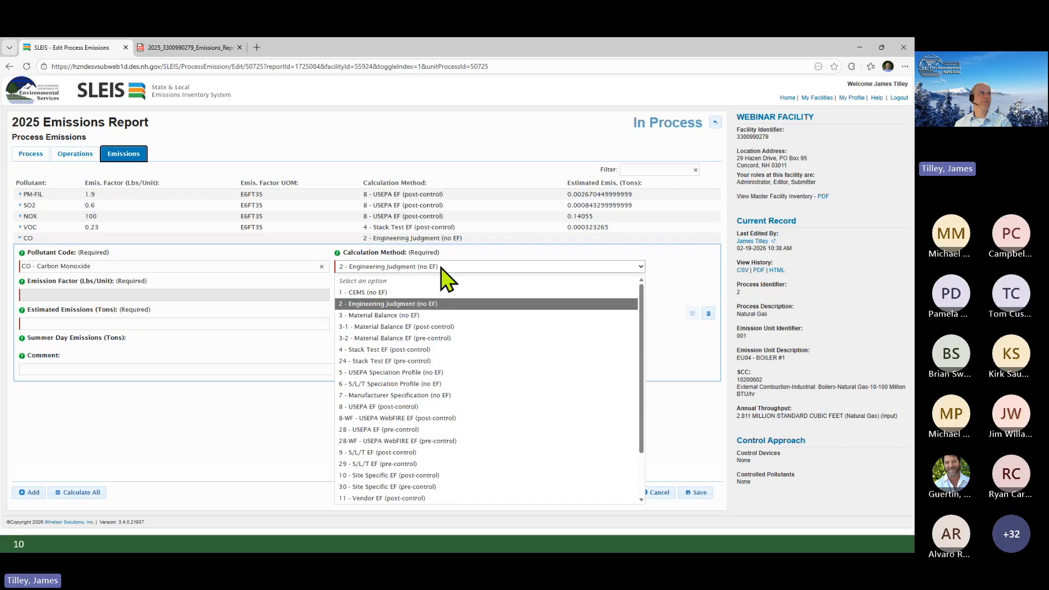
click(650, 483)
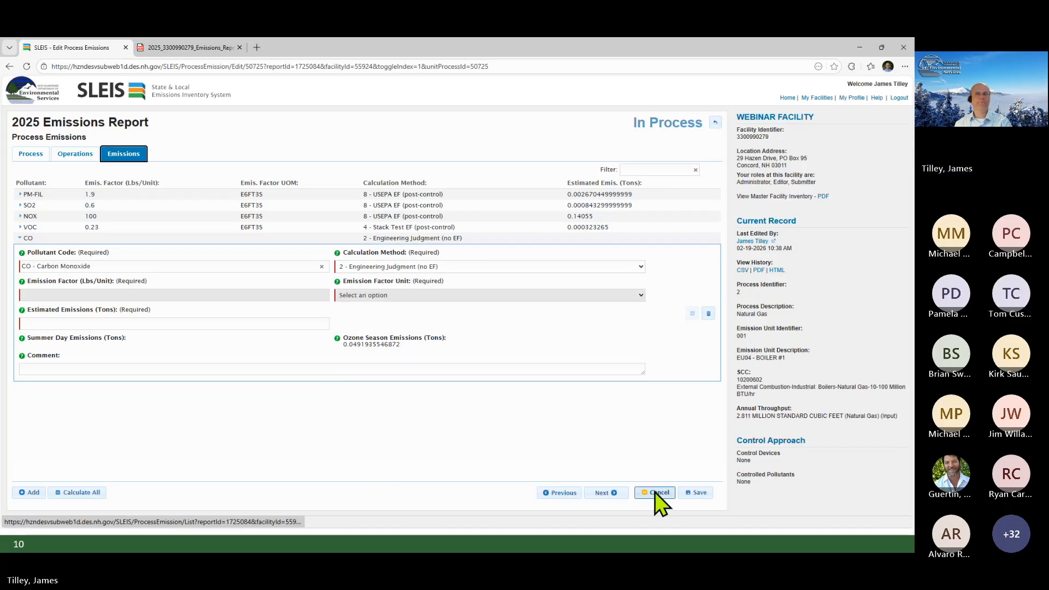
click(655, 491)
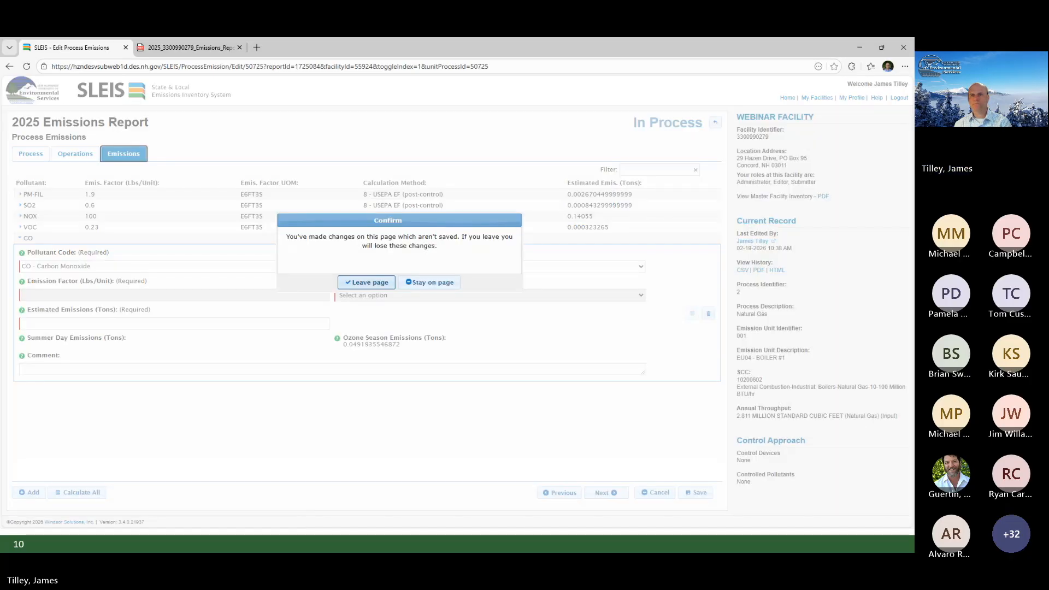